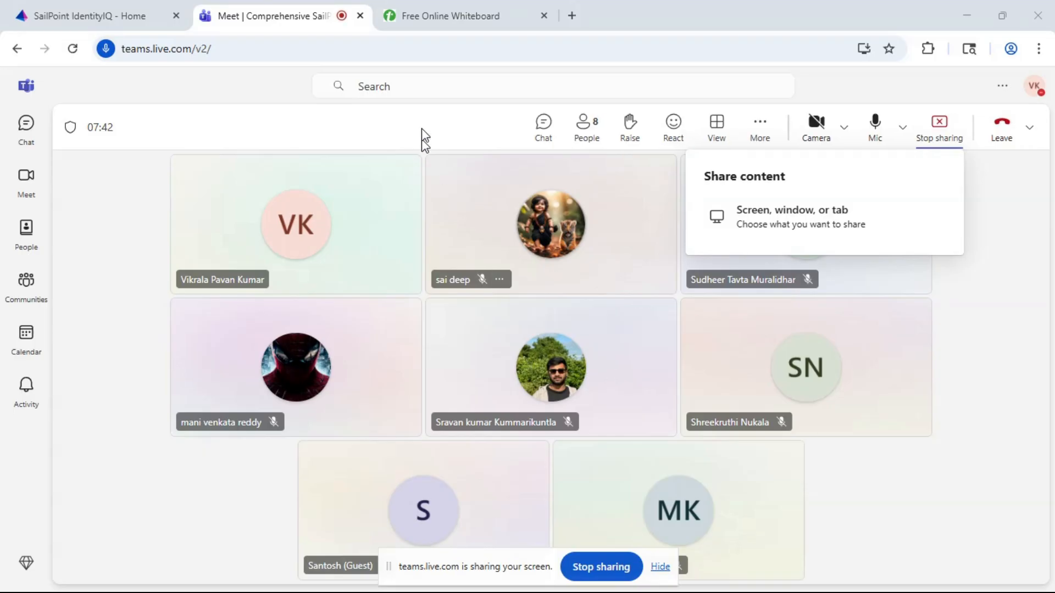
- Switch to the online whiteboard and handwrite "Emp" and "Cont." on two lines below the "Application onboarding" heading
left_click(423, 17)
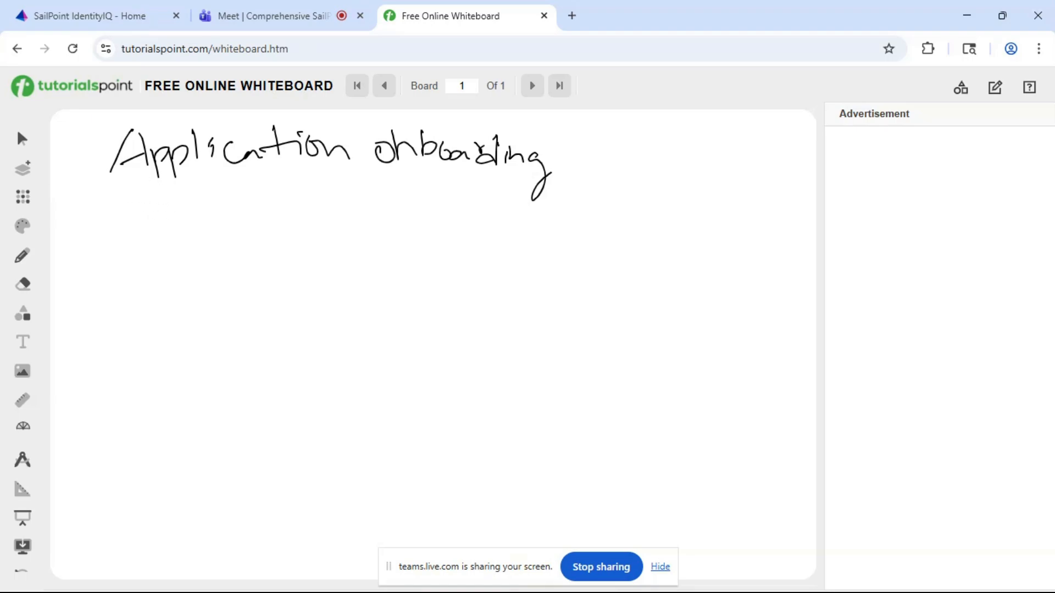
mouse_move(124, 199)
left_mouse_down()
mouse_move(132, 225)
mouse_move(147, 215)
mouse_move(195, 244)
left_mouse_up()
left_click_drag(198, 208, 196, 229)
mouse_move(135, 274)
left_mouse_down()
mouse_move(131, 294)
mouse_move(155, 279)
left_mouse_up()
left_click_drag(169, 279, 194, 286)
left_click_drag(186, 273, 207, 271)
left_click(211, 281)
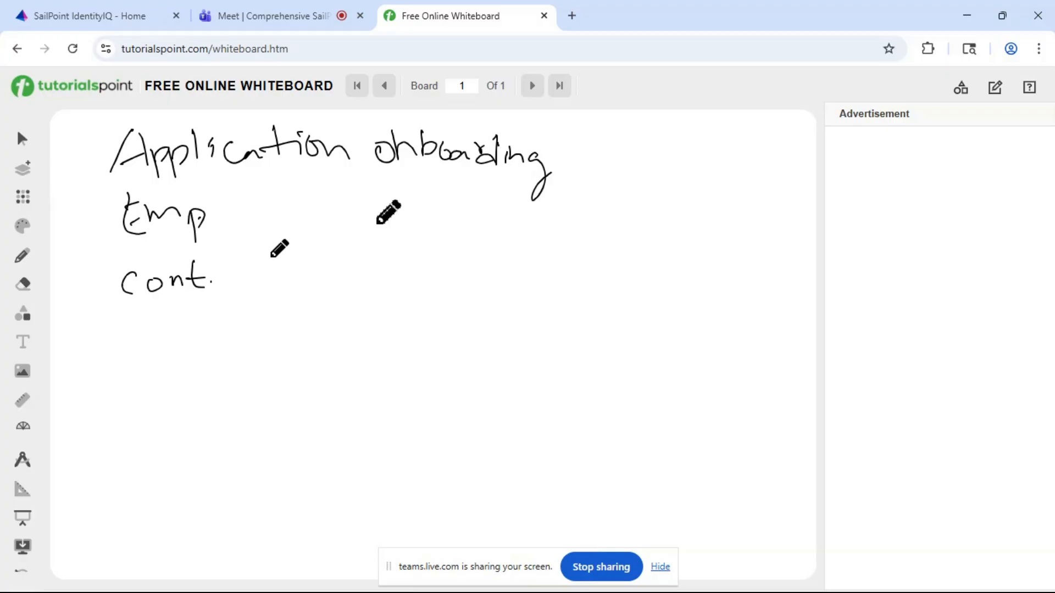
- Handwrite "merging, filtering" beside "Cont." on the whiteboard
mouse_move(268, 278)
left_mouse_down()
mouse_move(330, 262)
mouse_move(341, 297)
mouse_move(375, 282)
mouse_move(391, 308)
mouse_move(442, 254)
mouse_move(452, 278)
left_mouse_up()
left_click(353, 258)
left_click_drag(453, 261, 468, 276)
mouse_move(478, 253)
left_mouse_down()
mouse_move(478, 274)
mouse_move(509, 265)
left_mouse_up()
mouse_move(514, 265)
left_mouse_down()
mouse_move(516, 275)
mouse_move(547, 272)
mouse_move(570, 305)
left_mouse_up()
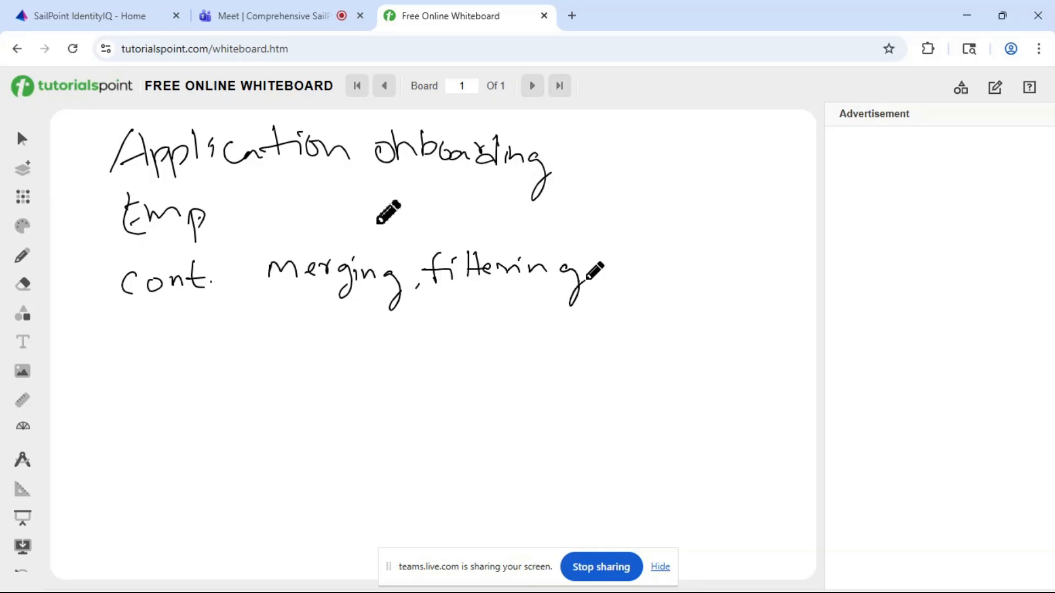
- Handwrite "Acc. aggre" on a new line below "Cont." on the whiteboard
mouse_move(144, 352)
left_mouse_down()
mouse_move(173, 350)
mouse_move(171, 335)
left_mouse_up()
mouse_move(194, 336)
left_mouse_down()
mouse_move(191, 346)
mouse_move(209, 346)
left_mouse_up()
left_click(224, 340)
mouse_move(301, 328)
left_mouse_down()
mouse_move(276, 339)
mouse_move(295, 342)
left_mouse_up()
mouse_move(328, 328)
left_mouse_down()
mouse_move(318, 333)
mouse_move(375, 329)
mouse_move(395, 340)
left_mouse_up()
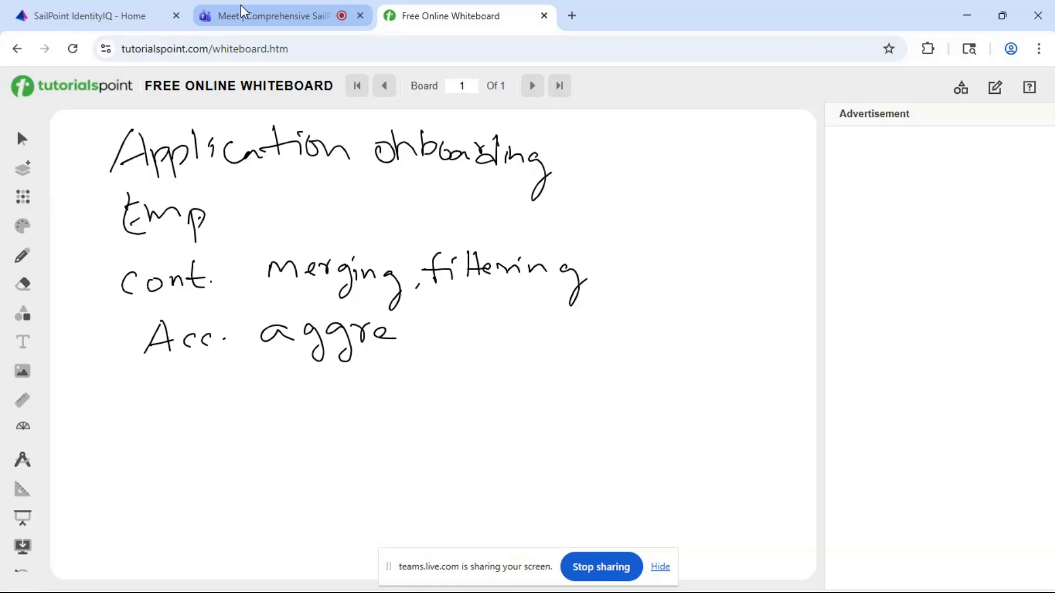
- Switch to SailPoint IdentityIQ and open the Application Definition list to view the onboarded applications
left_click(124, 6)
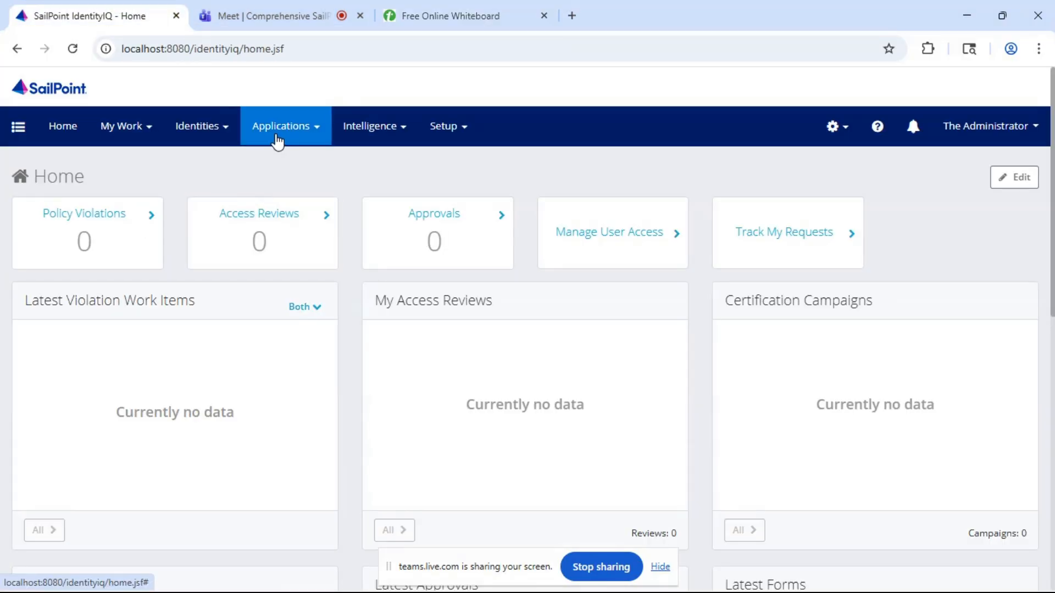
left_click(276, 137)
left_click(297, 164)
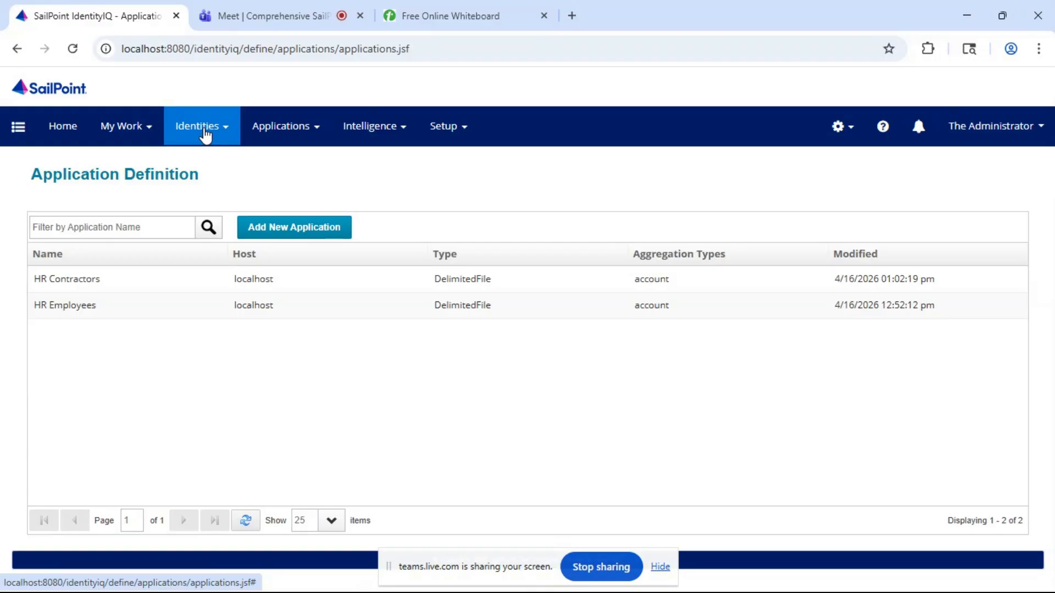
- Look through the identities in the Identity Warehouse and open the fifth listed identity to view its attributes
left_click(205, 135)
left_click(199, 166)
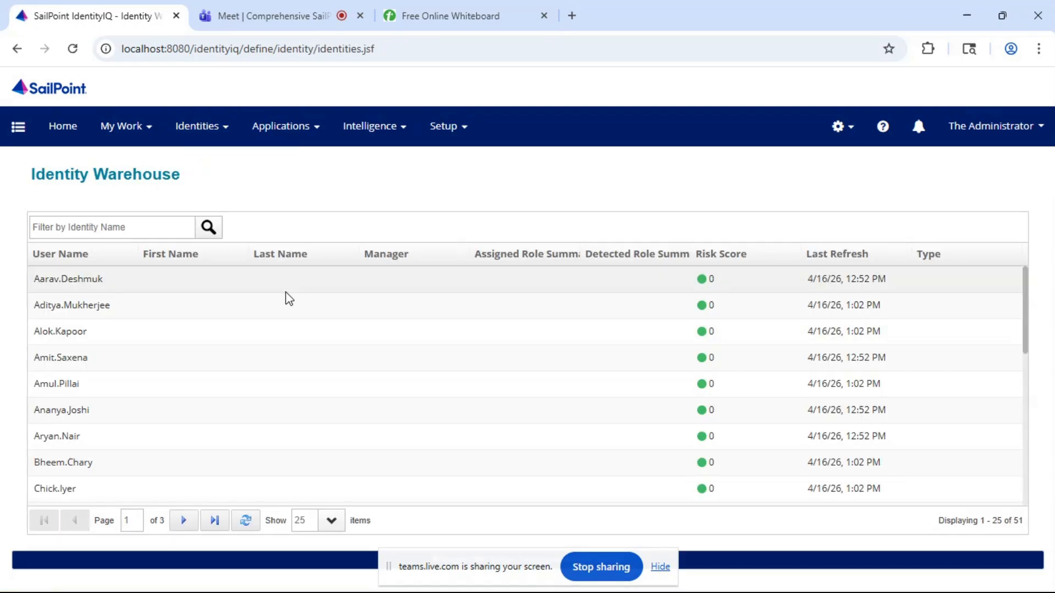
scroll(286, 297, "down", 8)
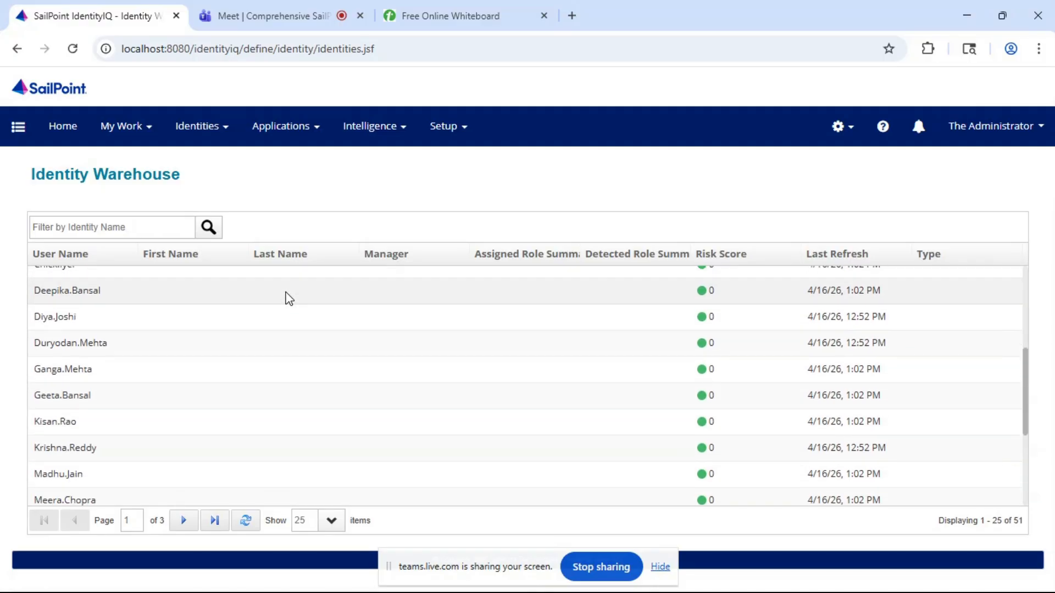
scroll(288, 297, "up", 8)
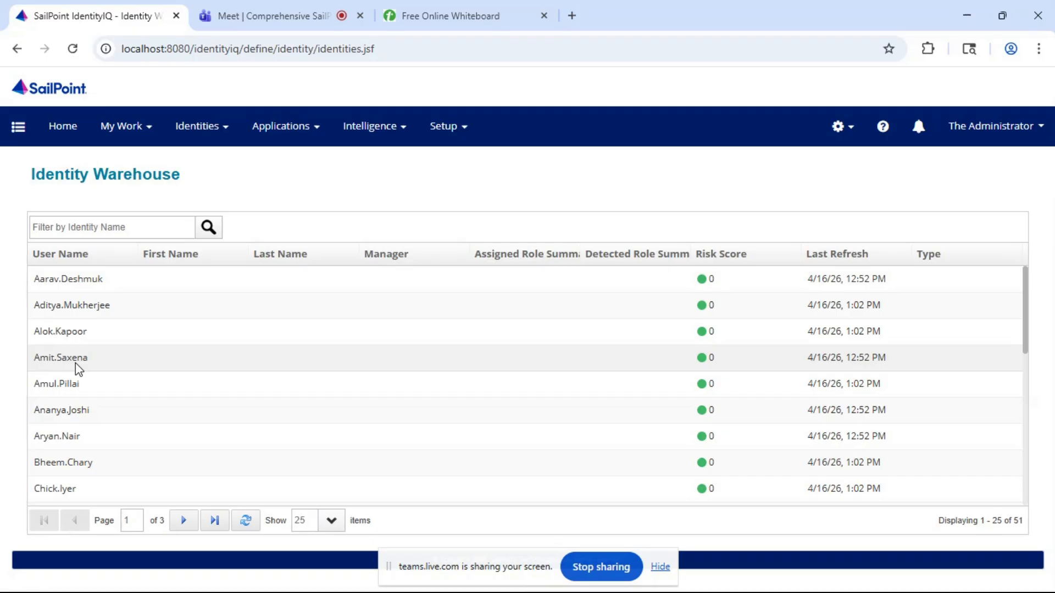
left_click(62, 385)
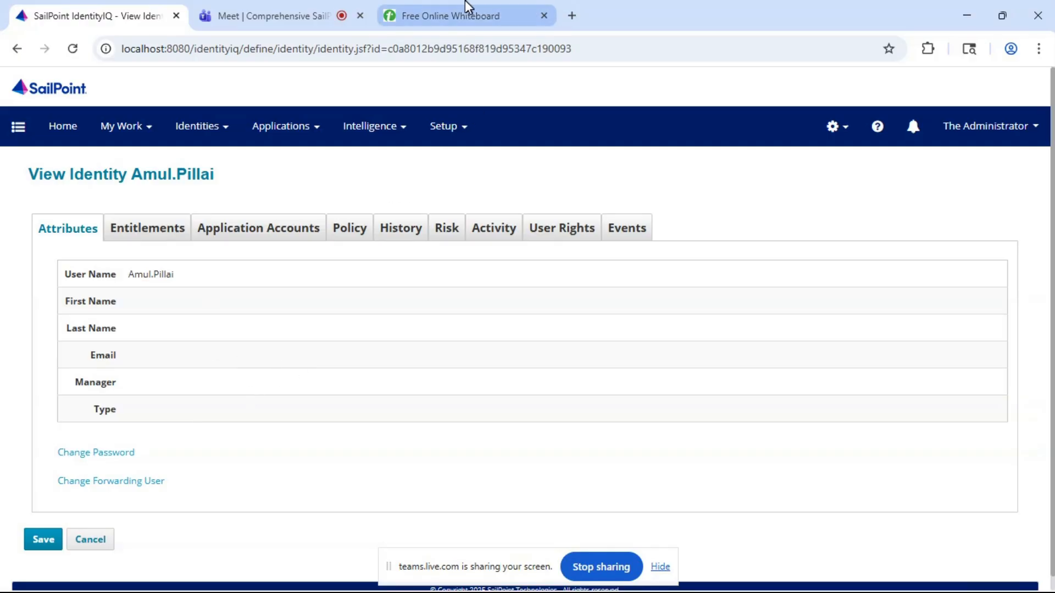
- Return to the online whiteboard, add a new blank board and handwrite "1. Id attributes" as its first line
mouse_move(462, 6)
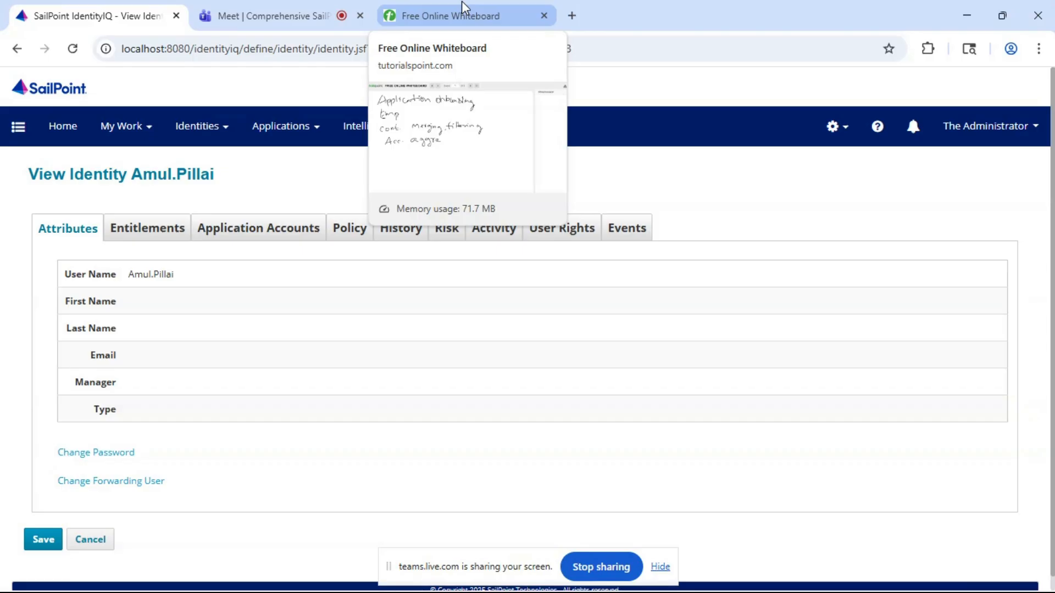
left_click(462, 6)
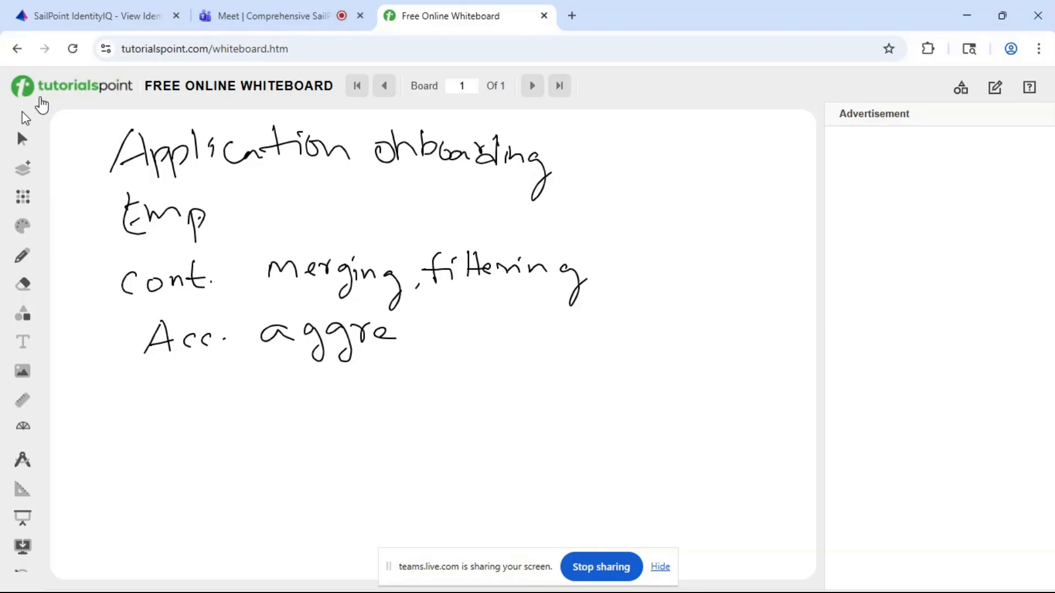
left_click(21, 169)
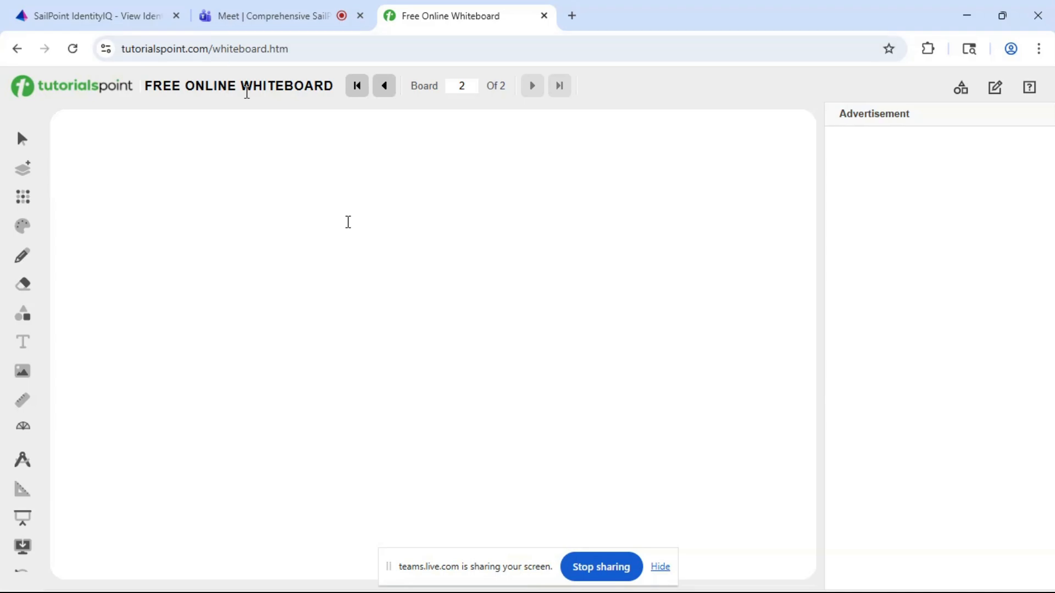
mouse_move(108, 138)
left_mouse_down()
mouse_move(106, 165)
mouse_move(192, 129)
left_mouse_up()
left_click_drag(176, 133, 174, 163)
left_click_drag(155, 165, 211, 162)
mouse_move(211, 146)
left_mouse_down()
mouse_move(211, 160)
mouse_move(275, 160)
left_mouse_up()
mouse_move(266, 146)
left_mouse_down()
mouse_move(284, 144)
mouse_move(293, 160)
left_mouse_up()
mouse_move(285, 146)
left_mouse_down()
mouse_move(301, 145)
mouse_move(309, 161)
left_mouse_up()
mouse_move(309, 151)
left_mouse_down()
mouse_move(323, 140)
mouse_move(327, 161)
left_mouse_up()
mouse_move(336, 130)
left_mouse_down()
mouse_move(345, 159)
mouse_move(367, 161)
left_mouse_up()
left_click_drag(357, 144, 374, 143)
left_click_drag(372, 151, 394, 162)
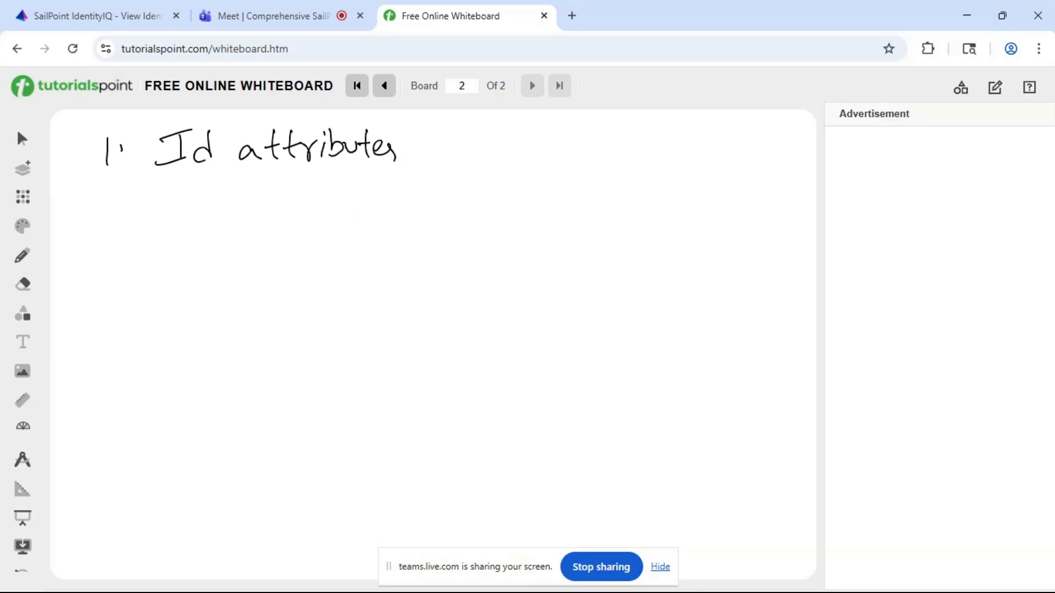
- Handwrite "2. ID. mapping" as the second line of the new board
mouse_move(104, 196)
left_mouse_down()
mouse_move(122, 212)
mouse_move(162, 194)
left_mouse_up()
left_click(132, 206)
mouse_move(182, 189)
left_mouse_down()
mouse_move(184, 210)
mouse_move(192, 182)
left_mouse_up()
mouse_move(188, 211)
left_mouse_down()
mouse_move(156, 216)
mouse_move(198, 215)
left_mouse_up()
left_click_drag(195, 189, 201, 214)
left_click(229, 203)
mouse_move(267, 213)
left_mouse_down()
mouse_move(281, 198)
mouse_move(325, 210)
mouse_move(389, 204)
left_mouse_up()
mouse_move(406, 192)
left_mouse_down()
mouse_move(415, 228)
mouse_move(403, 240)
left_mouse_up()
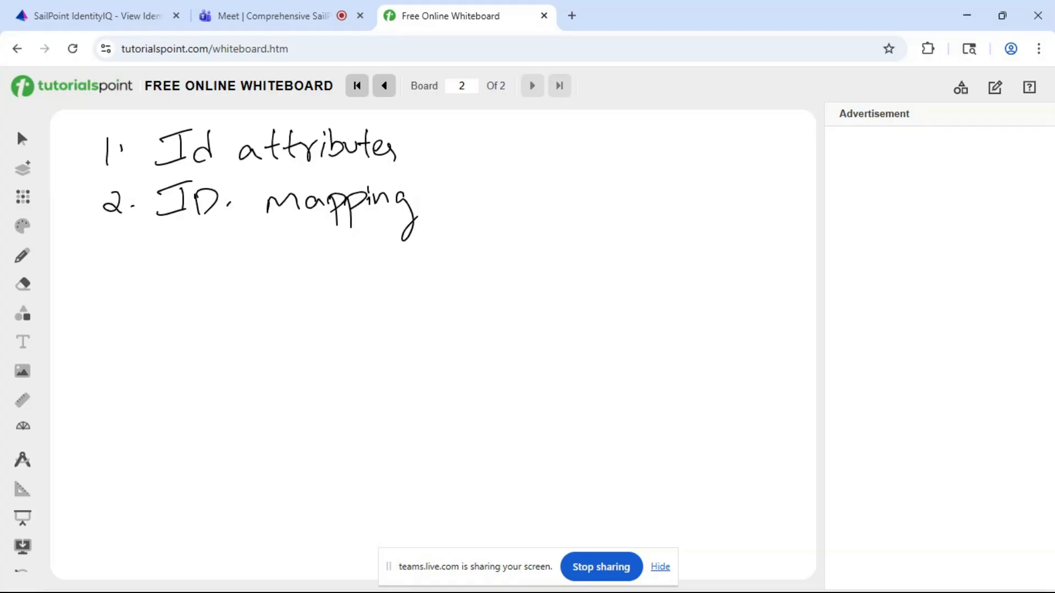
- Handwrite "3 ID. Type" as the third line and draw a check mark beside "ID. mapping"
left_click_drag(125, 238, 128, 271)
mouse_move(208, 249)
left_mouse_down()
mouse_move(207, 267)
mouse_move(221, 241)
left_mouse_up()
left_click_drag(180, 281, 220, 270)
left_click_drag(224, 247, 226, 277)
left_click(252, 260)
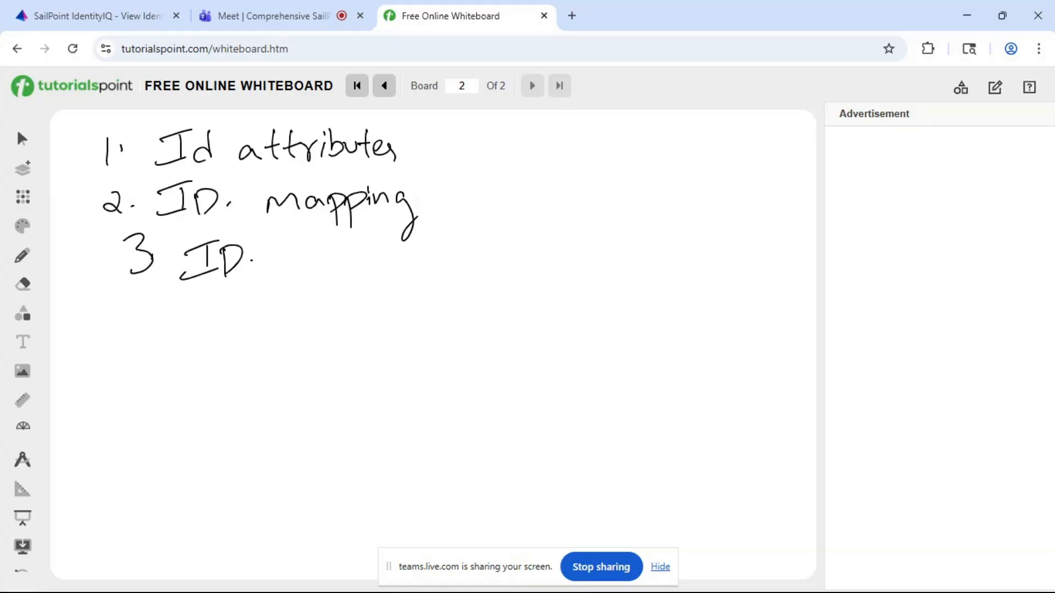
left_click_drag(311, 243, 313, 269)
mouse_move(281, 254)
left_mouse_down()
mouse_move(324, 245)
mouse_move(324, 285)
mouse_move(348, 285)
left_mouse_up()
left_click_drag(344, 259, 377, 267)
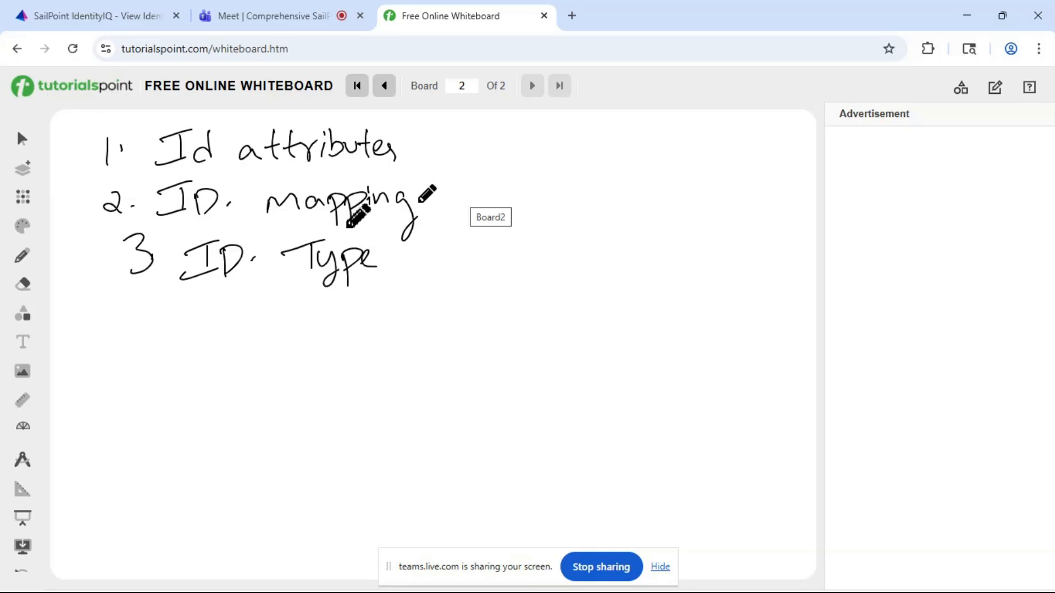
left_click_drag(426, 204, 518, 180)
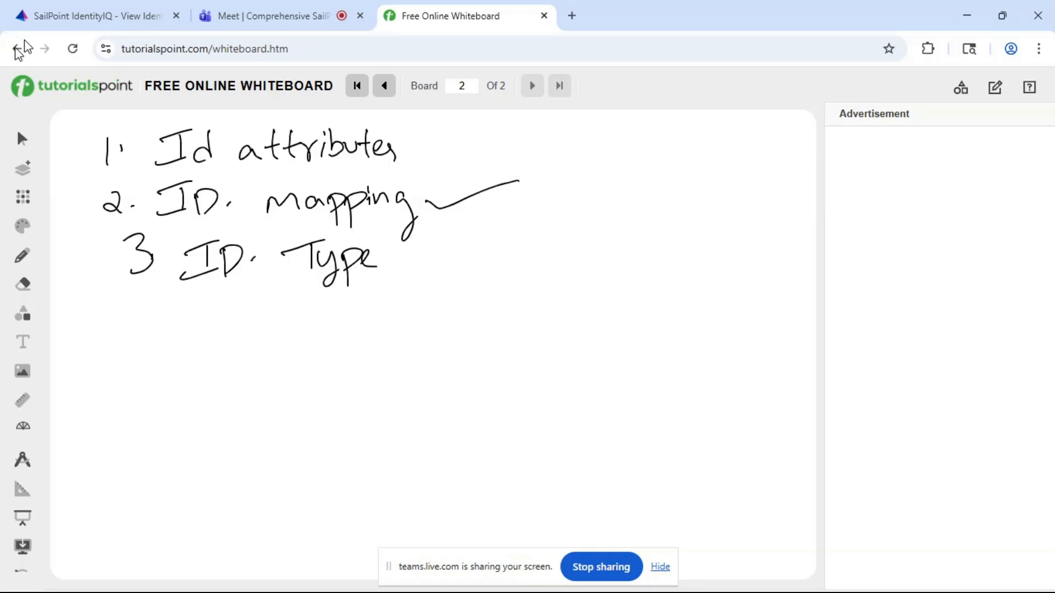
- Go back to the identity in SailPoint IdentityIQ, and open the IndiAuthEmployees file from the sailpoint_files folder in Excel
left_click(73, 18)
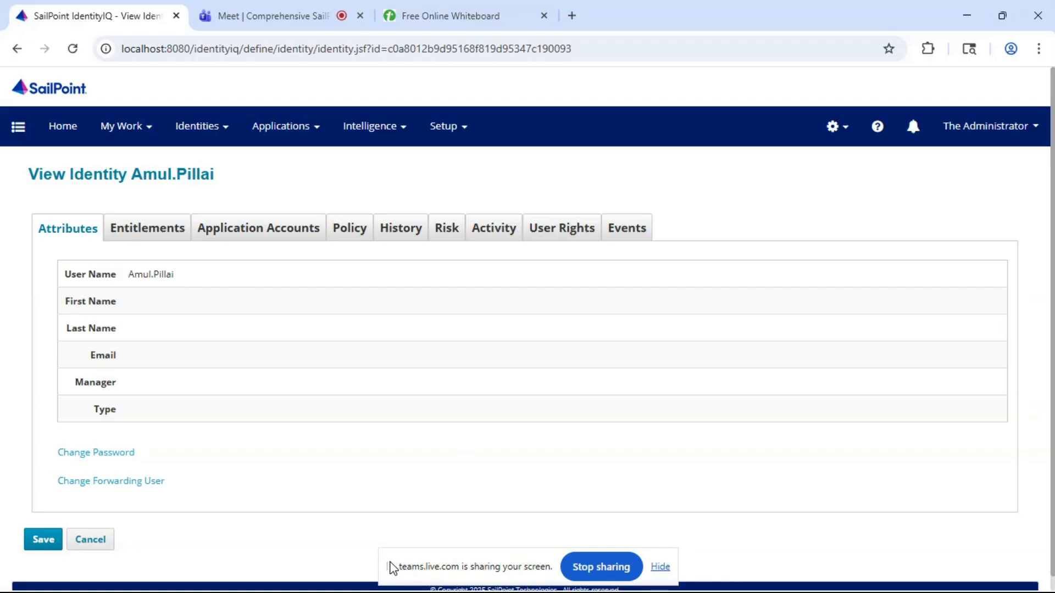
left_click_drag(392, 568, 398, 540)
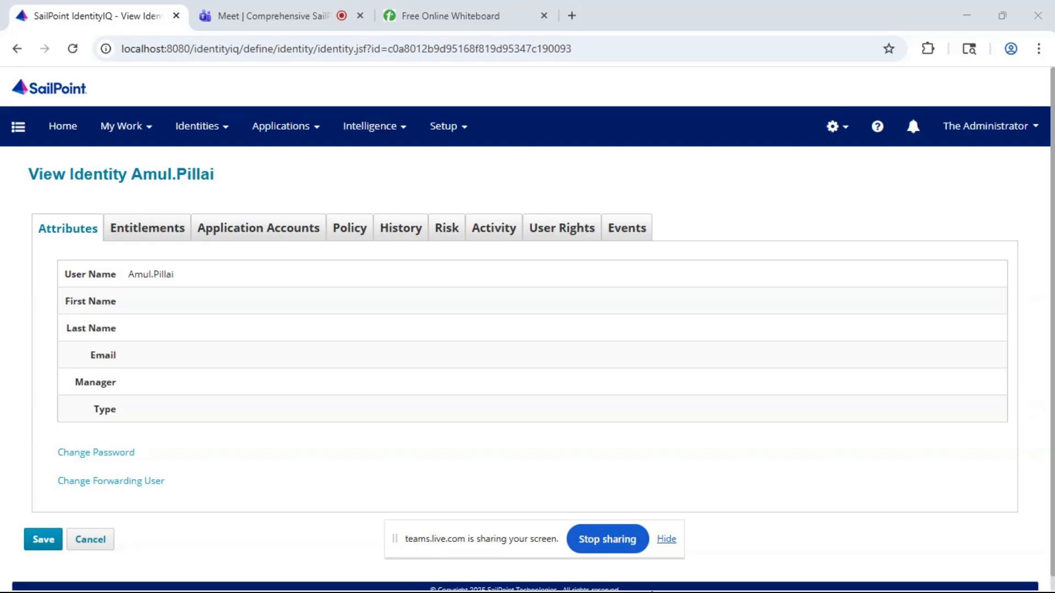
key("super")
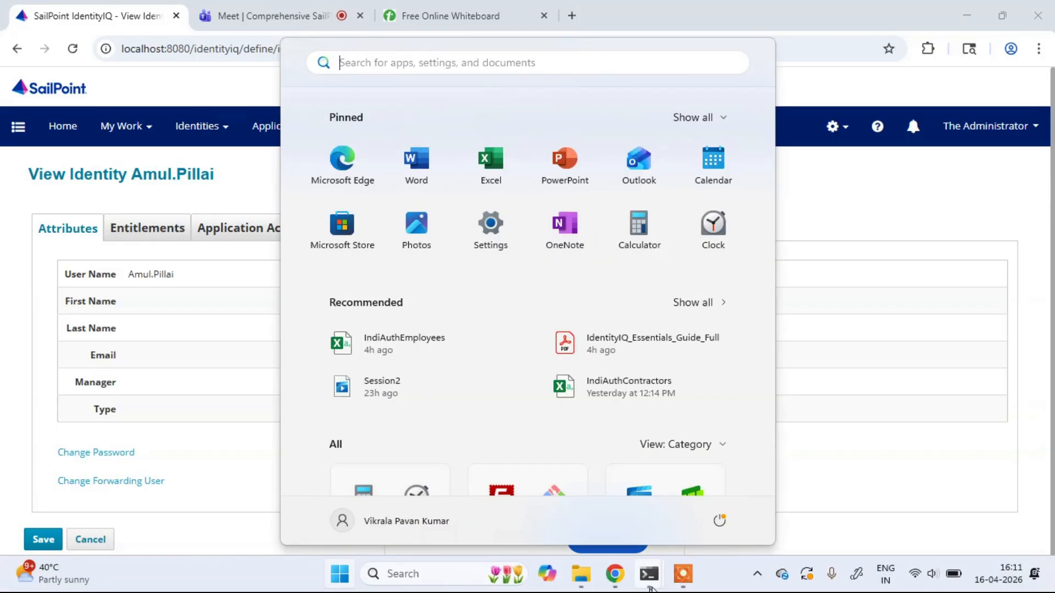
left_click(591, 579)
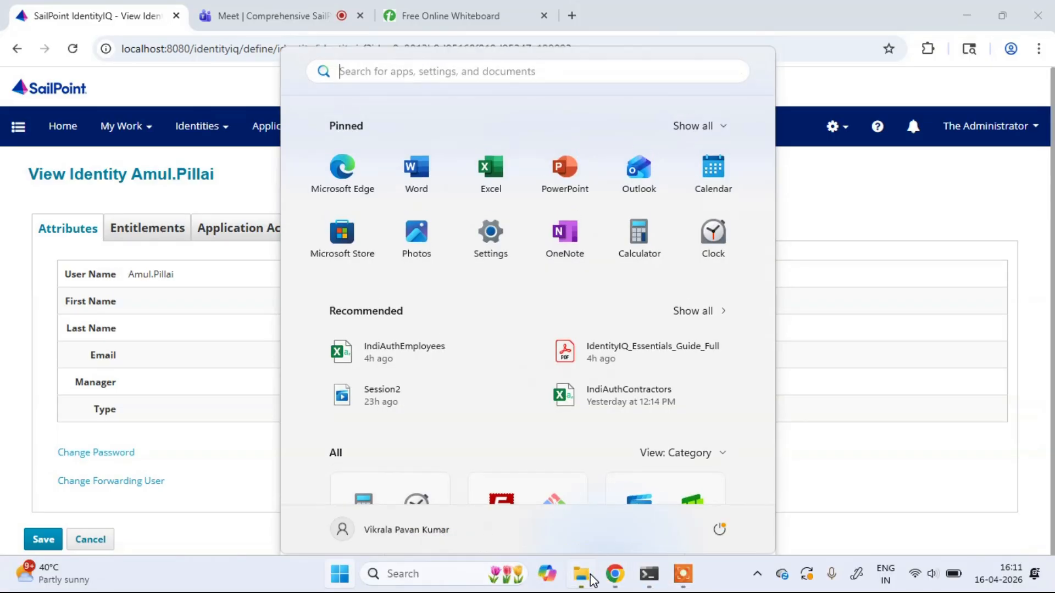
double_click(603, 199)
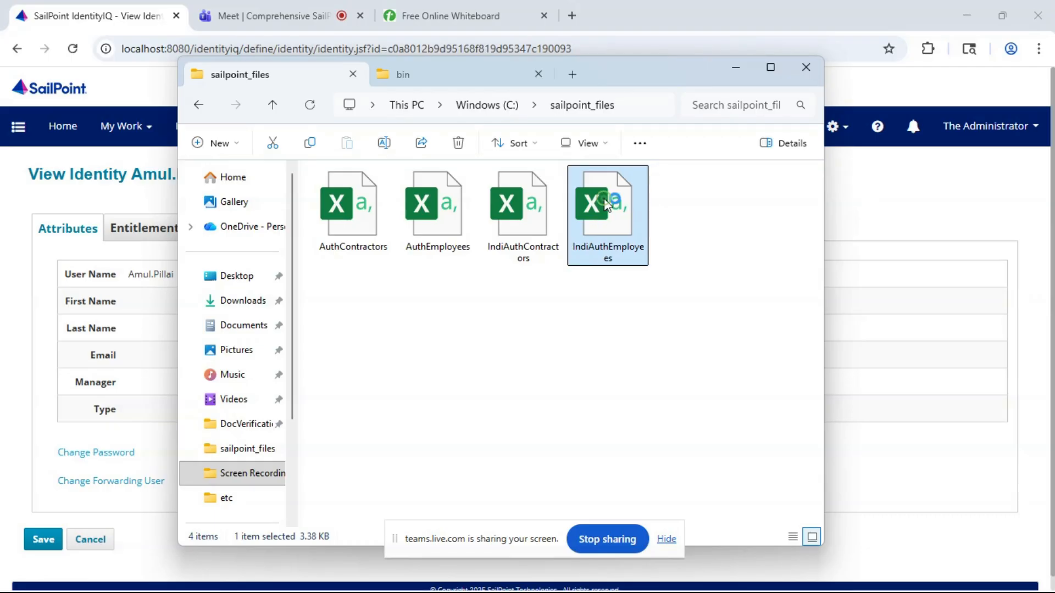
left_click(745, 70)
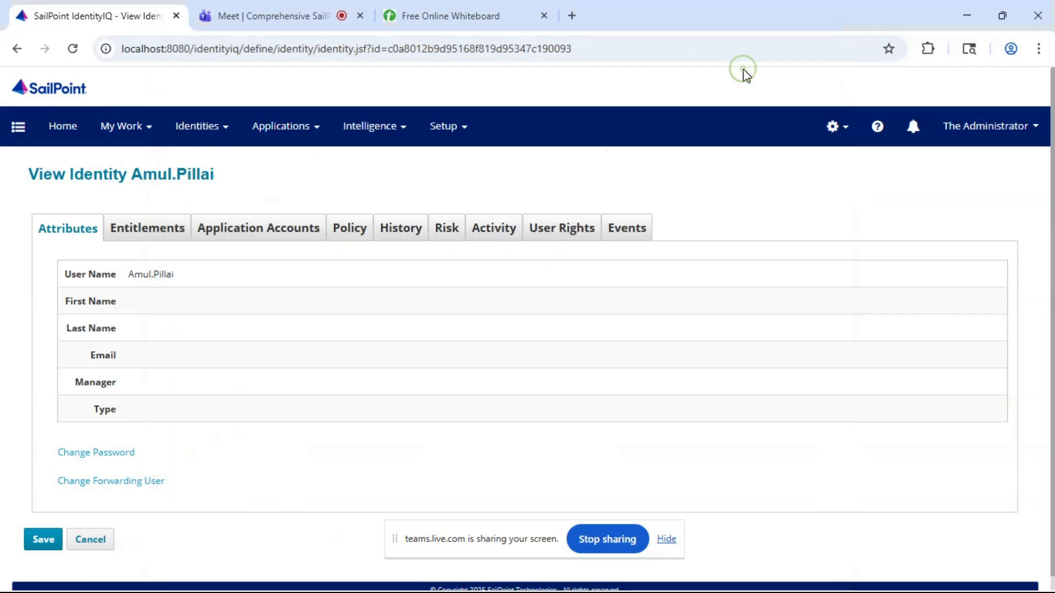
key("super")
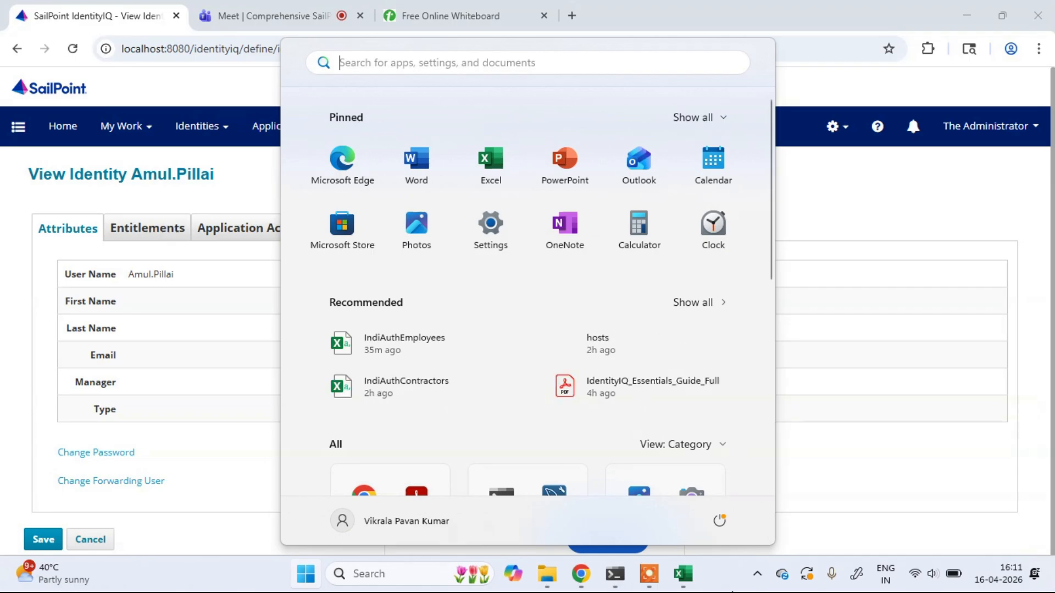
left_click(686, 573)
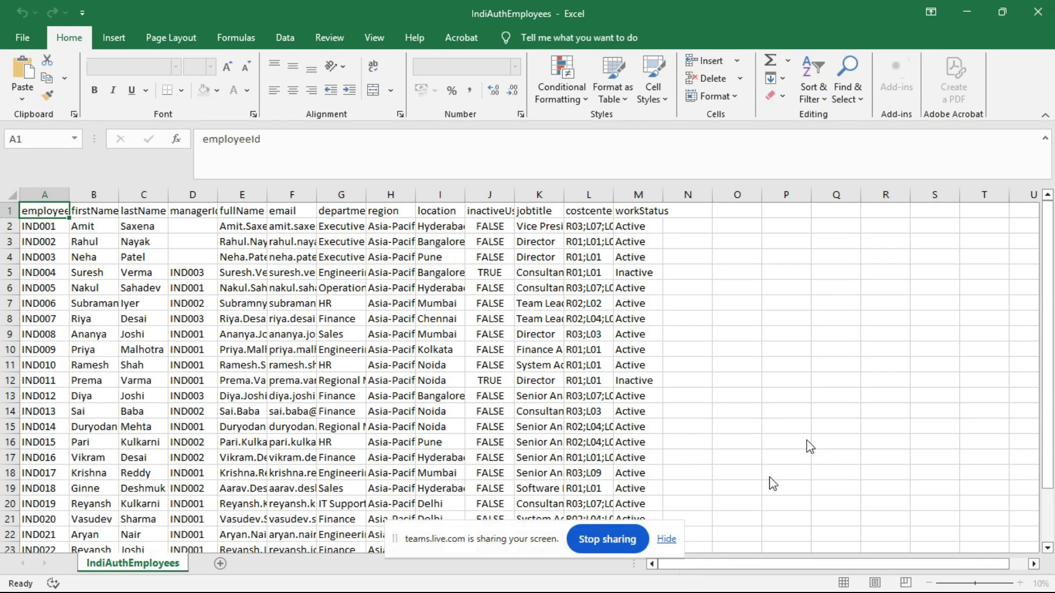
- Widen the firstName and lastName columns of the employee sheet and select the firstName header cell
double_click(119, 200)
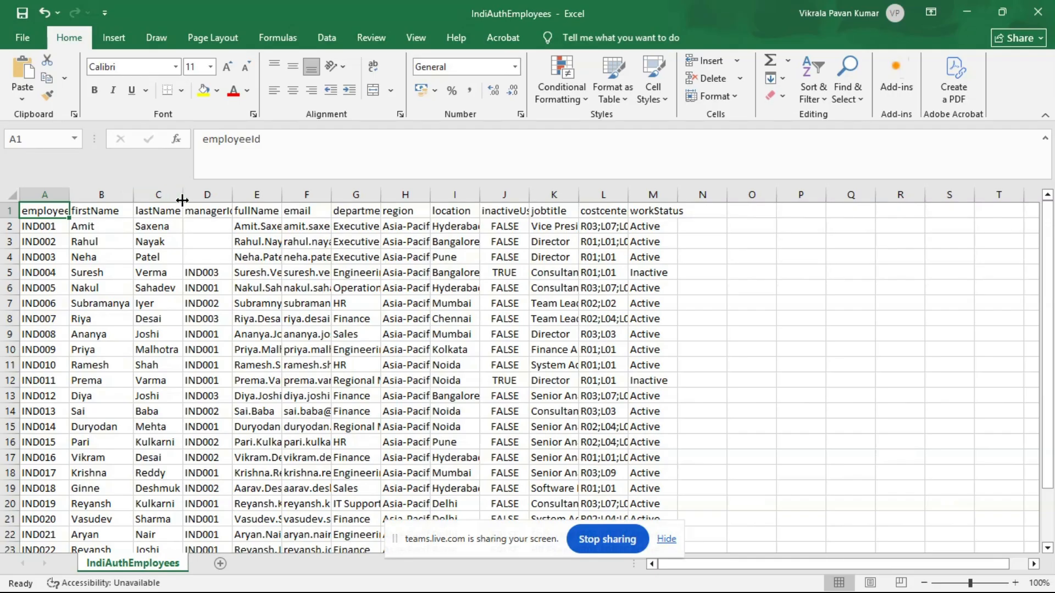
left_click_drag(179, 200, 183, 200)
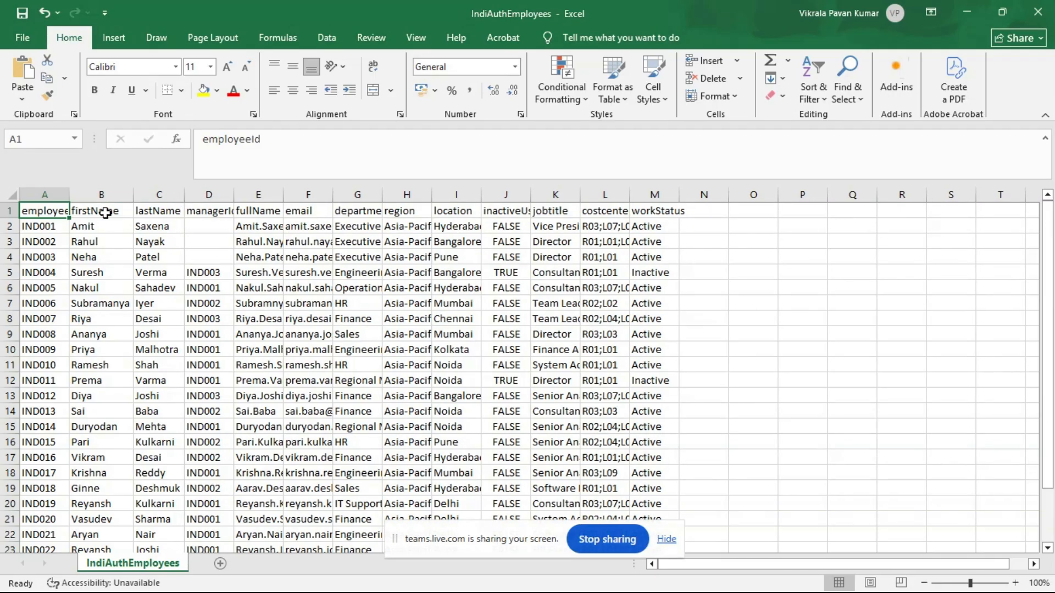
left_click(86, 213)
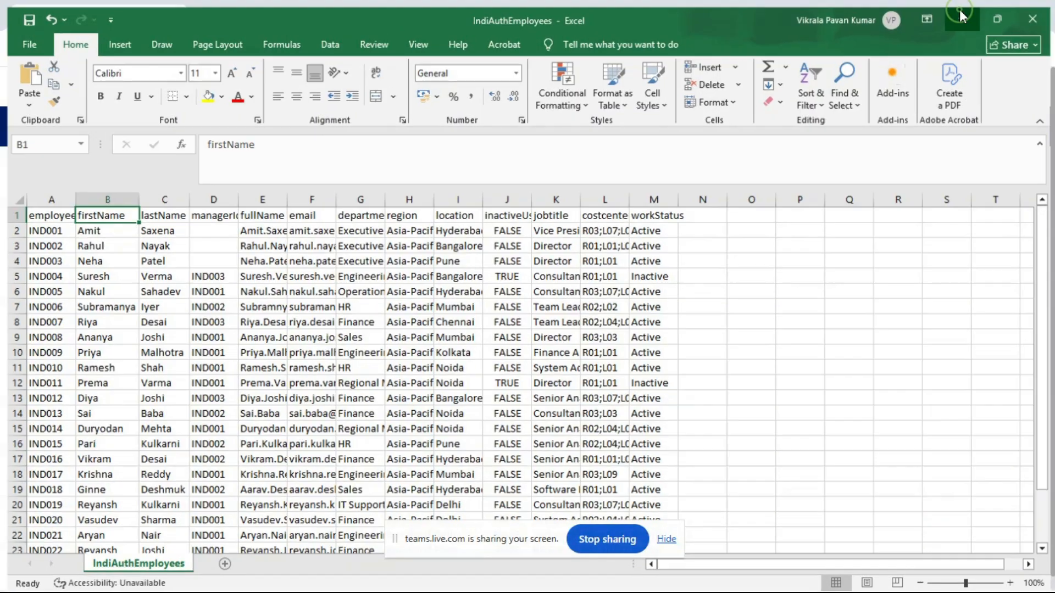
- Compare the identity's attribute fields in SailPoint IdentityIQ with the column headers of the IndiAuthEmployees sheet in Excel
left_click(961, 11)
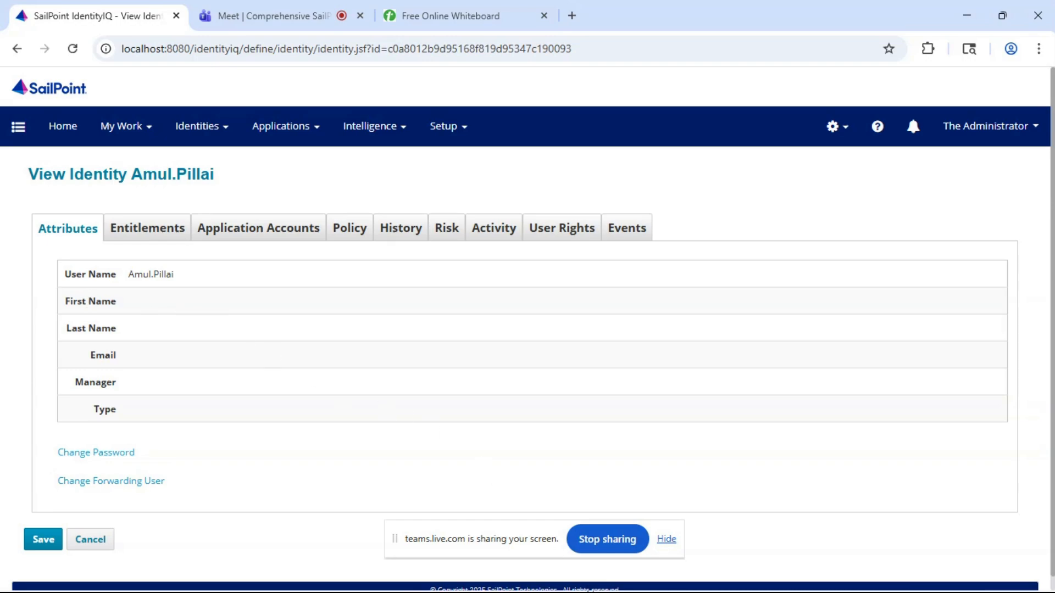
key("super")
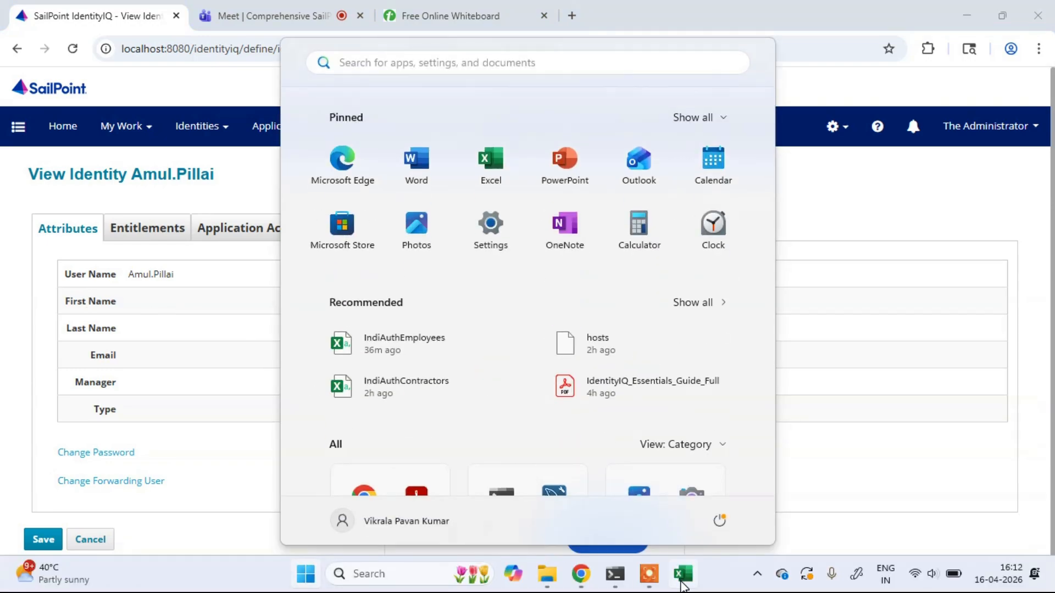
left_click(684, 587)
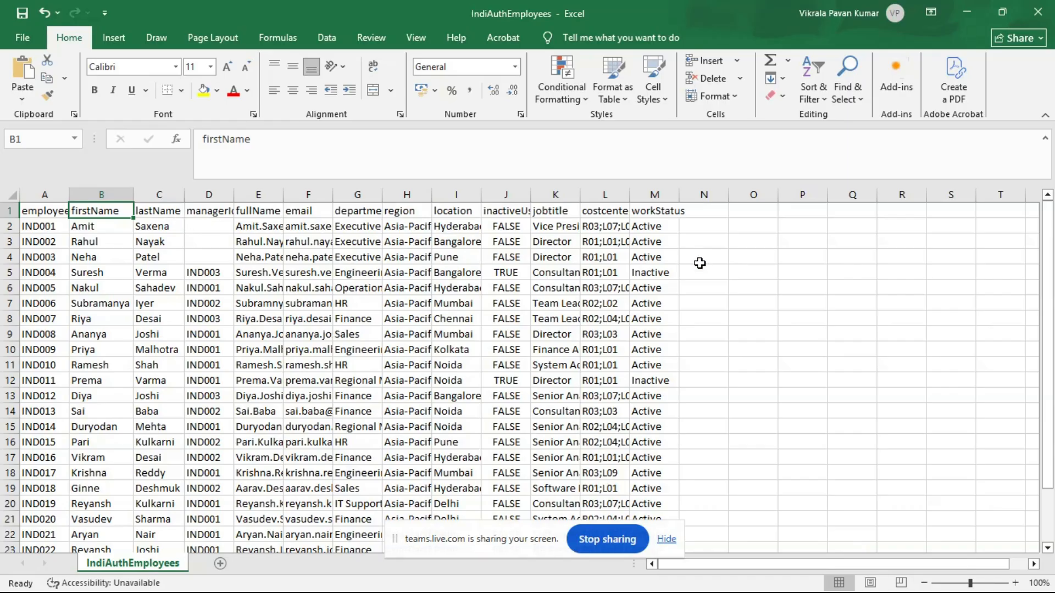
left_click(961, 13)
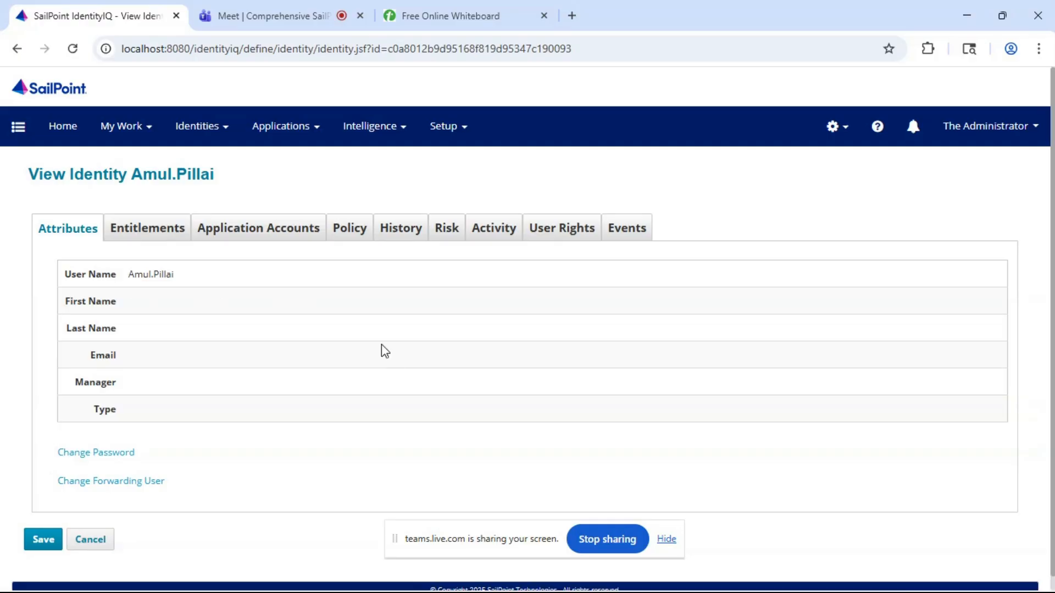
key("super")
key("super")
key("super")
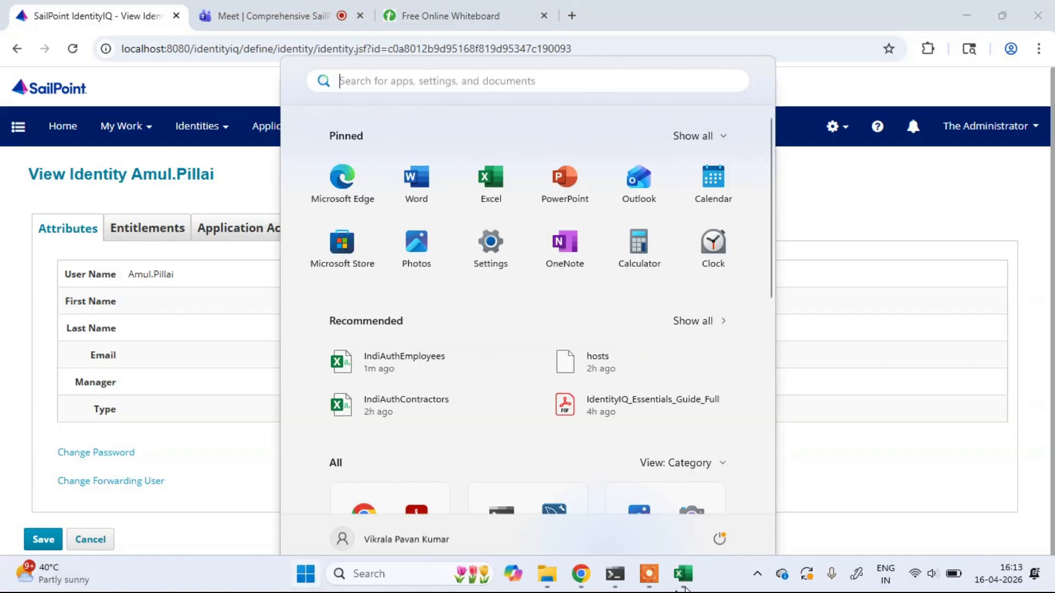
left_click(681, 578)
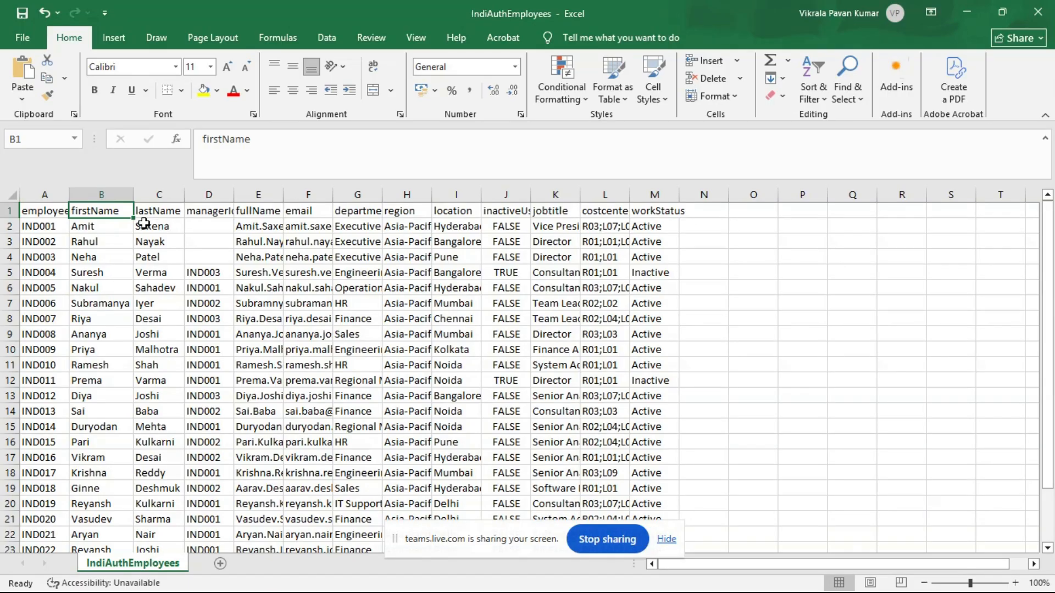
- Return to SailPoint IdentityIQ from Excel, check the whiteboard's topic list, and open the Identity Warehouse
left_click(969, 12)
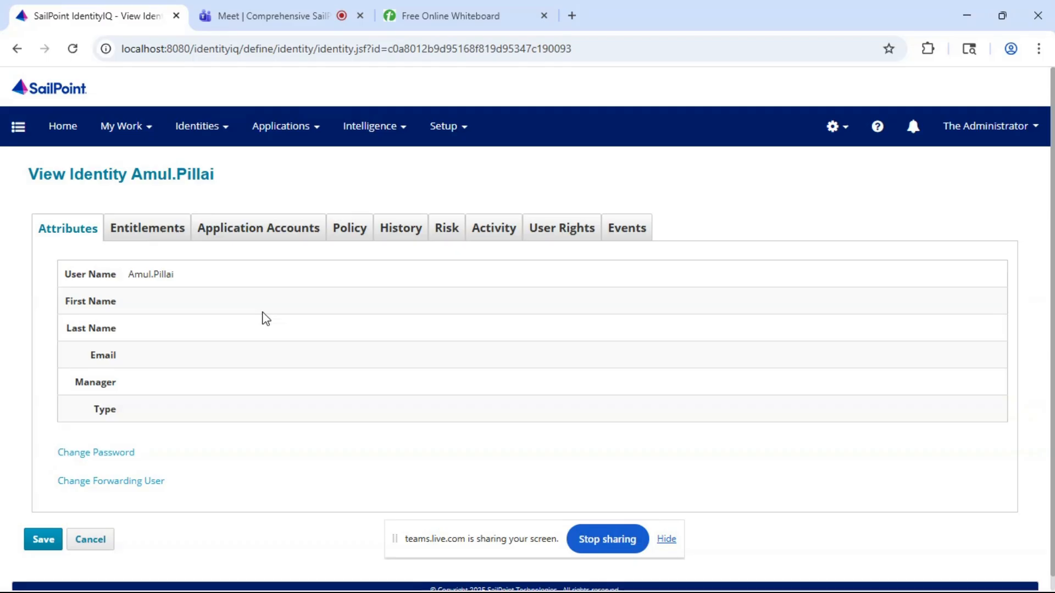
left_click(452, 15)
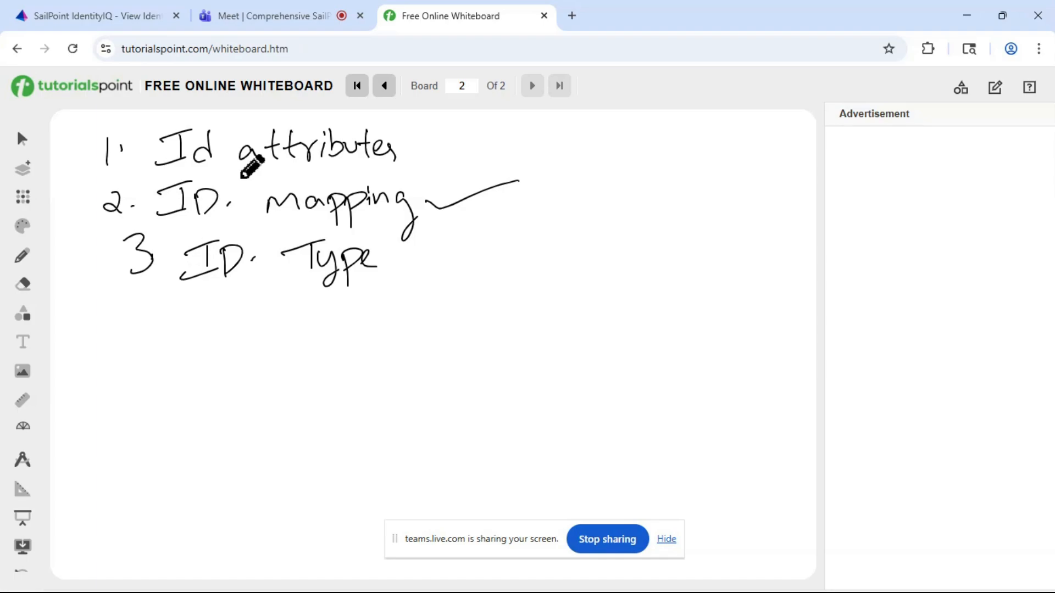
left_click(112, 11)
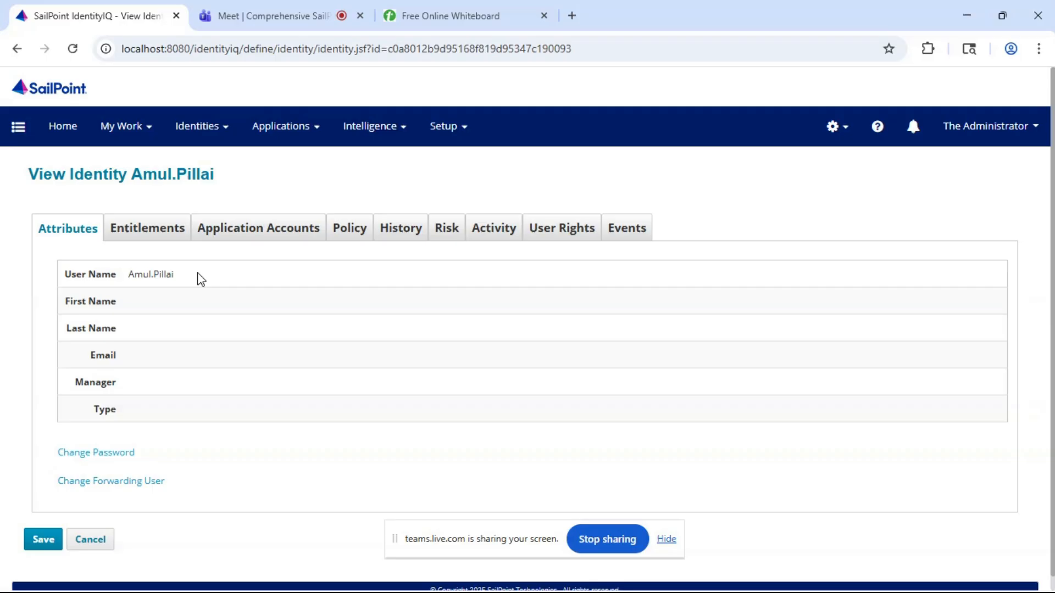
left_click(198, 137)
left_click(201, 163)
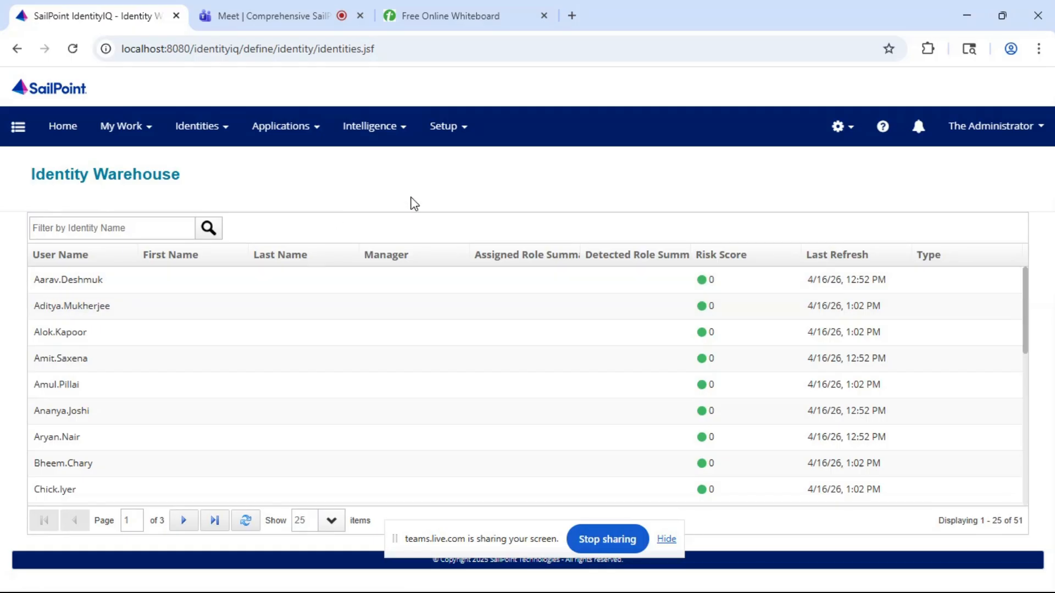
- Switch to the online whiteboard and handwrite "4. Acc. correlation" as the fourth line of the topic list
left_click(500, 8)
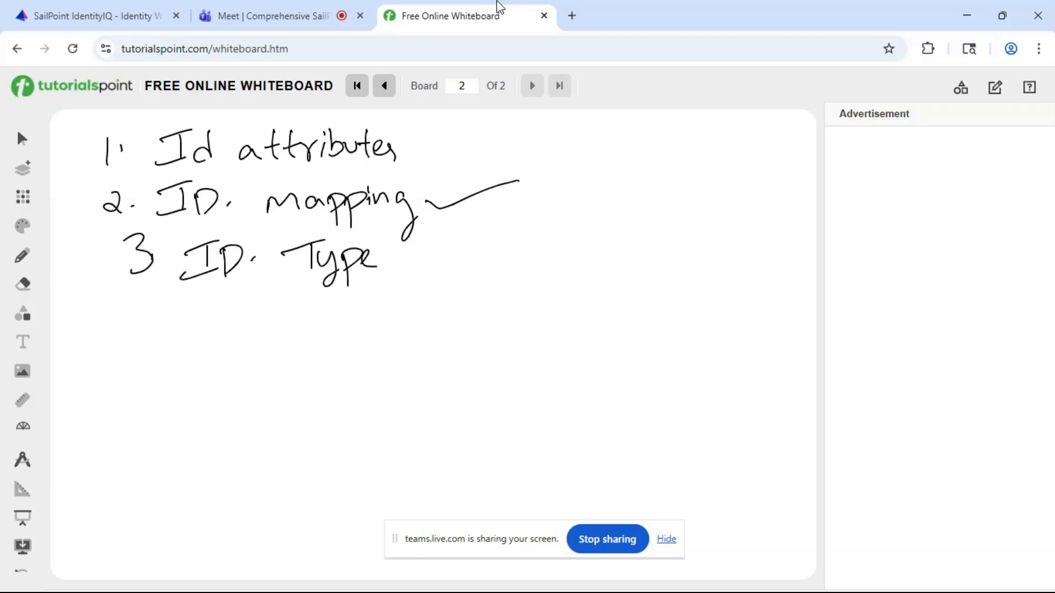
mouse_move(105, 312)
left_mouse_down()
mouse_move(114, 343)
mouse_move(232, 336)
mouse_move(287, 316)
mouse_move(278, 336)
left_mouse_up()
left_click(128, 331)
left_click(238, 328)
left_click_drag(307, 319, 329, 319)
mouse_move(334, 334)
left_mouse_down()
mouse_move(339, 316)
mouse_move(367, 341)
left_mouse_up()
left_click(360, 329)
mouse_move(382, 304)
left_mouse_down()
mouse_move(378, 341)
mouse_move(410, 337)
left_mouse_up()
left_click_drag(422, 302, 416, 338)
mouse_move(398, 322)
left_mouse_down()
mouse_move(428, 318)
mouse_move(438, 337)
mouse_move(455, 324)
mouse_move(483, 338)
left_mouse_up()
- Draw check marks beside "ID. Type", "Id attributes" and "Acc. correlation" on the whiteboard
left_click_drag(395, 269, 458, 248)
left_click_drag(404, 149, 480, 140)
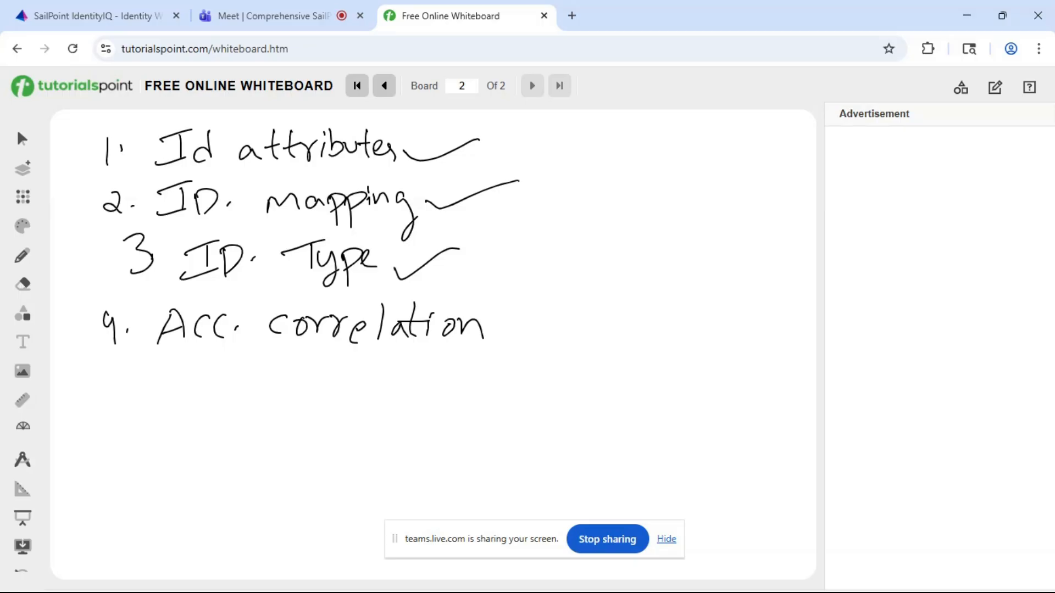
left_click_drag(492, 329, 562, 316)
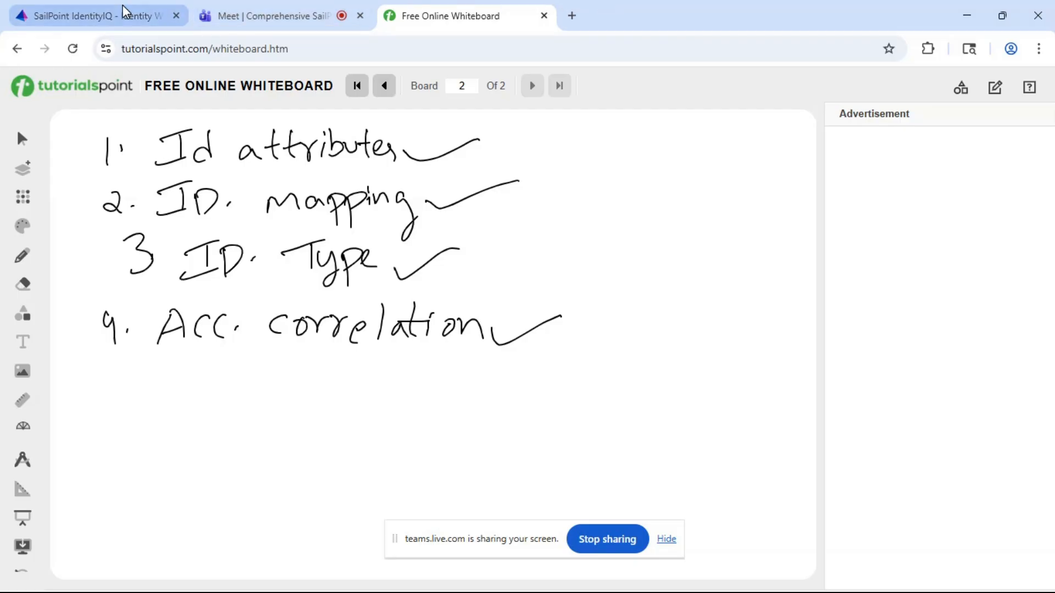
- Go back to the Identity Warehouse in SailPoint IdentityIQ and view the application accounts of the third listed identity
left_click(112, 15)
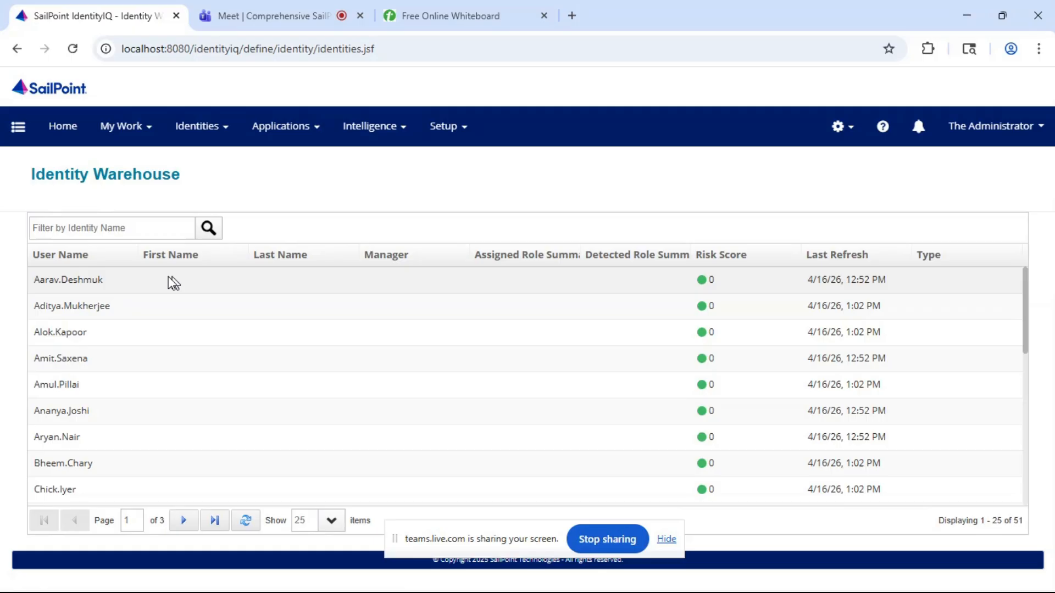
left_click(58, 334)
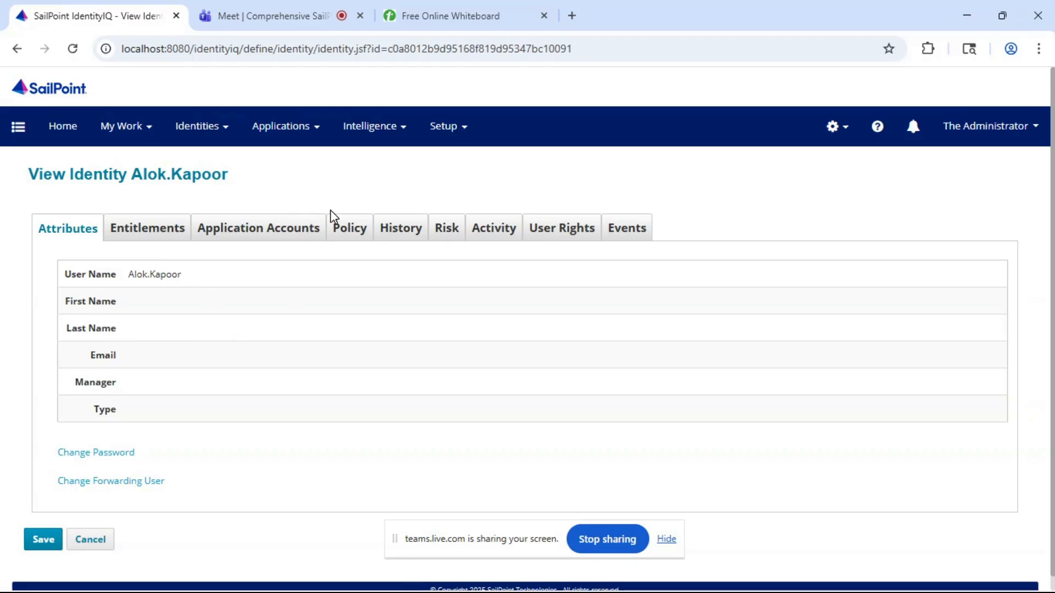
left_click(263, 233)
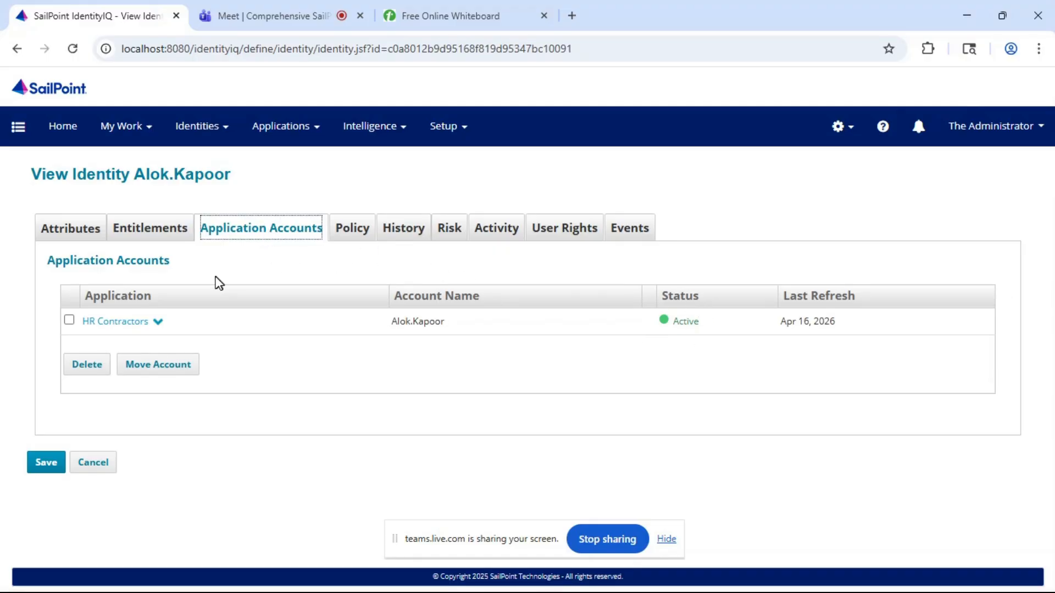
- Look through the Manage Access and Manage Identity quick links, then open View Identity and browse the identity cards
left_click(19, 128)
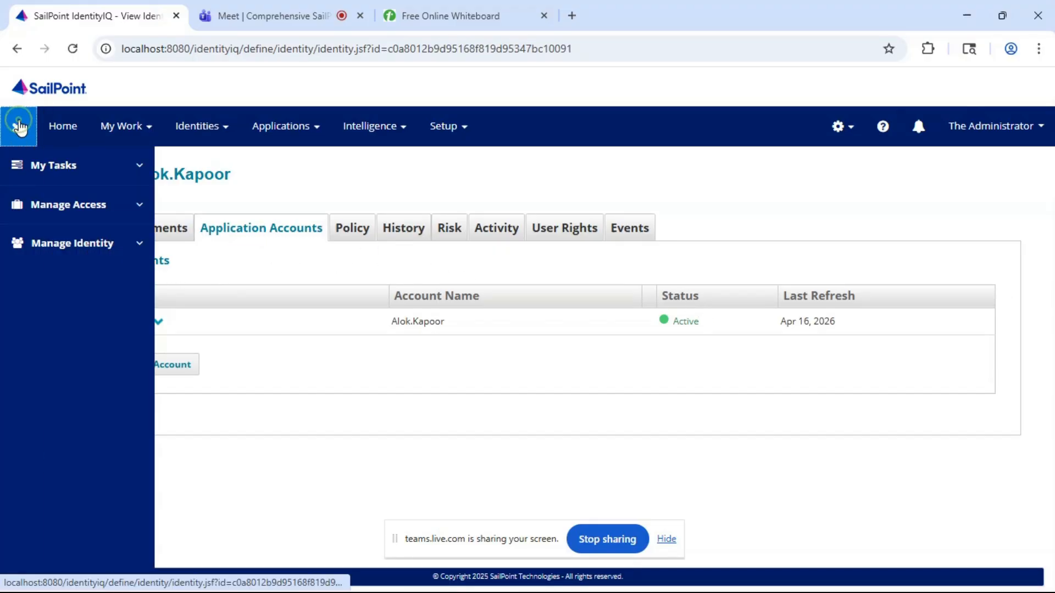
left_click(91, 211)
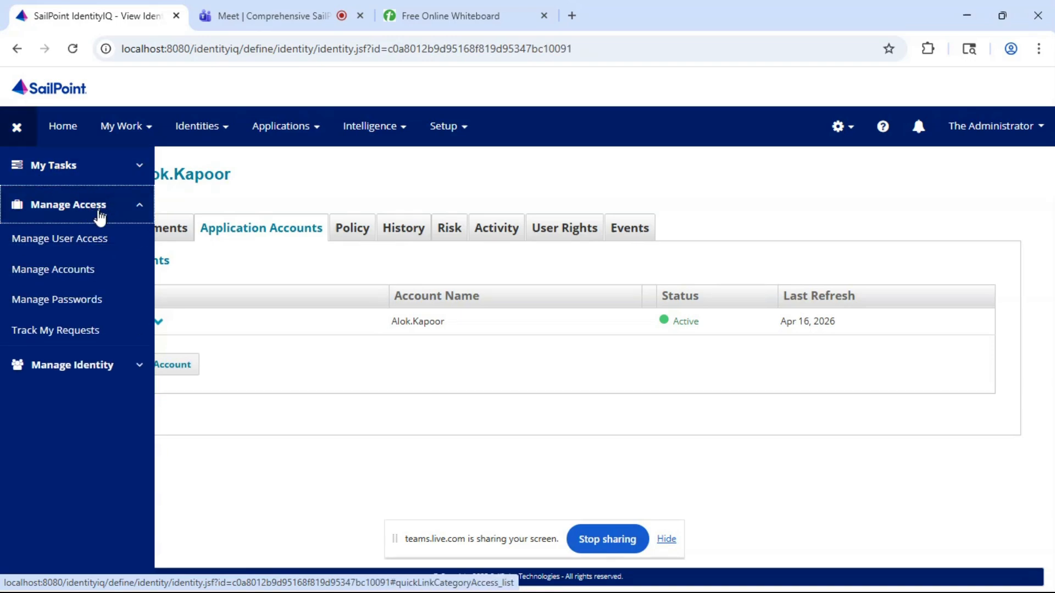
left_click(59, 362)
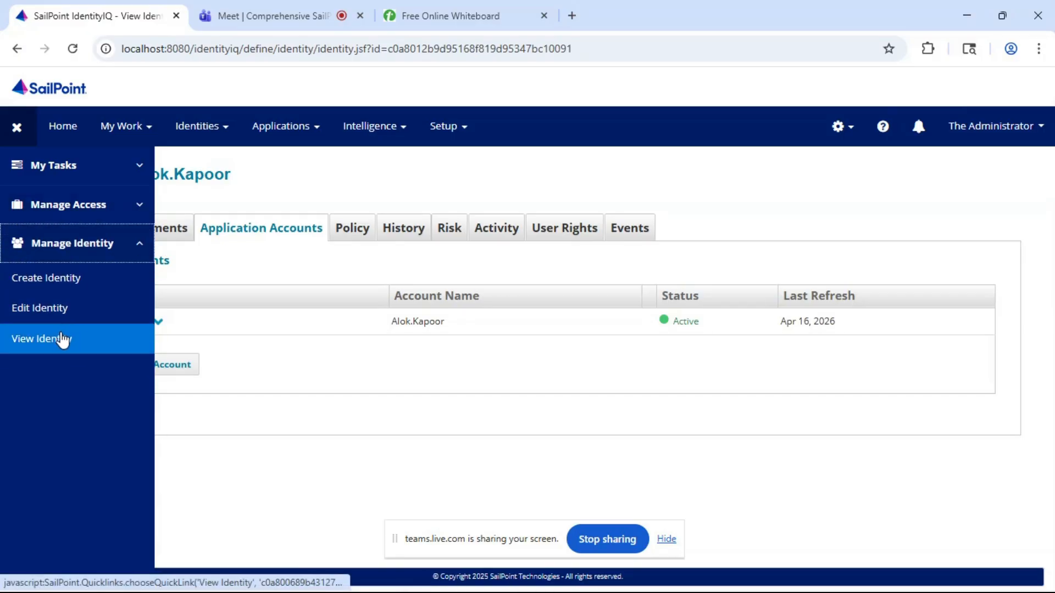
left_click(63, 340)
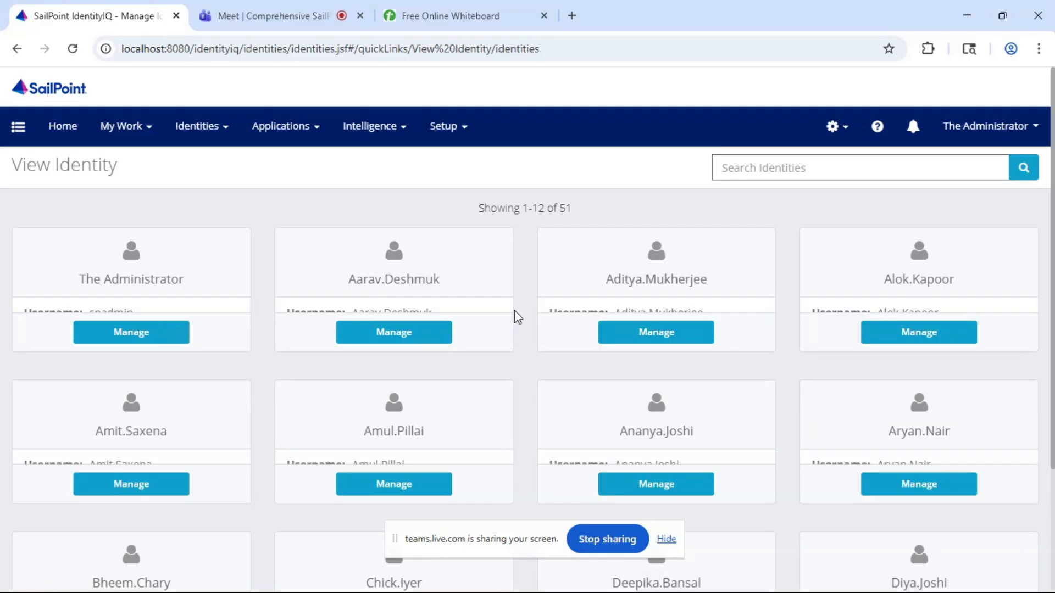
scroll(514, 311, "down", 3)
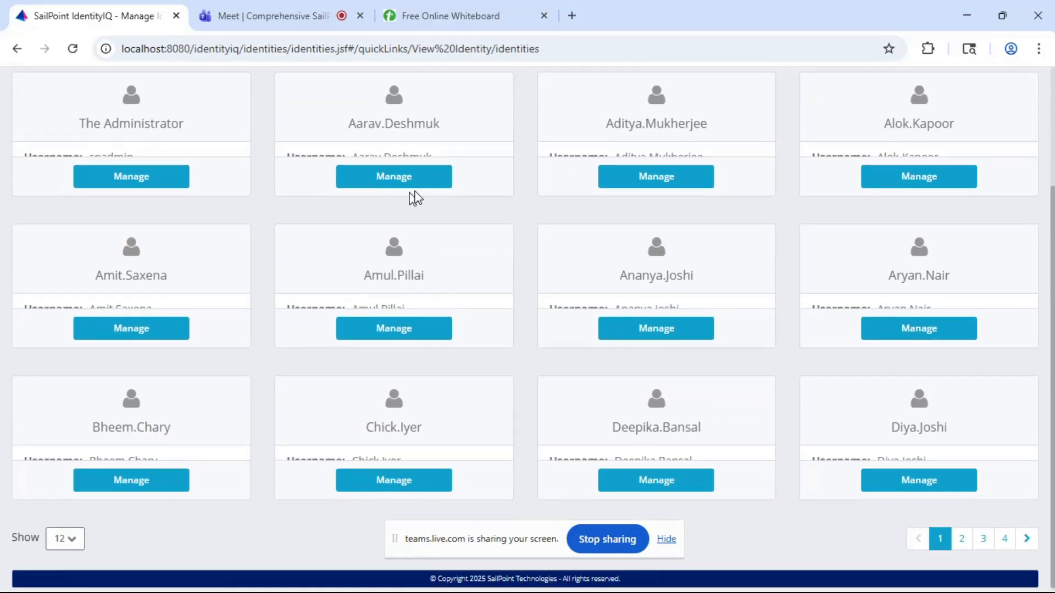
scroll(329, 245, "up", 3)
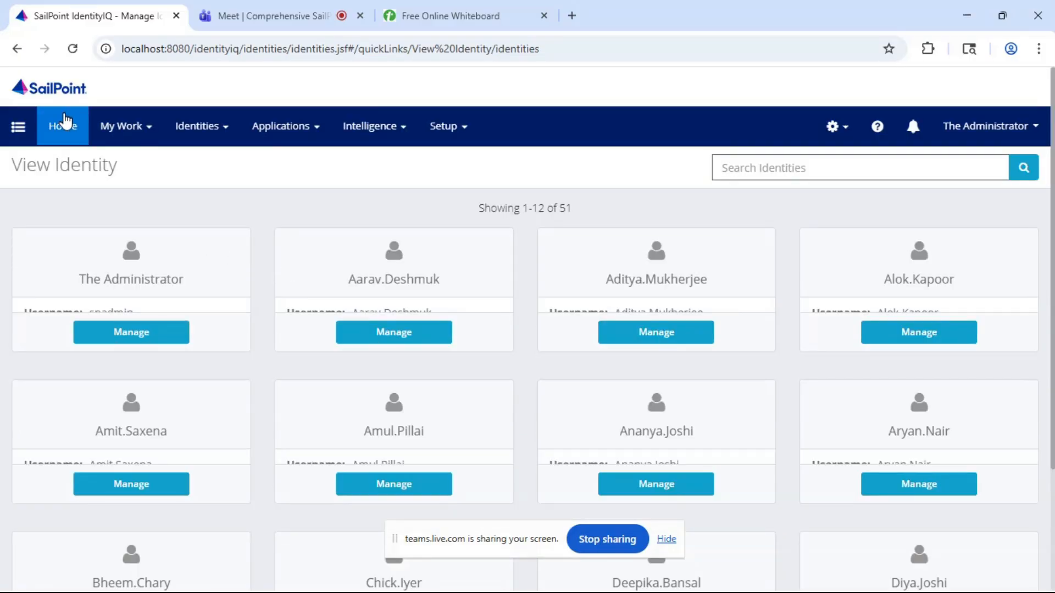
- Return to the home page and reopen the Identity Warehouse
left_click(65, 128)
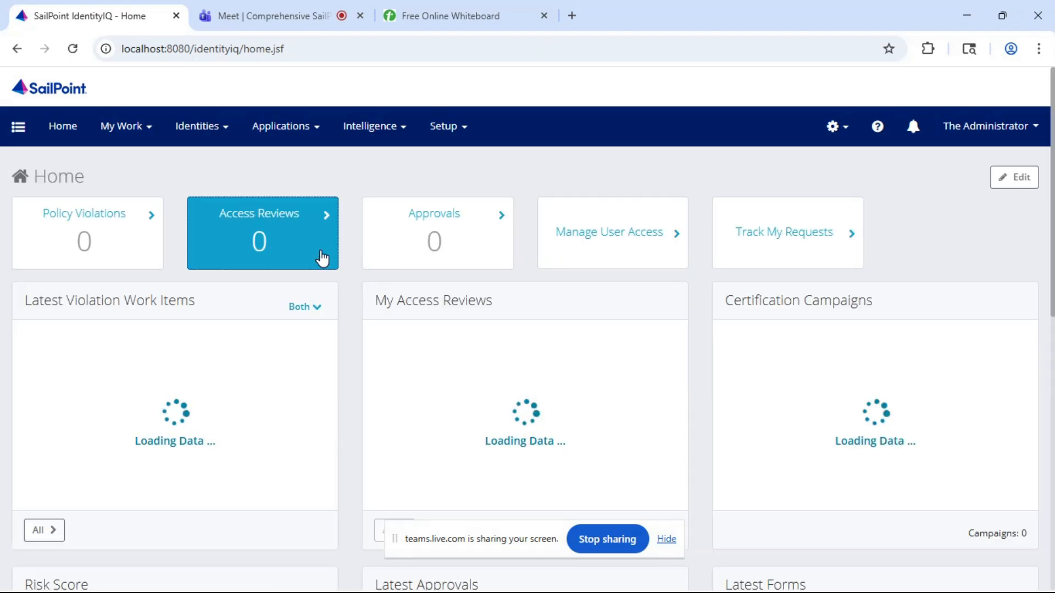
left_click(205, 134)
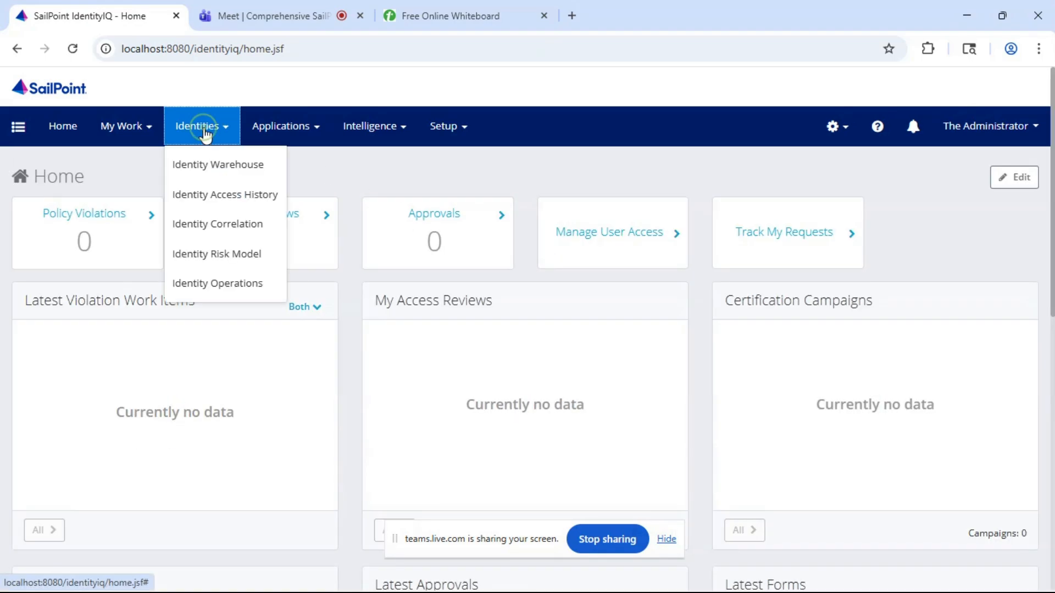
left_click(197, 169)
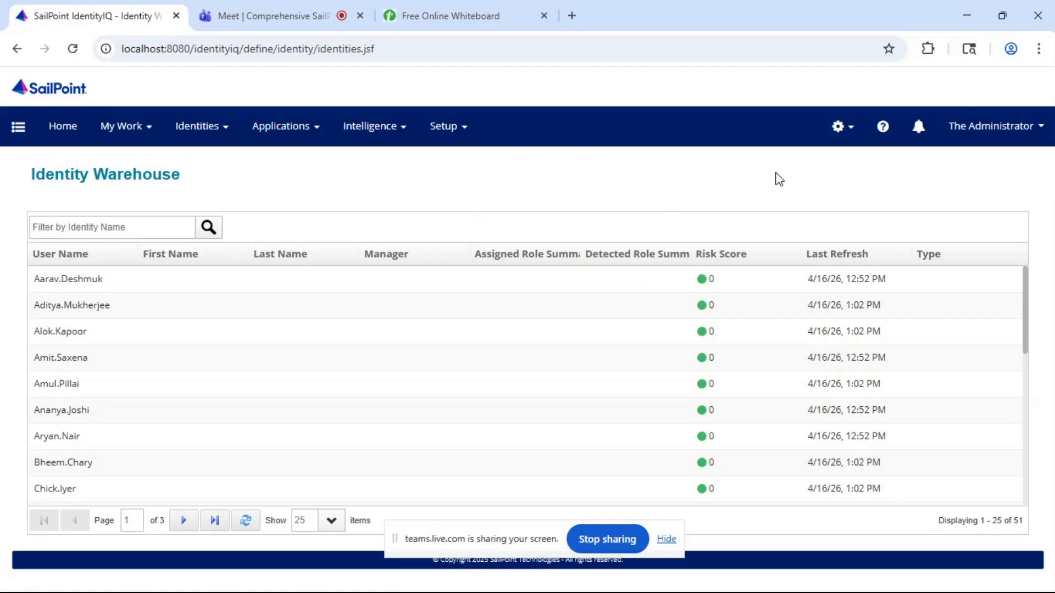
- Open the Identity Mappings page in Global Settings
left_click(844, 140)
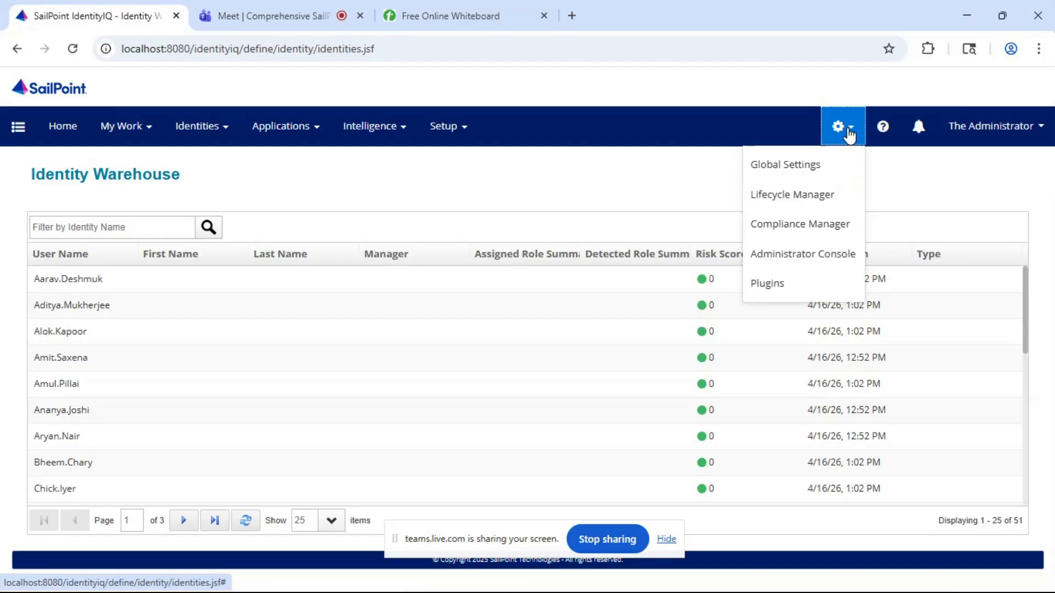
left_click(807, 167)
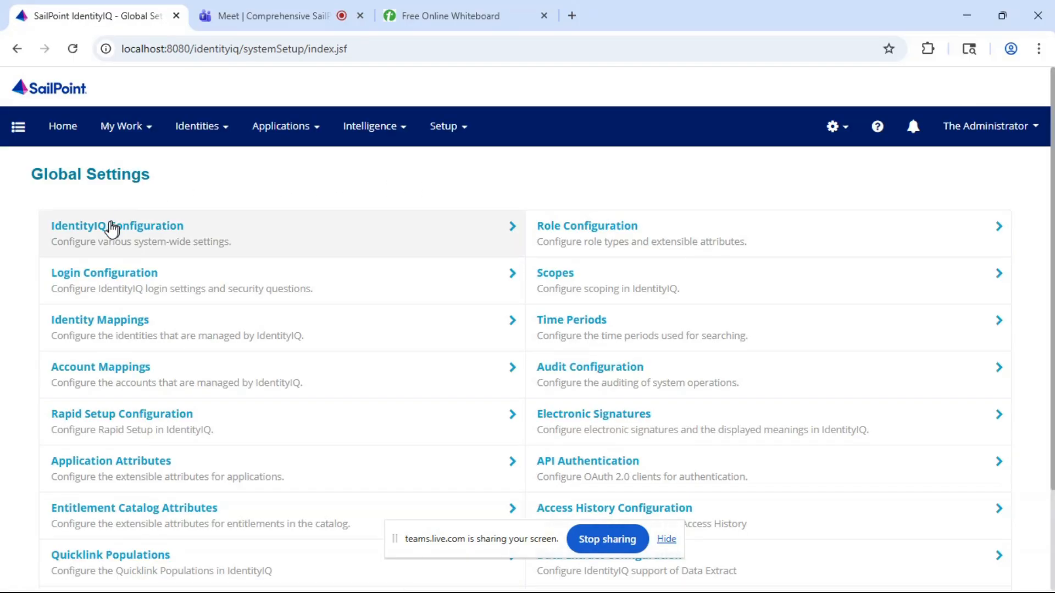
left_click(106, 319)
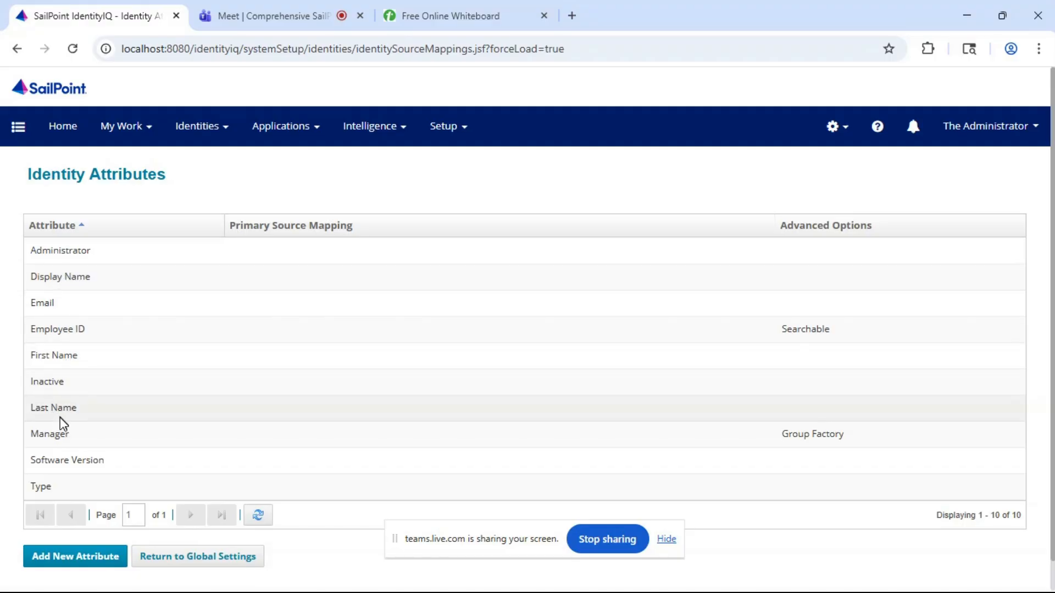
- Open the First Name identity attribute and review its advanced options, source mappings and target mappings
left_click(53, 356)
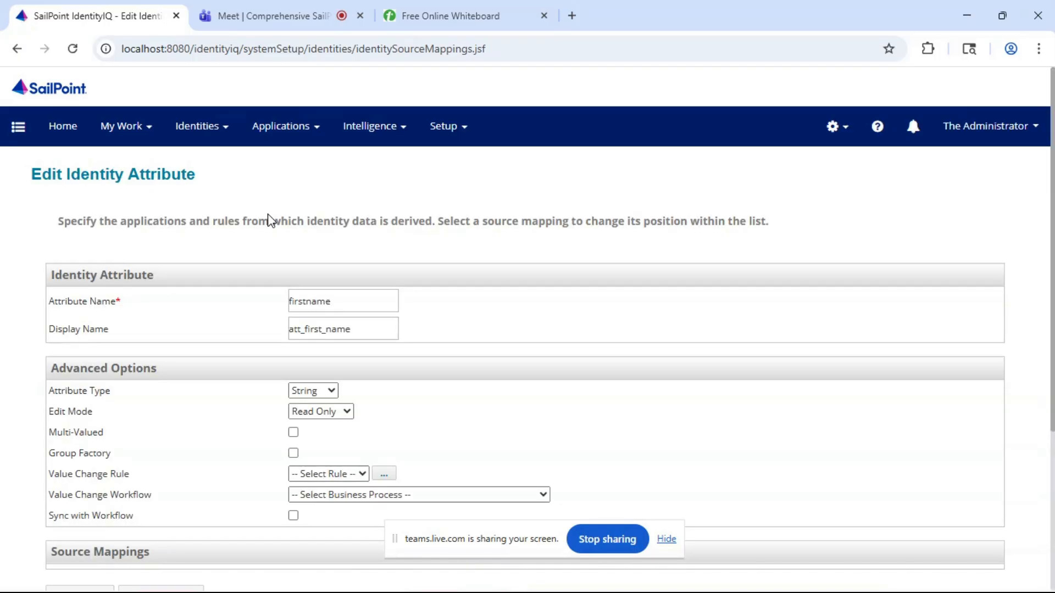
scroll(306, 265, "down", 2)
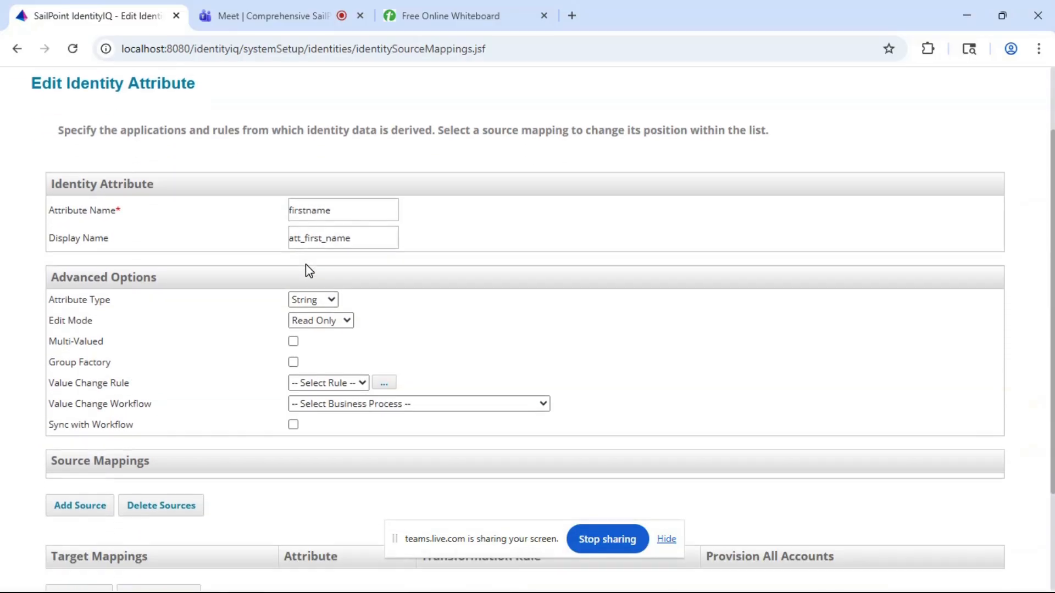
scroll(305, 263, "down", 2)
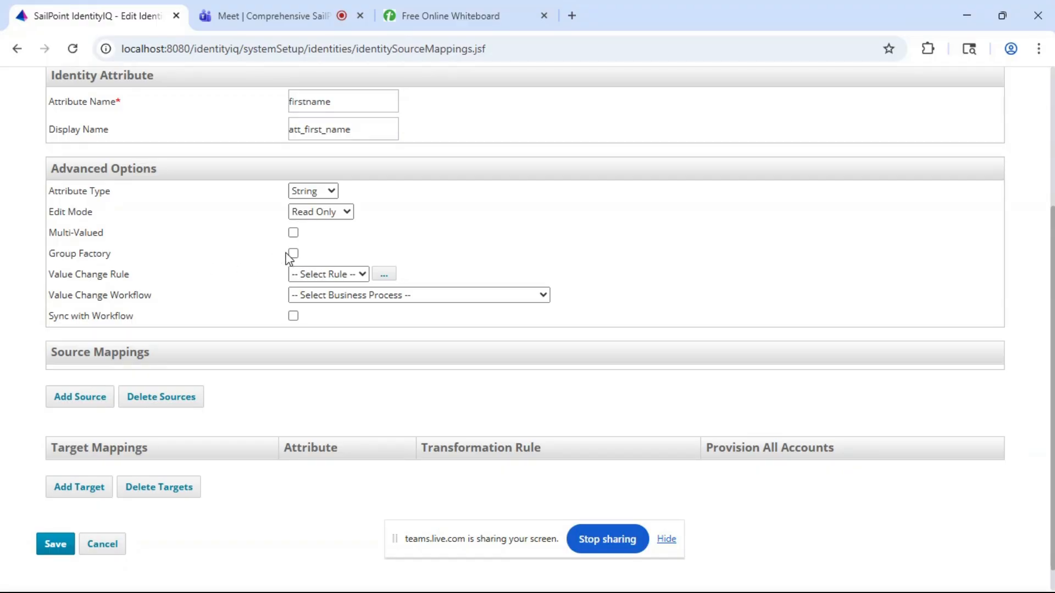
scroll(288, 264, "up", 2)
scroll(290, 259, "down", 2)
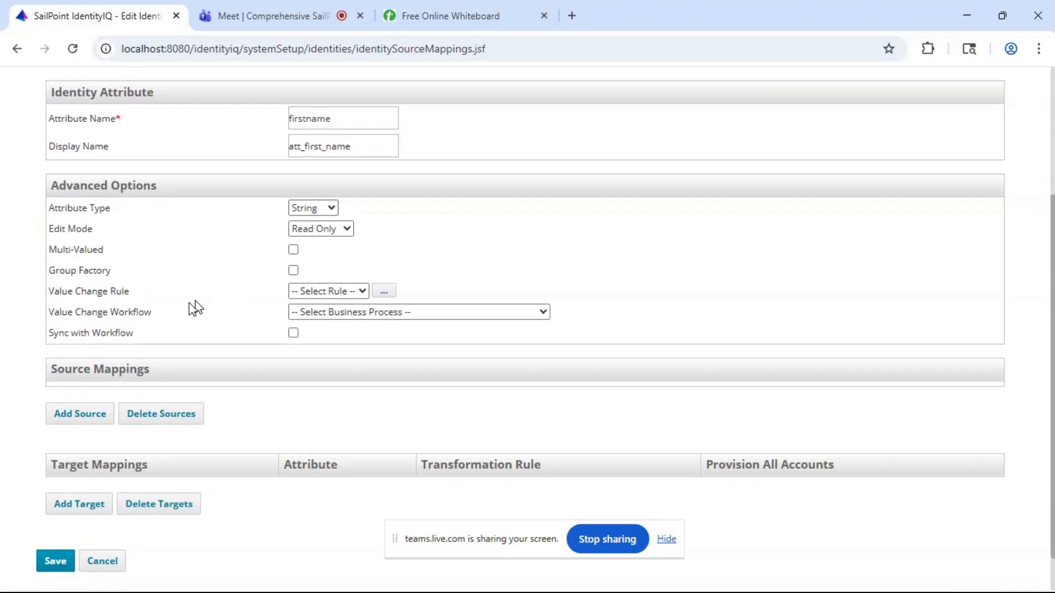
- Try to add the HR Employees application as a source for the firstname attribute without choosing an attribute, then cancel
left_click(70, 423)
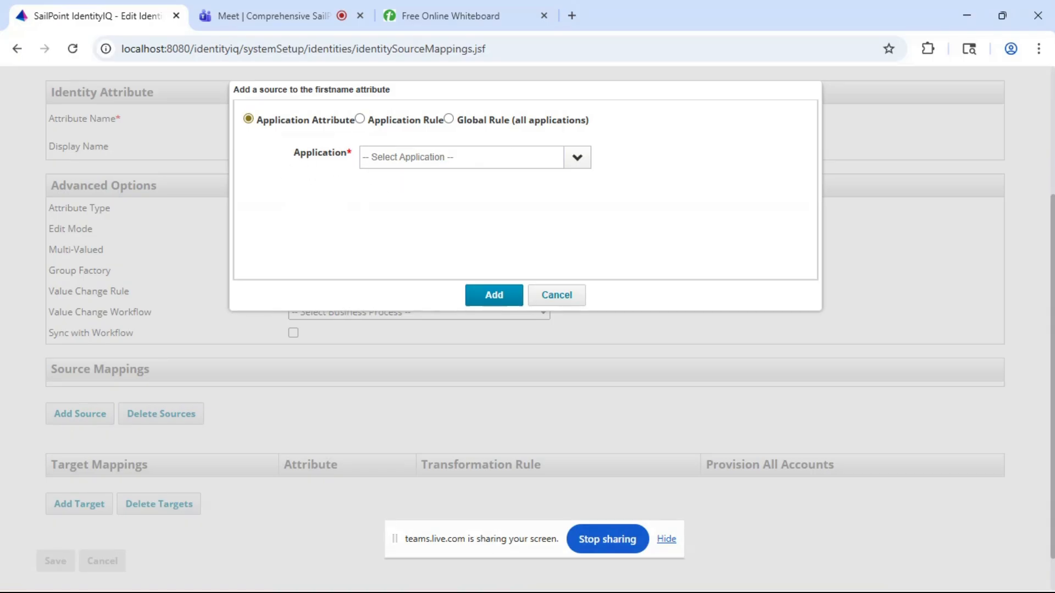
left_click(579, 160)
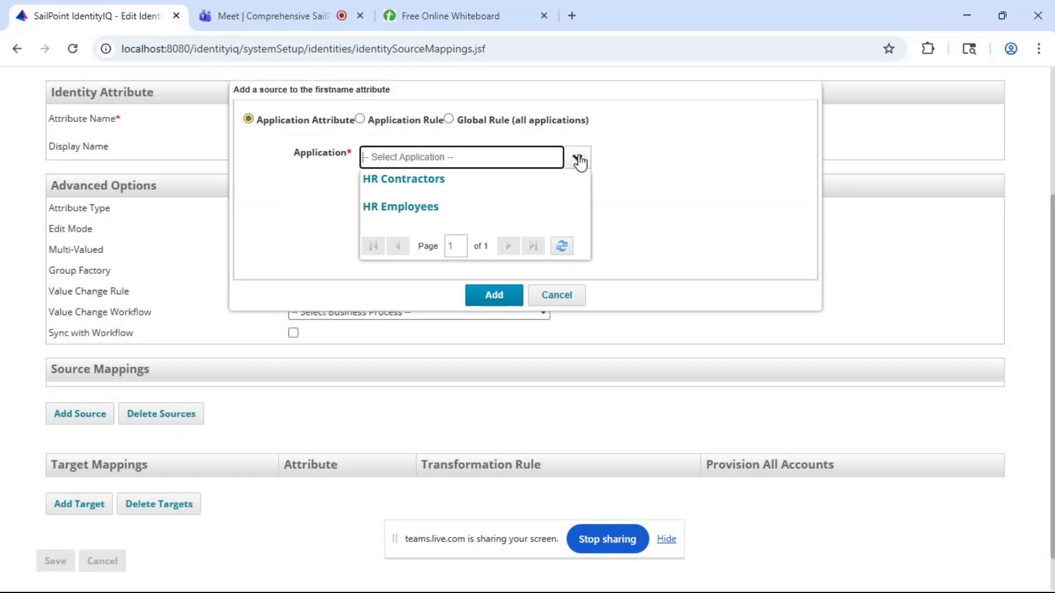
left_click(407, 209)
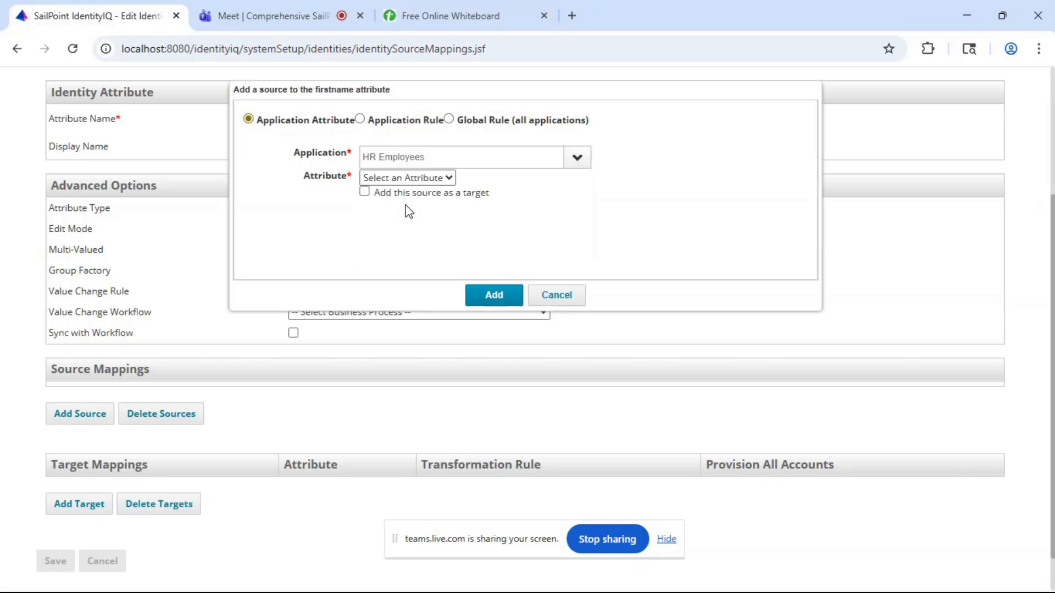
left_click(494, 296)
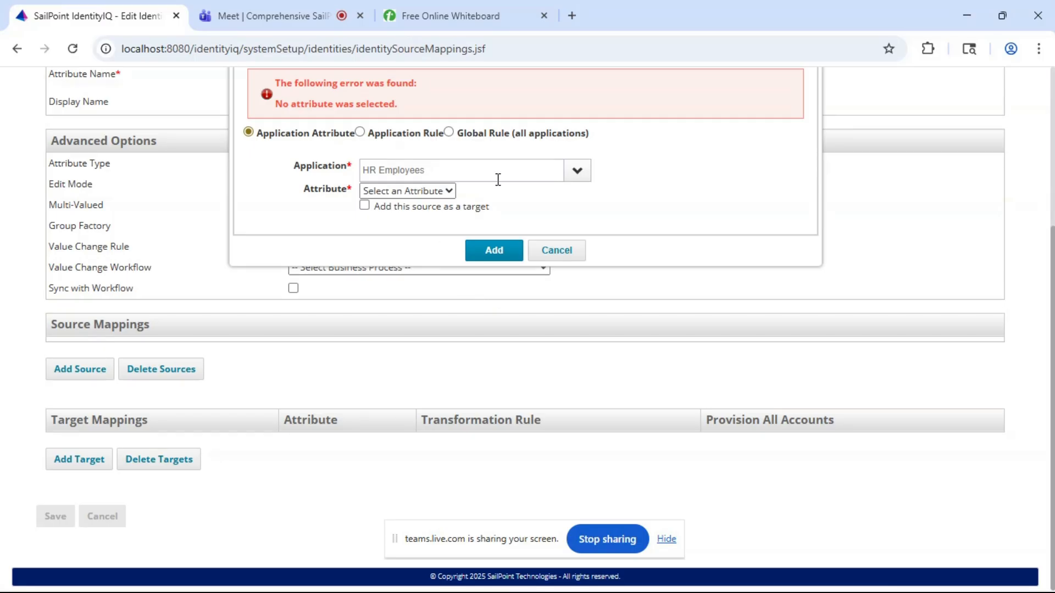
scroll(498, 180, "up", 1)
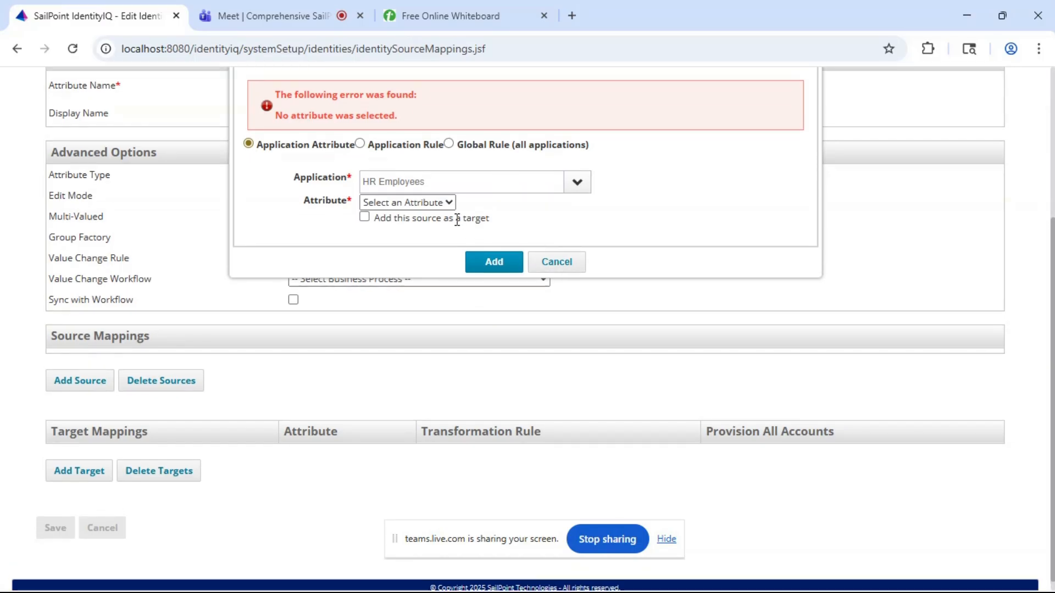
left_click(557, 265)
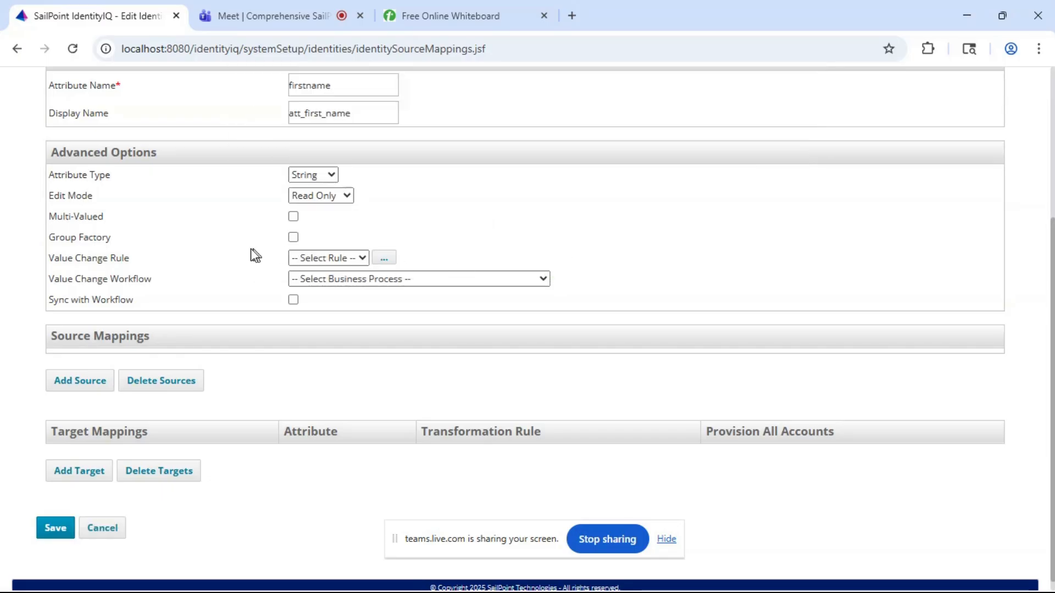
- Check the available attribute type options for the firstname attribute, leaving String selected
scroll(247, 254, "up", 1)
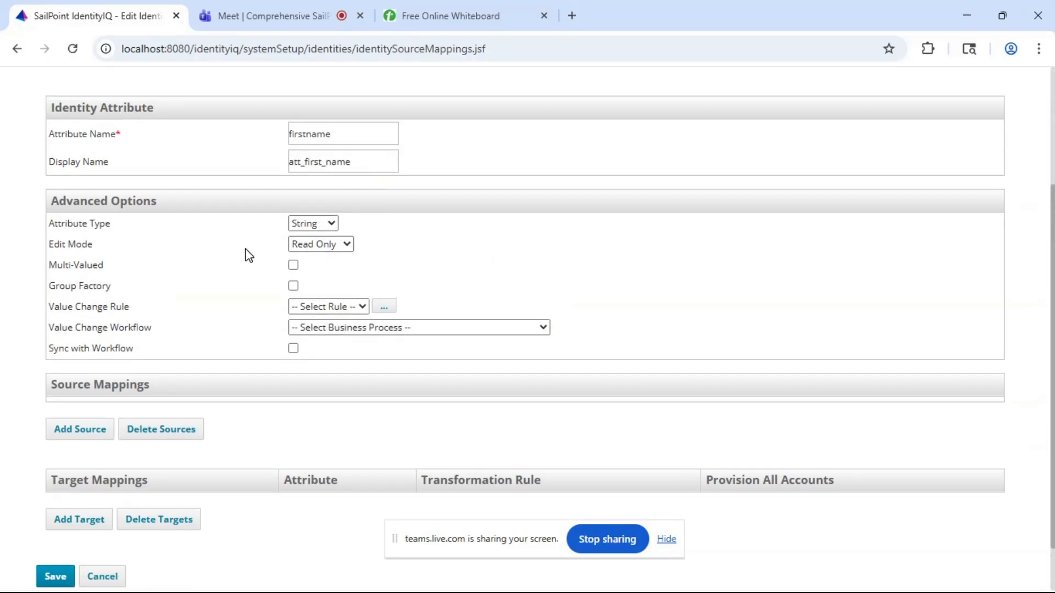
left_click(323, 226)
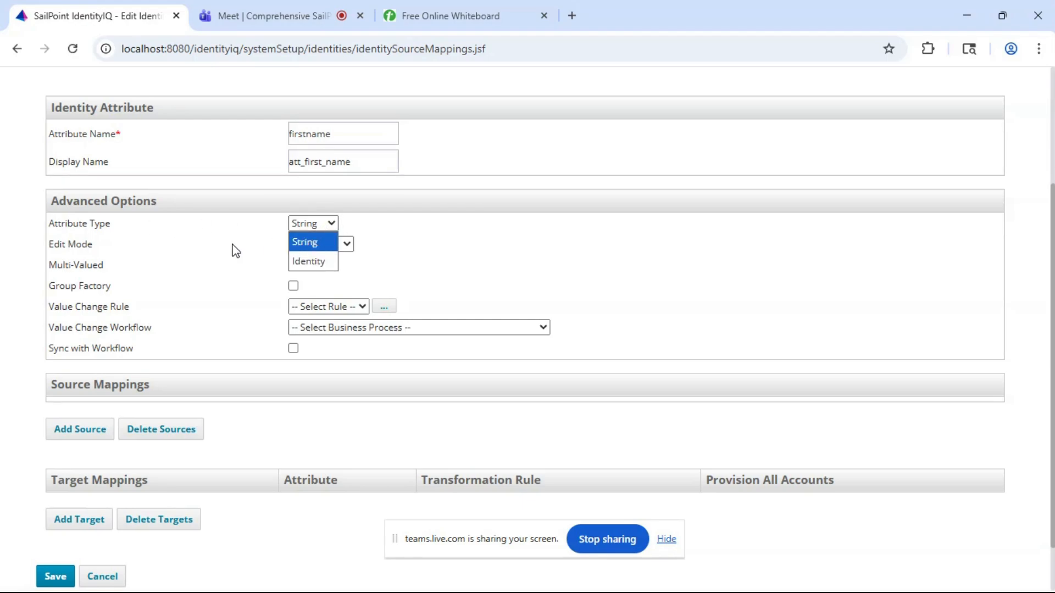
scroll(205, 297, "down", 1)
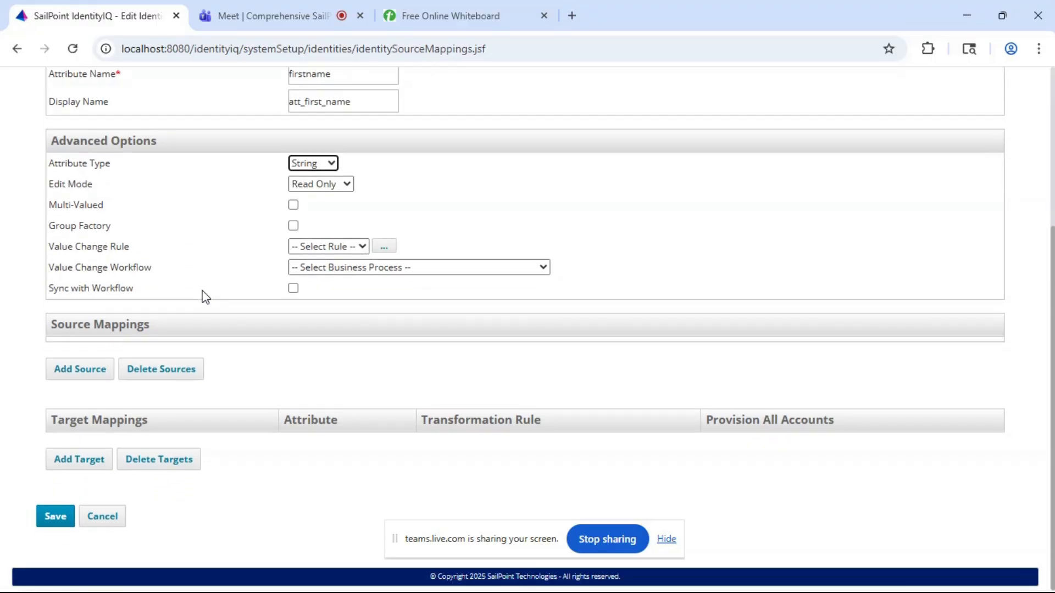
- Set the firstname identity attribute's type to Identity
scroll(205, 296, "up", 1)
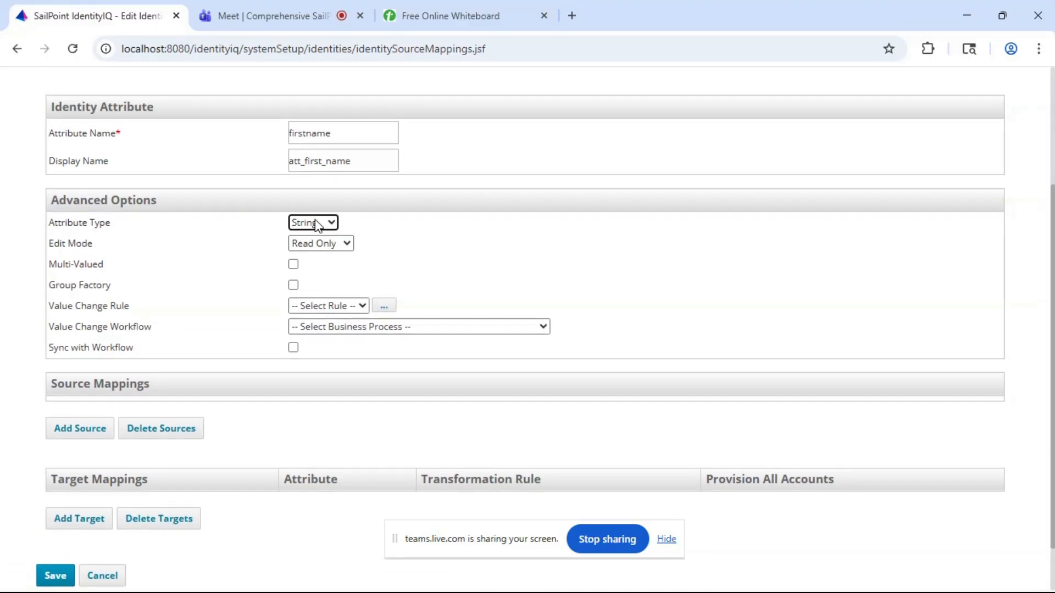
scroll(315, 223, "up", 1)
scroll(259, 275, "up", 1)
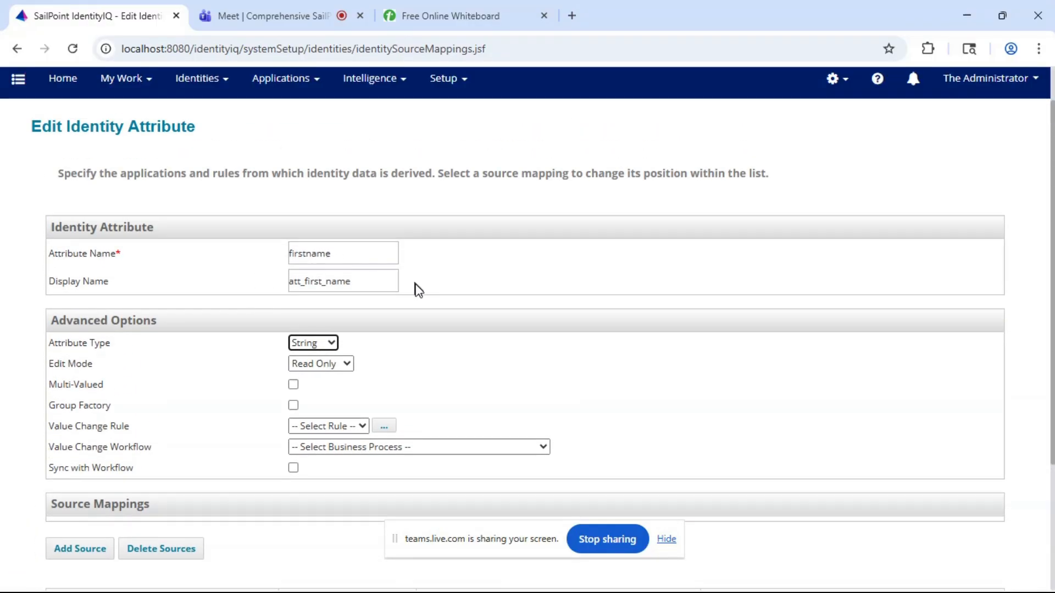
left_click(313, 344)
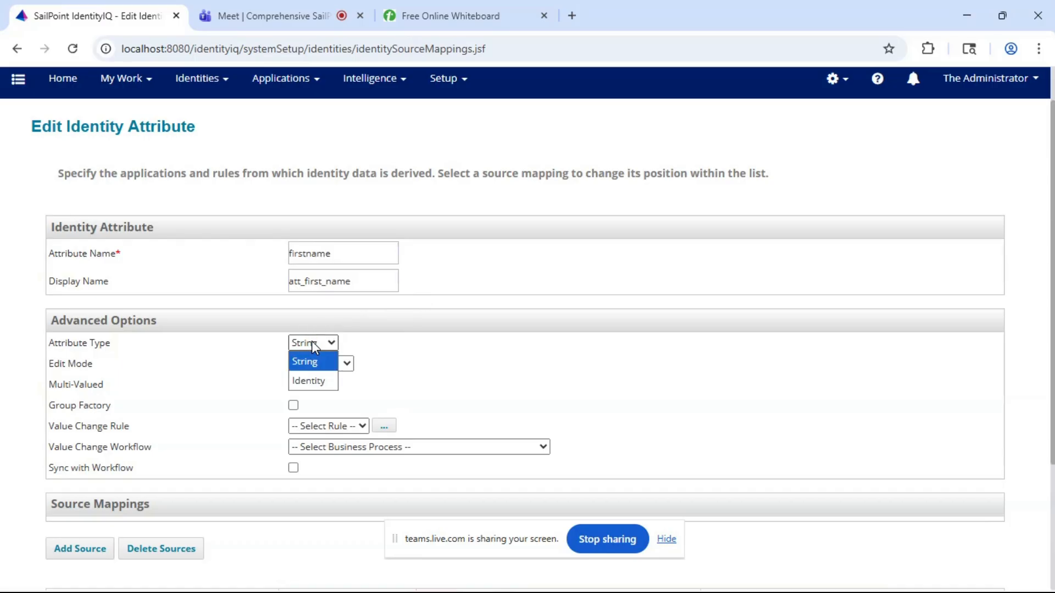
left_click(308, 381)
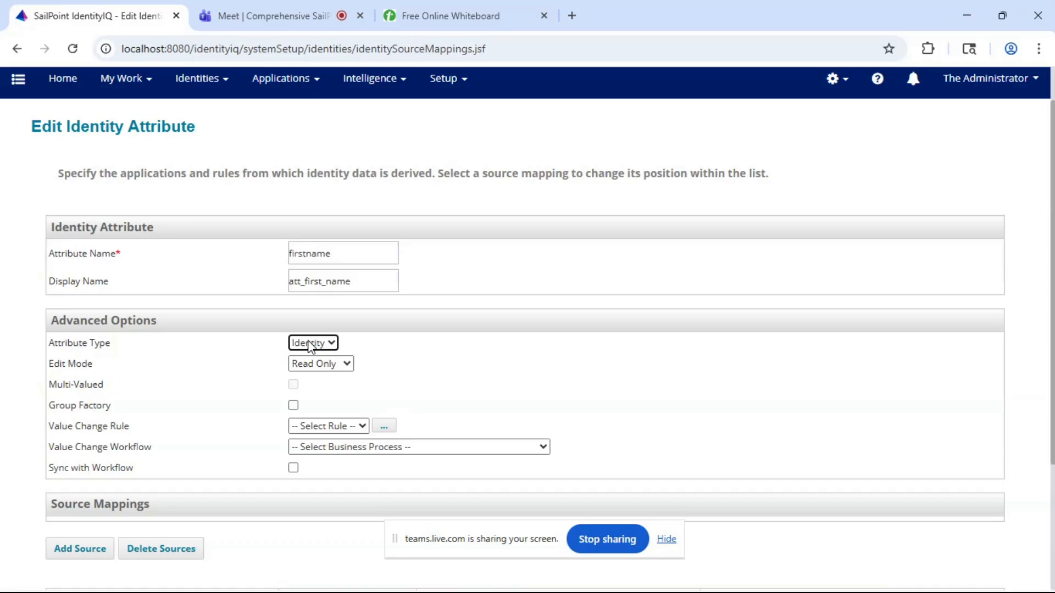
left_click(195, 463)
- Add the firstName attribute of the HR Employees application as a source mapping for the firstname identity attribute
scroll(195, 462, "down", 1)
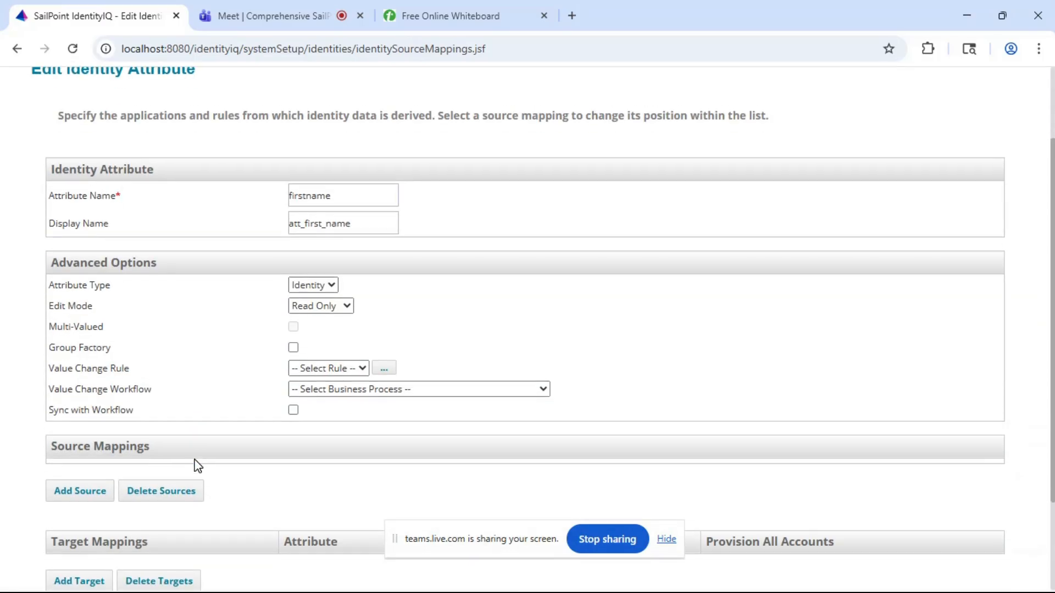
left_click(77, 486)
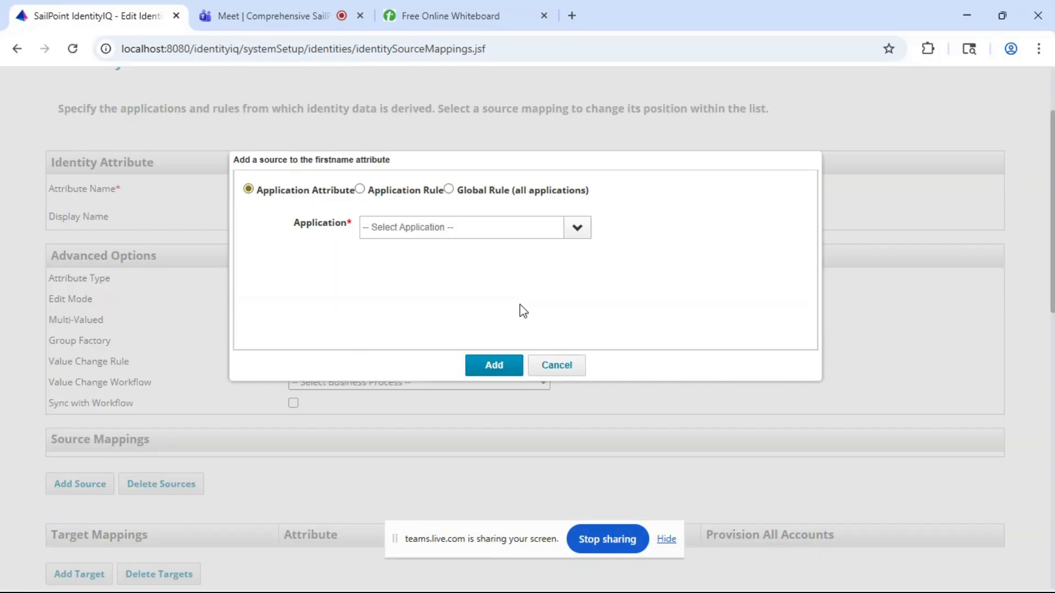
left_click(575, 227)
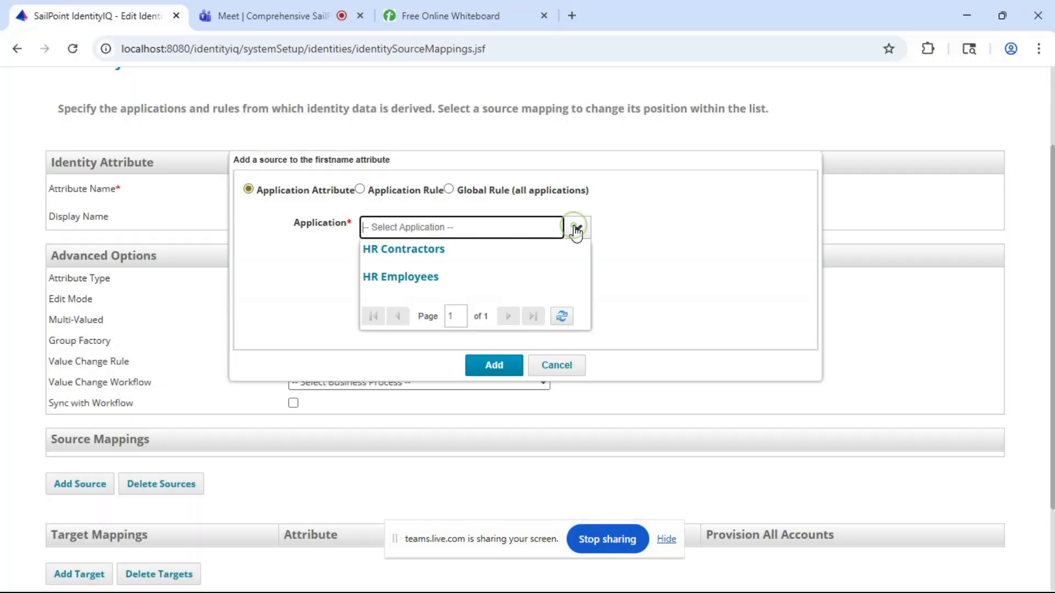
left_click(421, 284)
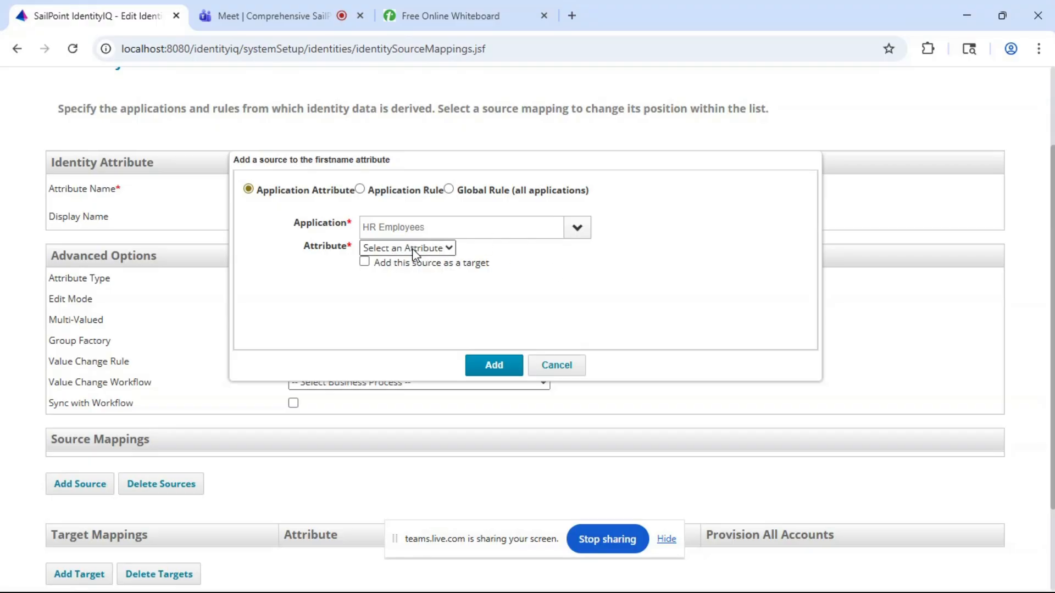
left_click_drag(390, 155, 442, 289)
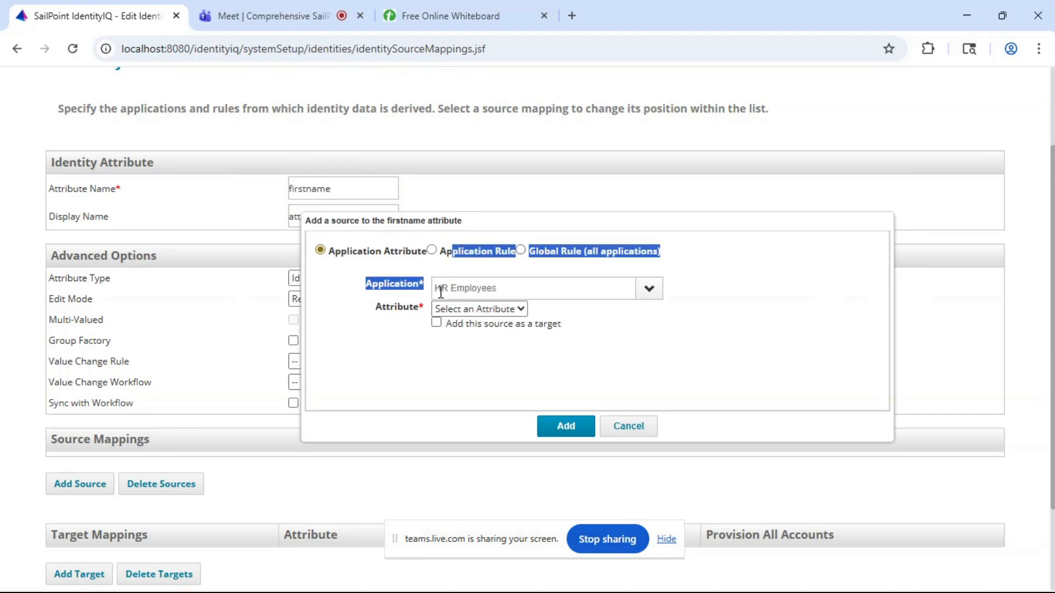
mouse_move(489, 224)
left_mouse_down()
mouse_move(434, 357)
mouse_move(435, 341)
left_mouse_up()
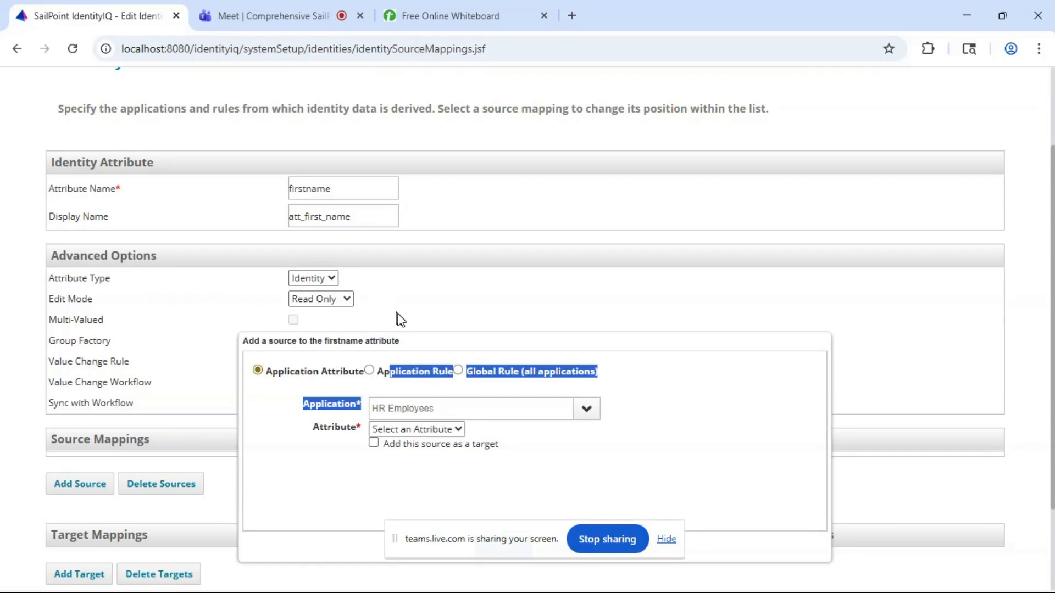
left_click_drag(413, 342, 512, 172)
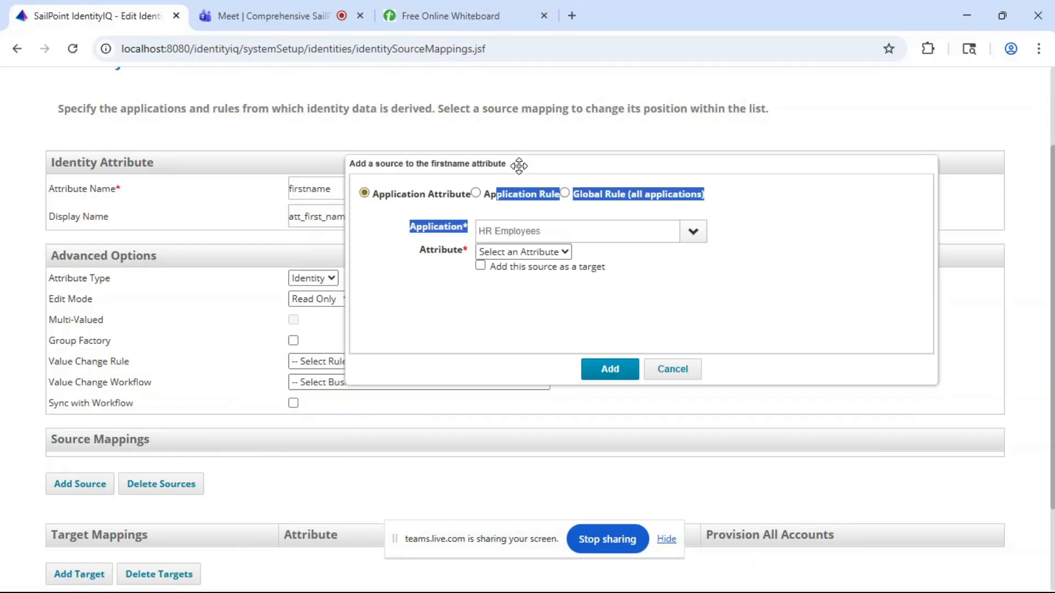
left_click(447, 289)
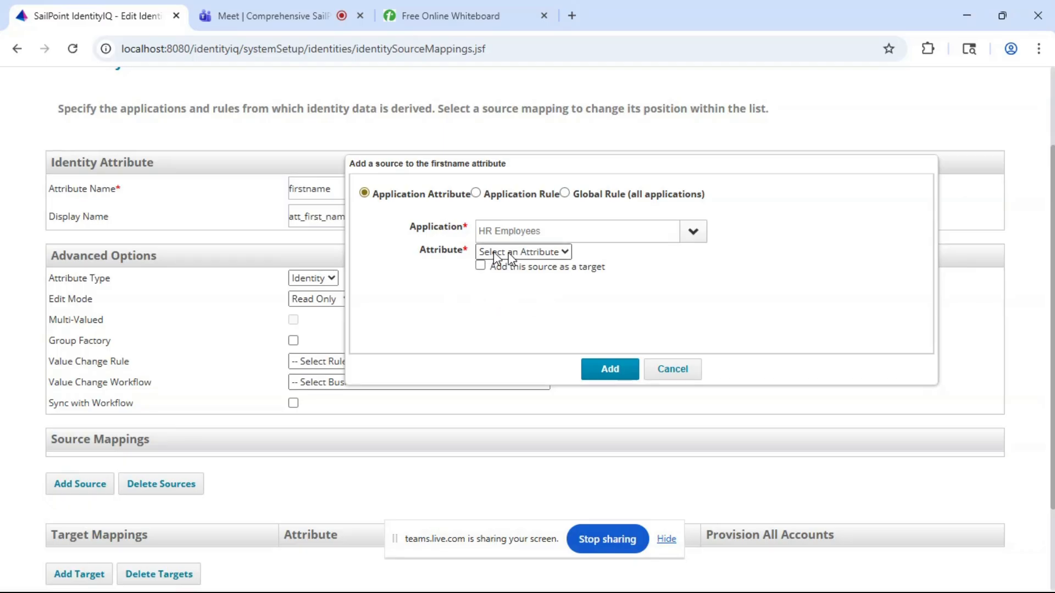
left_click(552, 254)
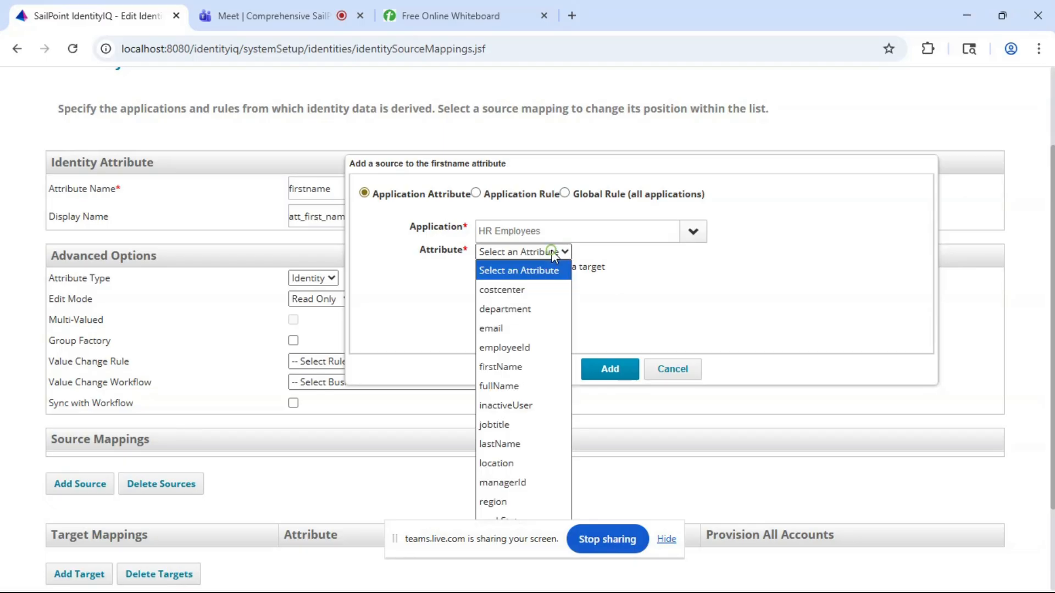
left_click(500, 366)
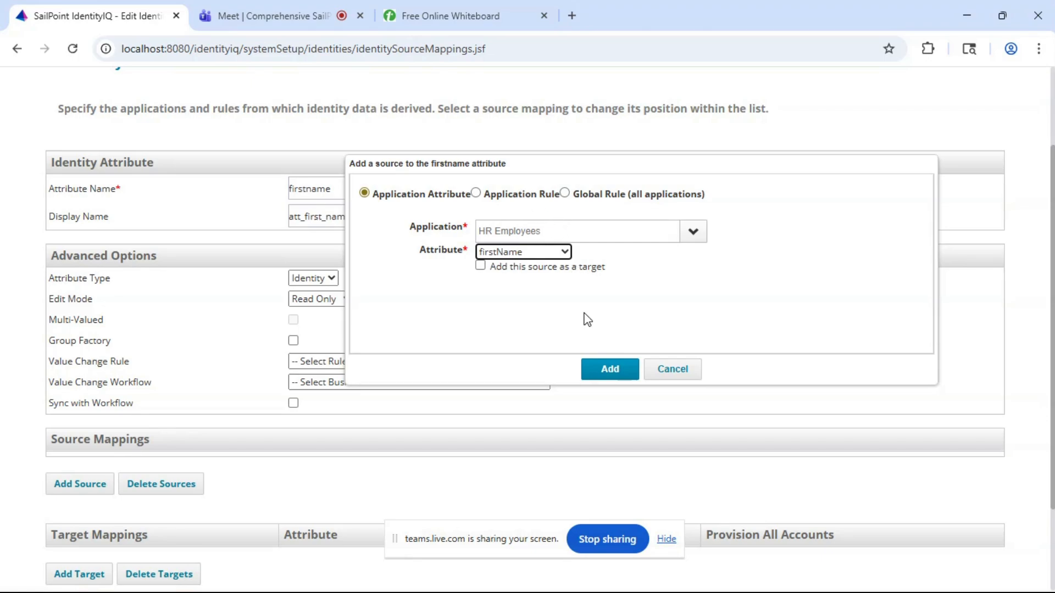
left_click(610, 377)
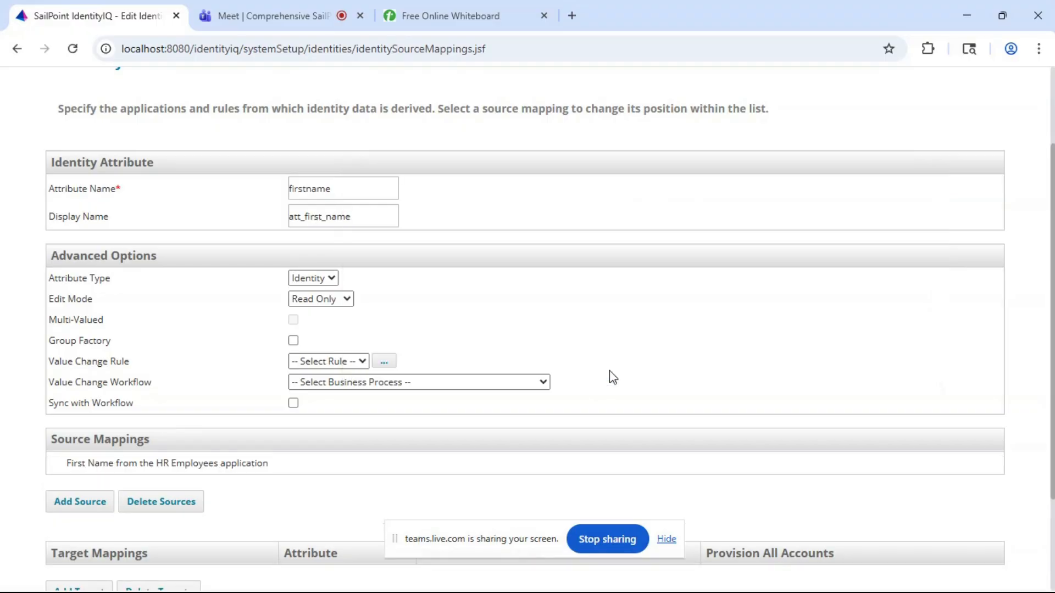
- Add the firstName attribute of the HR Contractors application as a second source mapping for firstname
scroll(243, 436, "down", 2)
scroll(243, 431, "down", 1)
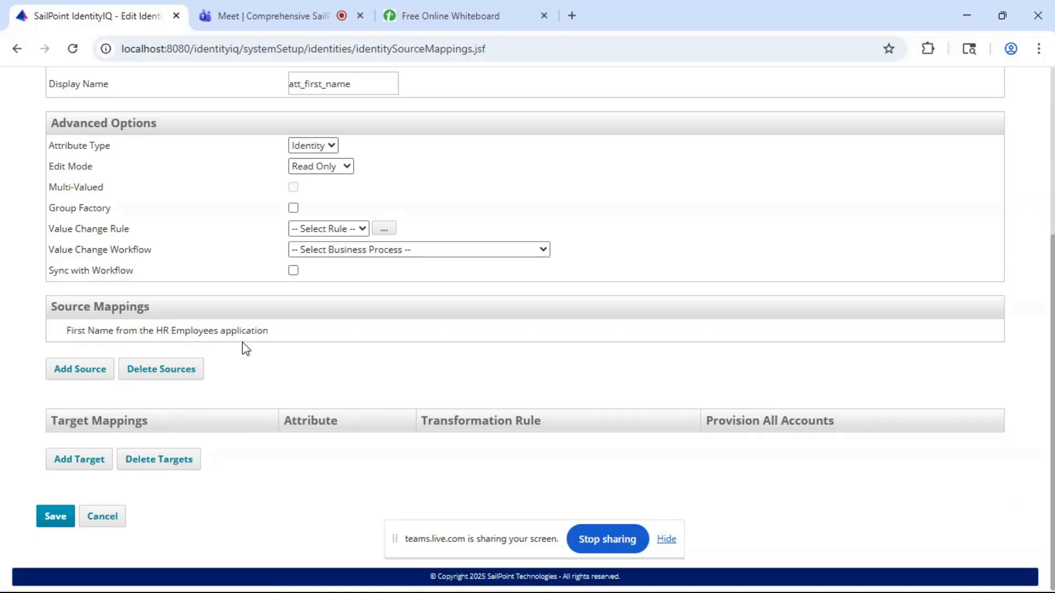
scroll(243, 348, "up", 1)
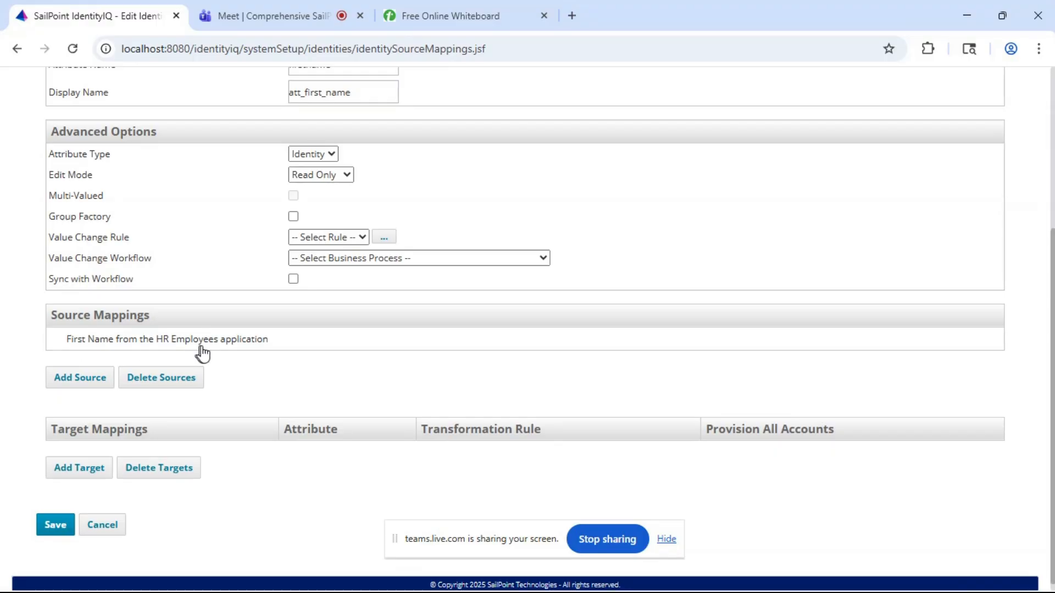
left_click(92, 381)
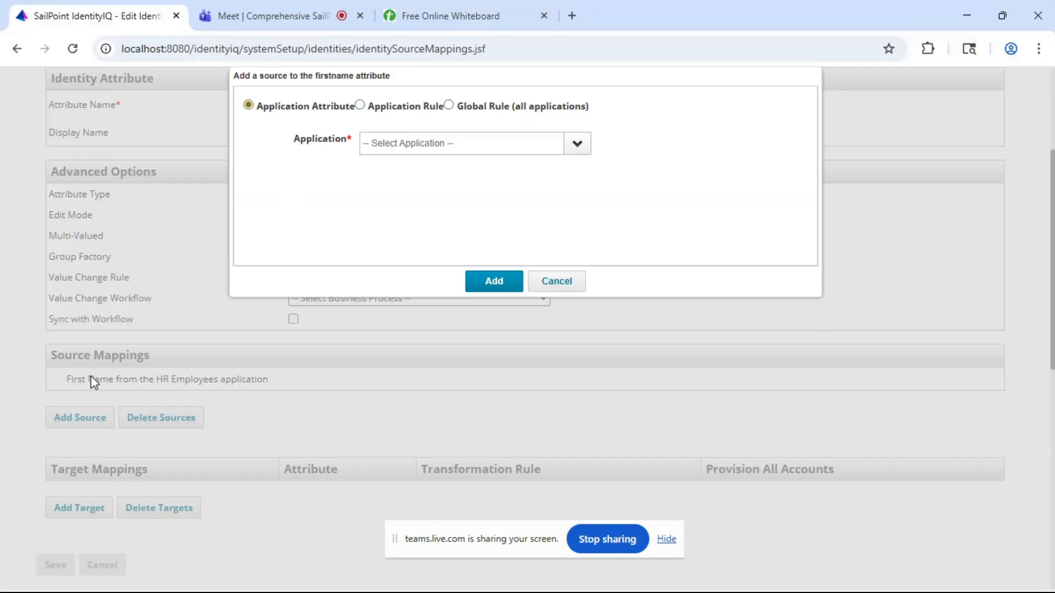
left_click(581, 145)
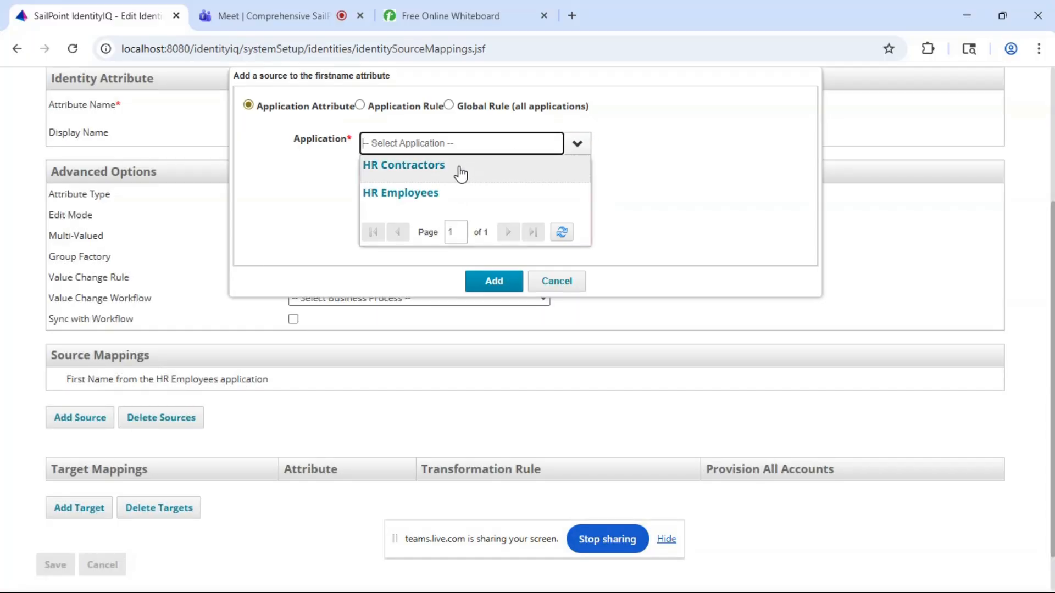
left_click(404, 166)
left_click(413, 166)
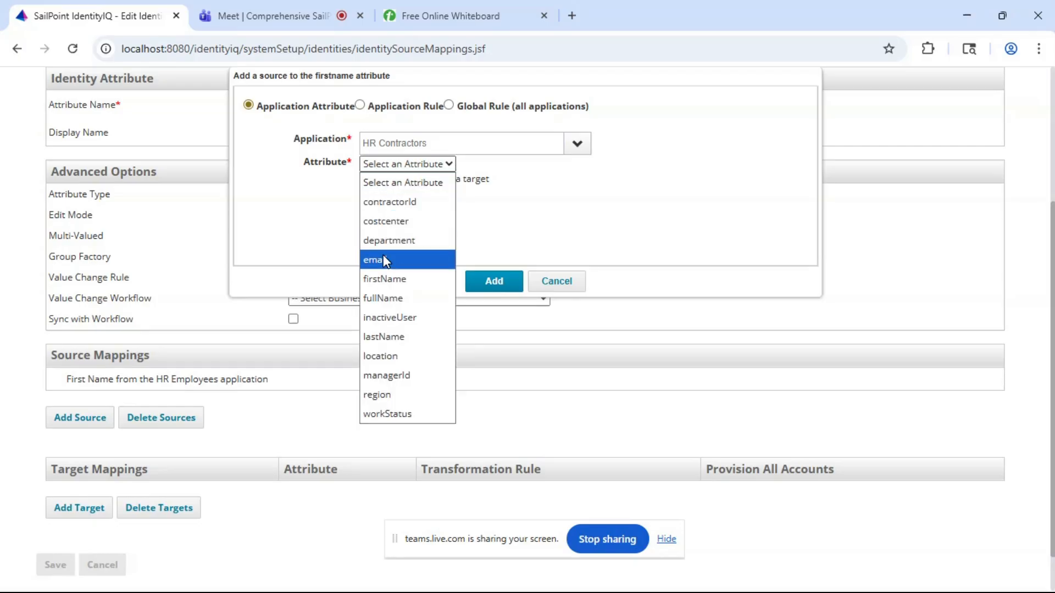
left_click(384, 279)
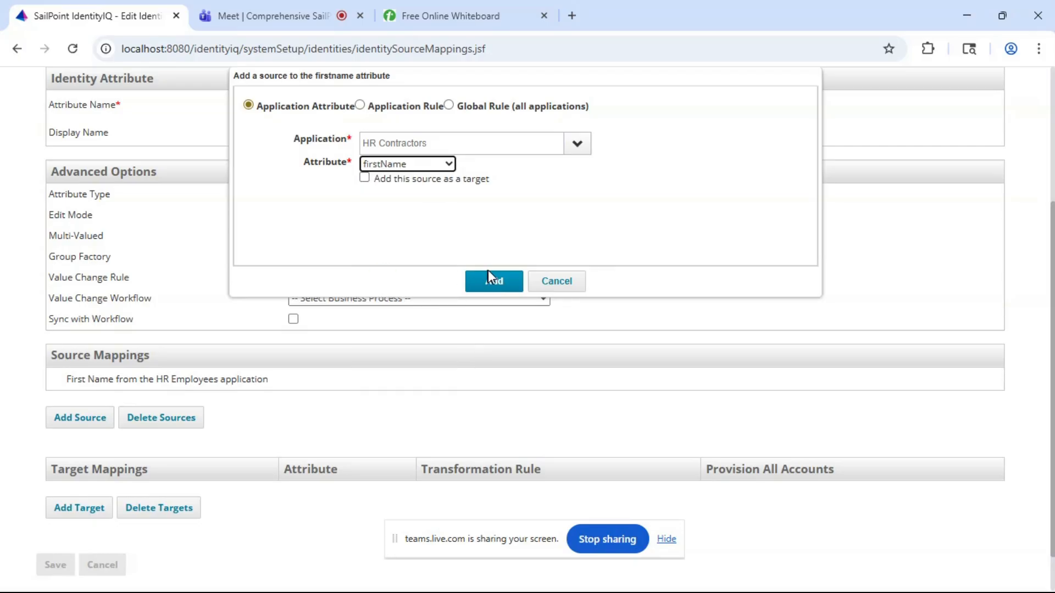
left_click(494, 282)
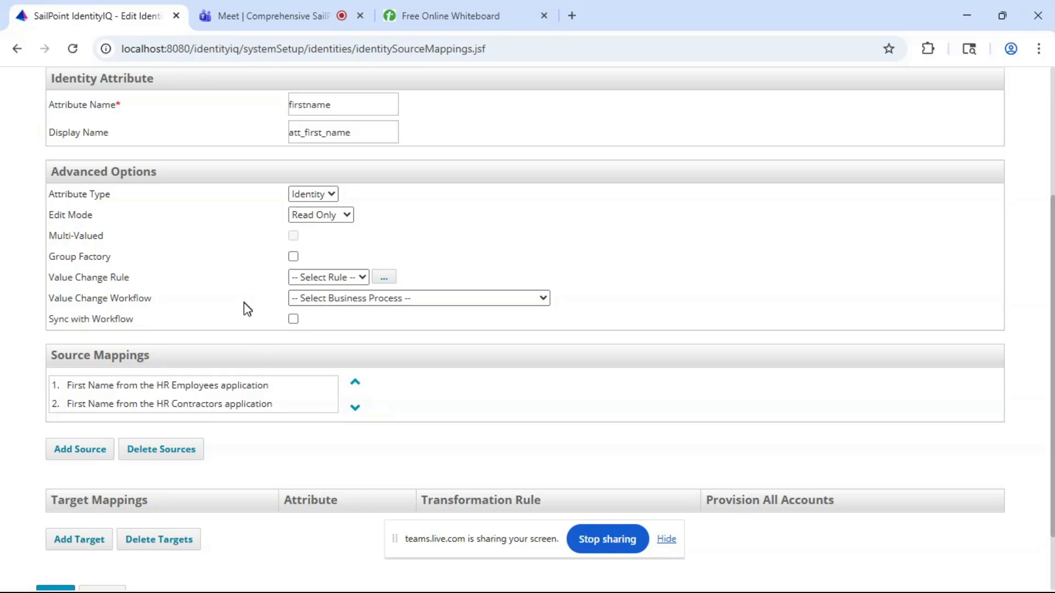
- Review the firstname attribute's source mappings and save the identity attribute
scroll(278, 346, "down", 1)
scroll(278, 348, "up", 2)
scroll(278, 348, "down", 3)
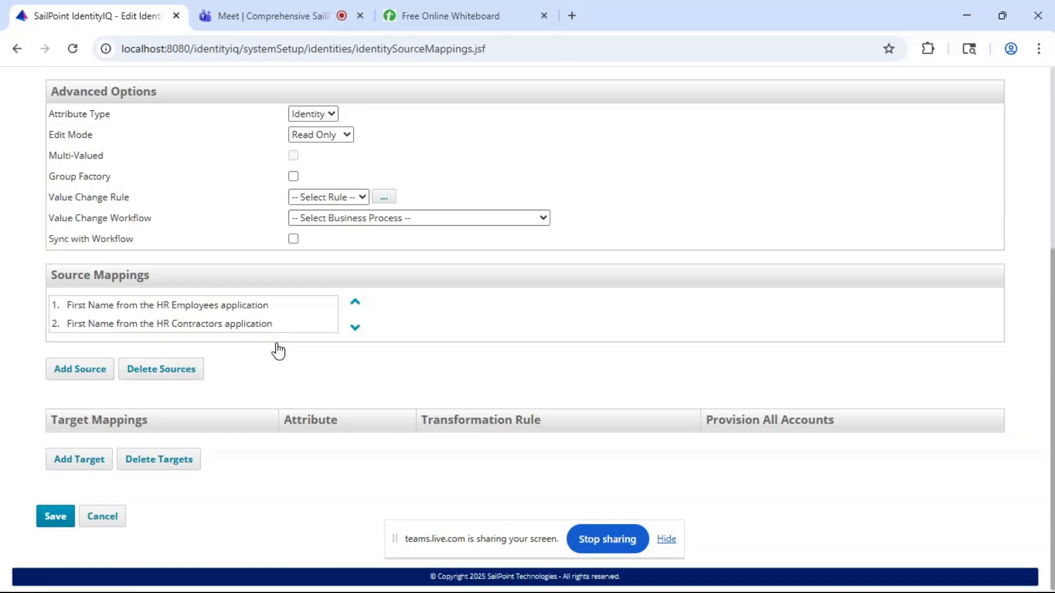
left_click(56, 518)
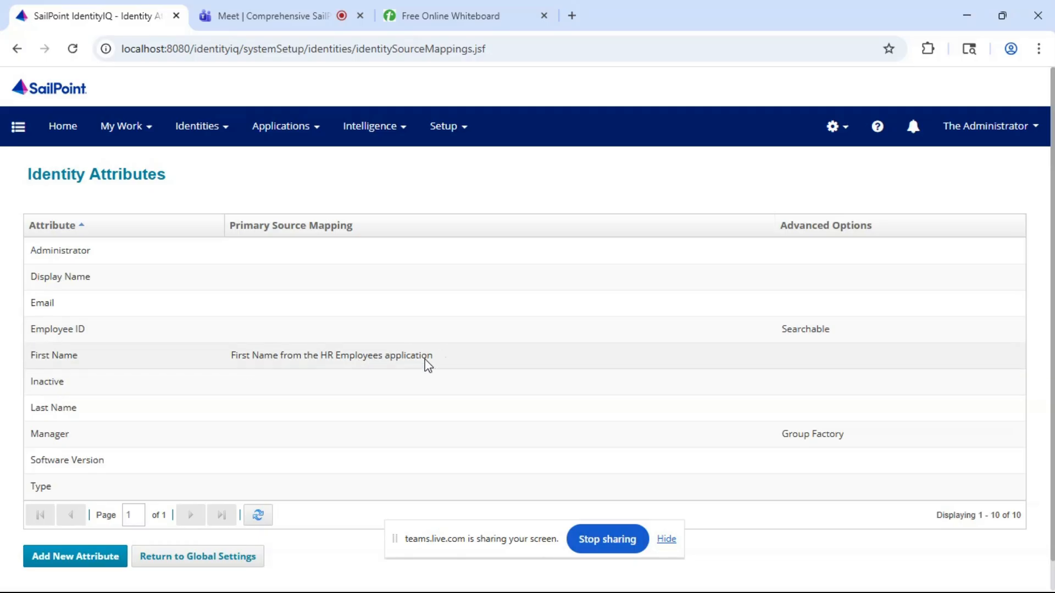
- Leave the identity attributes list and open the third identity in the Identity Warehouse to check its attribute values
scroll(323, 358, "down", 1)
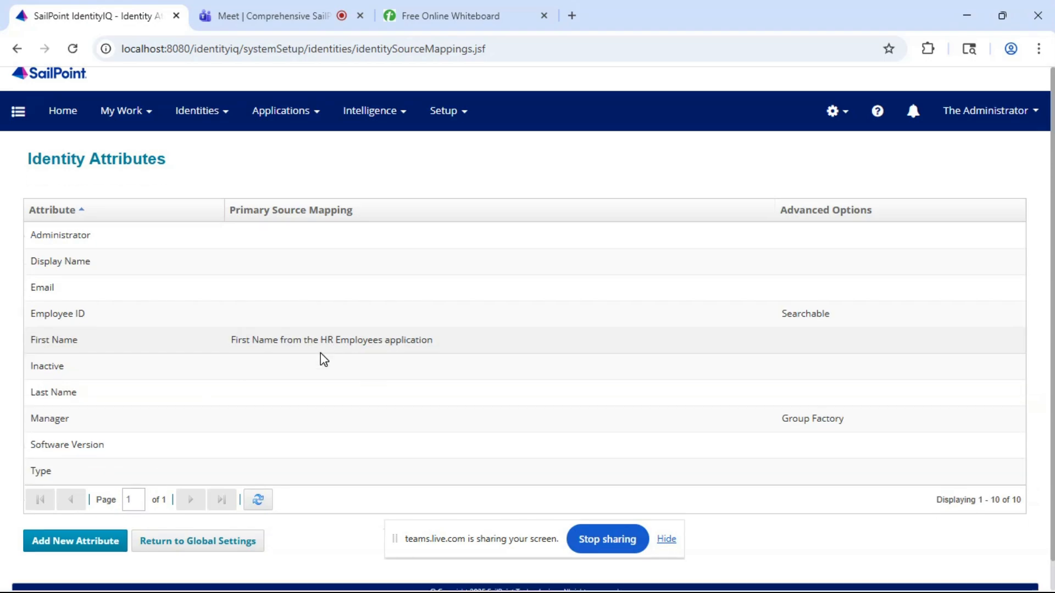
scroll(393, 285, "up", 1)
scroll(394, 285, "down", 1)
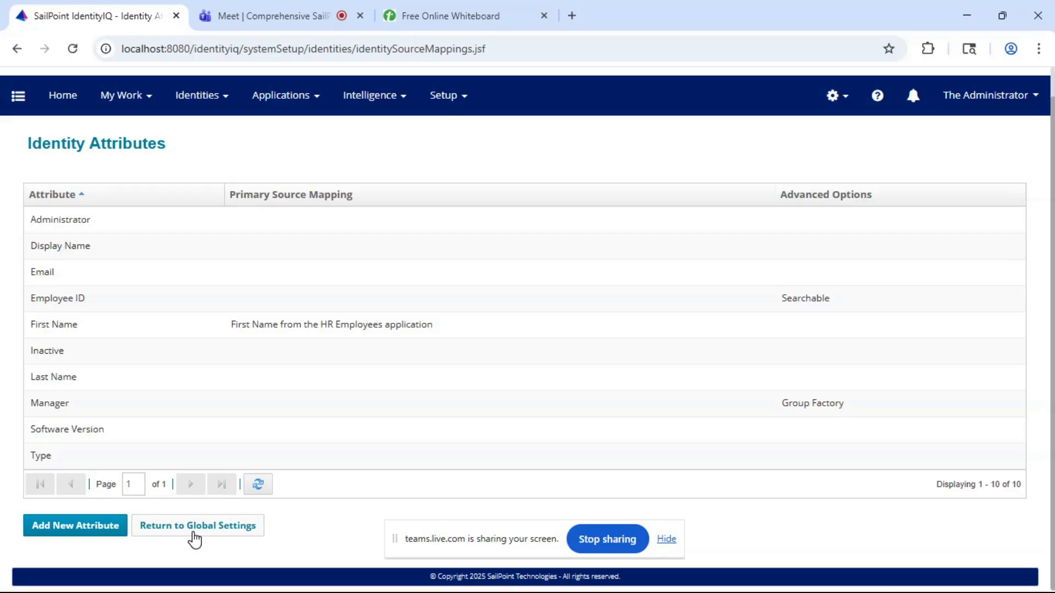
left_click(194, 538)
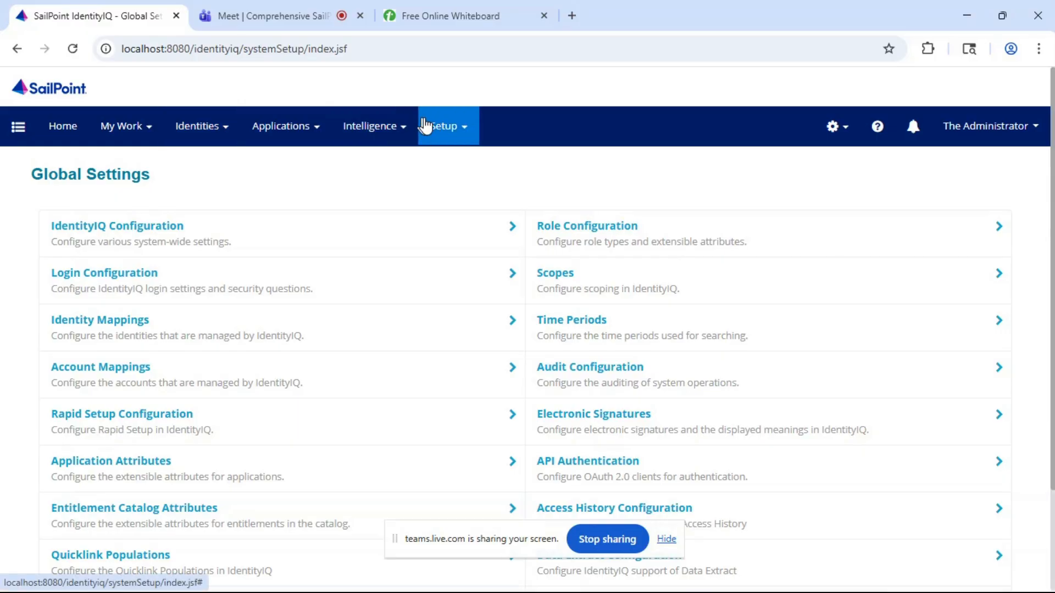
left_click(433, 125)
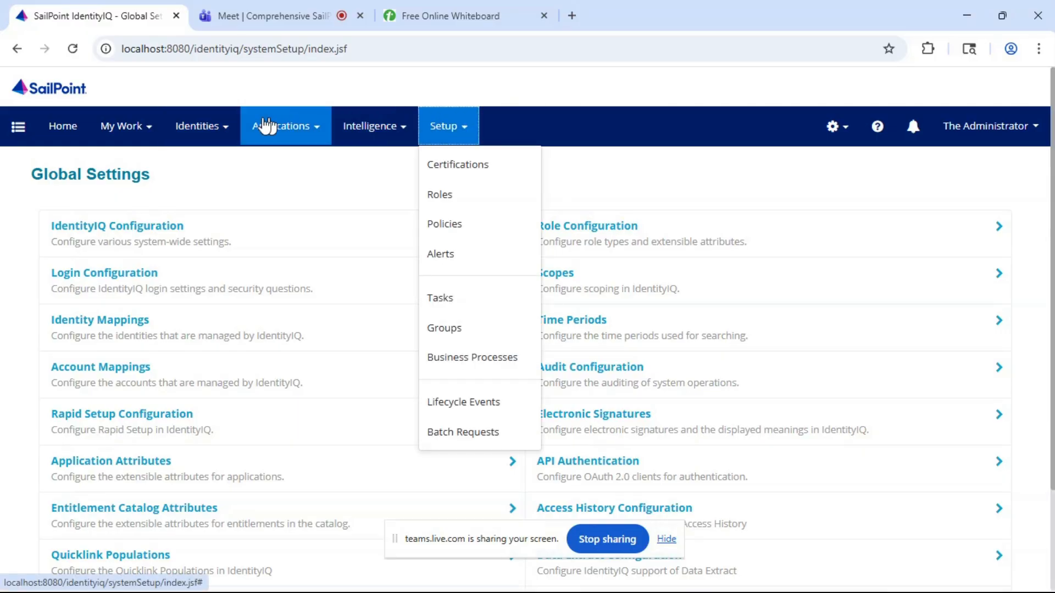
left_click(206, 128)
left_click(191, 176)
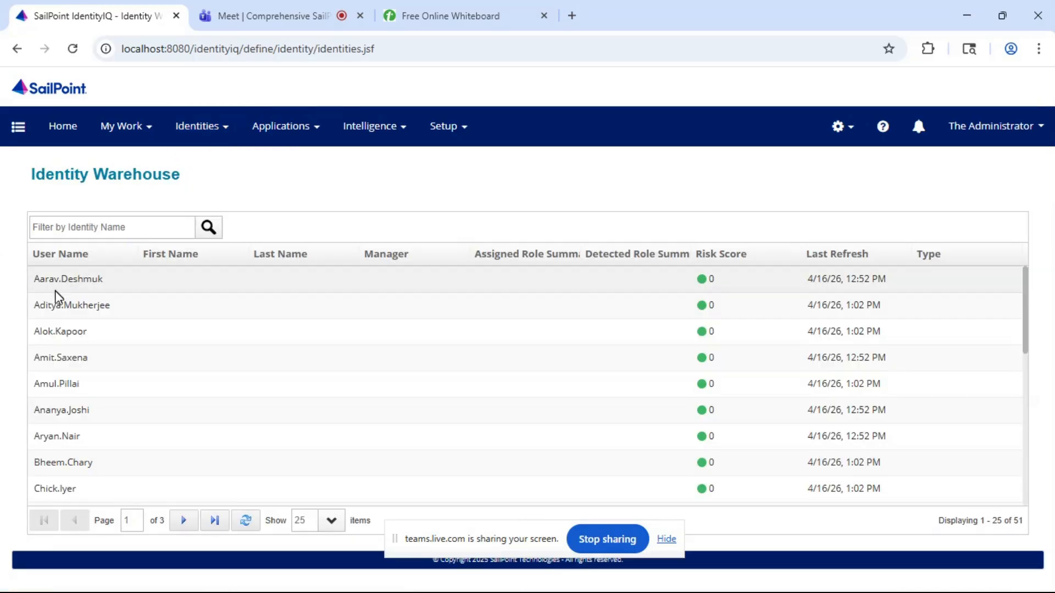
left_click(62, 334)
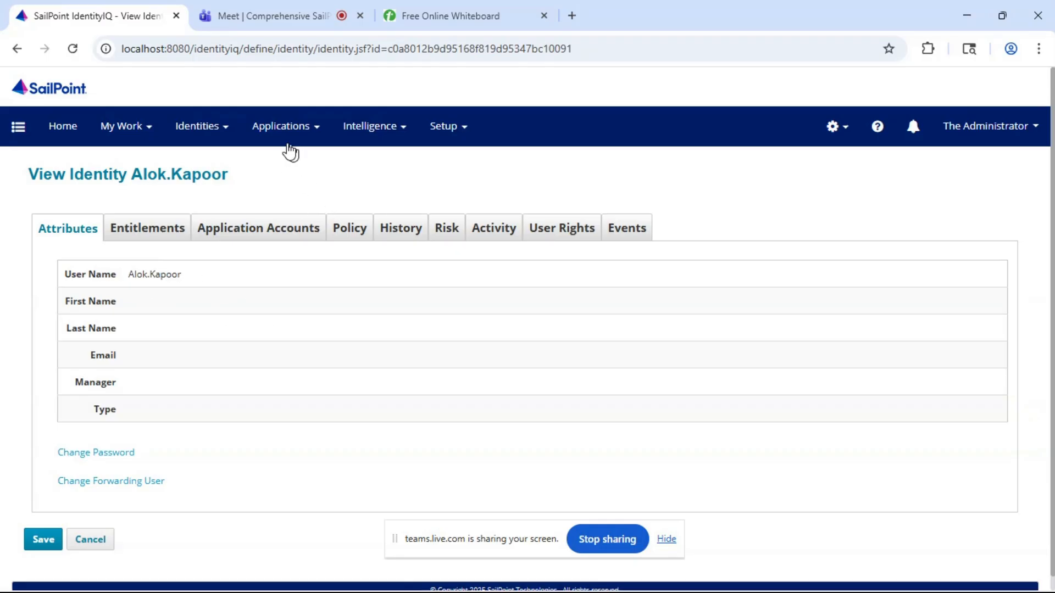
- Find the Refresh Identity Cube task by searching the tasks for "refresh" and execute it in the background
left_click(459, 142)
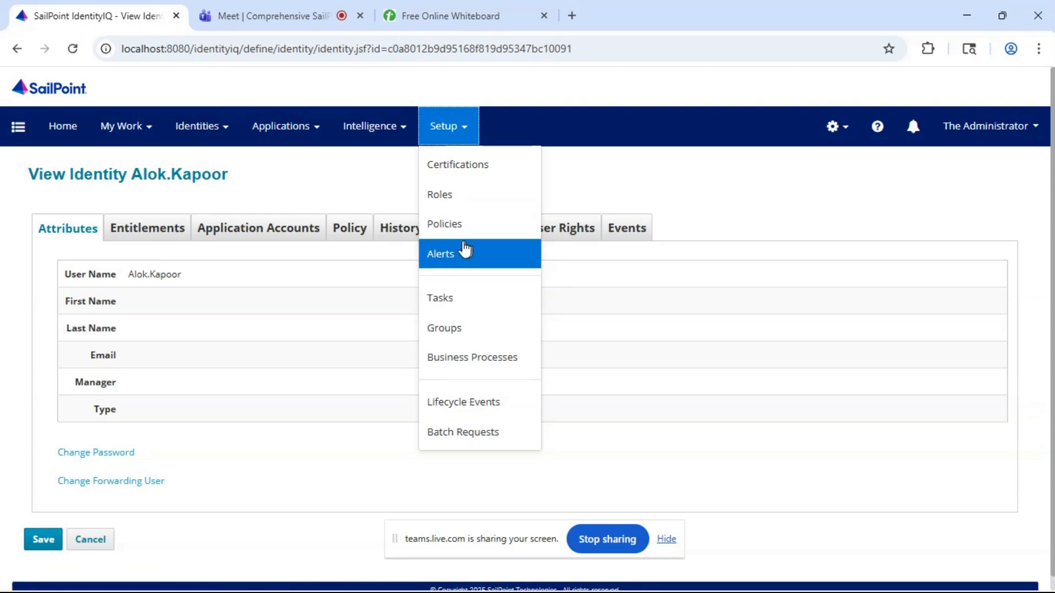
left_click(456, 302)
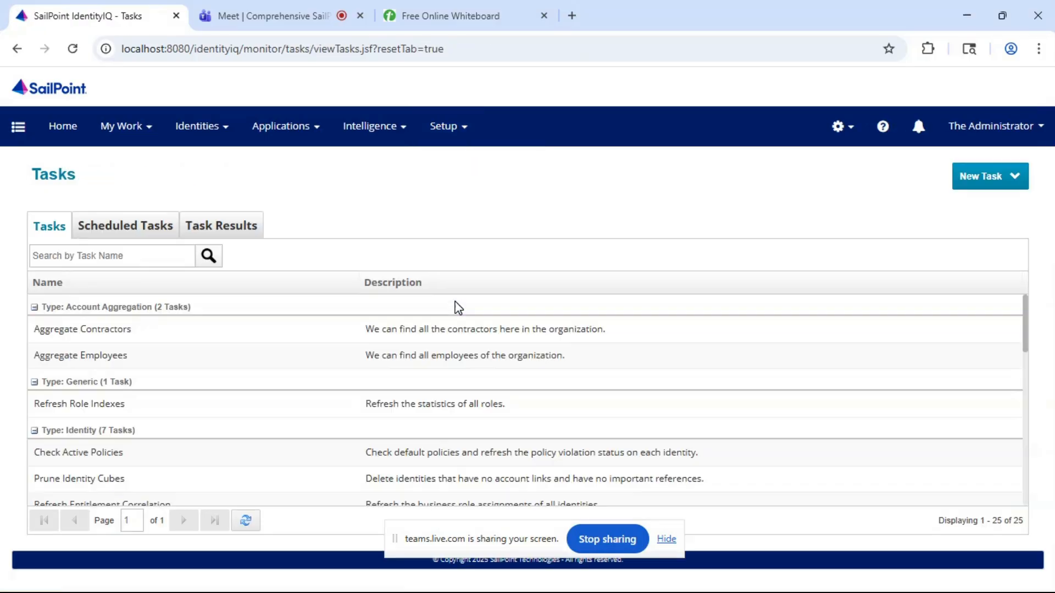
left_click(99, 258)
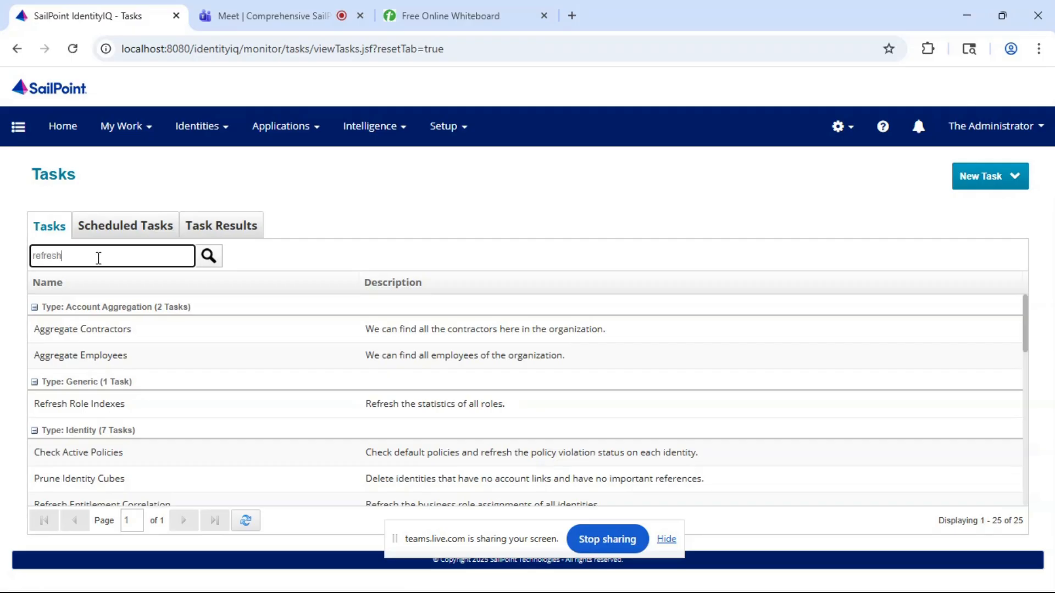
key("Return")
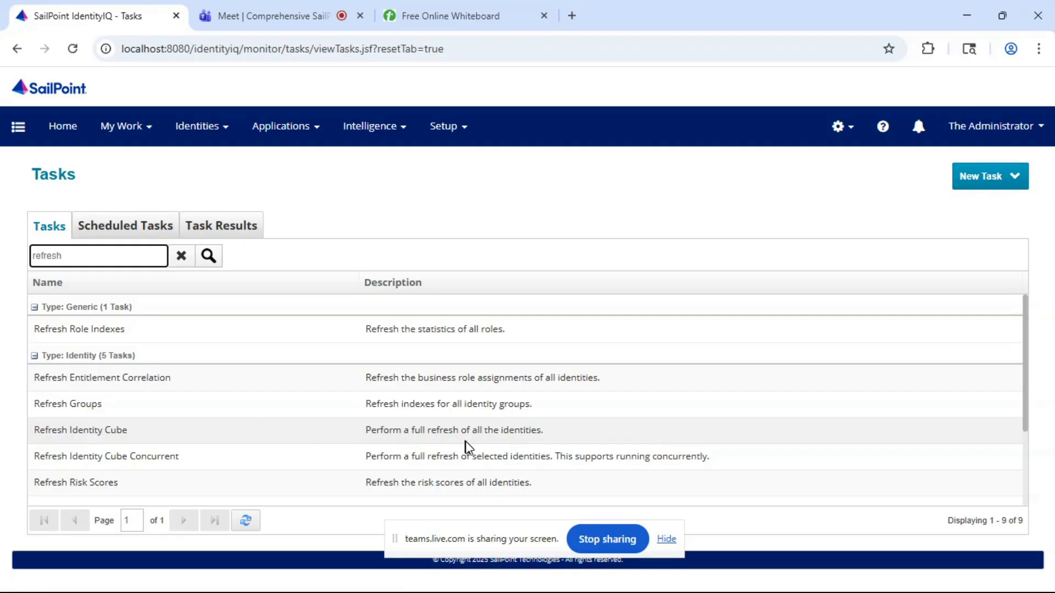
left_click(126, 438)
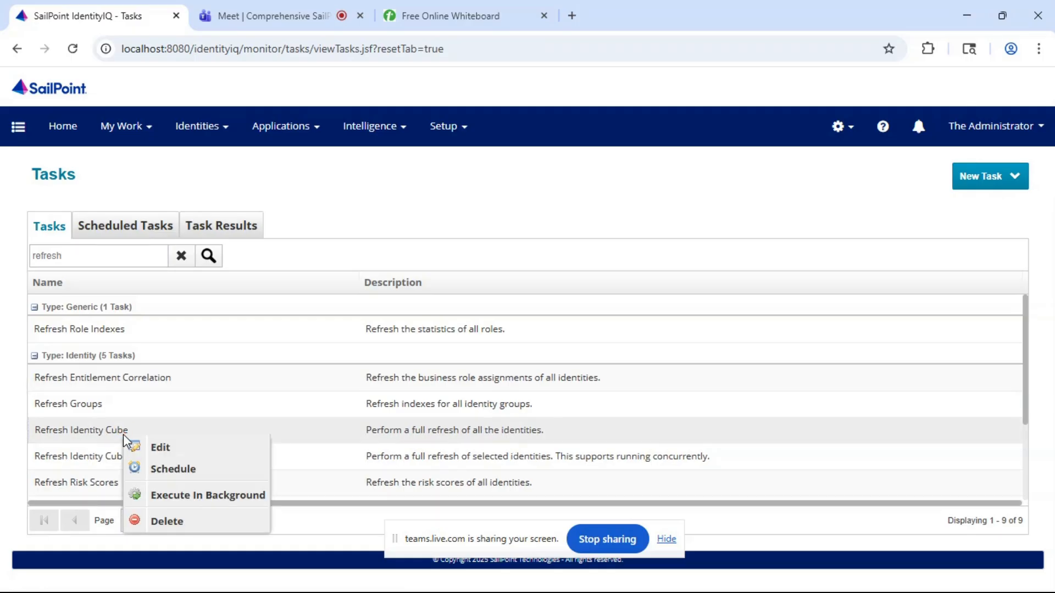
left_click(198, 495)
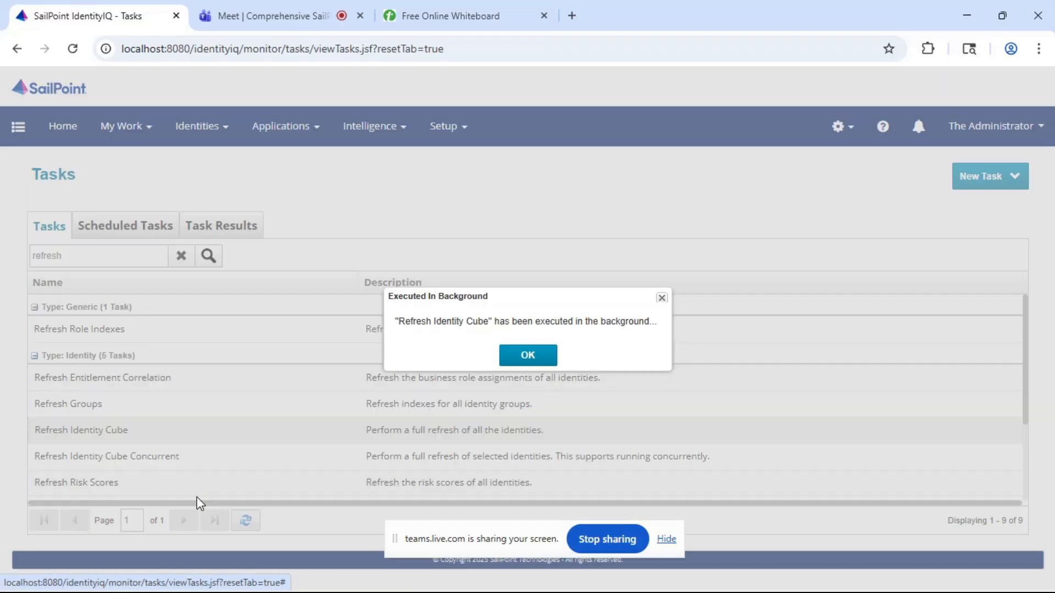
left_click(528, 356)
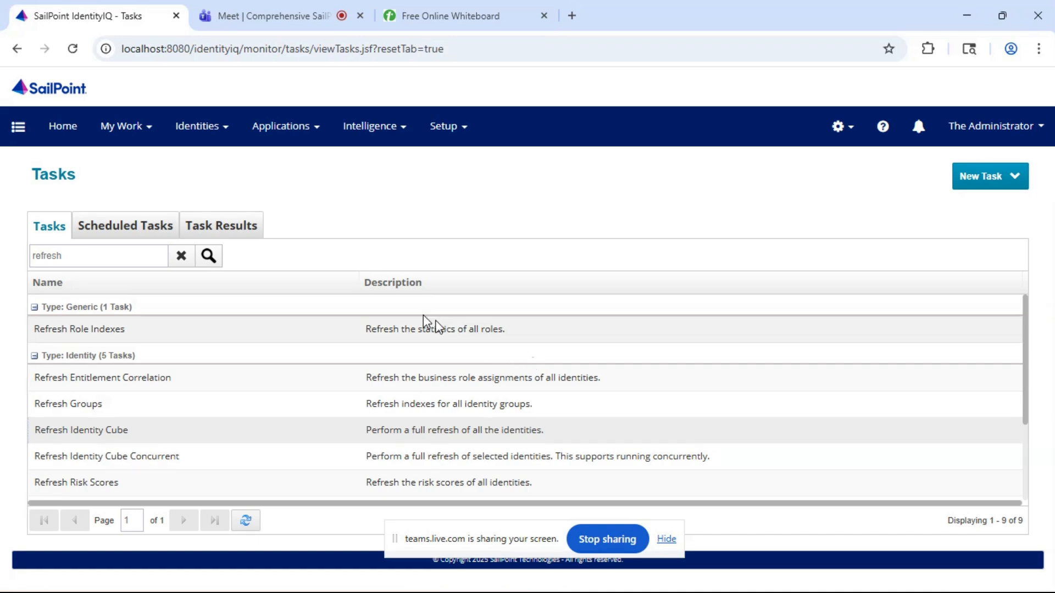
- Open the third identity in the Identity Warehouse to check its First Name value after the refresh
left_click(208, 132)
left_click(182, 164)
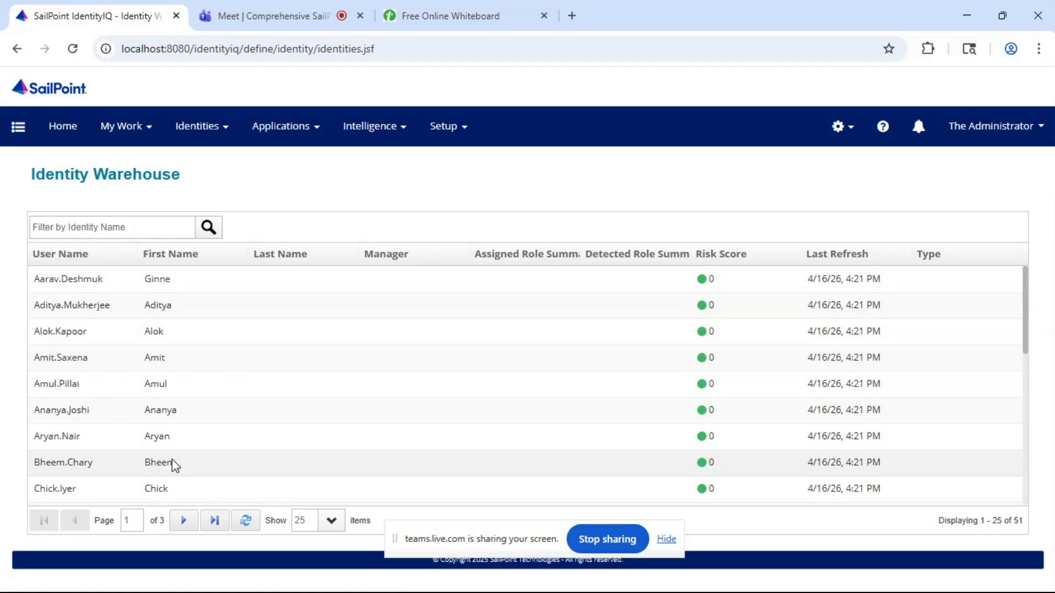
left_click(70, 335)
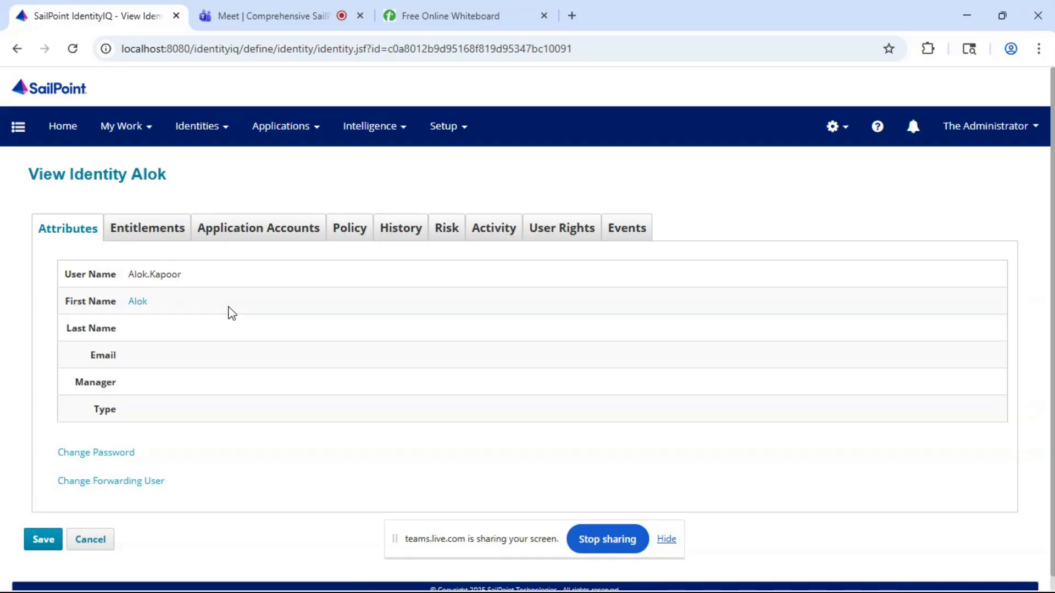
- Switch to the Teams meeting, mute the microphone, and return to SailPoint IdentityIQ
left_click(302, 12)
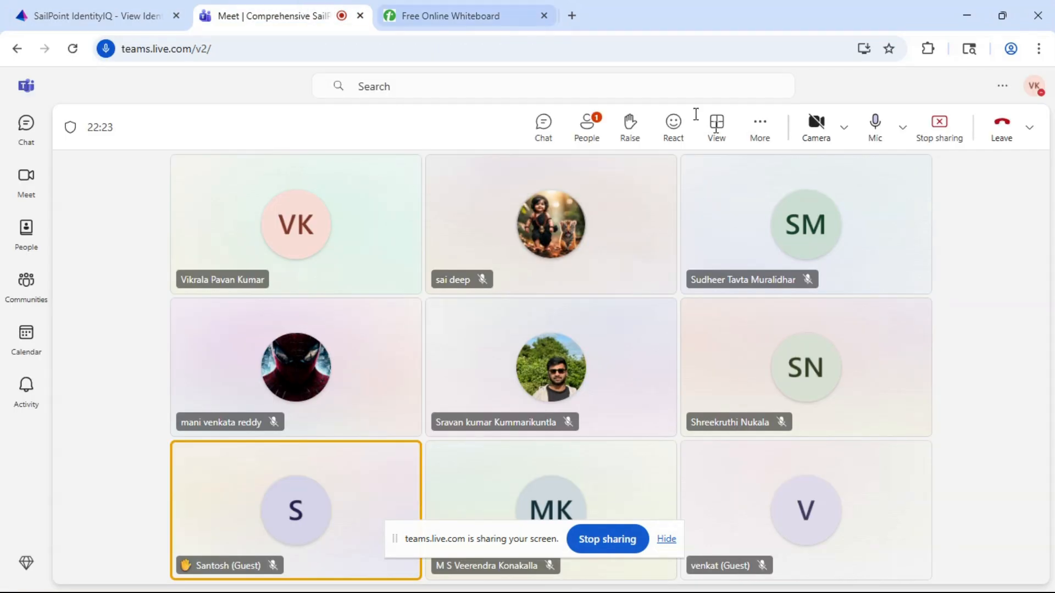
left_click(874, 124)
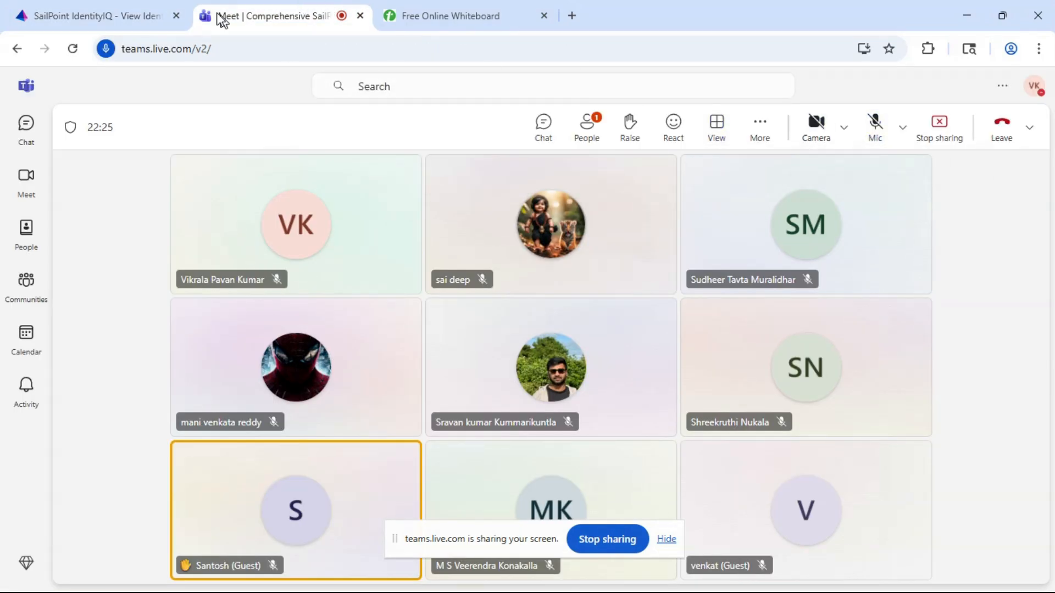
left_click(146, 11)
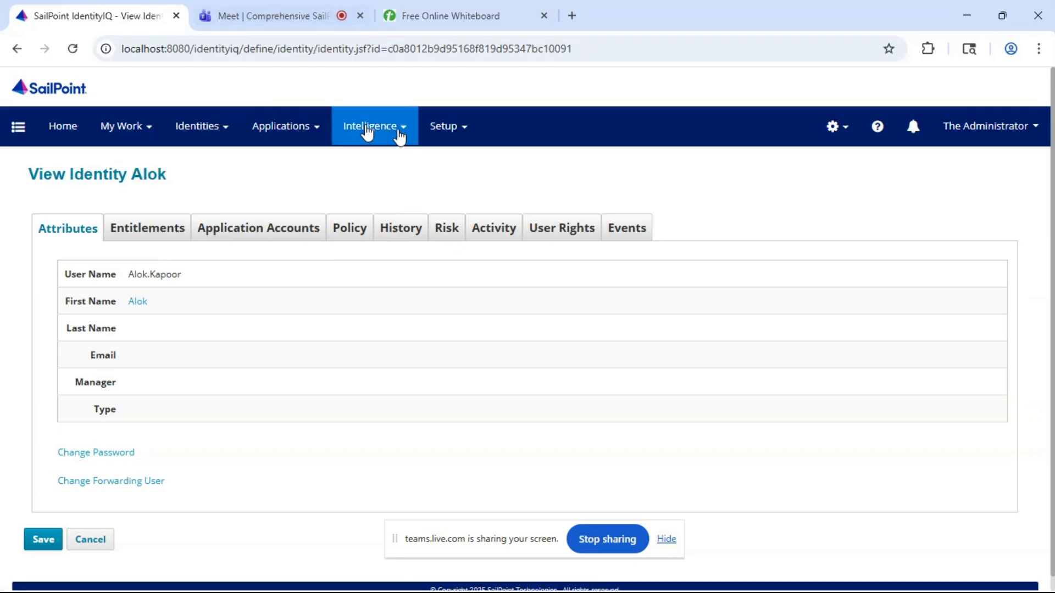
- Open the Last Name identity attribute for editing from the Identity Mappings in Global Settings
left_click(831, 126)
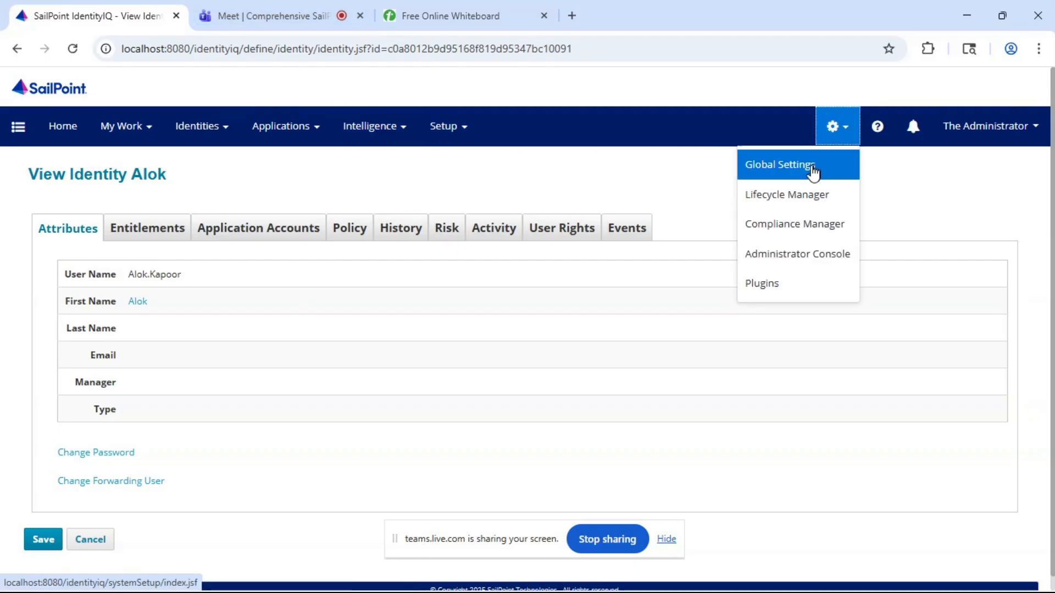
left_click(804, 175)
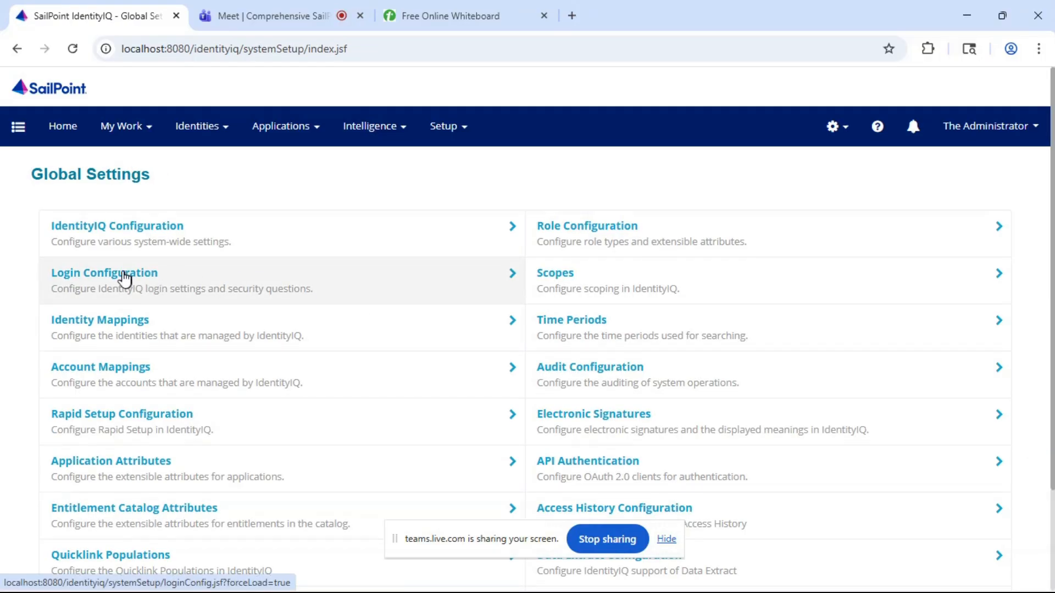
left_click(104, 319)
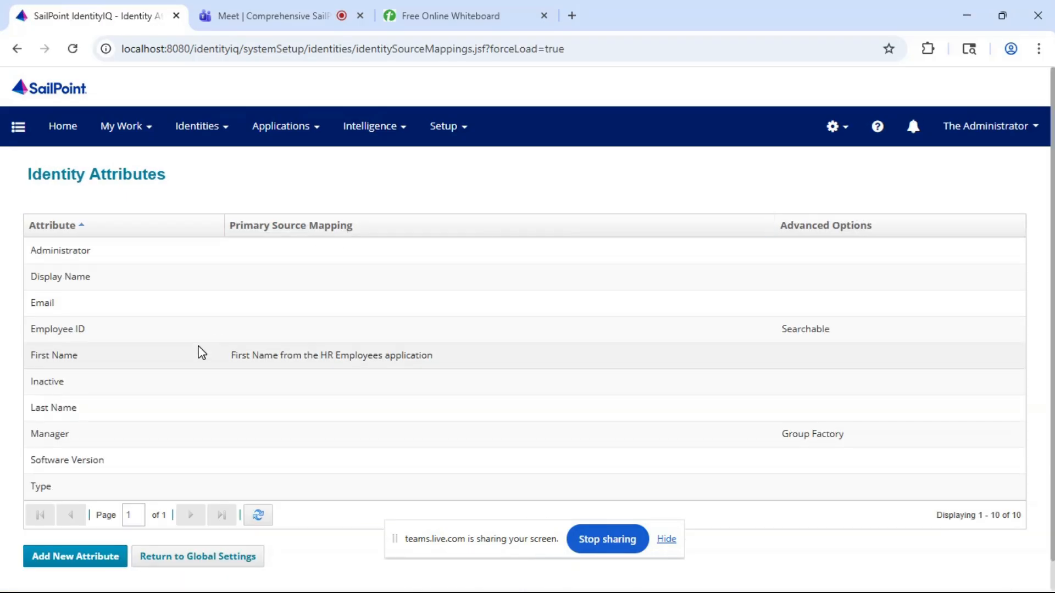
scroll(201, 352, "down", 1)
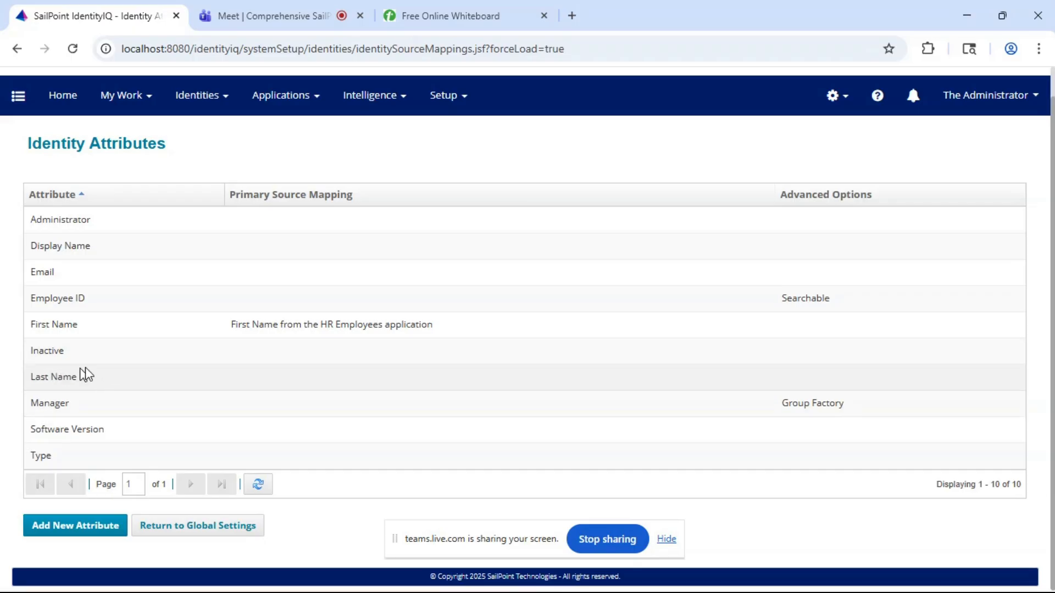
left_click(61, 388)
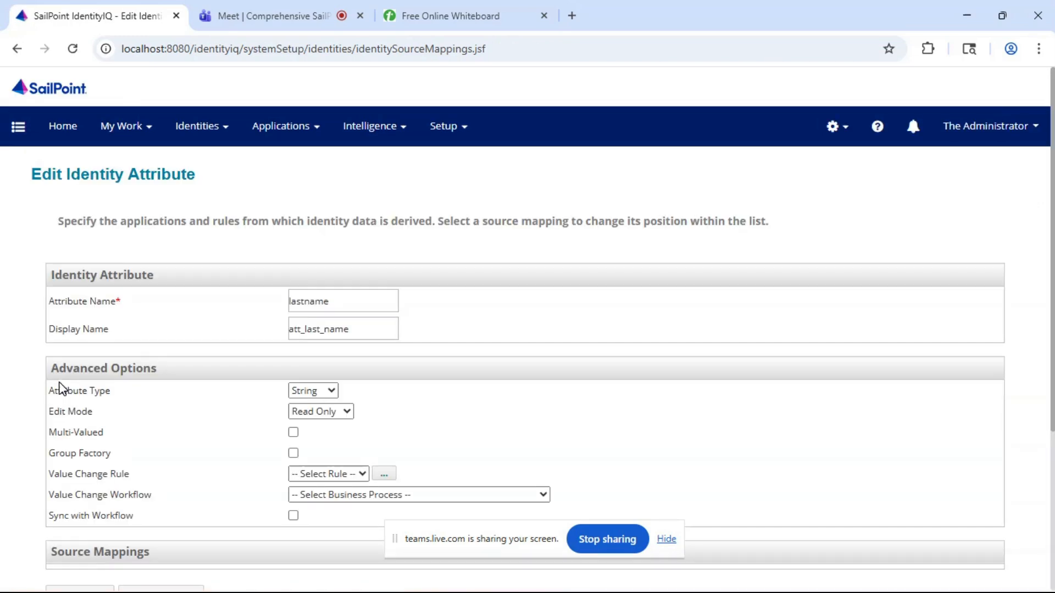
- Add the lastName attribute of the HR Employees application as a source mapping for the lastname identity attribute
scroll(197, 328, "down", 3)
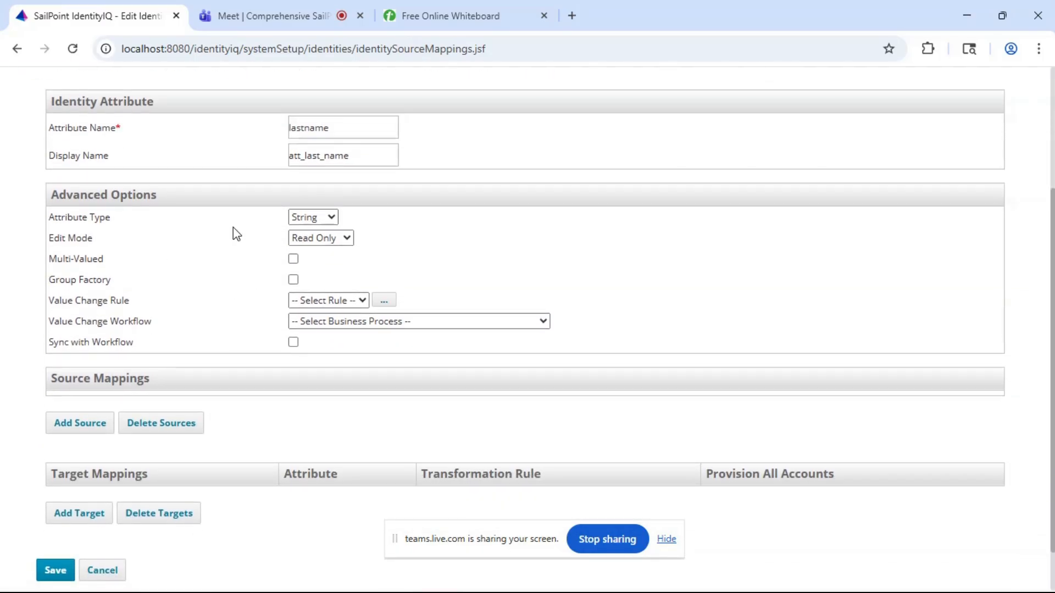
scroll(233, 231, "down", 1)
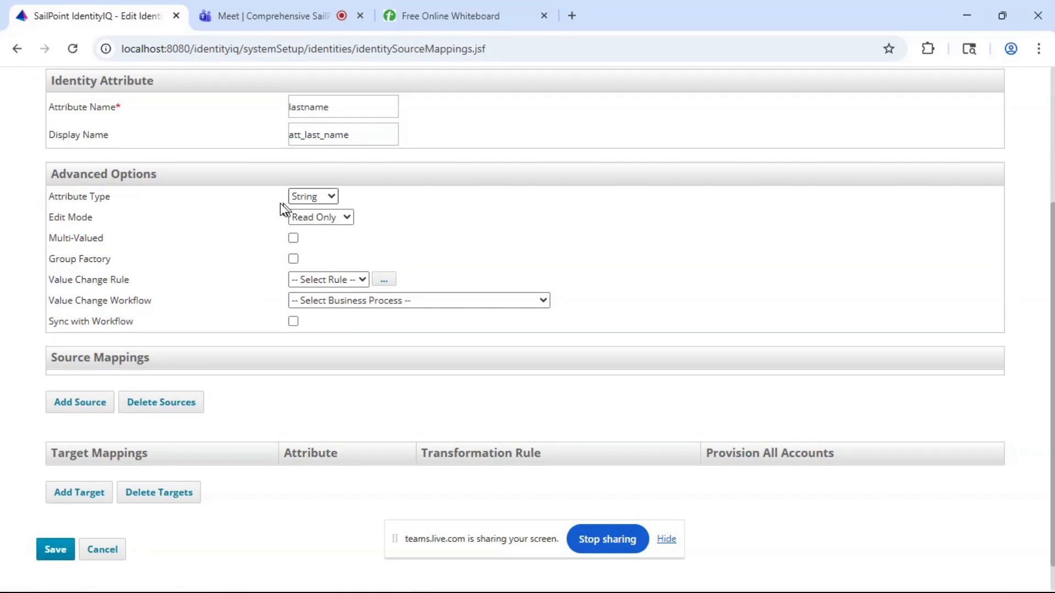
left_click(83, 407)
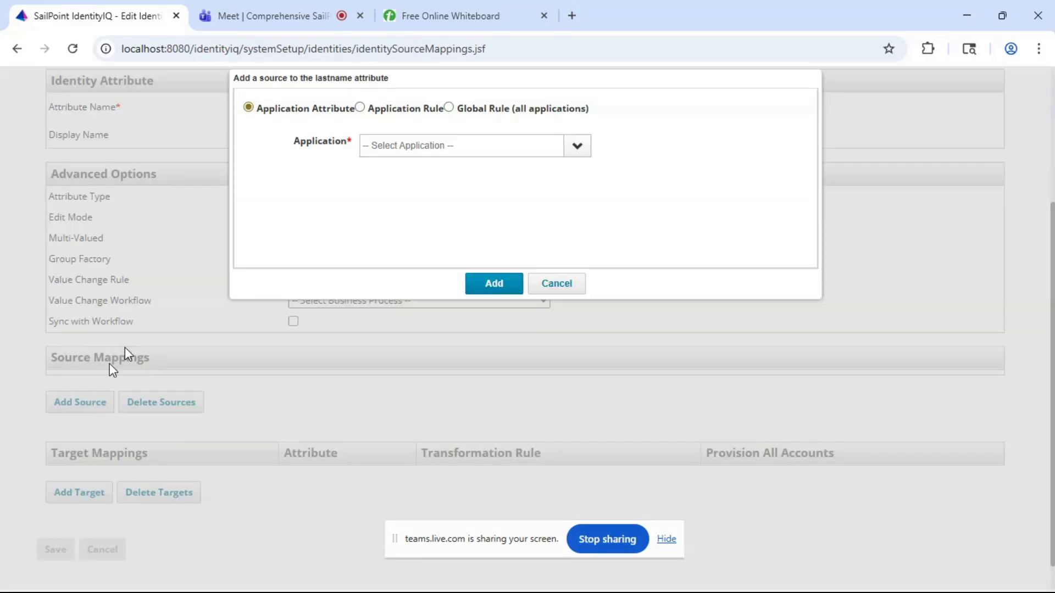
left_click(577, 147)
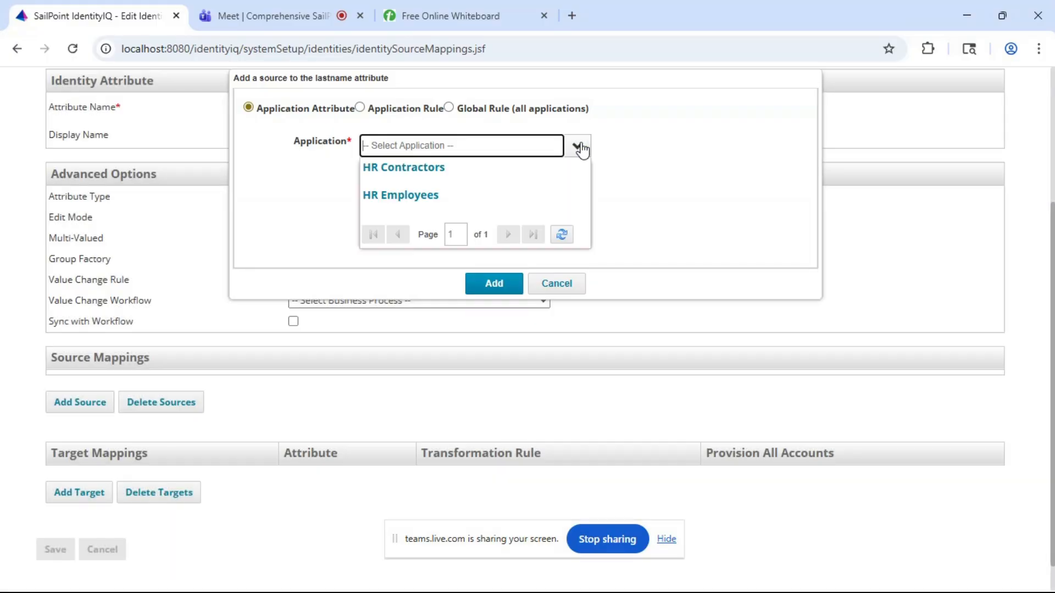
left_click(400, 197)
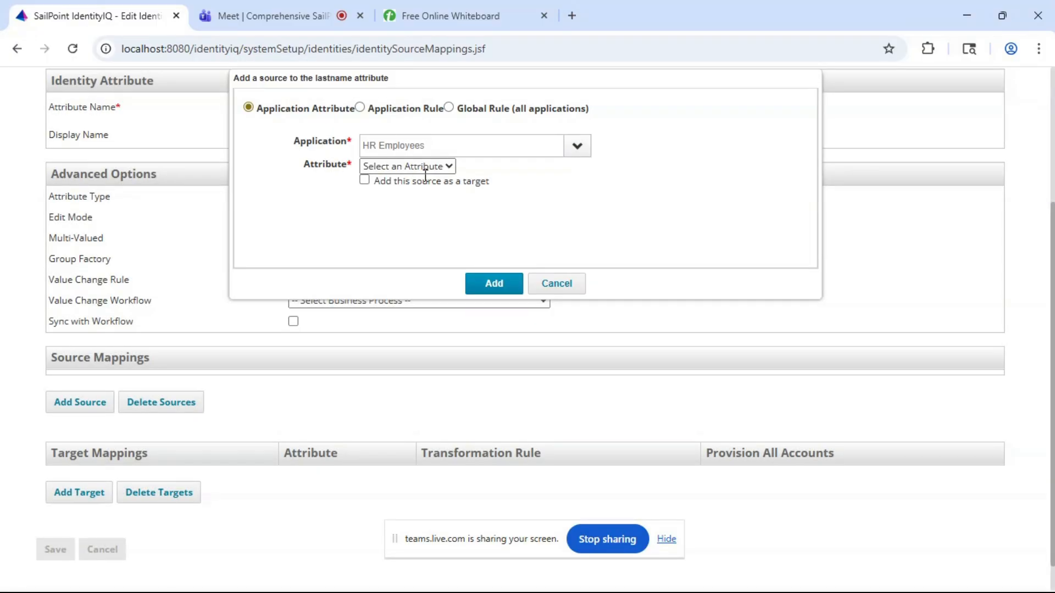
left_click(415, 172)
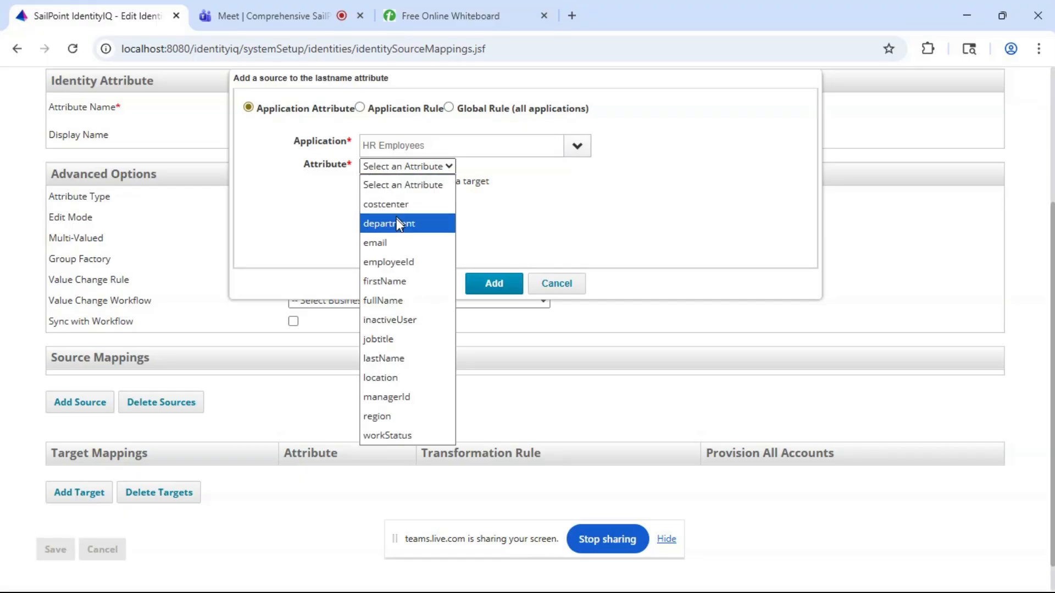
left_click(383, 359)
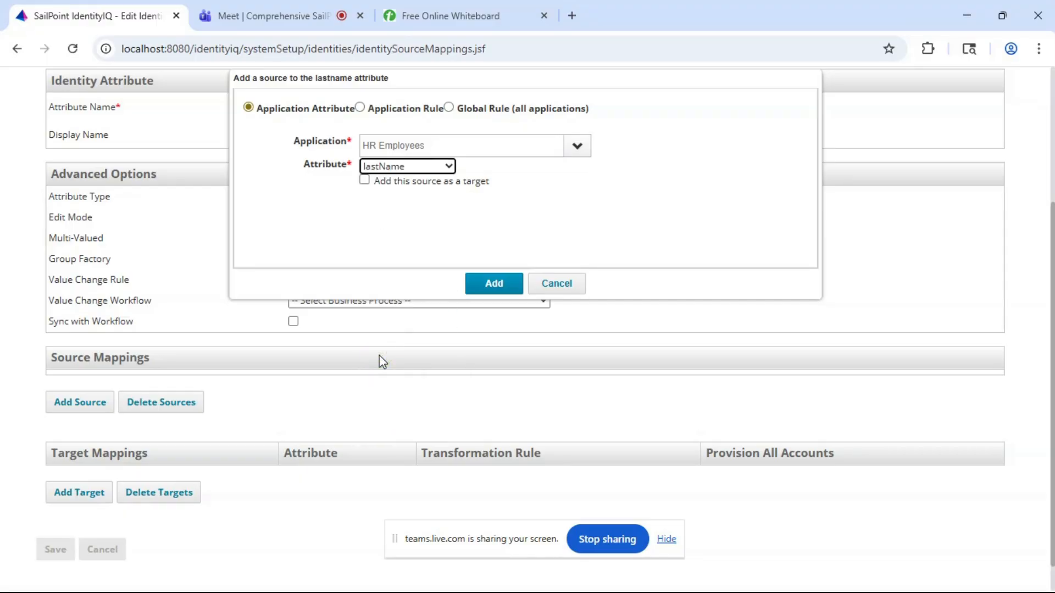
left_click(494, 285)
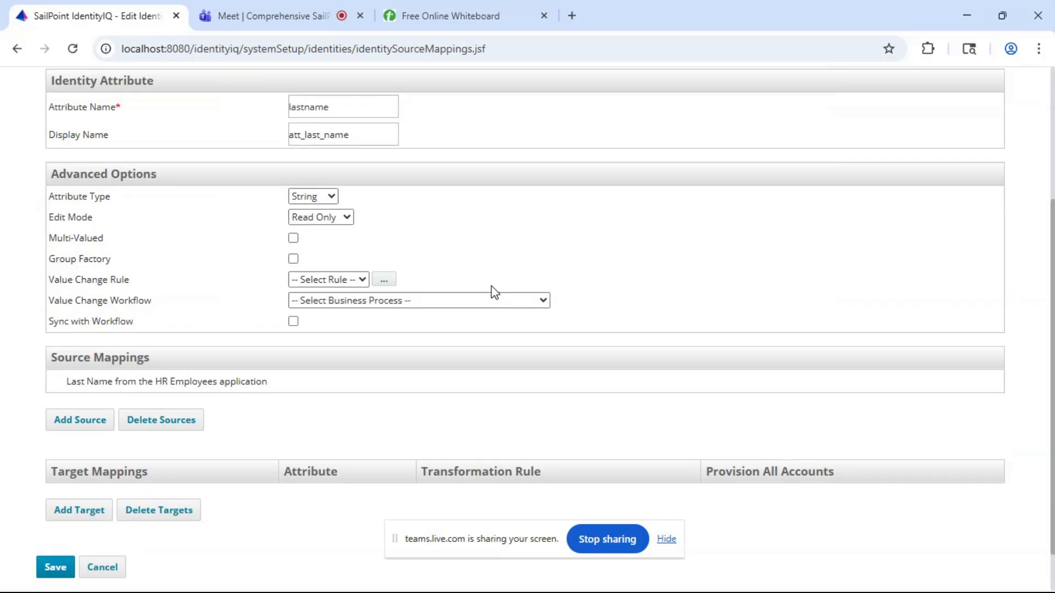
- Add the lastName attribute of the HR Contractors application as a second source mapping for lastname
left_click(76, 422)
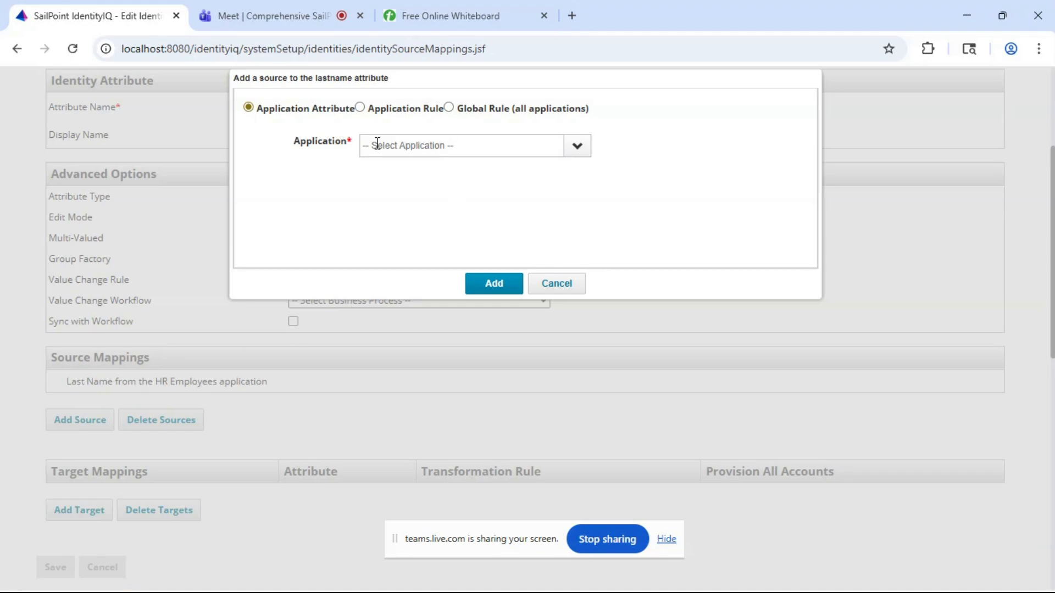
left_click(576, 145)
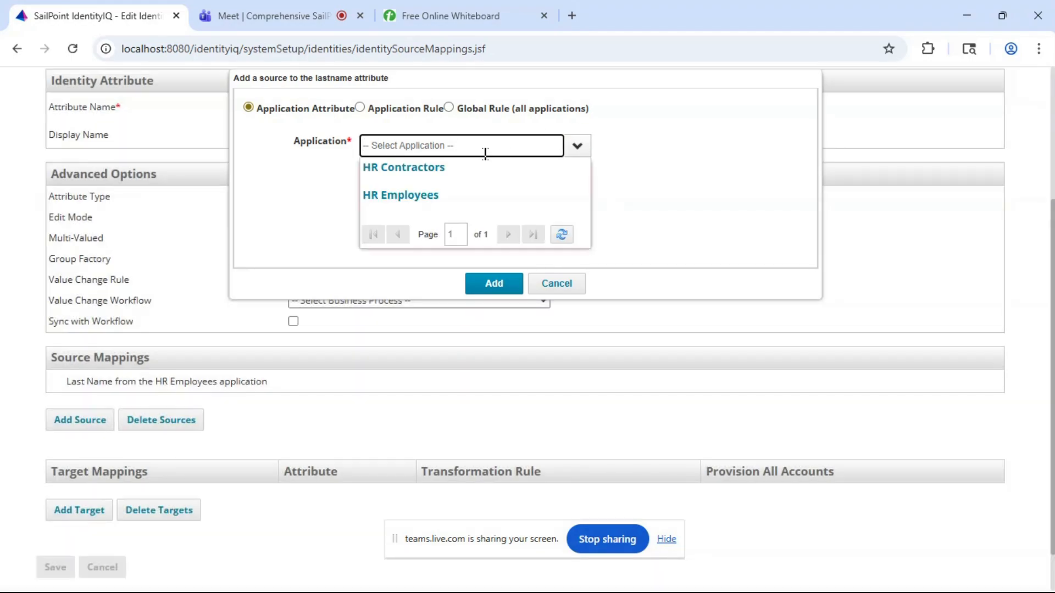
left_click(470, 168)
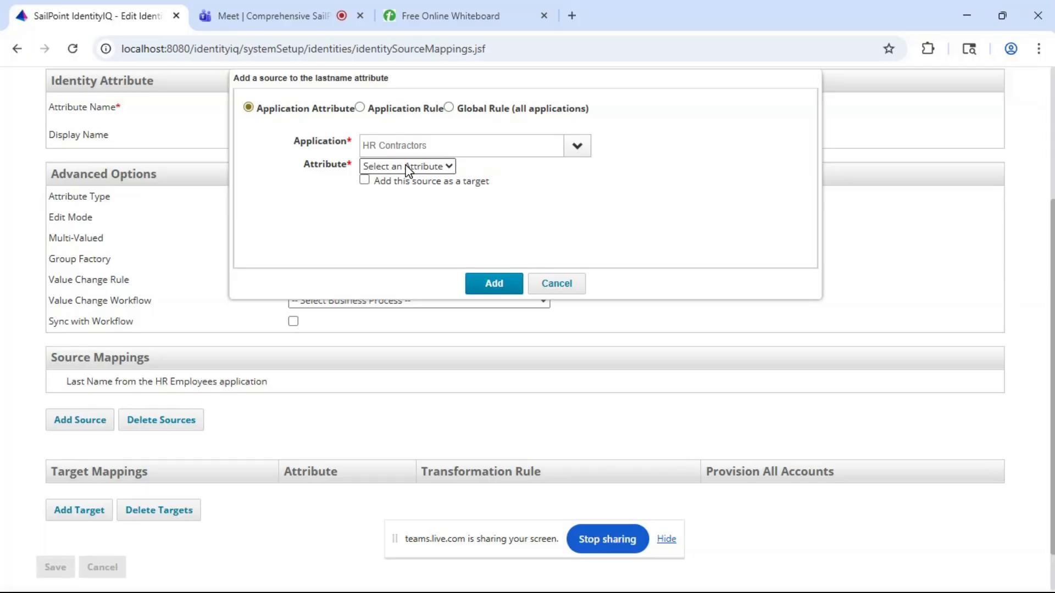
left_click(406, 167)
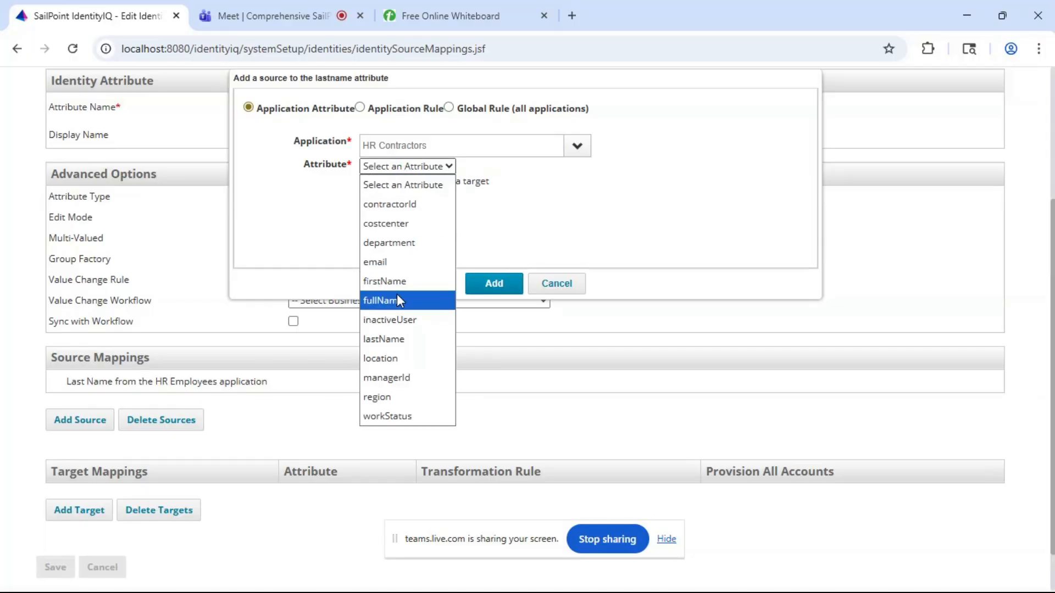
left_click(390, 341)
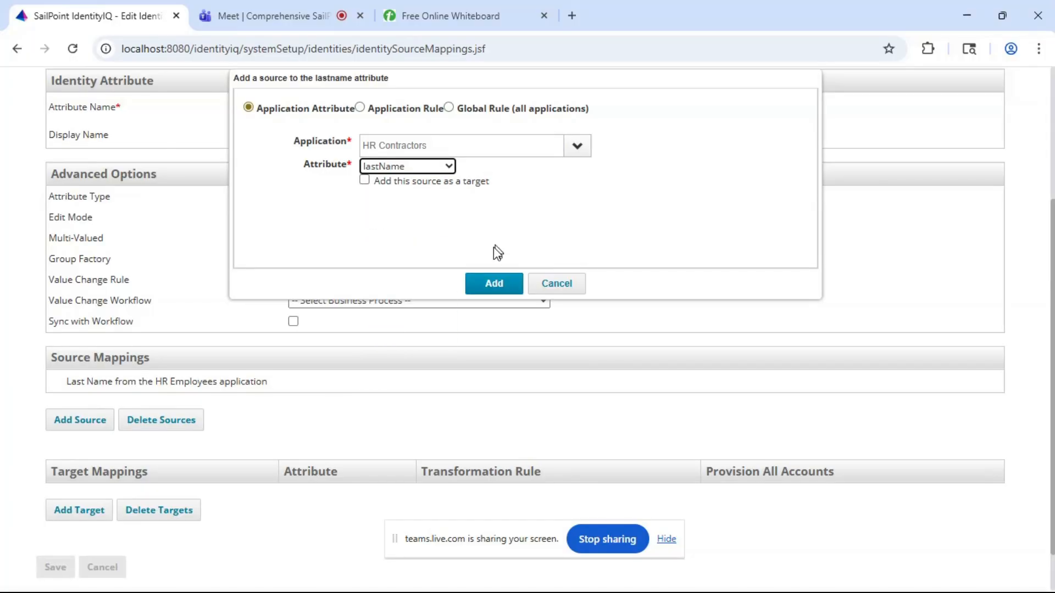
left_click(499, 283)
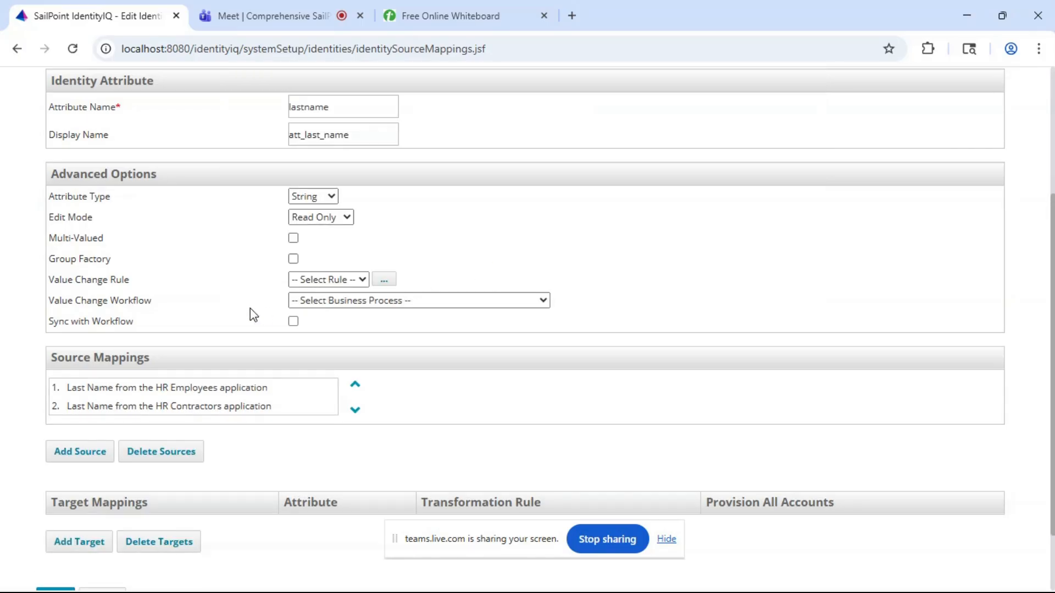
- Review the lastname attribute's settings and source mappings, and save the identity attribute
scroll(238, 266, "up", 1)
scroll(238, 266, "down", 2)
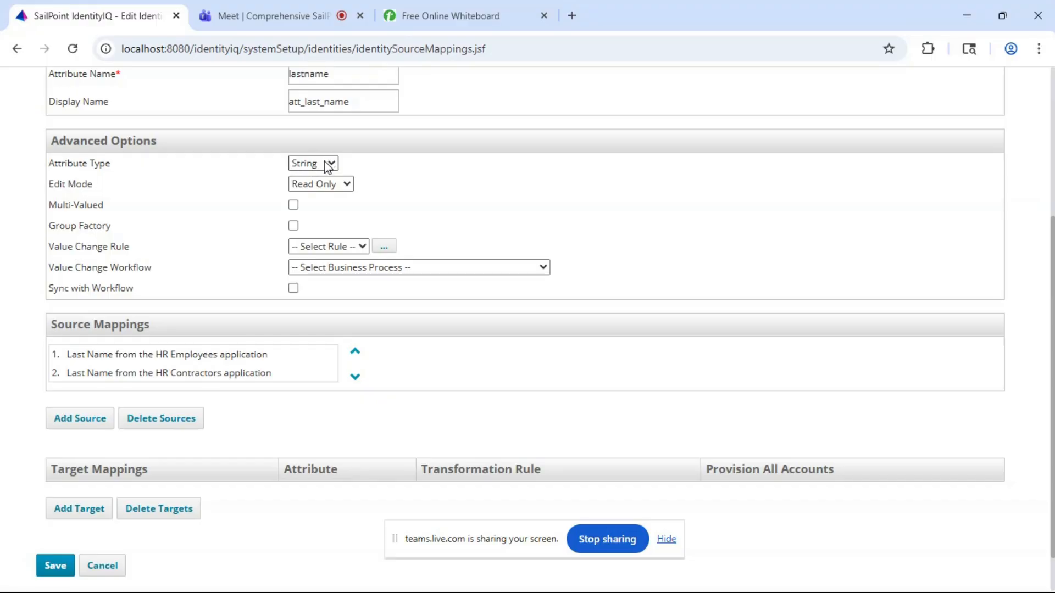
scroll(199, 387, "down", 2)
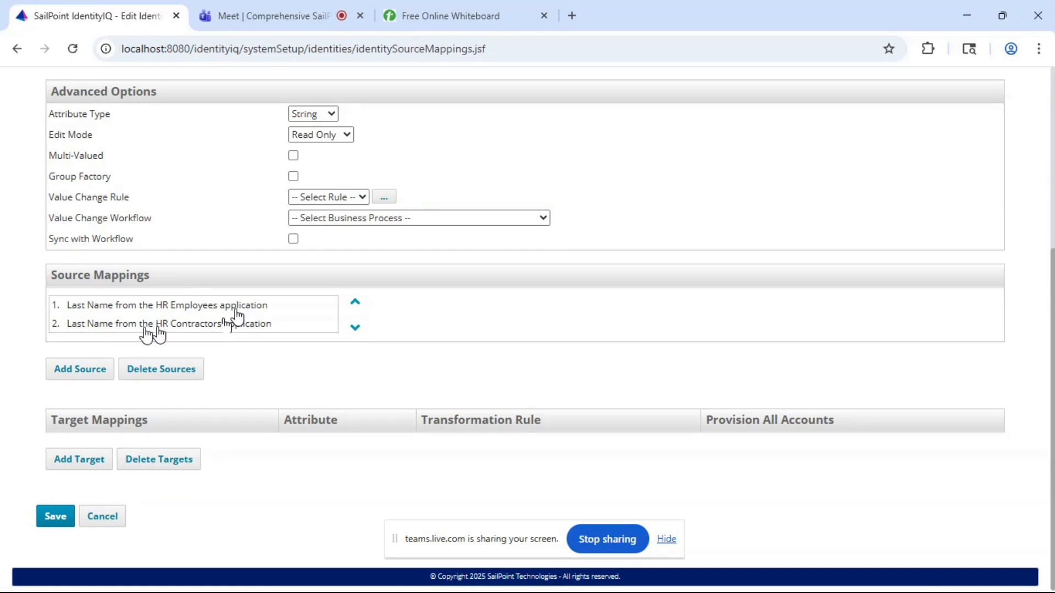
left_click(51, 521)
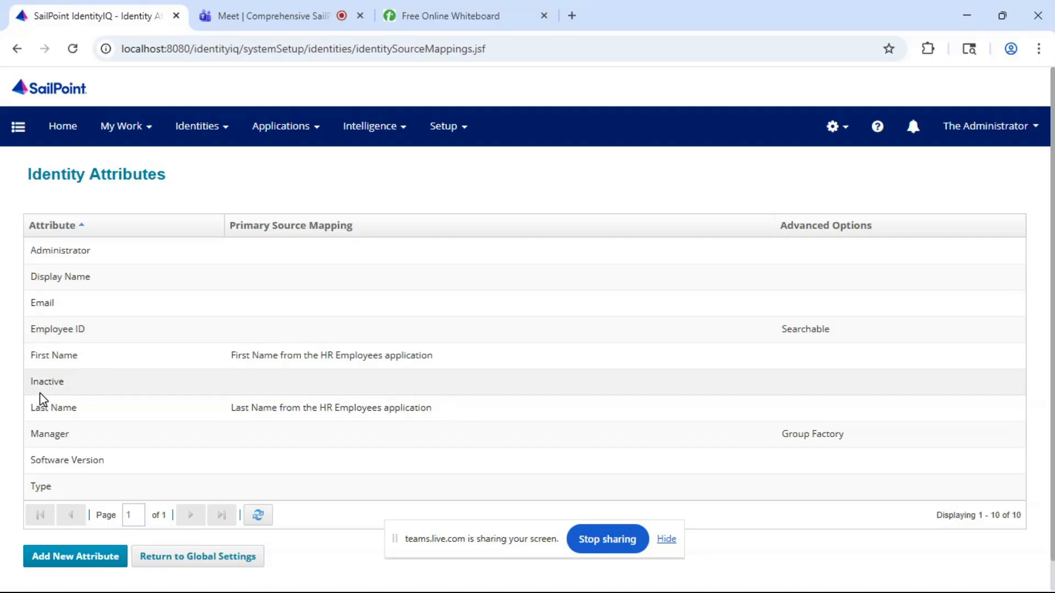
- Open the Type identity attribute for editing and review its advanced options and source mappings
left_click(43, 487)
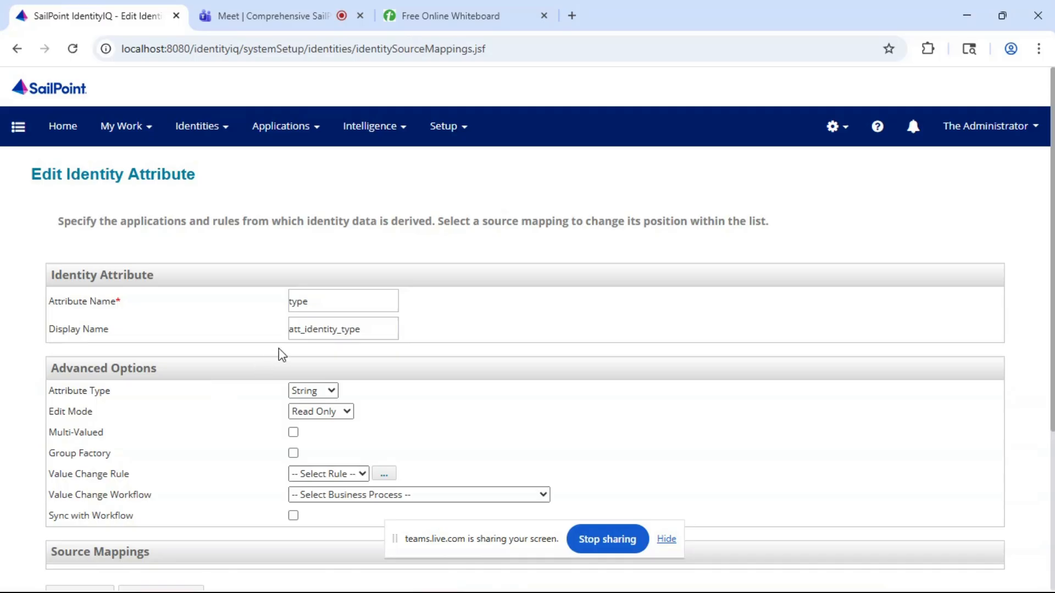
scroll(279, 351, "down", 2)
scroll(279, 351, "down", 1)
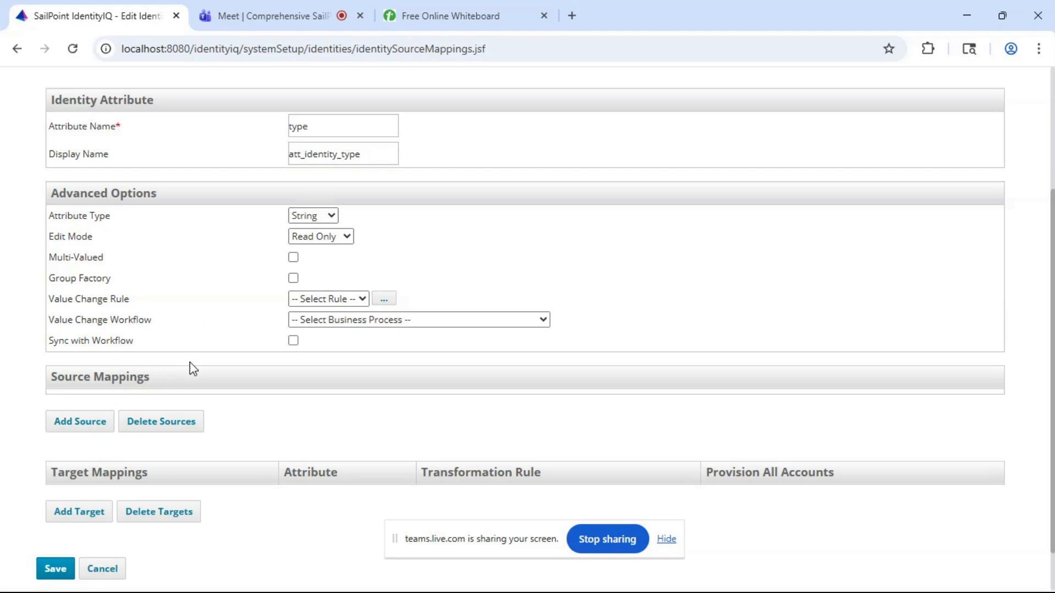
scroll(191, 368, "up", 2)
scroll(190, 368, "down", 1)
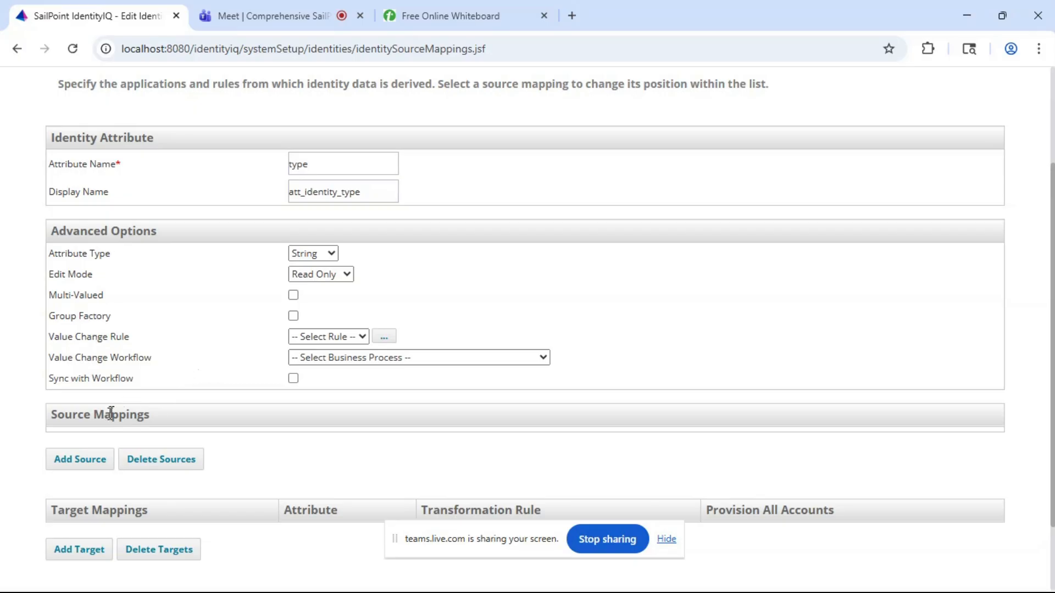
- Start an application rule source mapping for the type attribute on HR Employees and open a blank rule in the rule editor
left_click(87, 459)
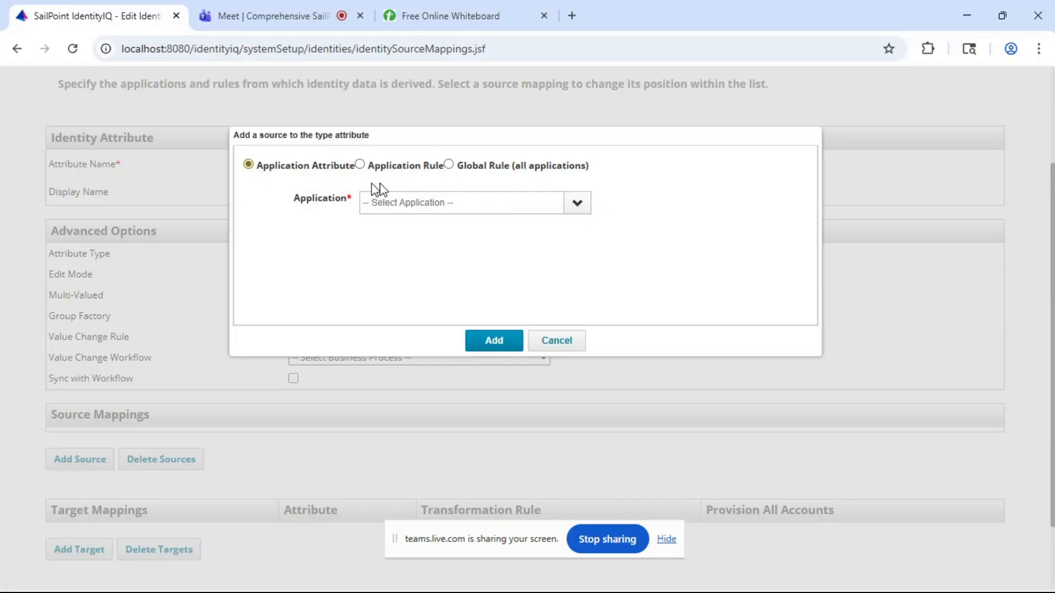
left_click(360, 164)
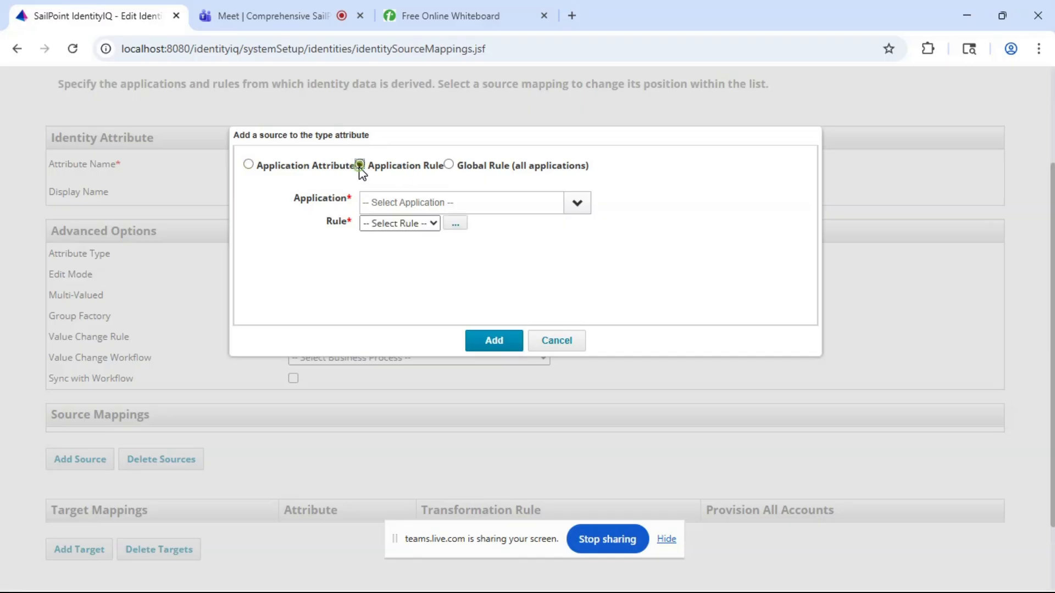
left_click(578, 205)
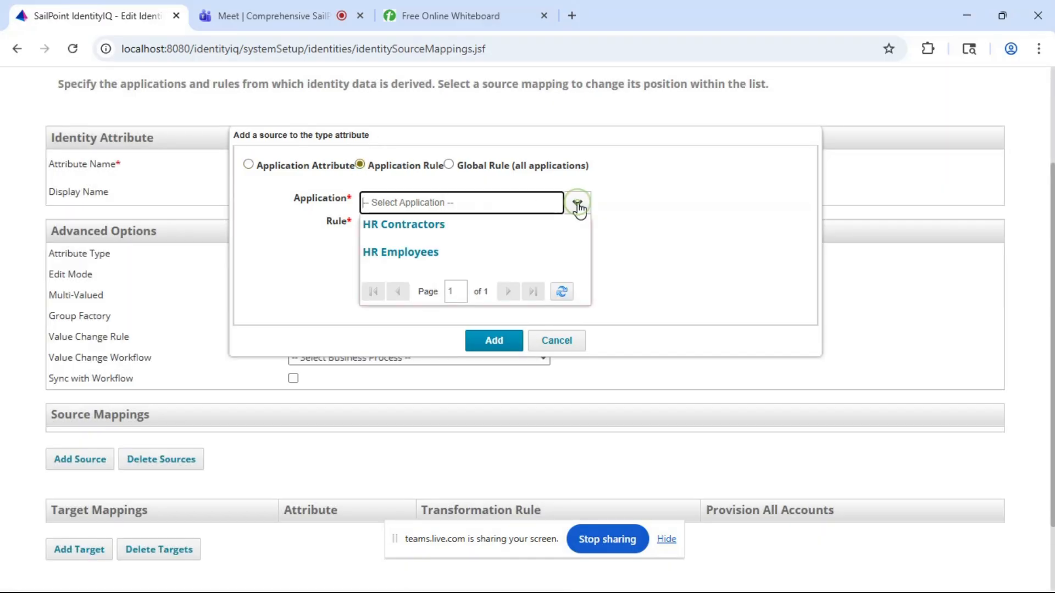
left_click(420, 254)
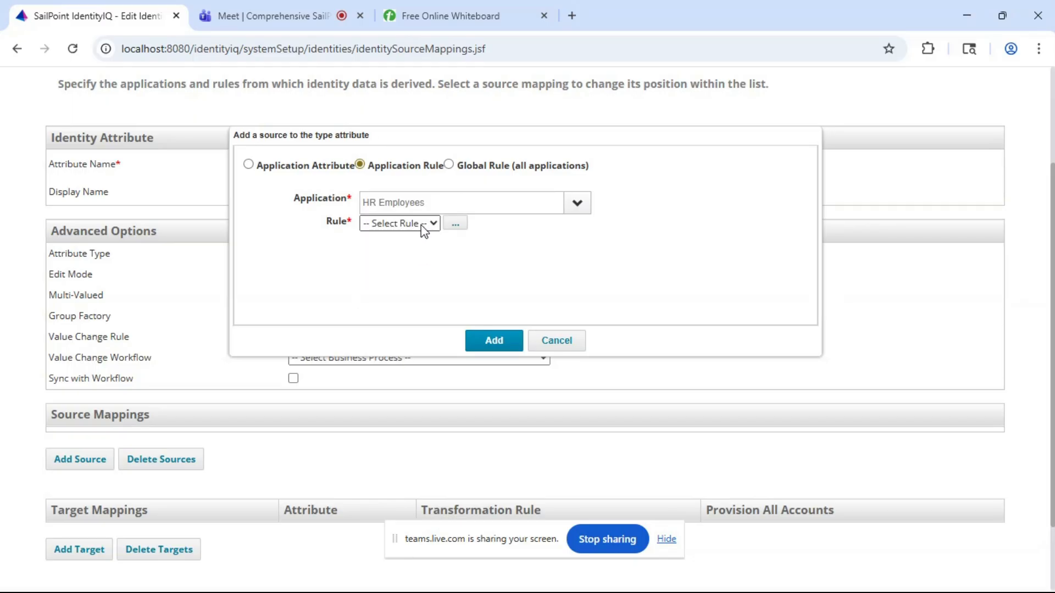
left_click(424, 226)
left_click_drag(482, 242, 457, 227)
left_click(456, 227)
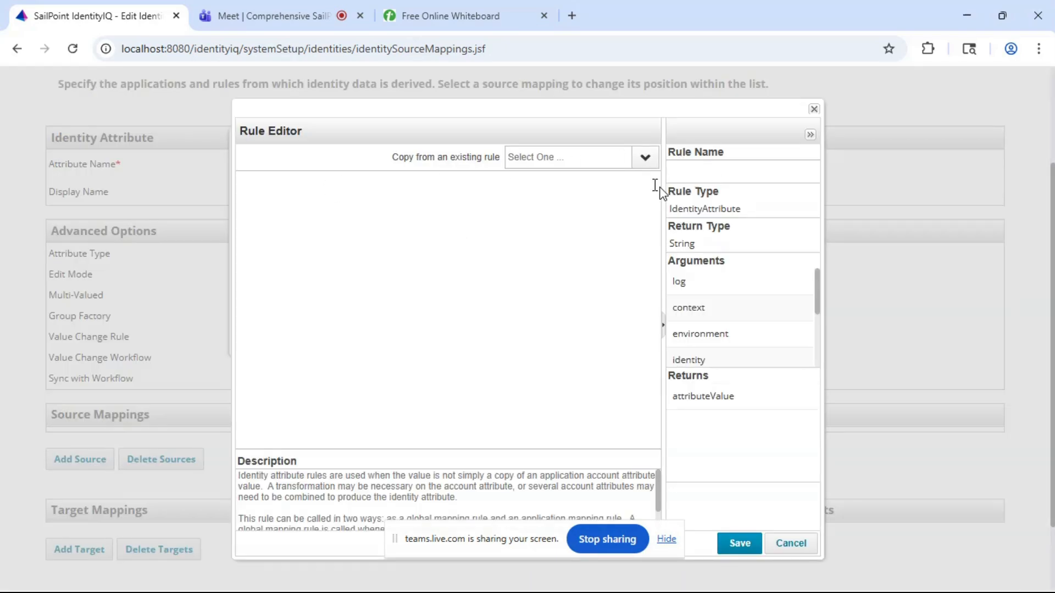
- Name the new rule Emp-Attr, give it the code return "employee"; and save it
left_click(703, 176)
type("Emp")
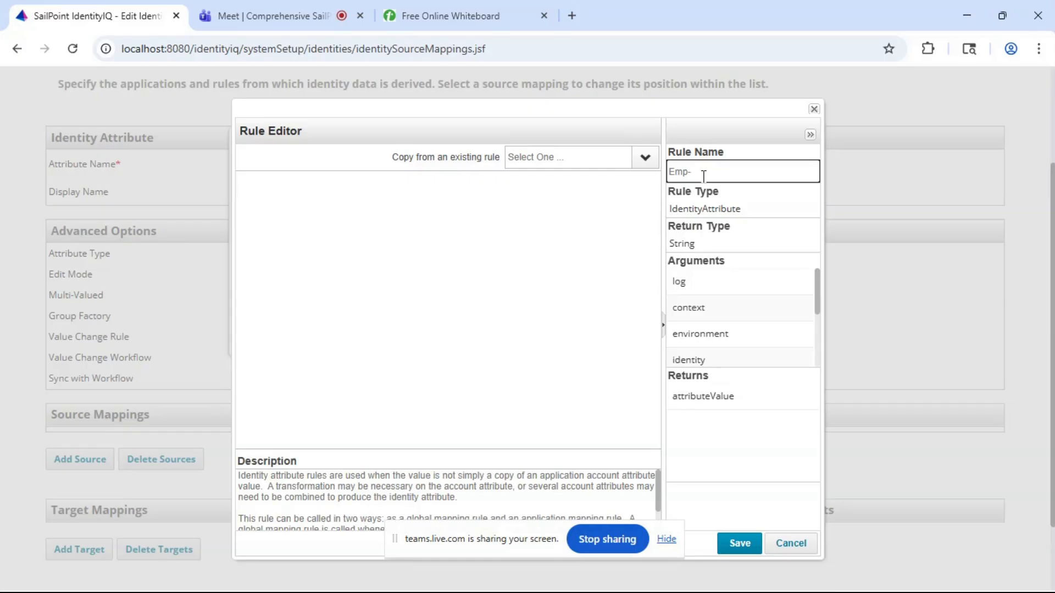
type("-C")
left_click(421, 223)
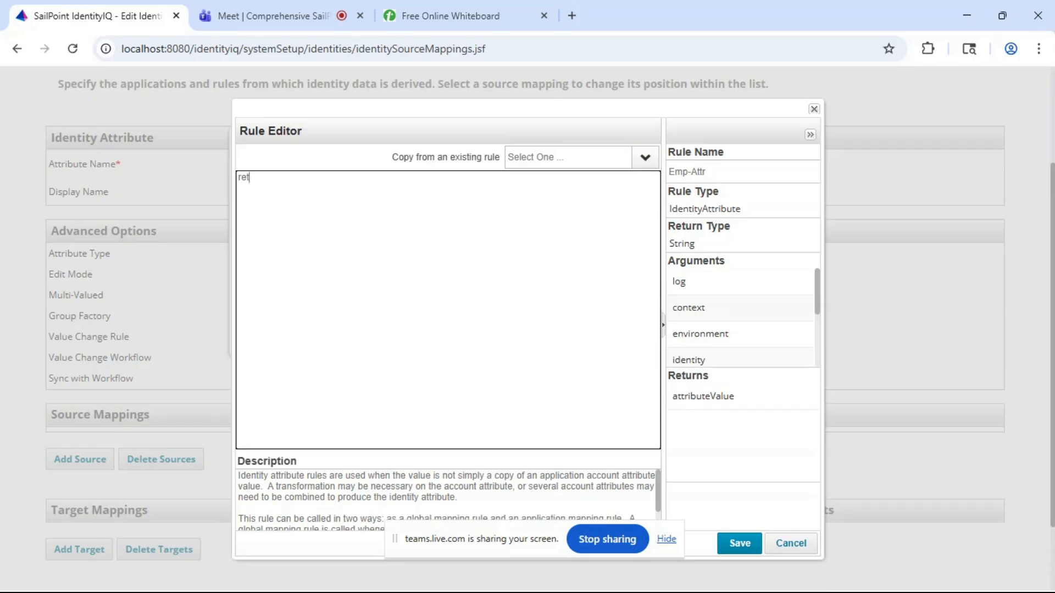
type("return \"employee\";")
key("Return")
left_click(740, 544)
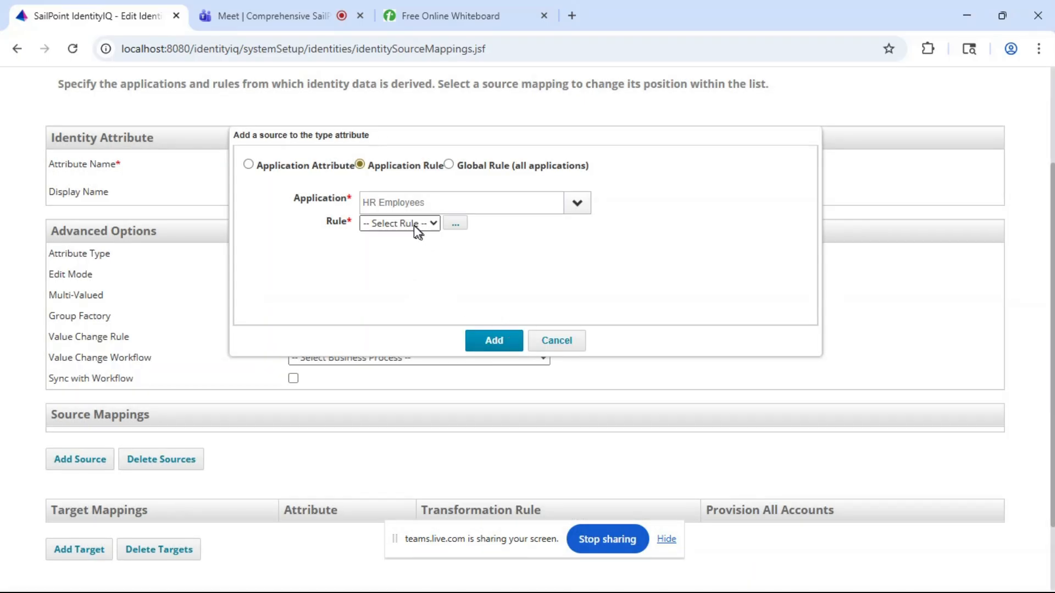
- Add the Emp-Attr rule as the HR Employees source mapping of the type attribute
left_click(414, 225)
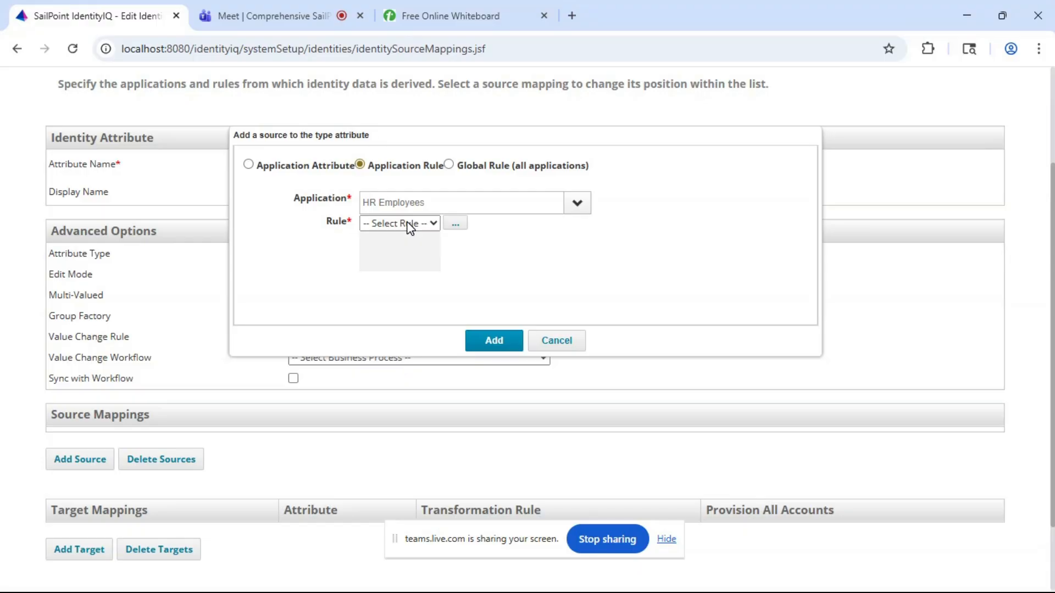
left_click(383, 261)
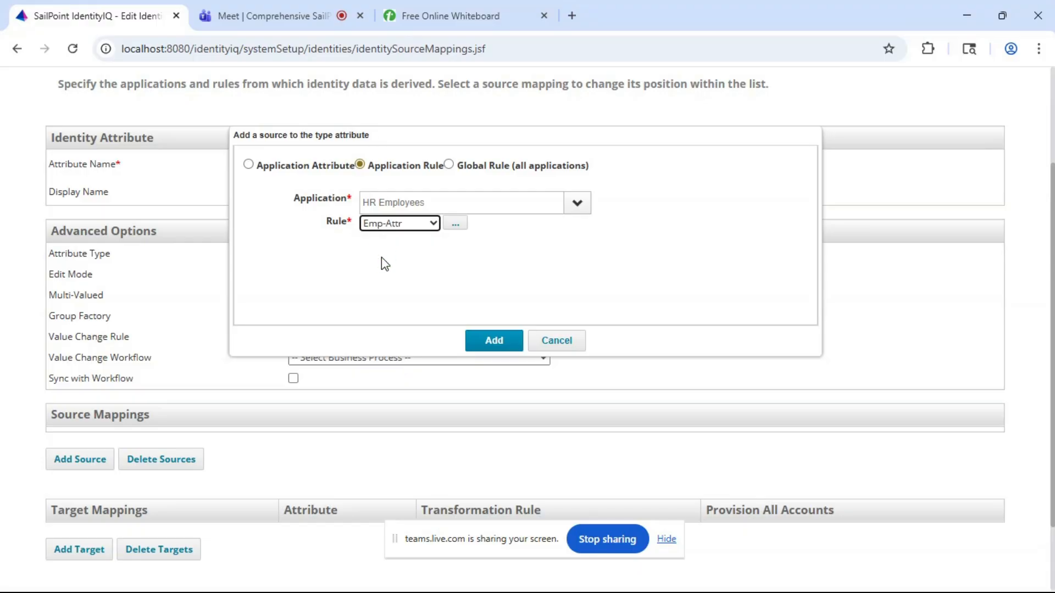
left_click(491, 345)
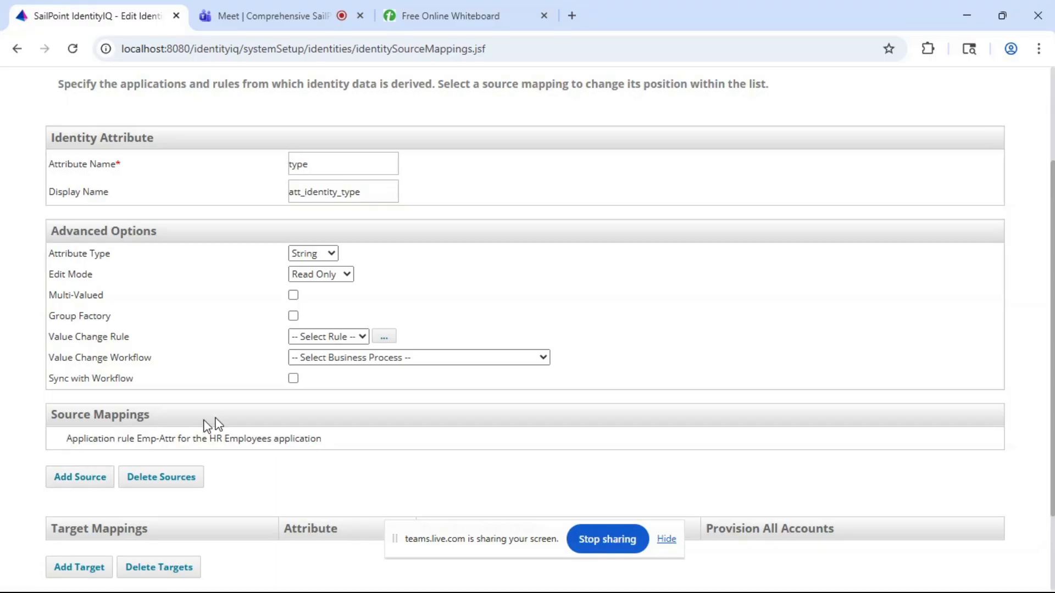
- Start a second application rule source mapping for the type attribute on the HR Contractors application
left_click(77, 482)
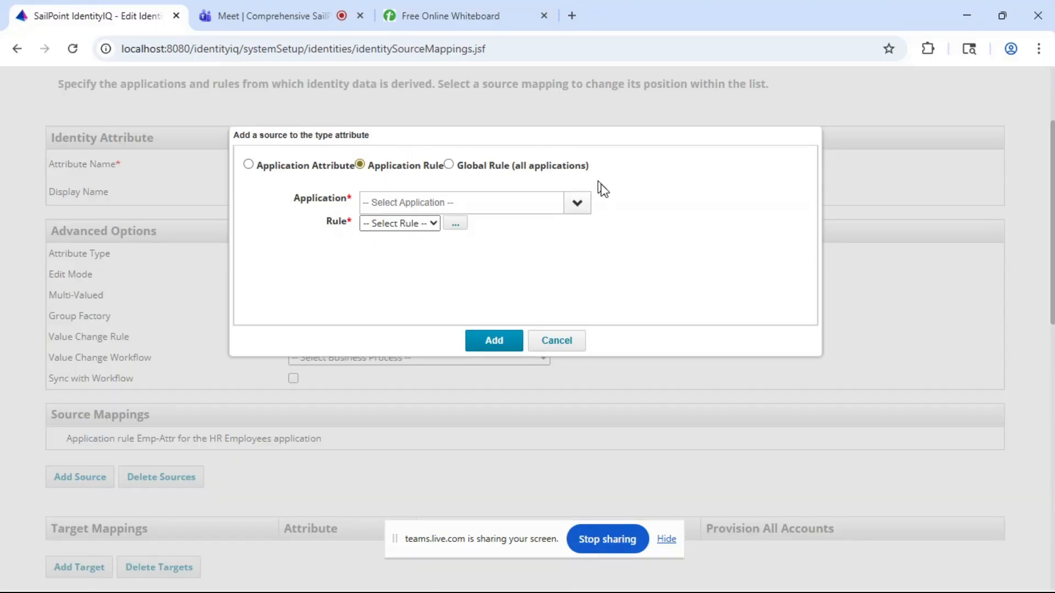
left_click(579, 203)
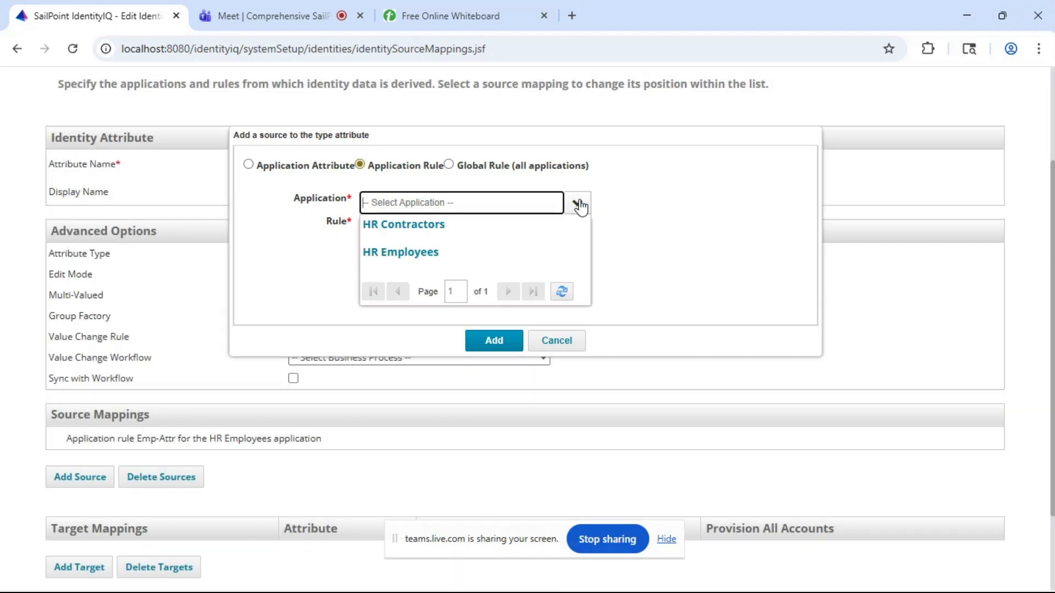
left_click(421, 234)
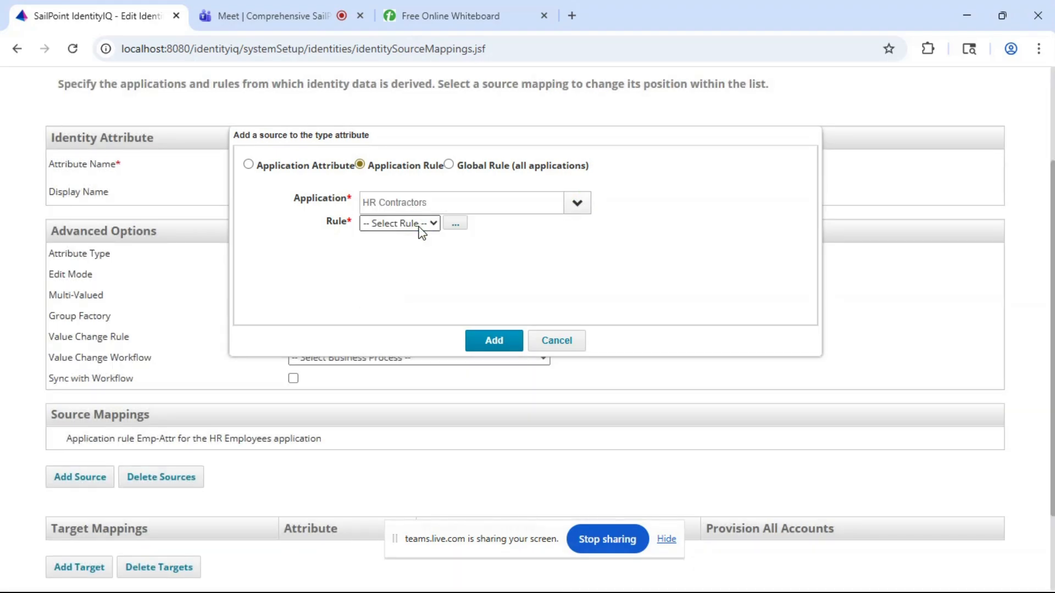
- Review the Emp-Attr rule's code in the rule editor, and clear the rule selection
left_click(394, 222)
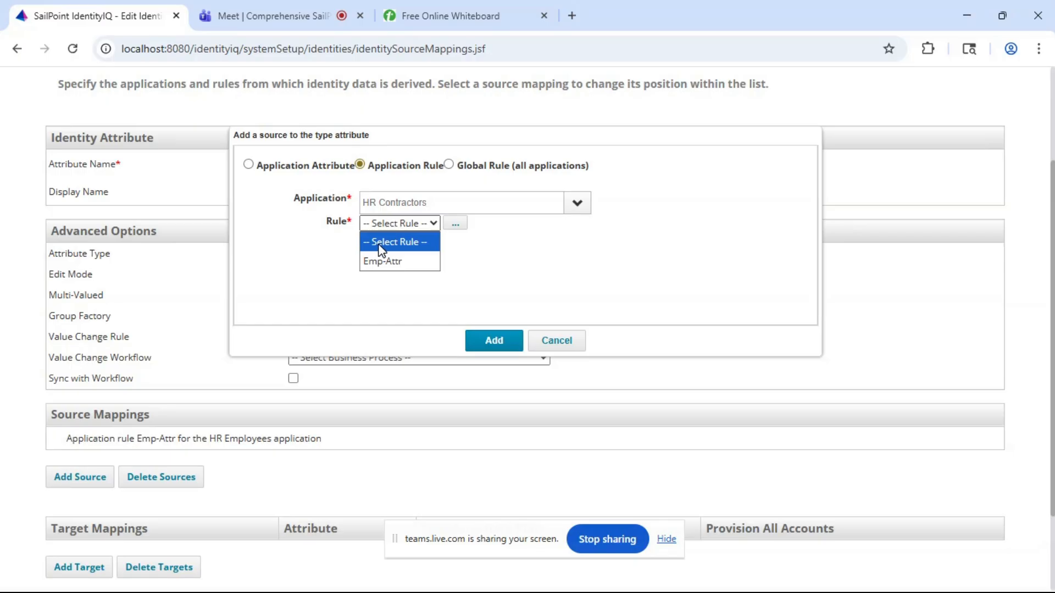
left_click(390, 263)
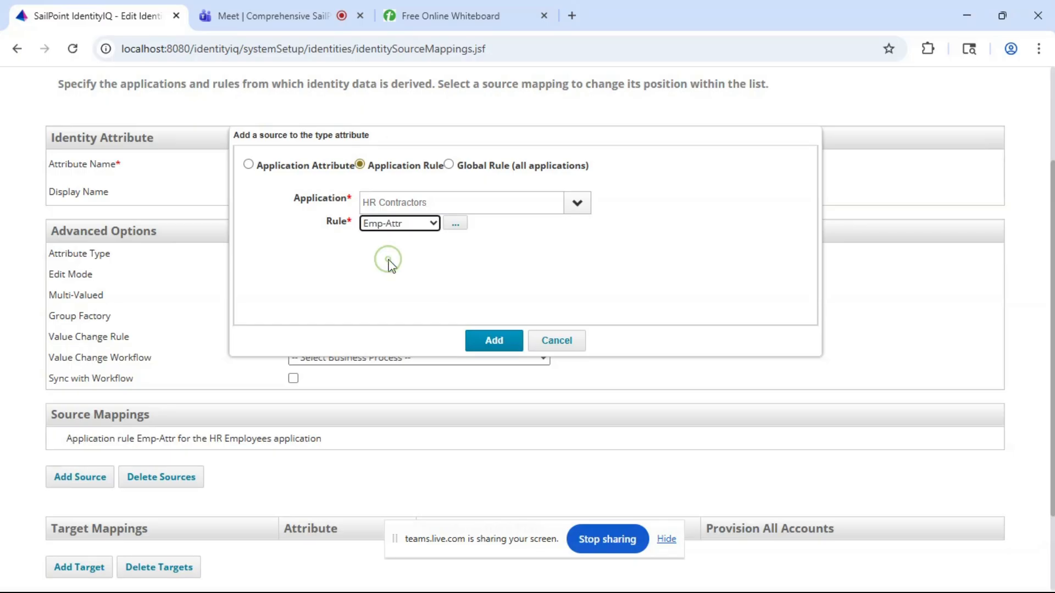
left_click(455, 225)
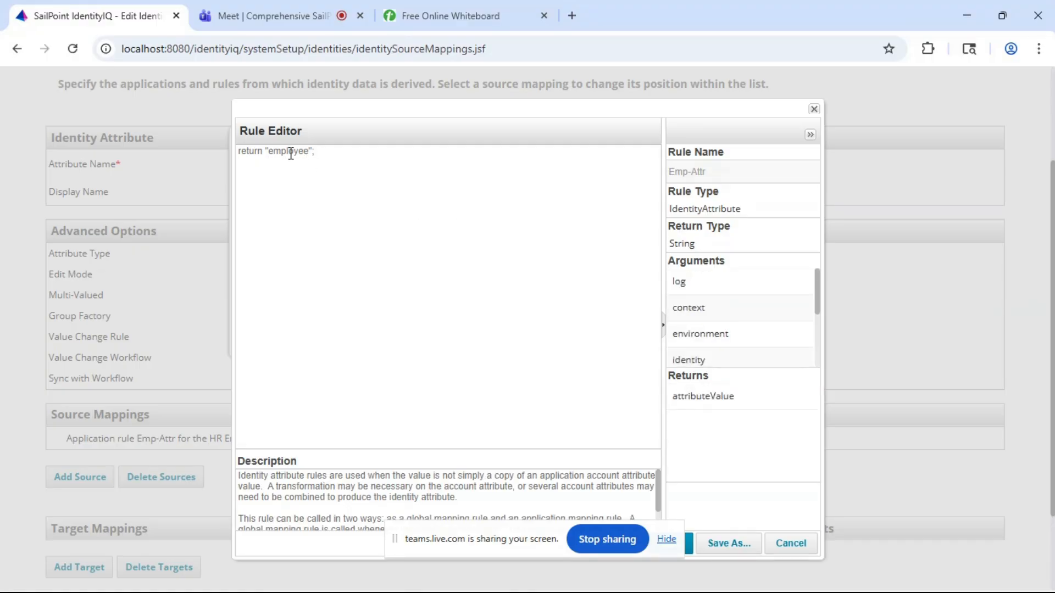
left_click(811, 110)
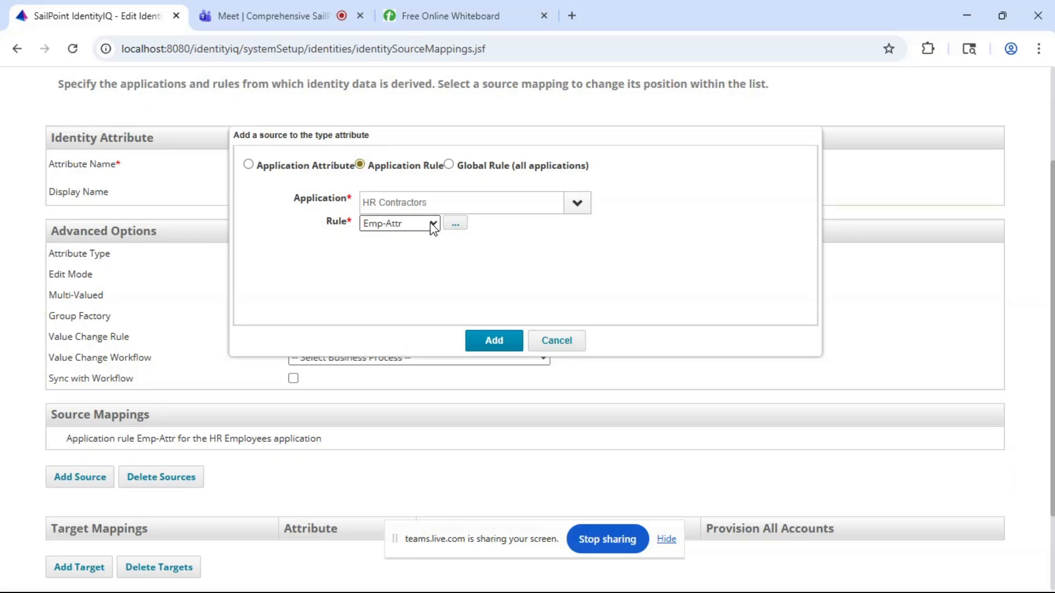
left_click(434, 223)
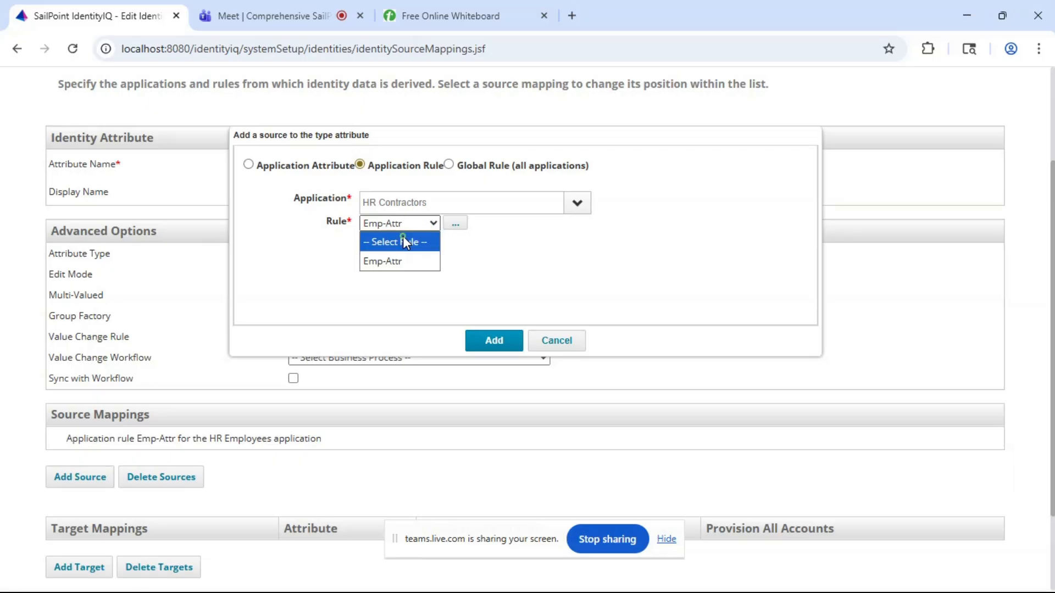
left_click(403, 238)
- Create a new rule named contractor-attr with the code return "contractor"; and save it
left_click(456, 224)
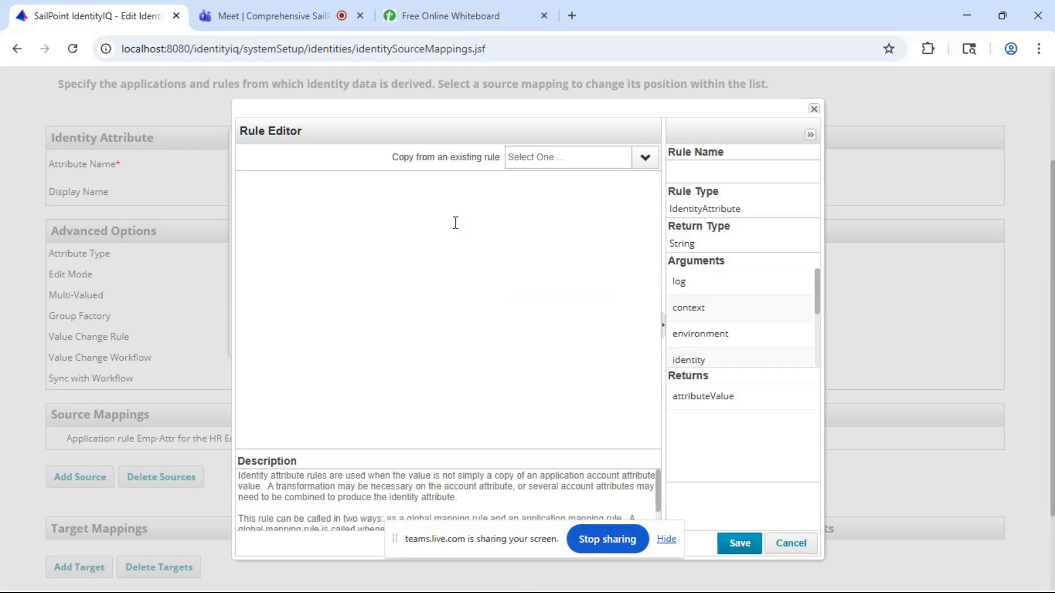
left_click(393, 200)
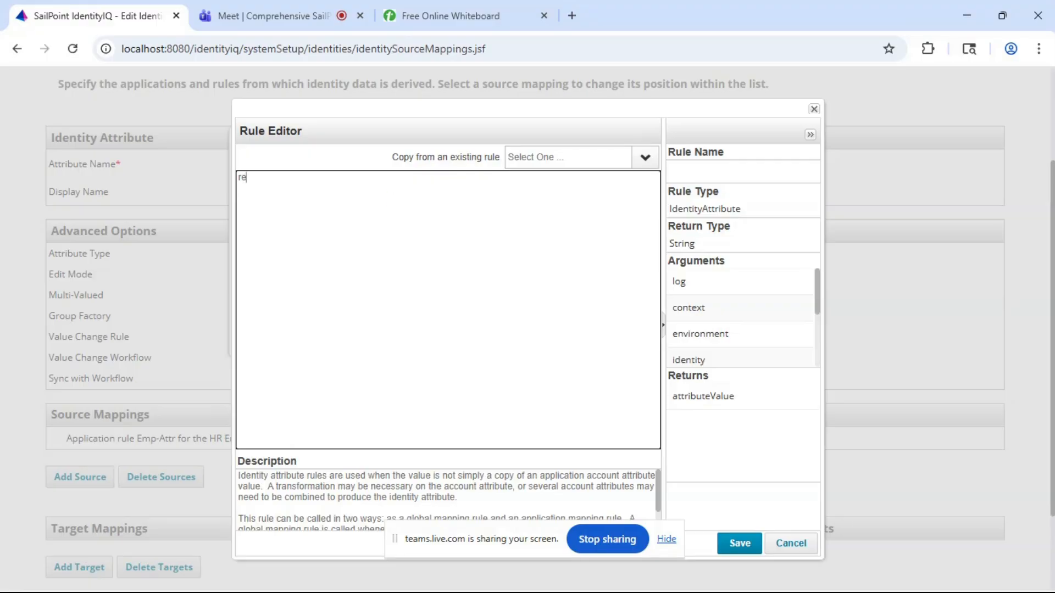
type("return \"contractor\";")
left_click(697, 168)
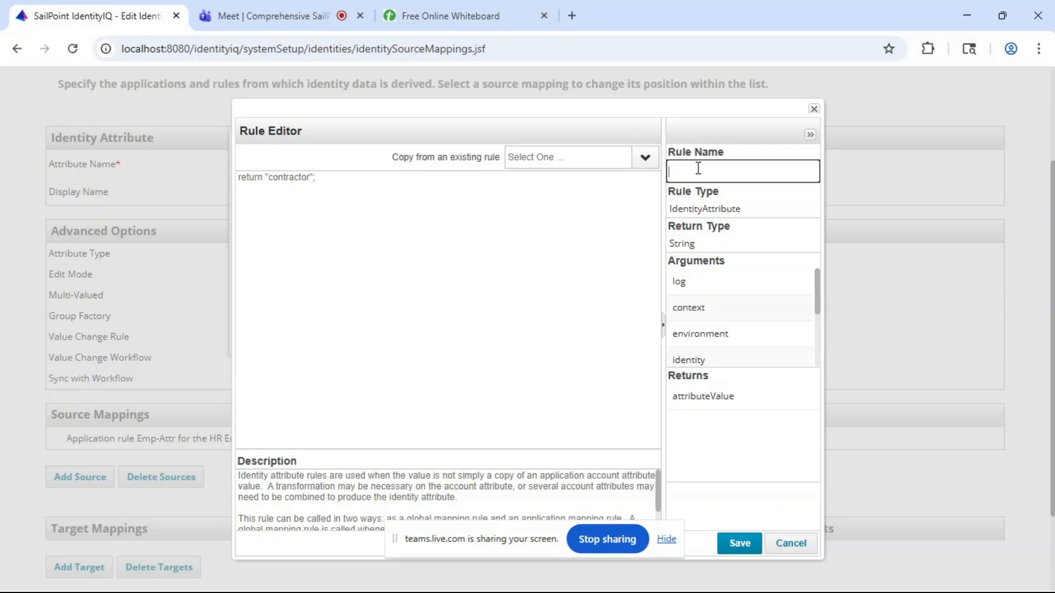
type("contractor-attr")
left_click(742, 544)
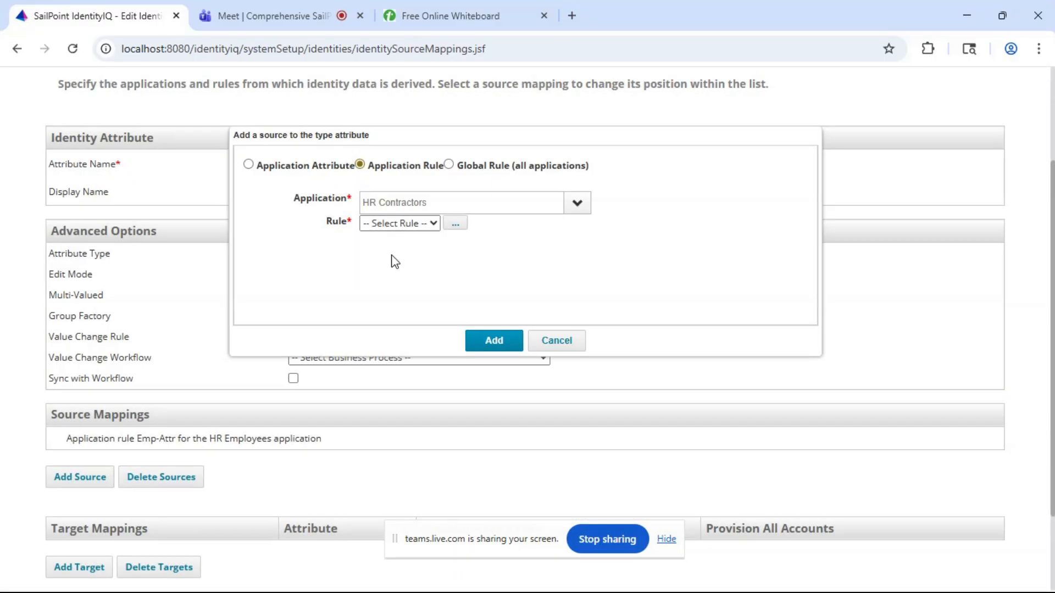
- Add the contractor-attr rule as the HR Contractors source mapping of the type attribute, and save the identity attribute
left_click(412, 225)
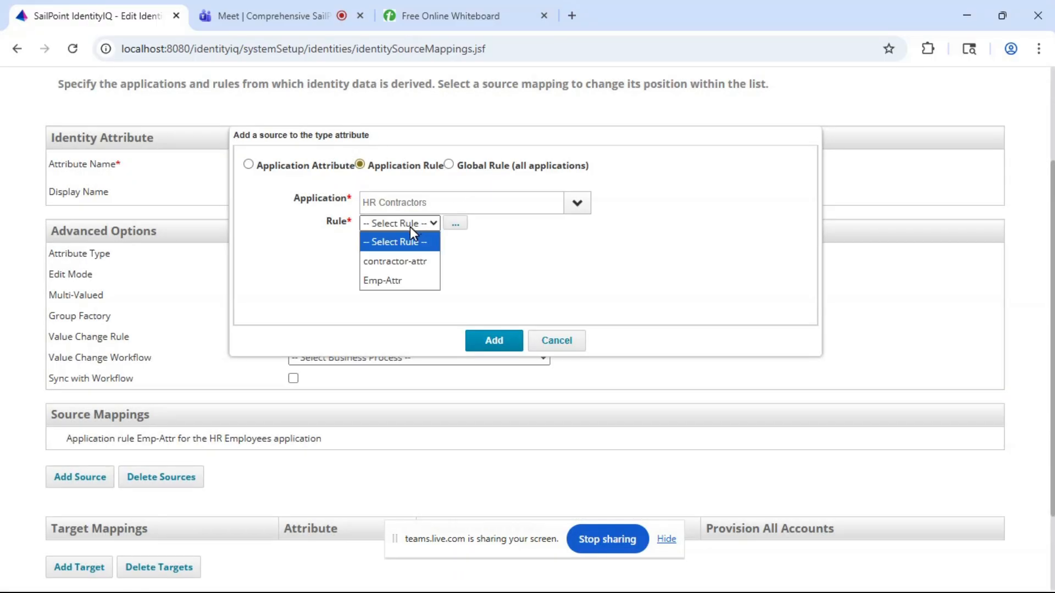
left_click(383, 261)
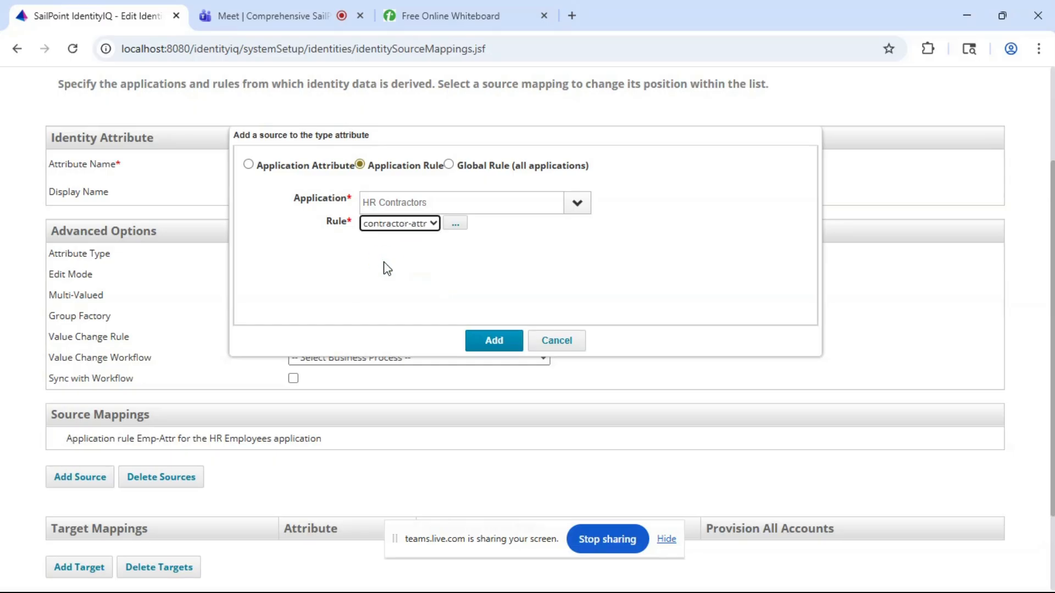
left_click(491, 341)
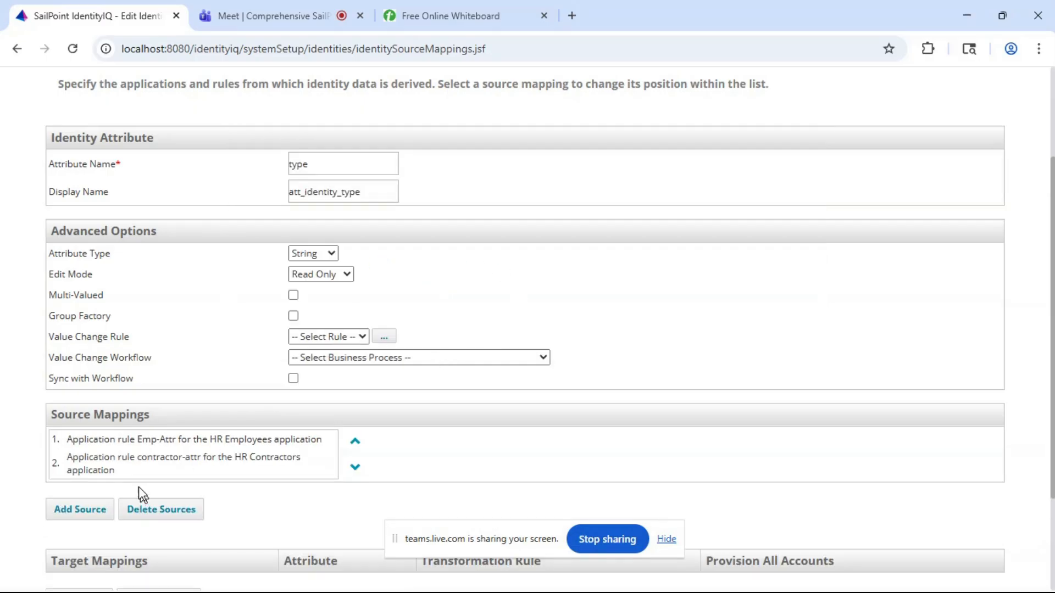
scroll(102, 478, "down", 3)
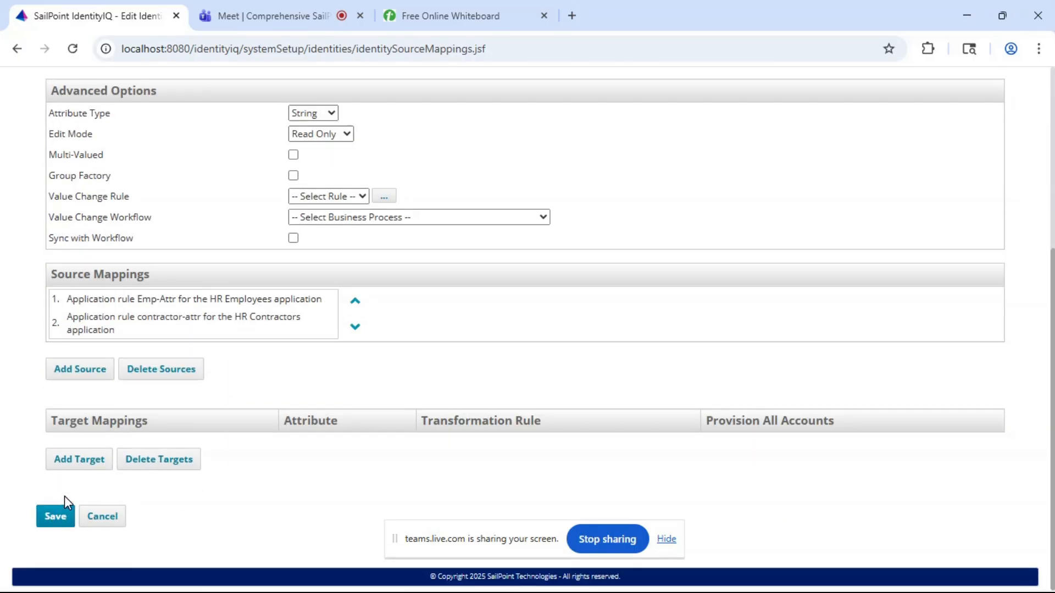
left_click(52, 519)
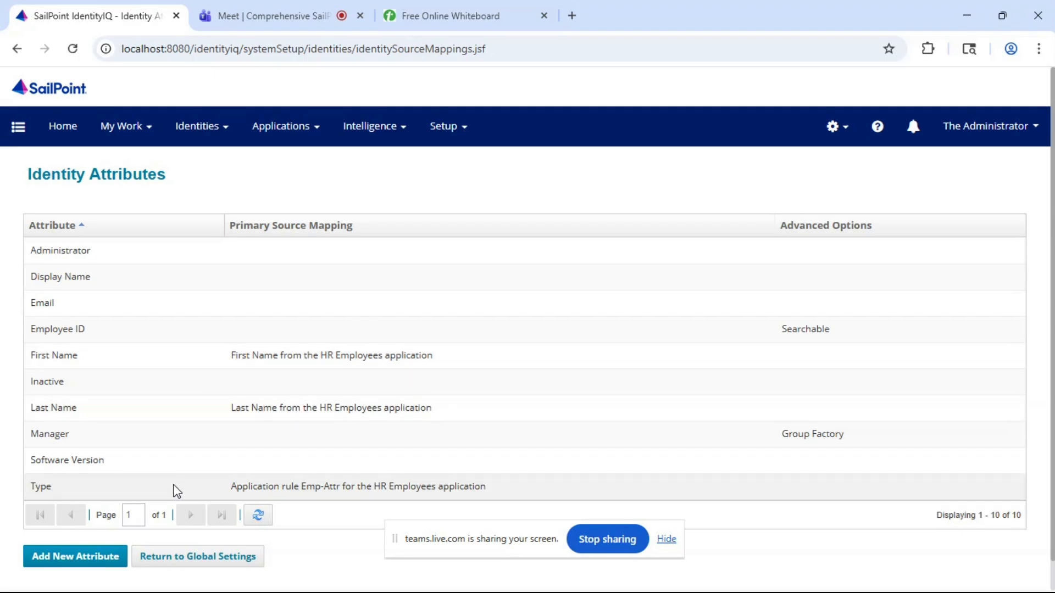
- Add the fullName attribute of the HR Employees application as a source mapping of the Display Name identity attribute
left_click(77, 278)
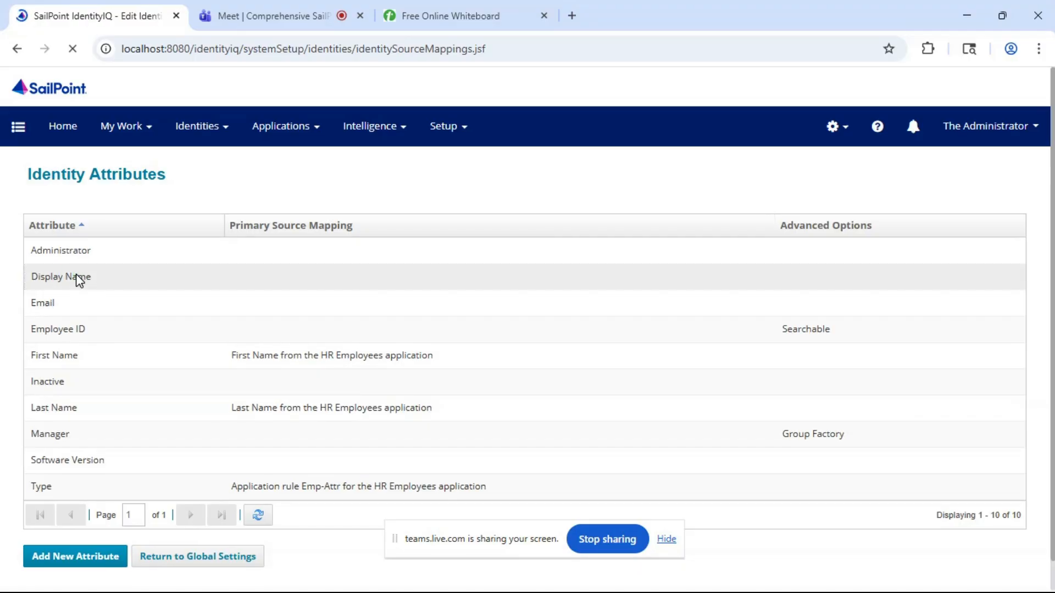
scroll(486, 240, "down", 3)
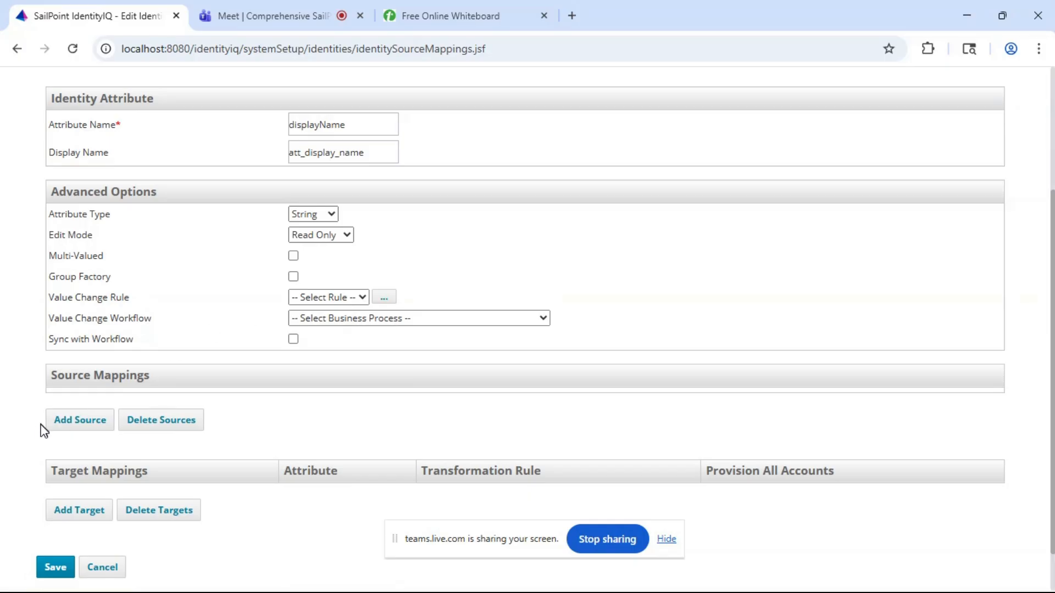
left_click(61, 422)
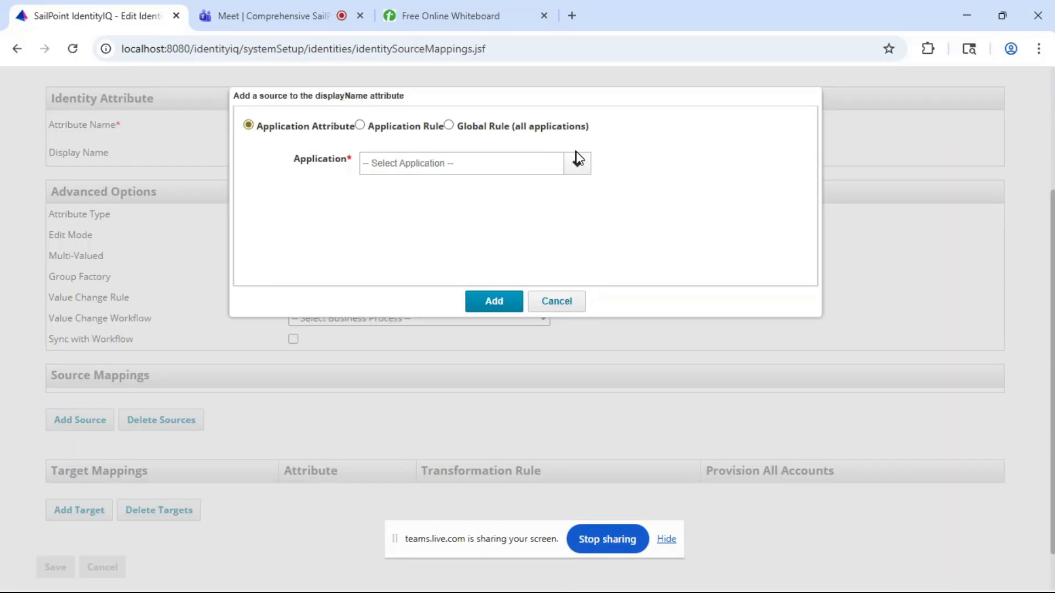
left_click(577, 164)
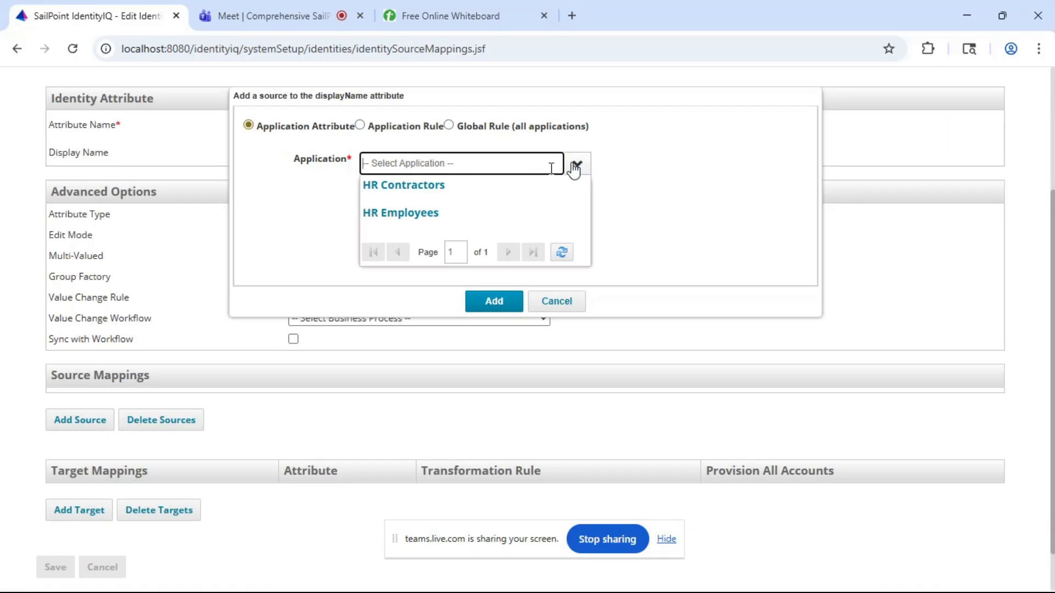
left_click(426, 215)
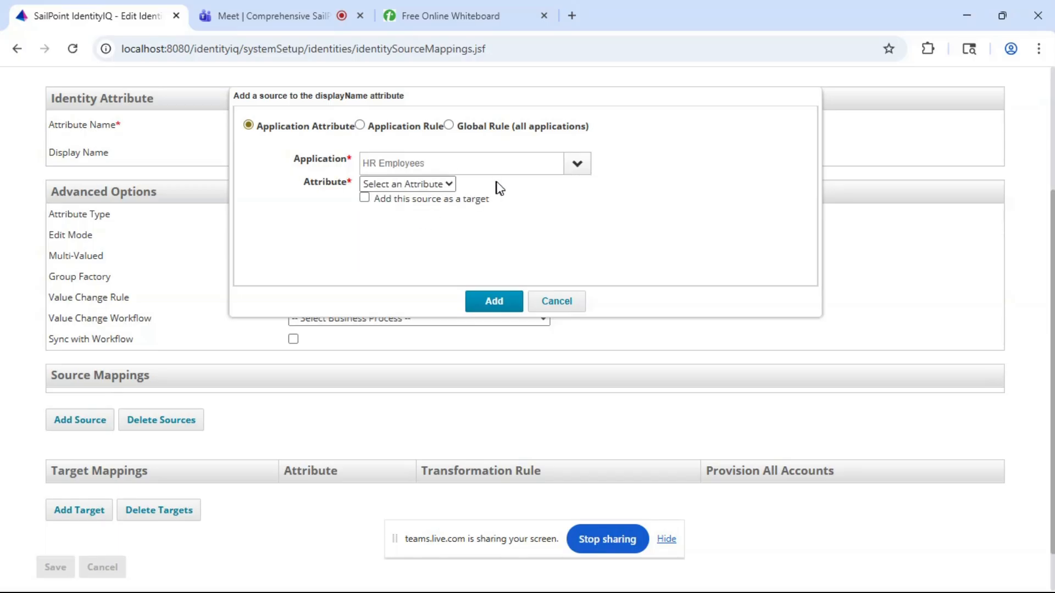
left_click(422, 186)
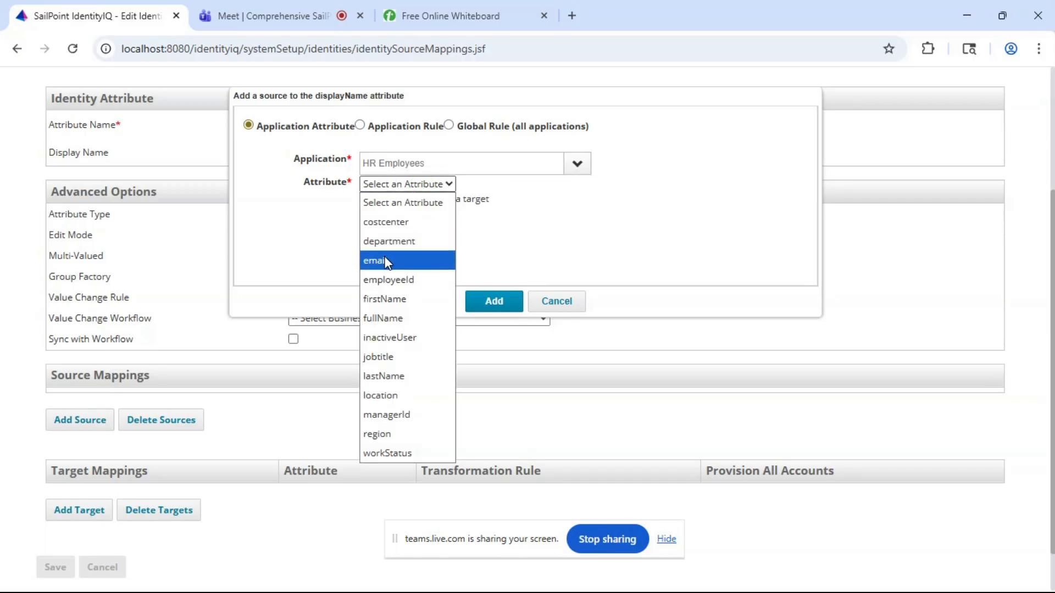
left_click(389, 318)
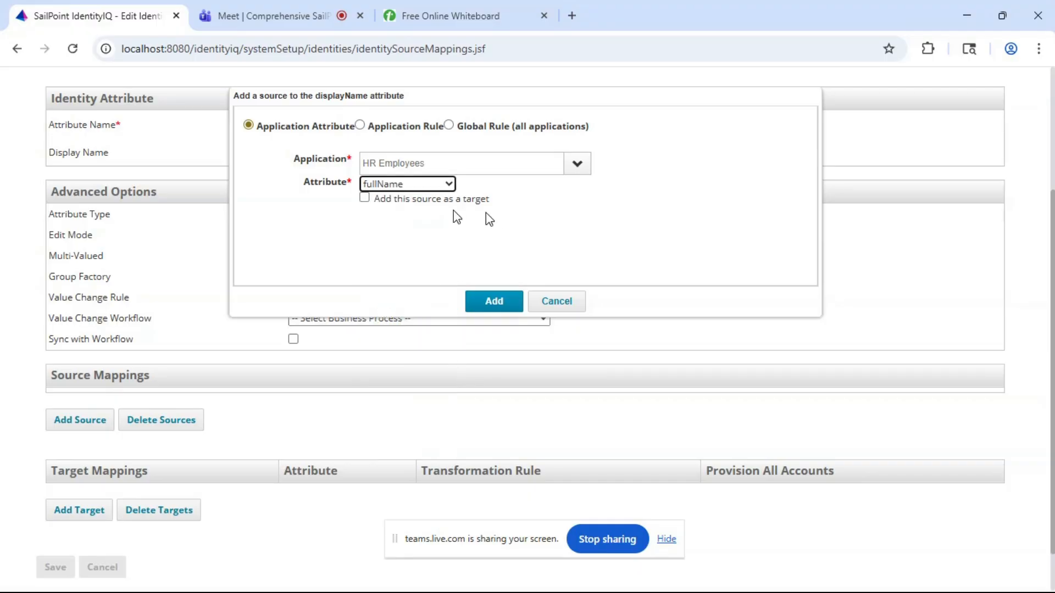
left_click(492, 304)
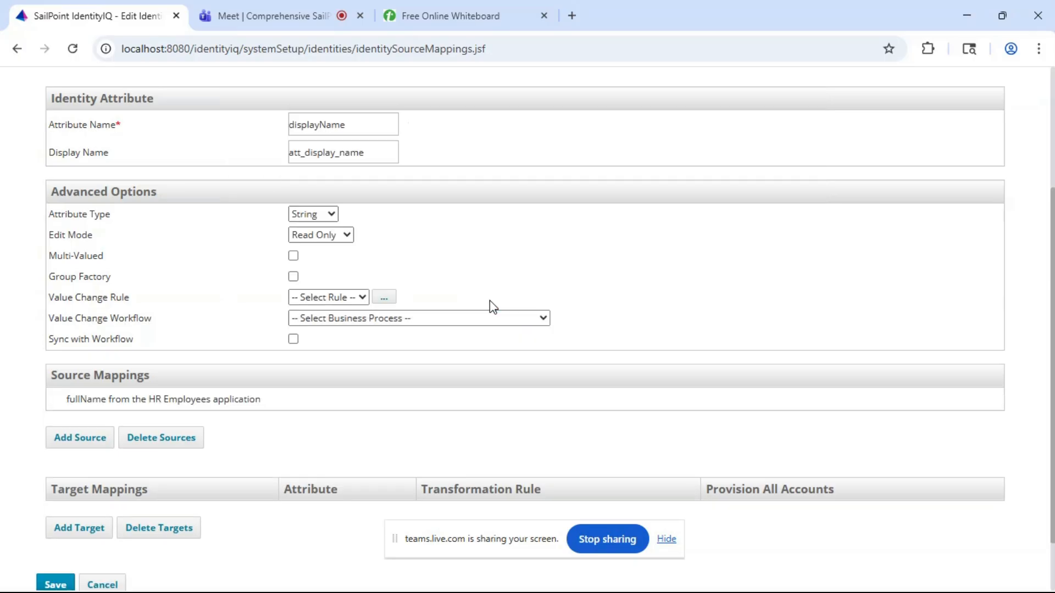
- Add fullName from the HR Contractors application as the second source mapping of displayName, and save the identity attribute
left_click(84, 438)
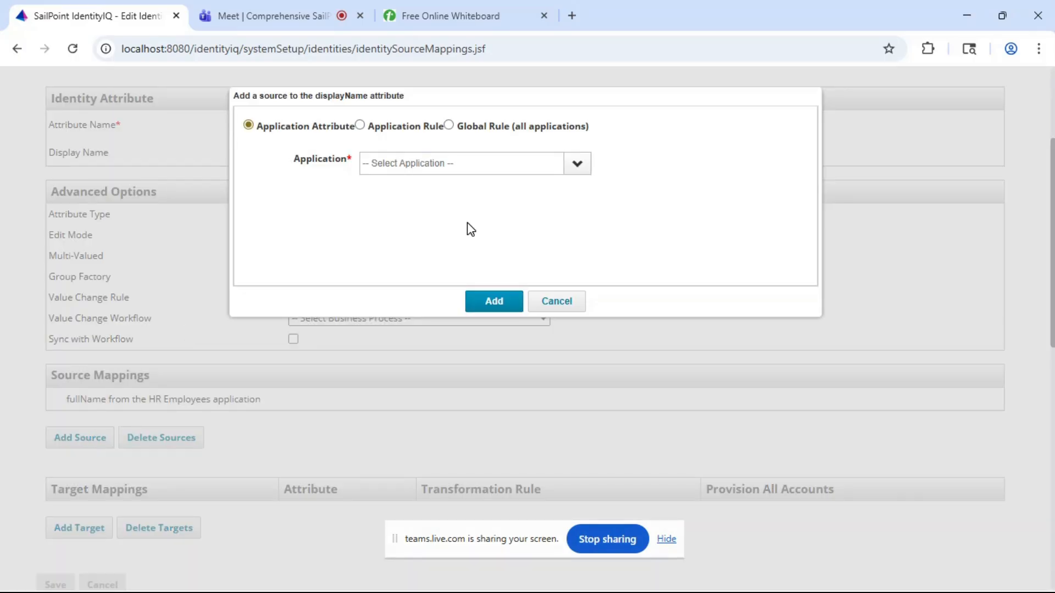
left_click(577, 169)
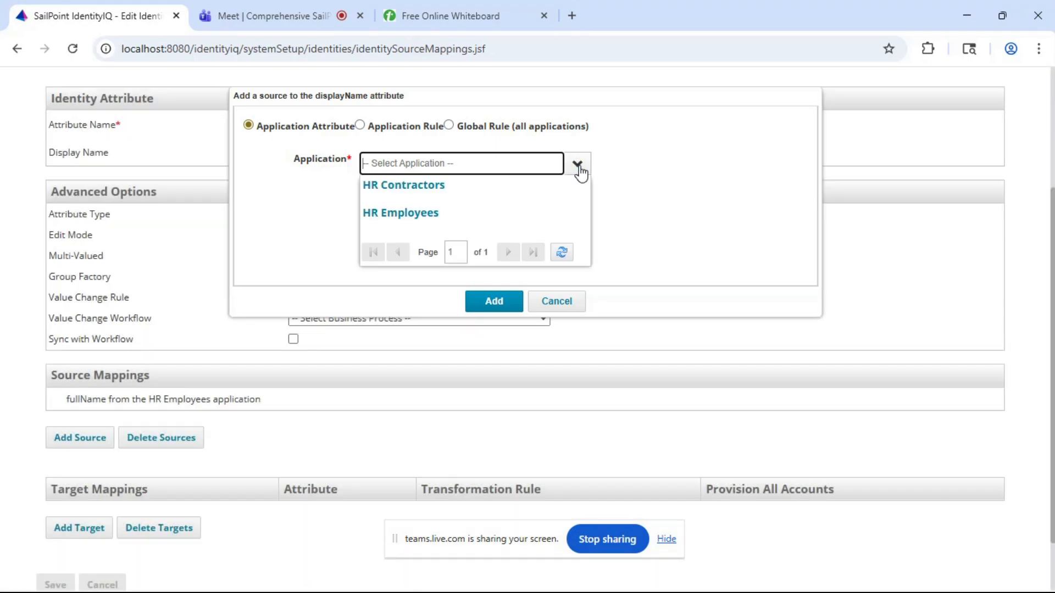
left_click(449, 195)
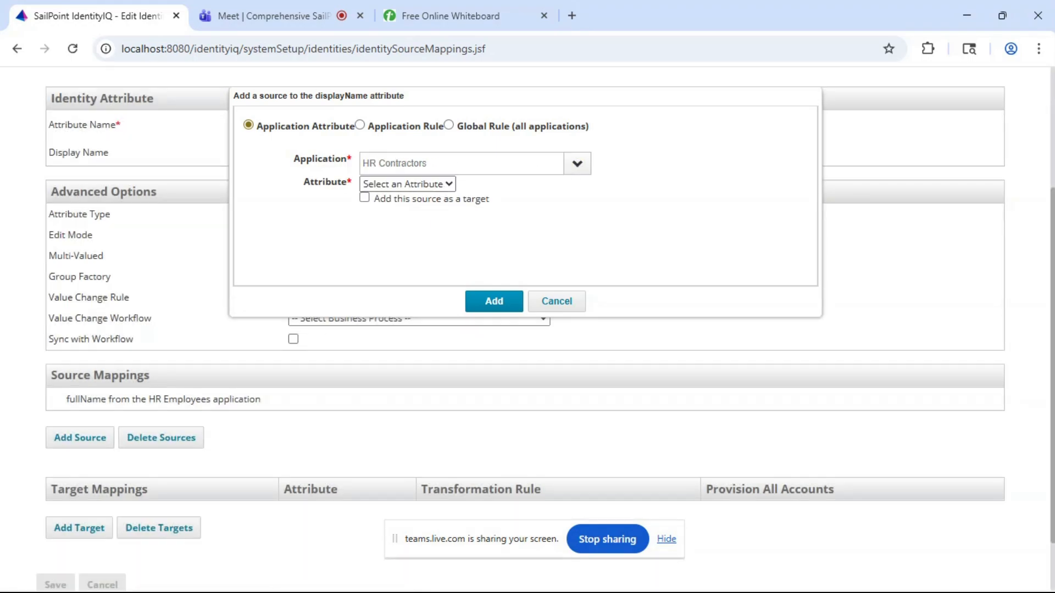
left_click(397, 186)
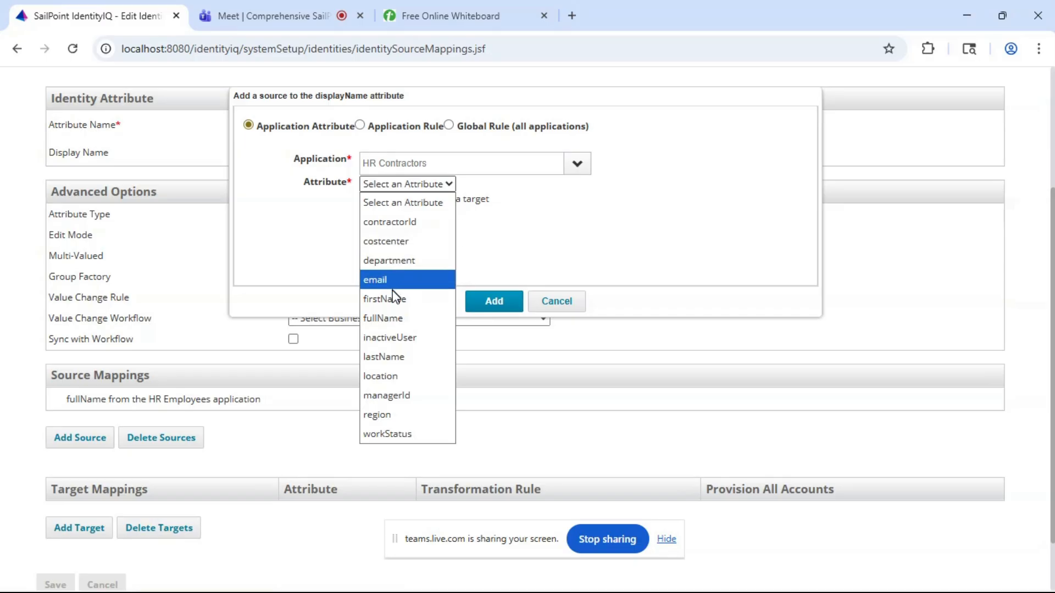
left_click(388, 318)
left_click(494, 303)
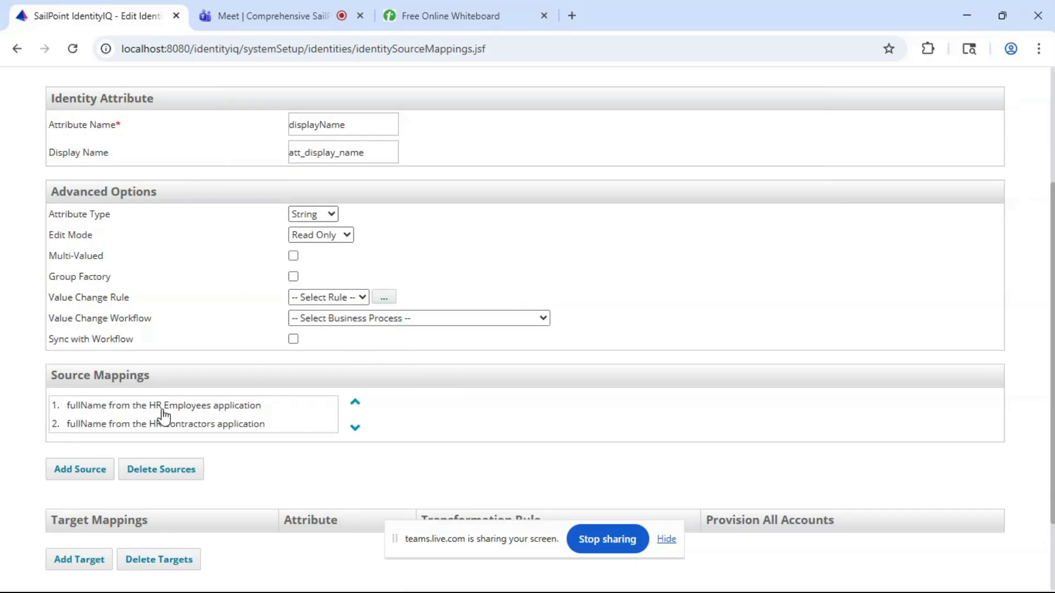
scroll(237, 487, "down", 3)
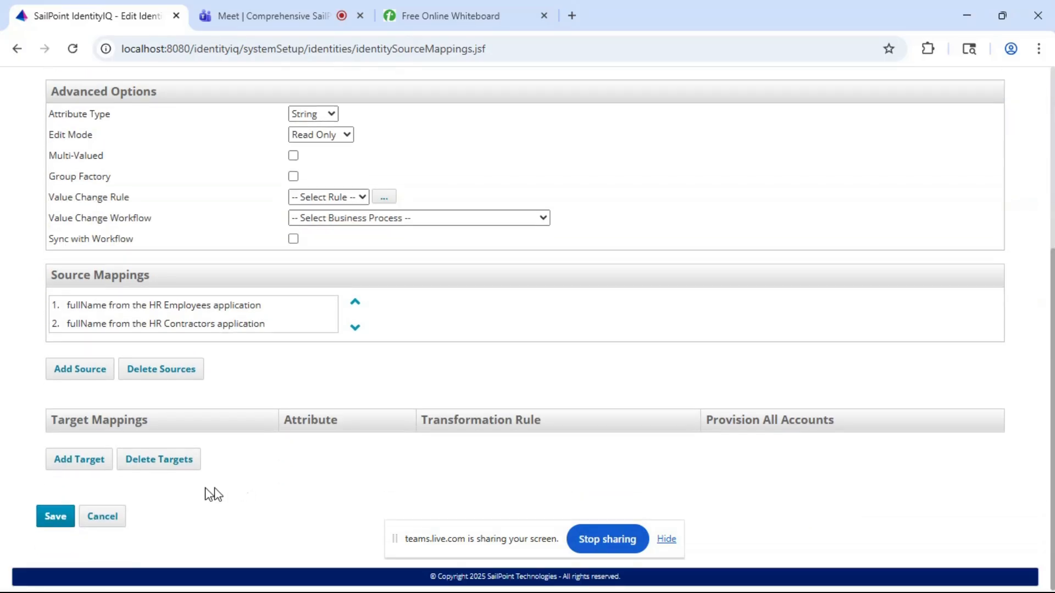
left_click(58, 516)
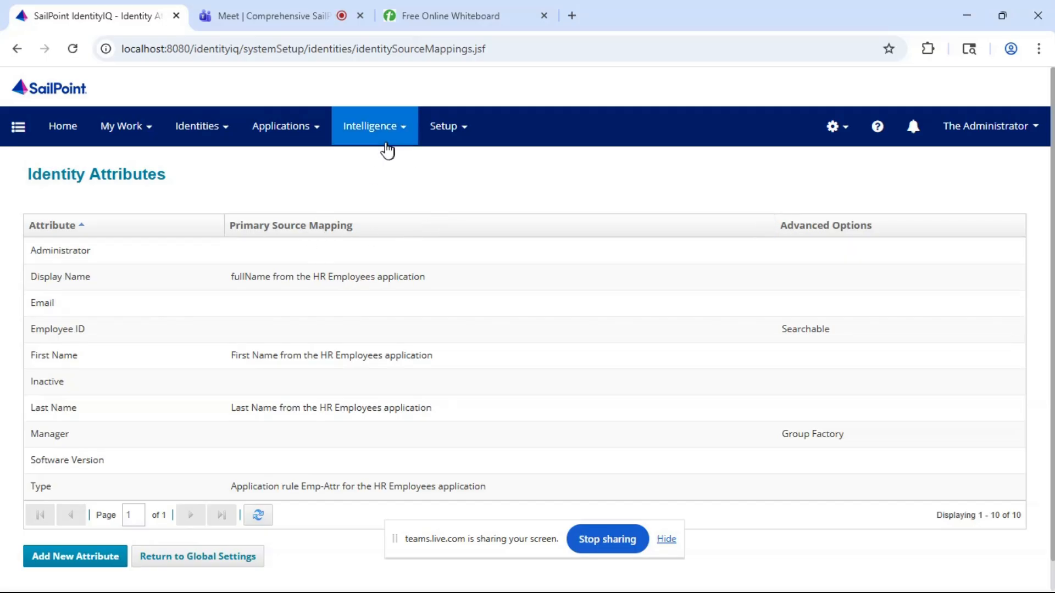
- Execute the Refresh Identity Cube task in the background and dismiss the confirmation
left_click(447, 129)
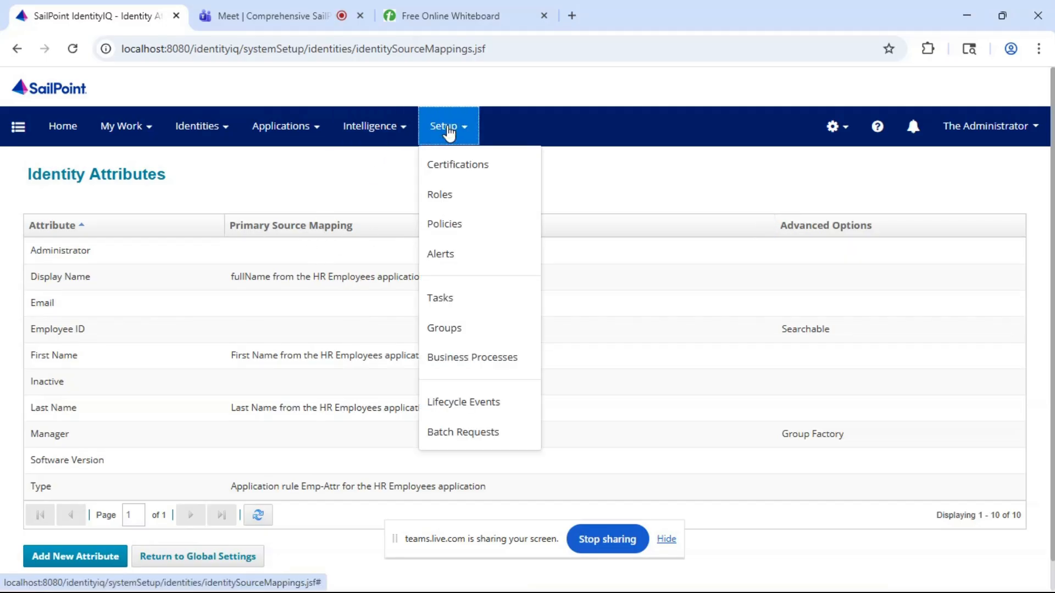
left_click(455, 310)
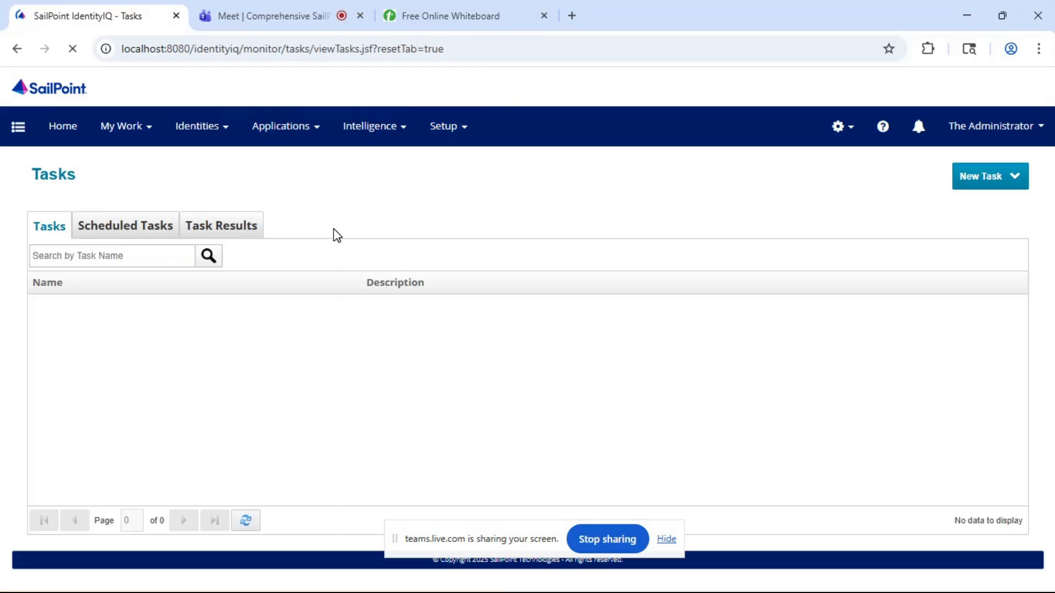
scroll(75, 367, "down", 1)
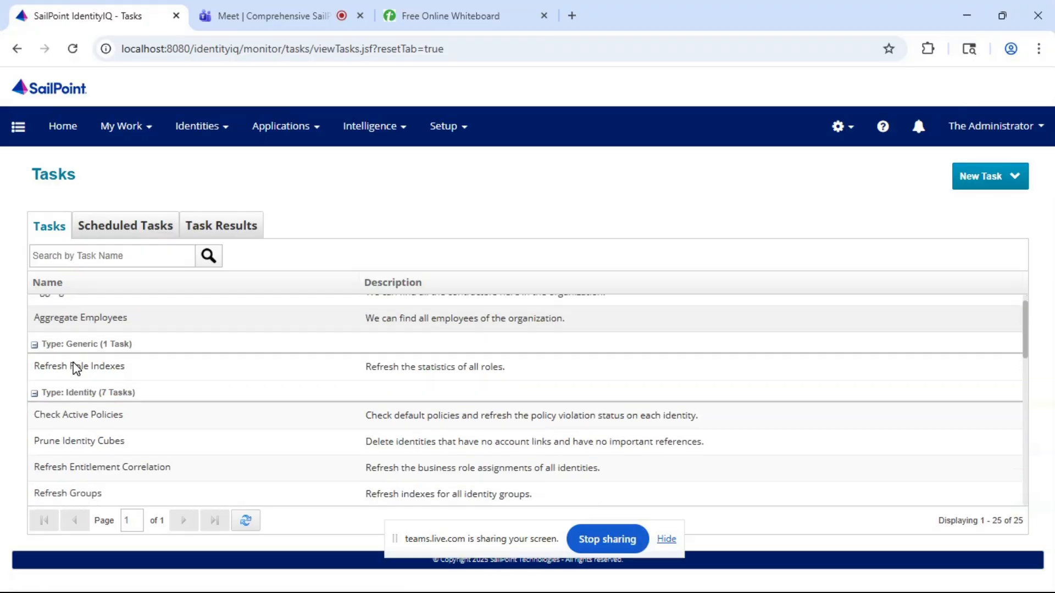
scroll(74, 368, "down", 1)
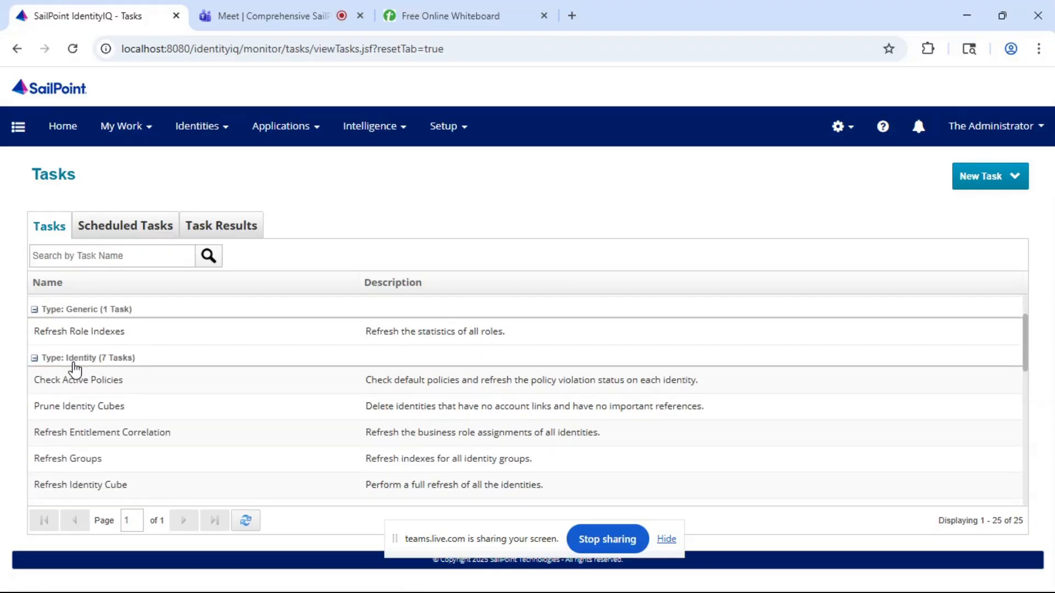
scroll(110, 434, "down", 1)
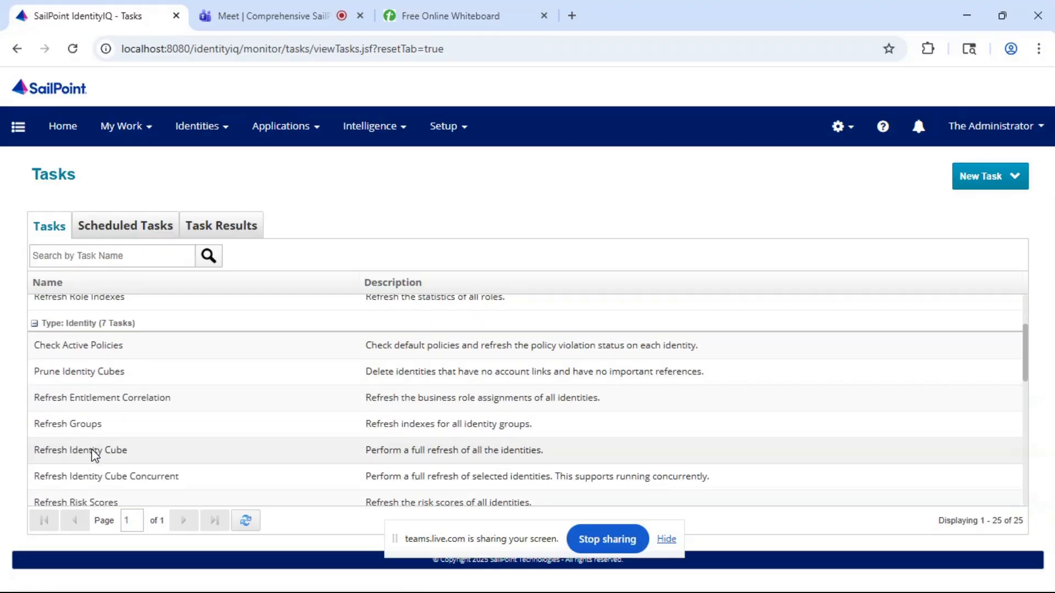
left_click(94, 453)
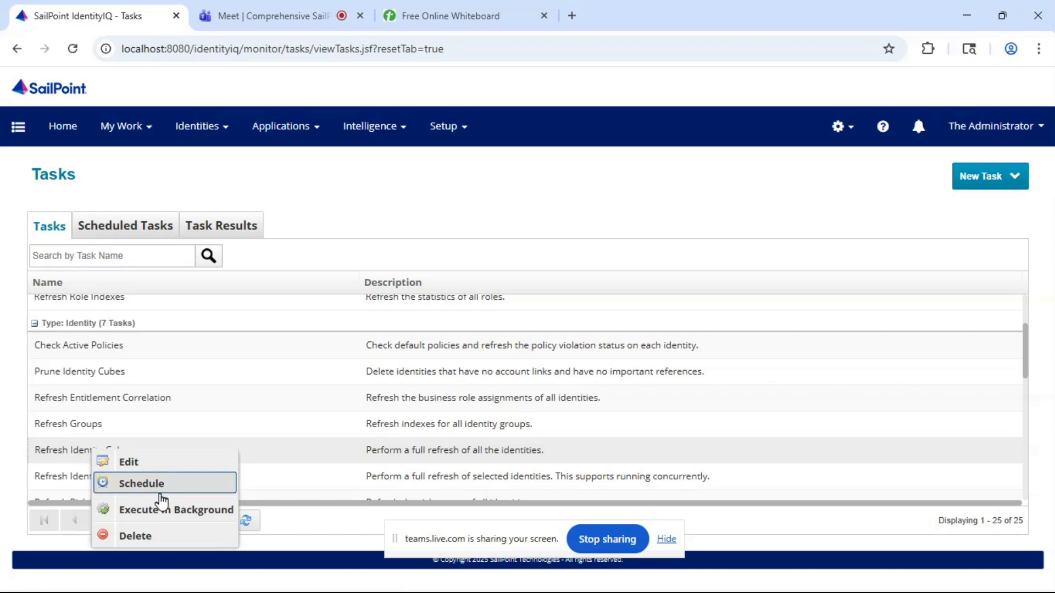
left_click(162, 518)
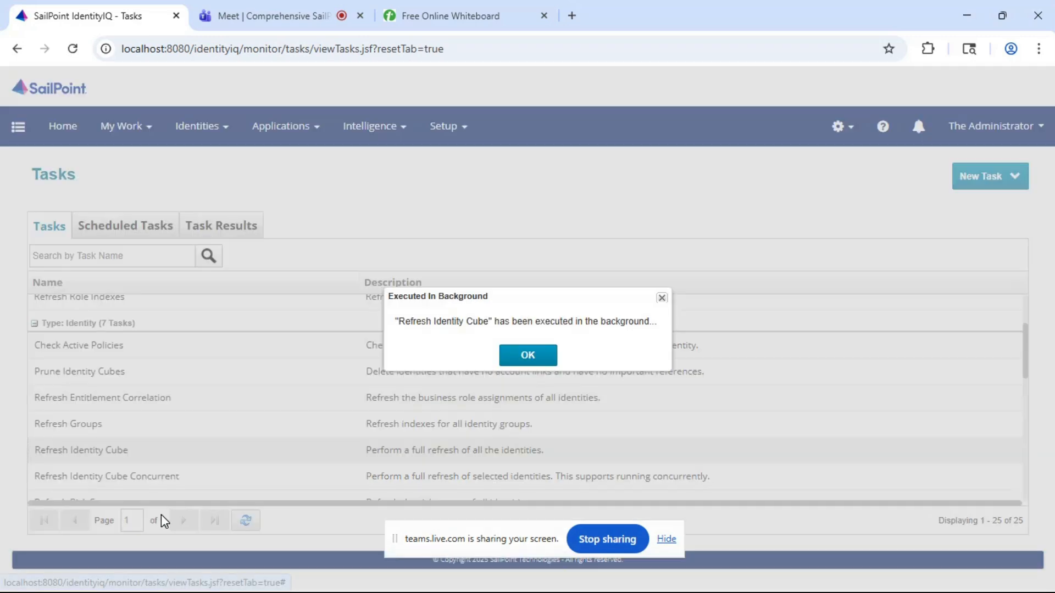
left_click(515, 356)
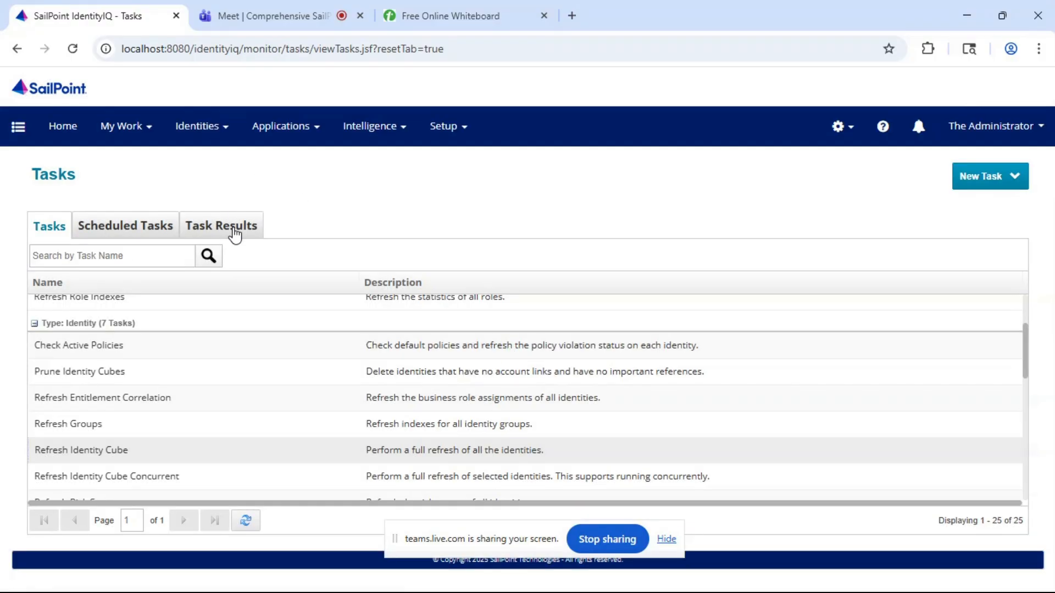
- Refresh the task results and examine the details of the latest Refresh Identity Cube run
left_click(233, 230)
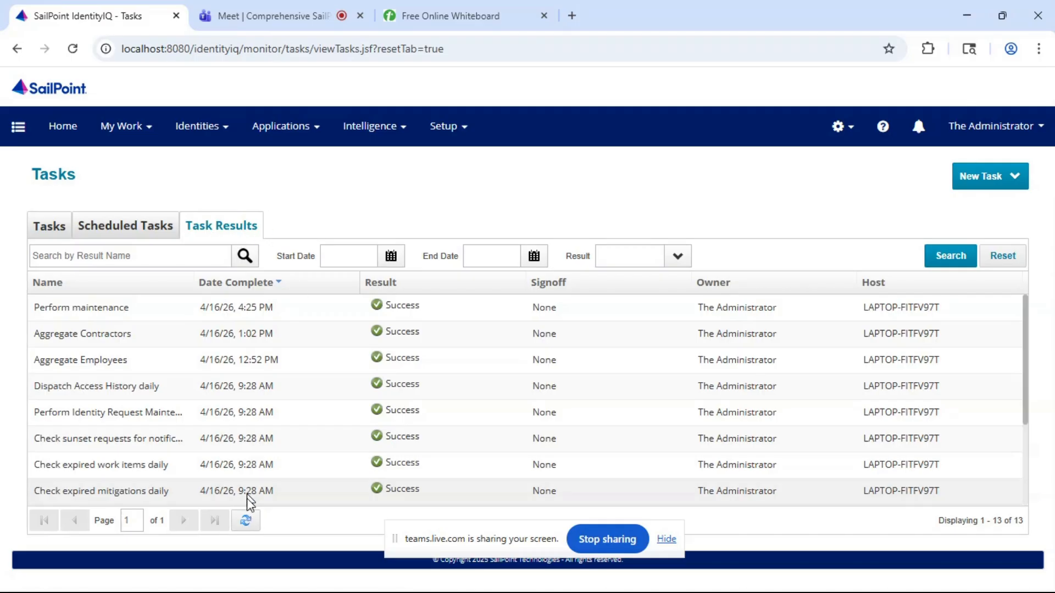
left_click(246, 526)
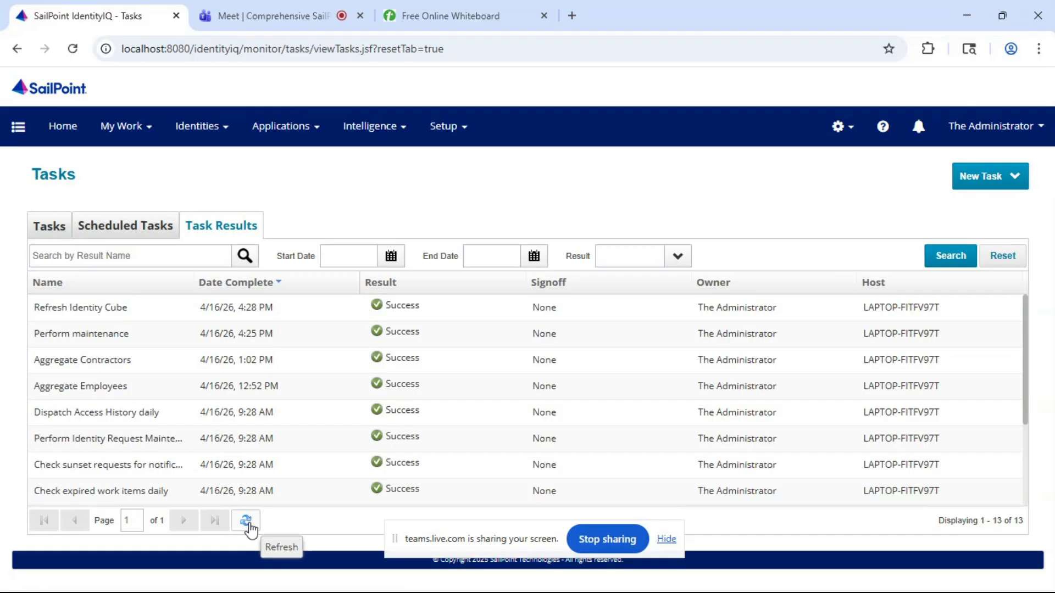
left_click(114, 307)
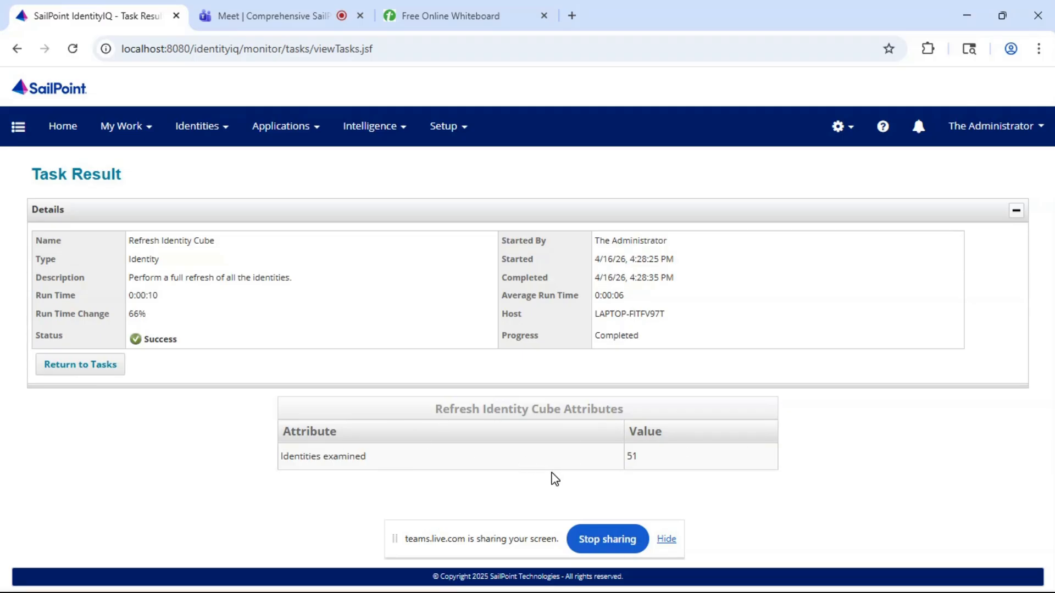
- Review the name and type attributes in the Identity Warehouse, and view a contractor identity's details
left_click(195, 131)
left_click(197, 165)
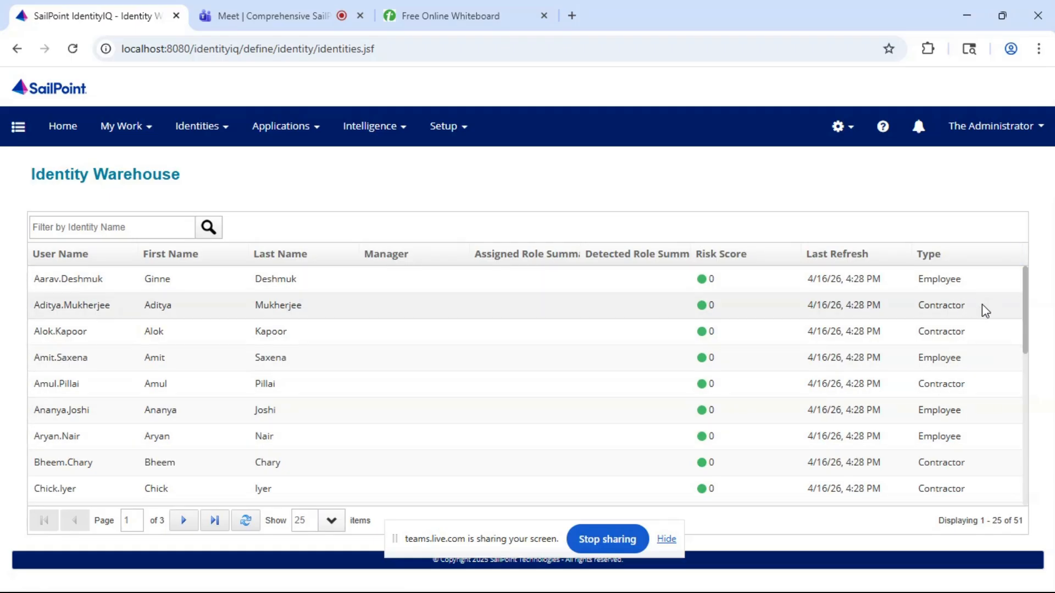
scroll(982, 306, "down", 1)
scroll(985, 310, "up", 1)
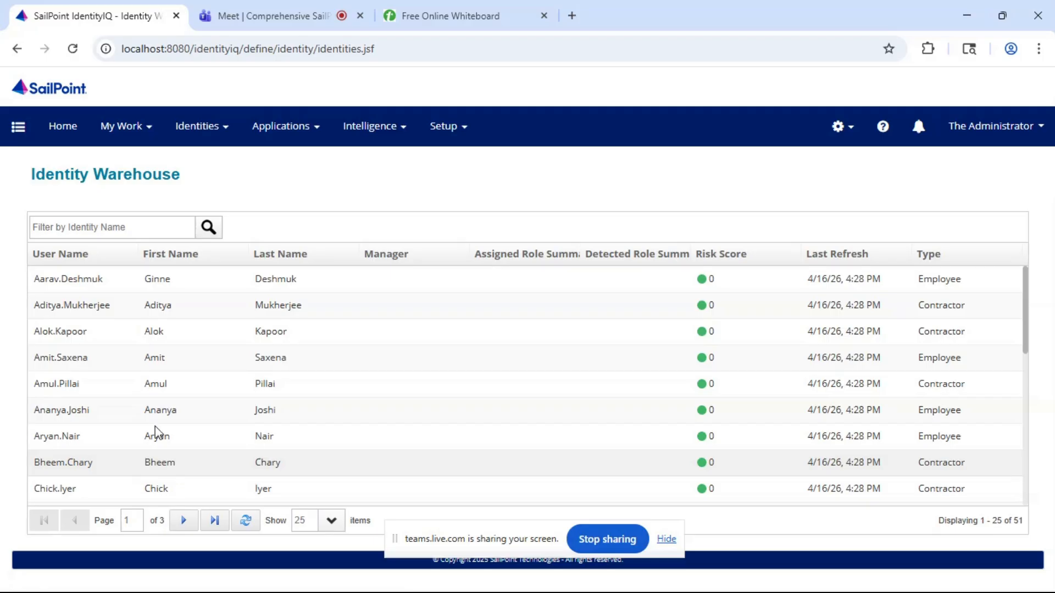
left_click(70, 464)
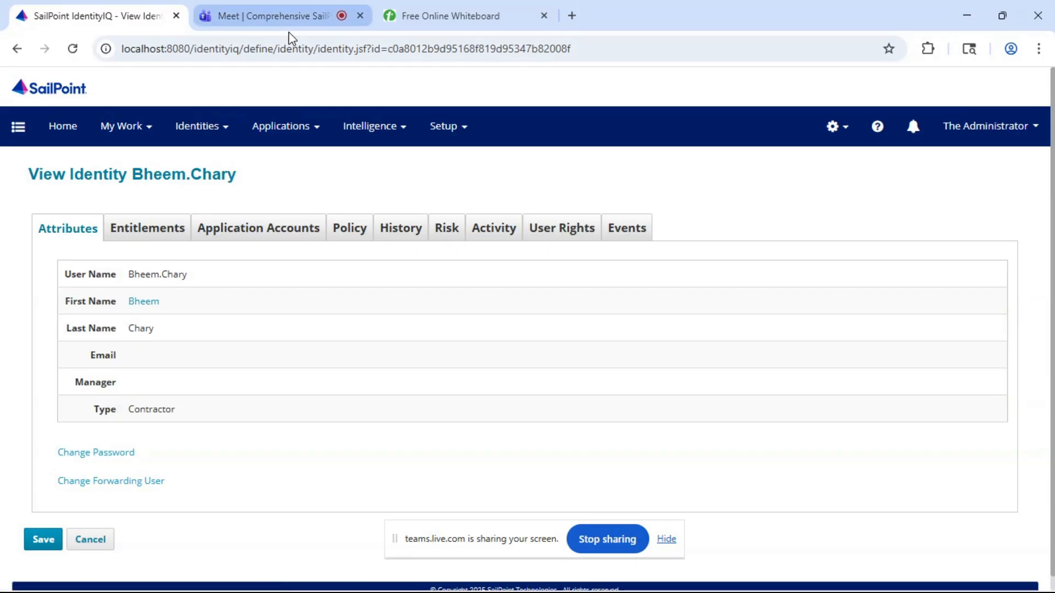
- Switch to the Teams meeting and unmute the microphone
mouse_move(260, 29)
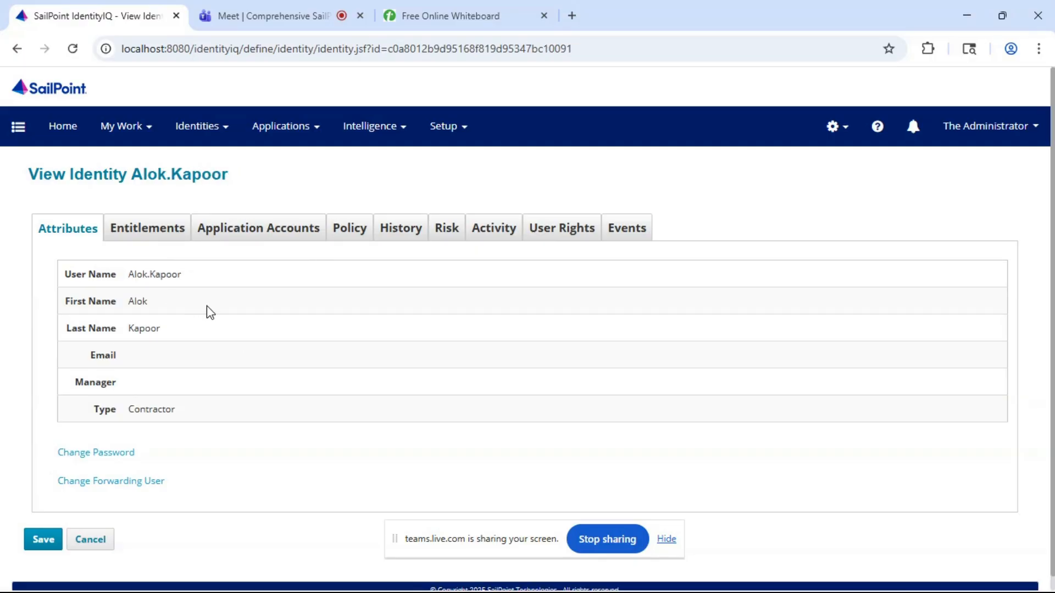
left_click(263, 9)
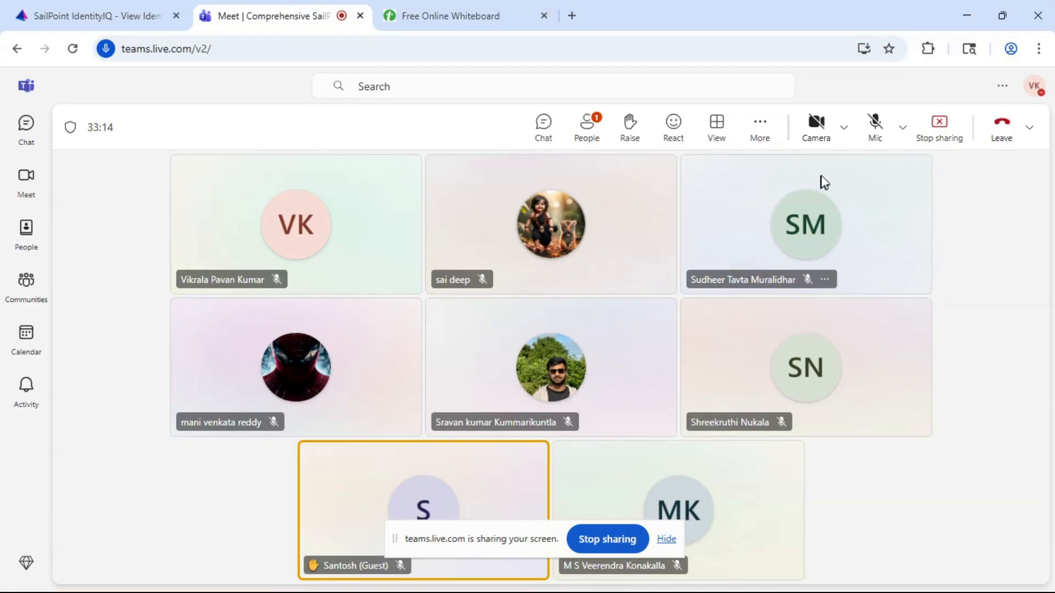
left_click(874, 122)
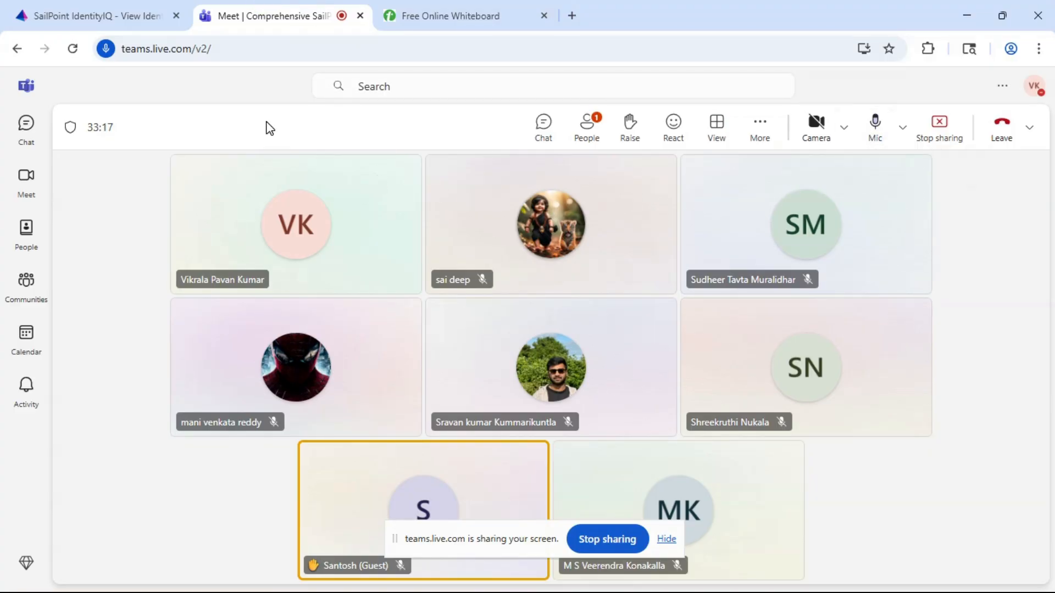
- Switch to SailPoint IdentityIQ and open the First Name attribute from the identity mappings in Global Settings
left_click(105, 14)
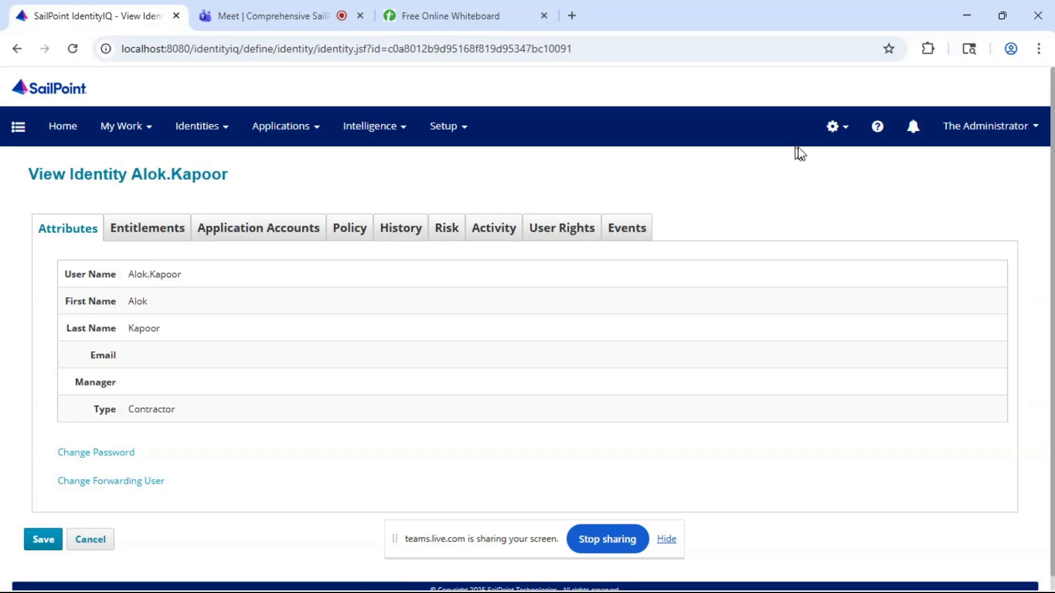
left_click(840, 138)
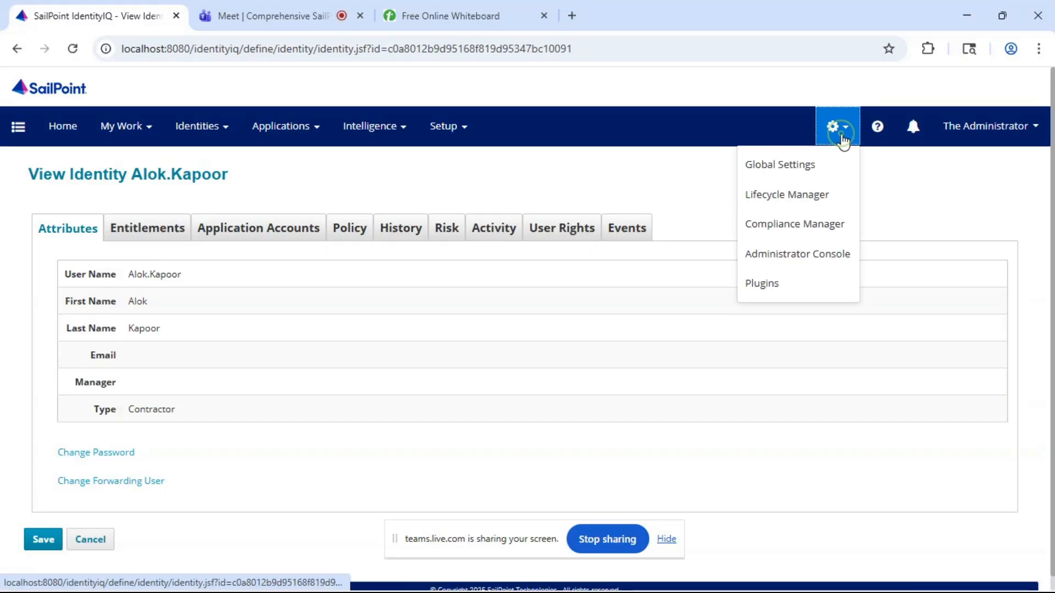
left_click(805, 164)
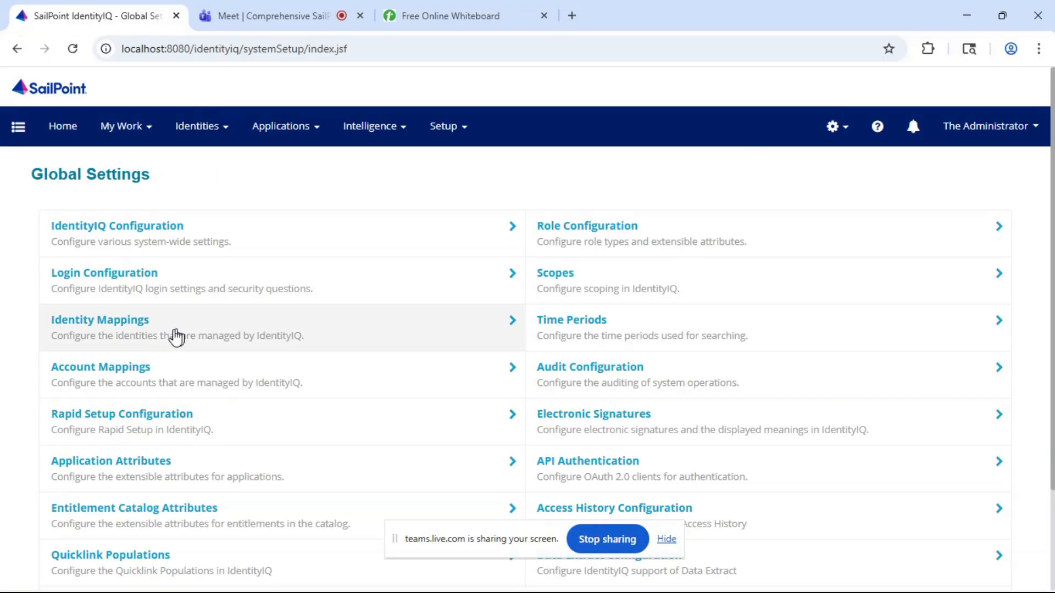
left_click(117, 329)
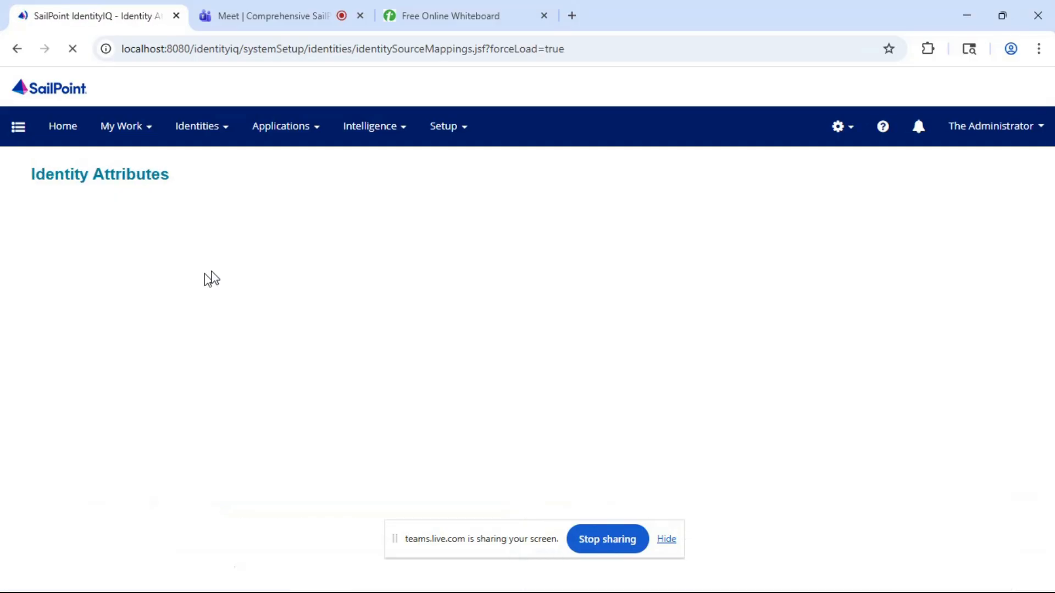
left_click(71, 361)
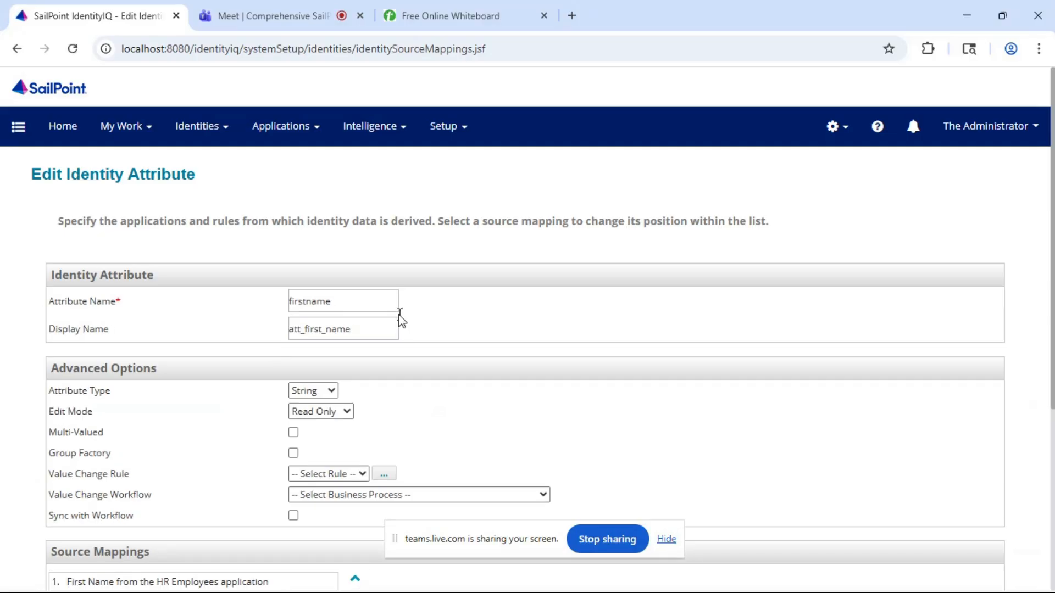
- Examine the First Name attribute's type choices, advanced options and source mappings
left_click(314, 391)
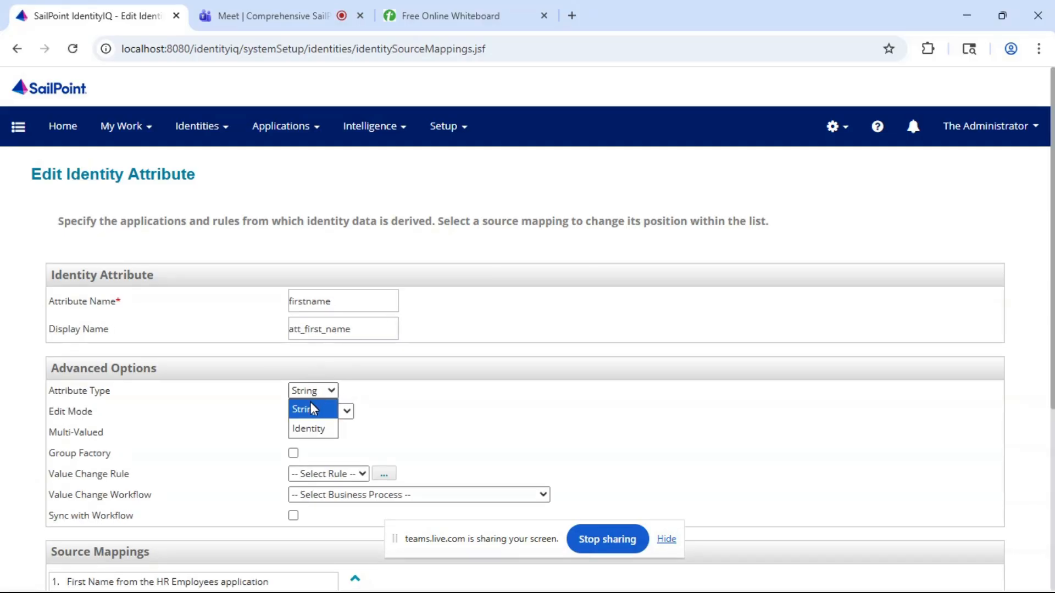
left_click(310, 419)
left_click(325, 390)
left_click(375, 391)
scroll(384, 391, "down", 5)
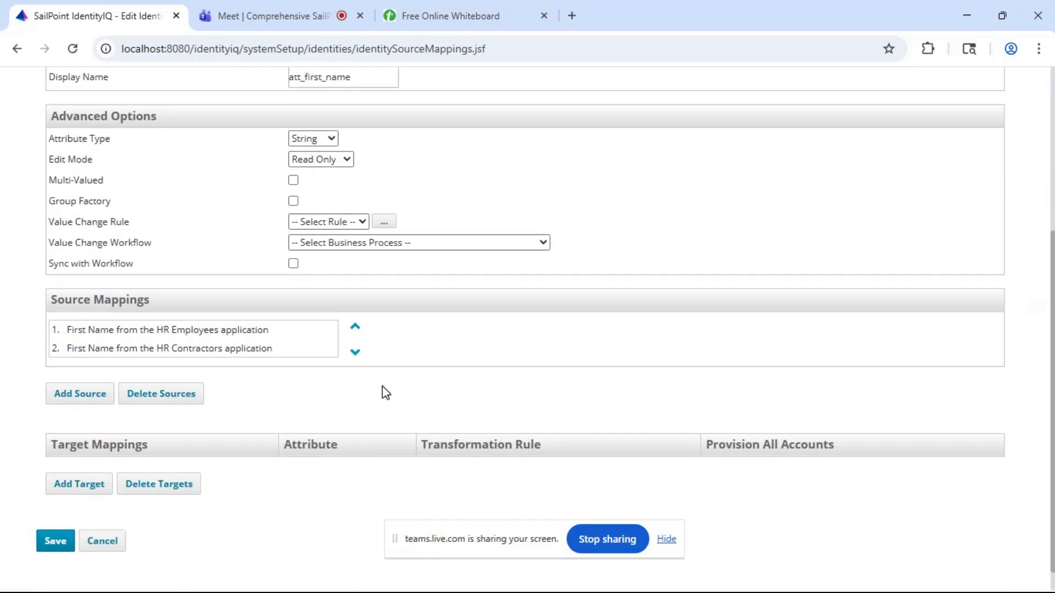
scroll(383, 393, "up", 3)
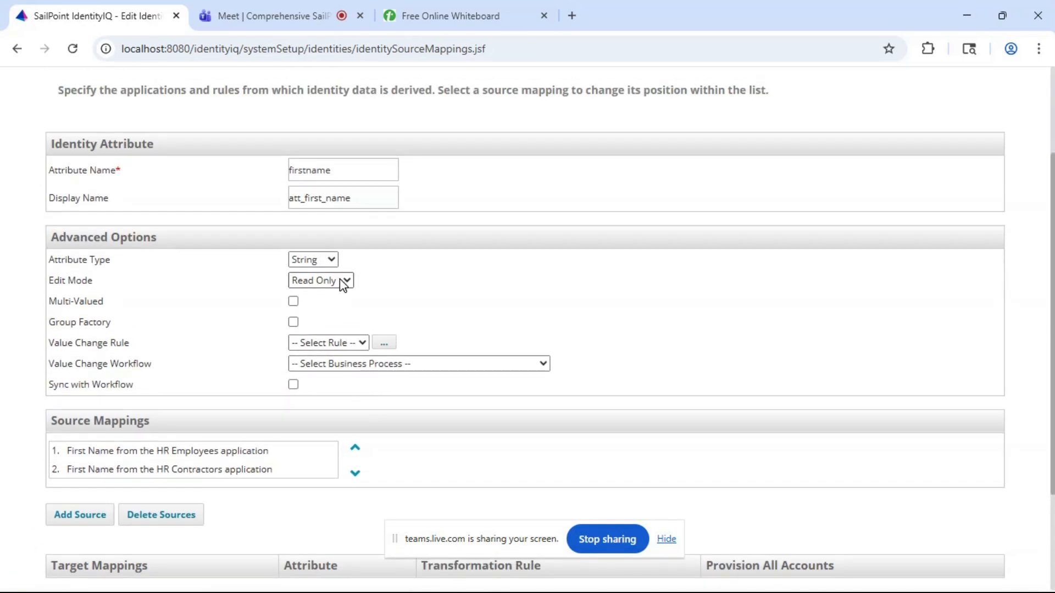
scroll(404, 291, "up", 3)
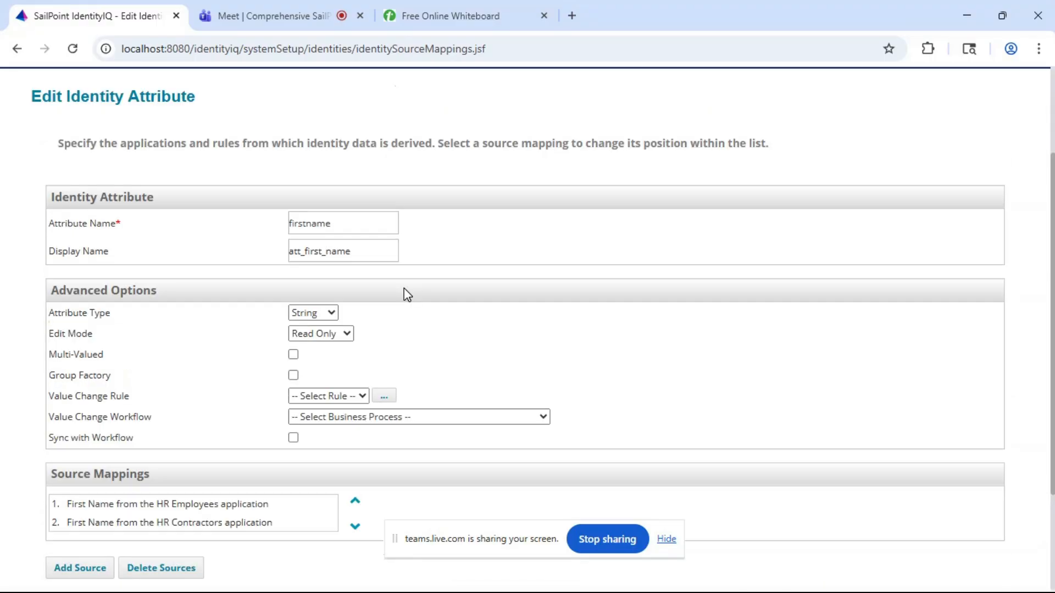
- Go back to the identities, and review the column headers of the IndiAuthEmployees workbook in Excel
mouse_move(205, 131)
left_click(206, 160)
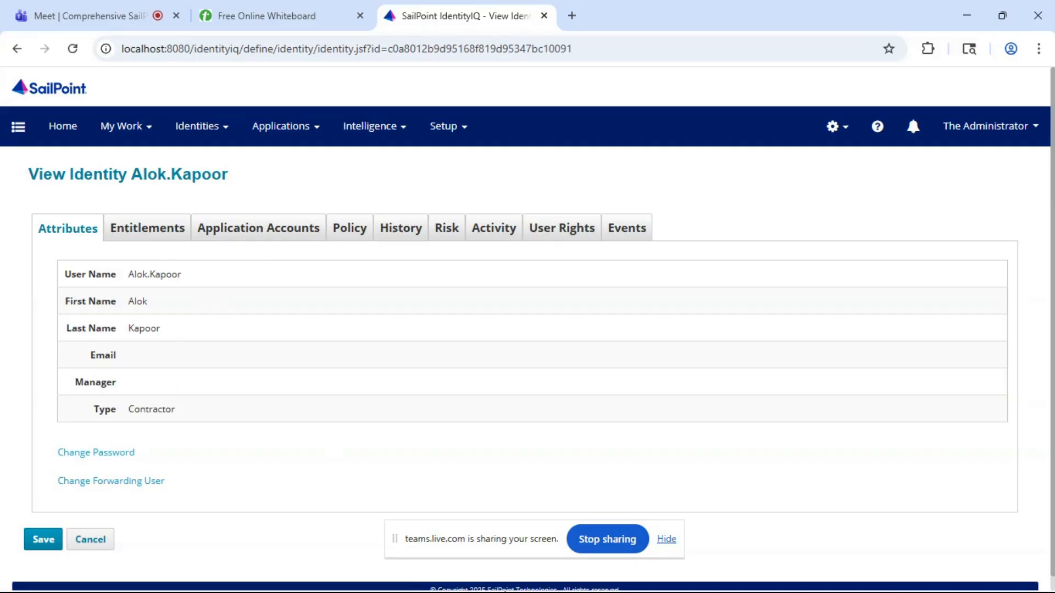
key("super")
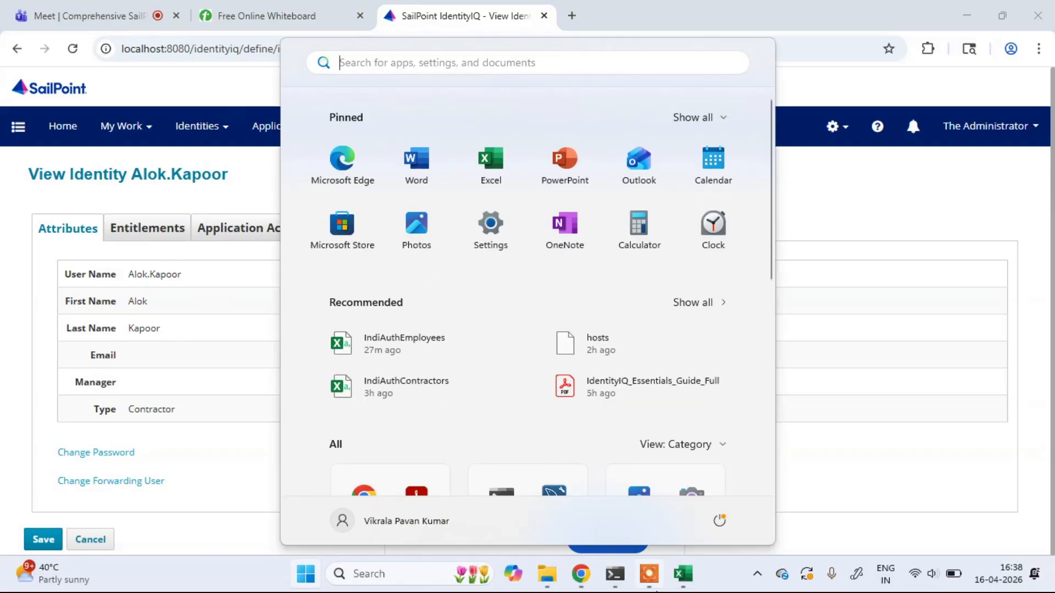
left_click(681, 575)
left_click(871, 332)
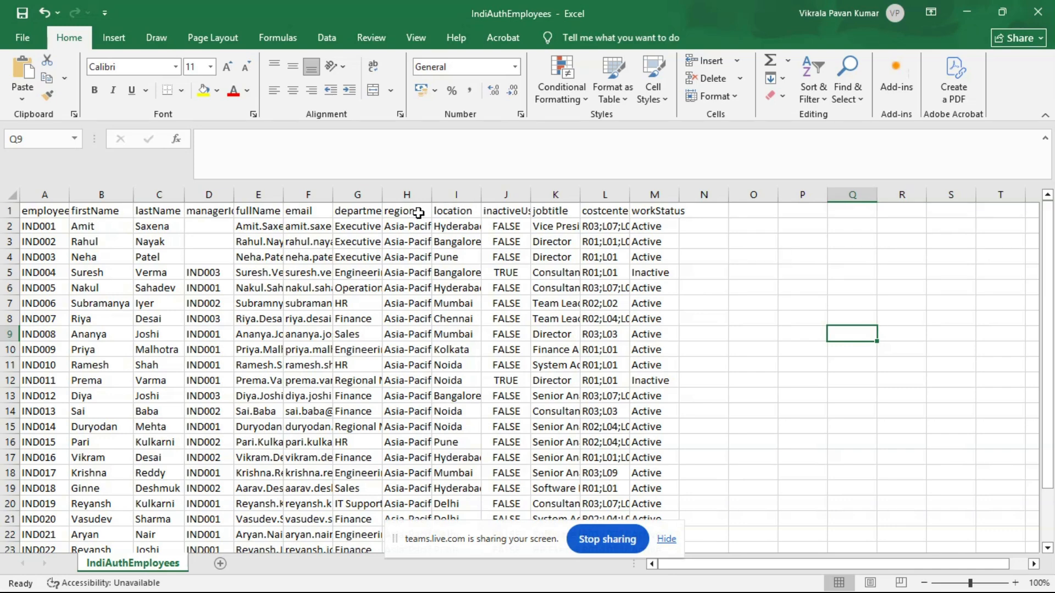
left_click(959, 10)
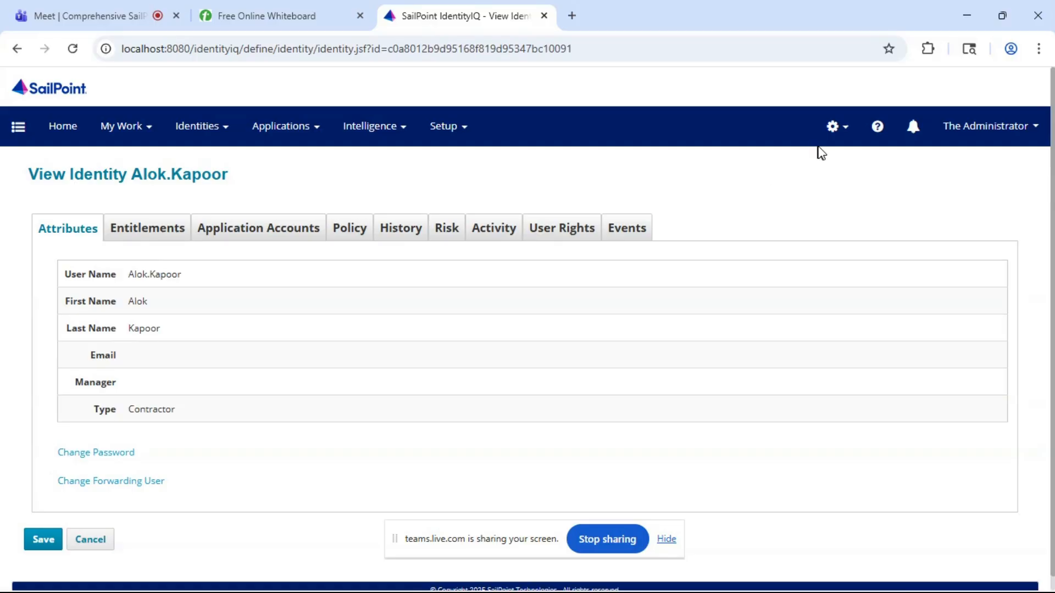
- In IdentityIQ's Global Settings, look at the Application Attributes page and open the Identity Mappings list
left_click(844, 144)
left_click(796, 164)
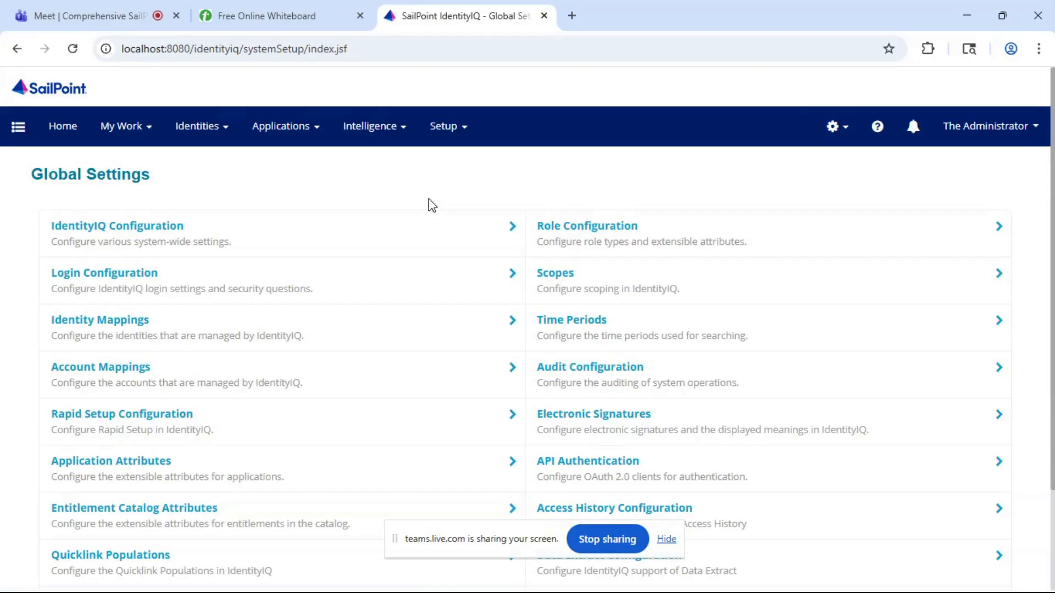
scroll(186, 405, "down", 1)
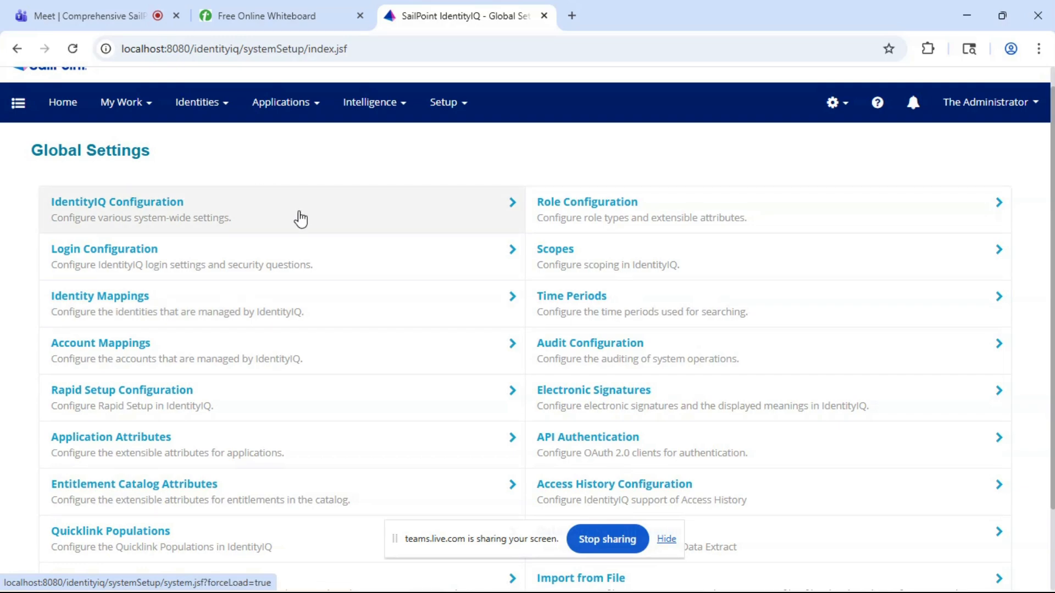
left_click(122, 444)
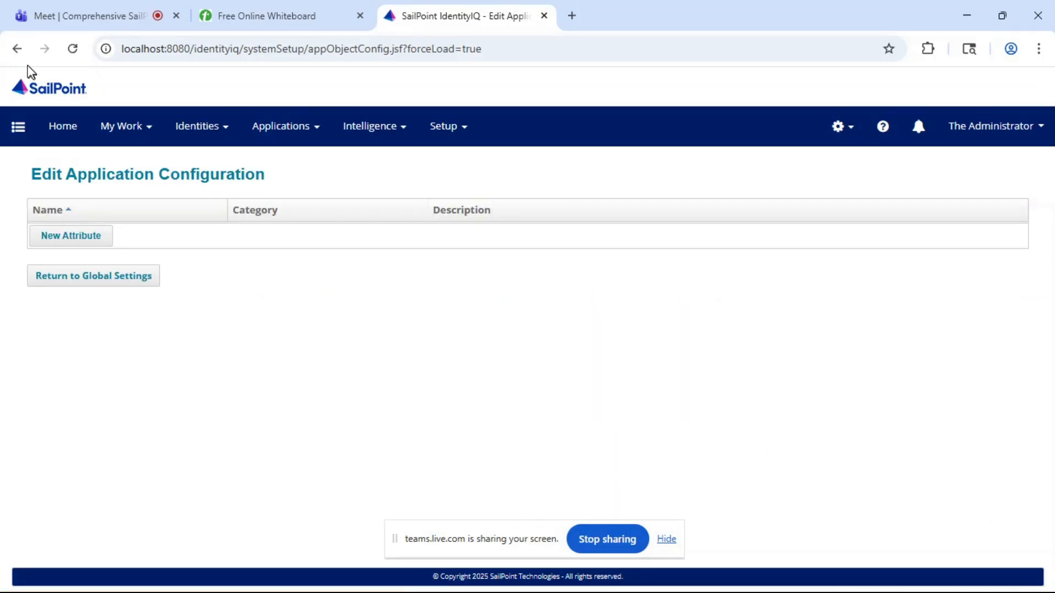
left_click(17, 49)
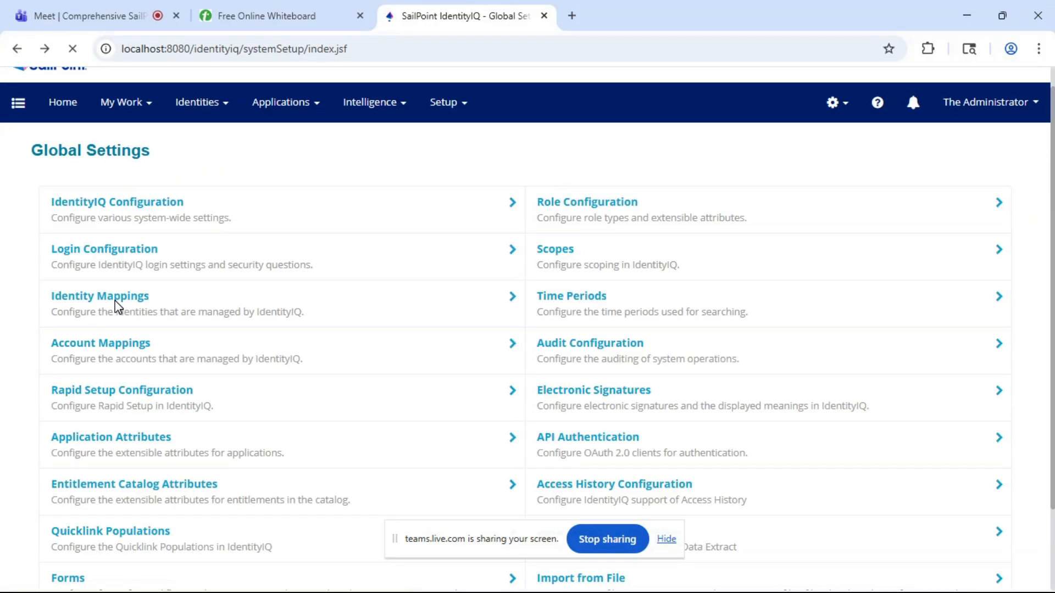
left_click(82, 292)
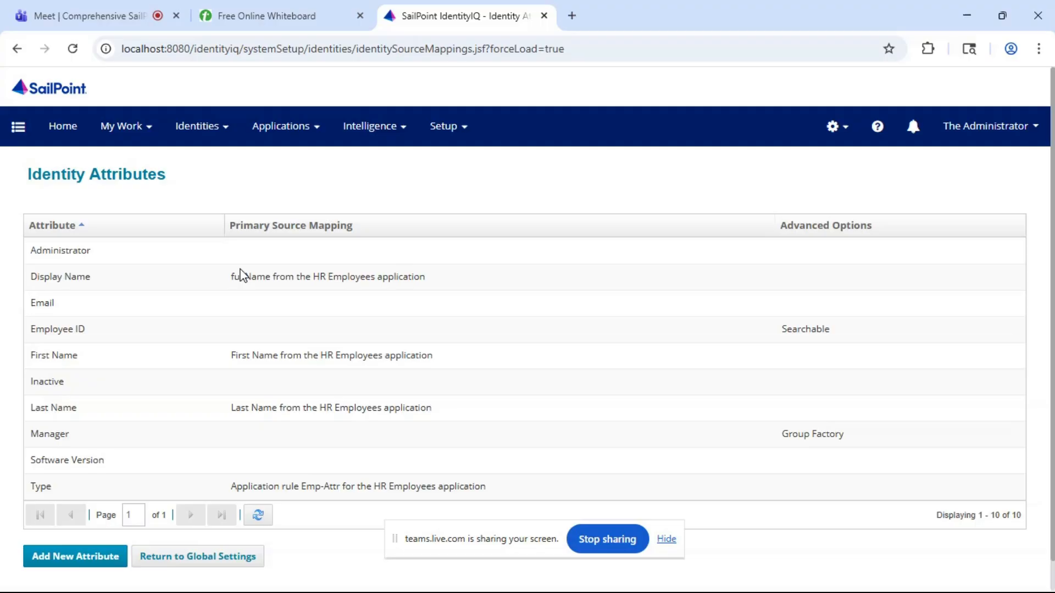
scroll(240, 275, "down", 1)
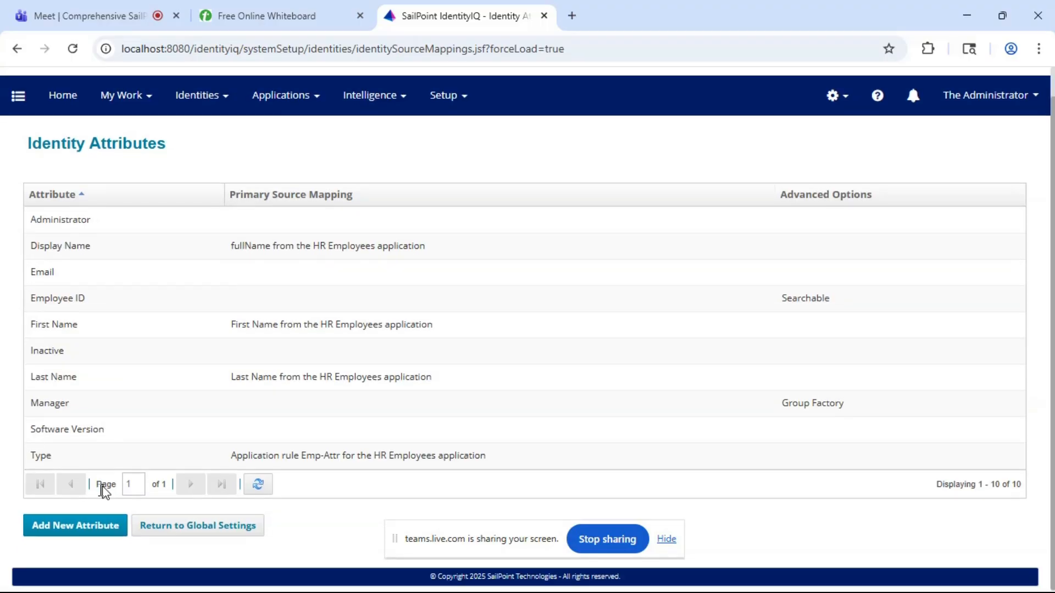
- Reorder the browser tabs so the Teams meeting is last, check the meeting and return to IdentityIQ
left_click_drag(87, 7, 813, 123)
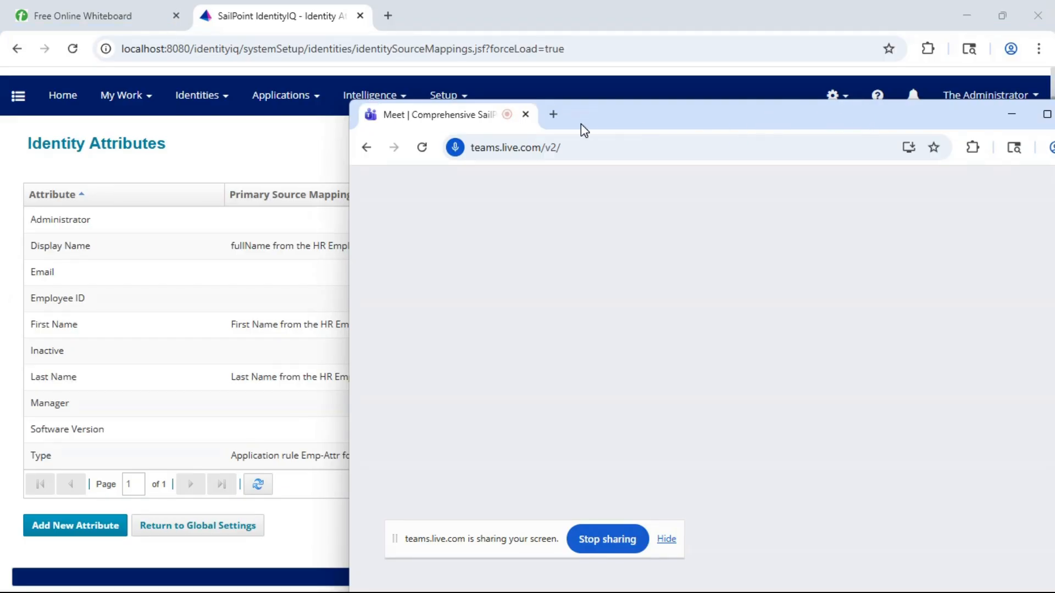
left_click_drag(459, 117, 469, 2)
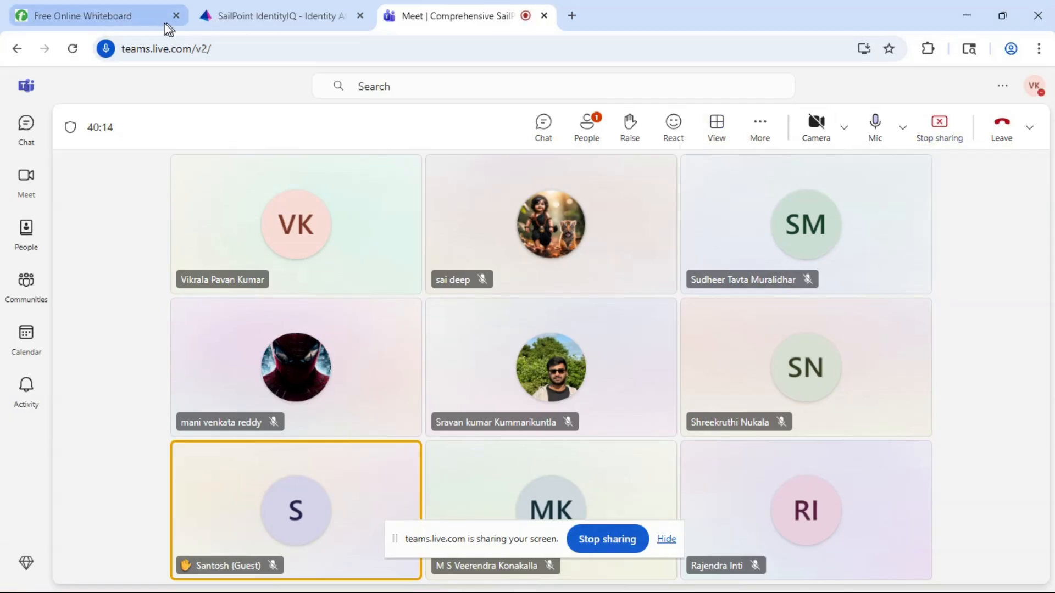
left_click(265, 11)
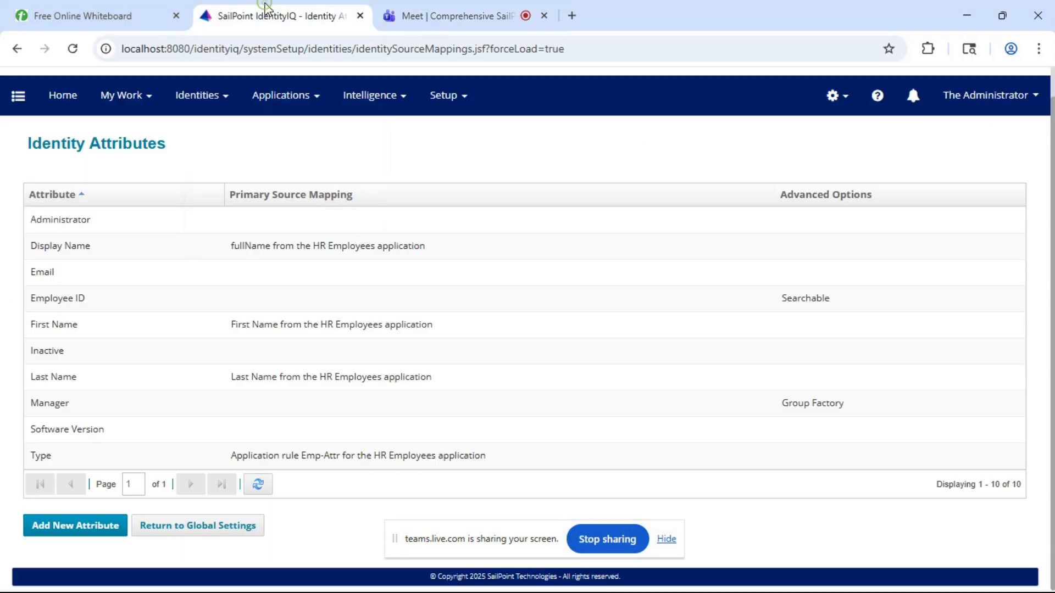
left_click(419, 12)
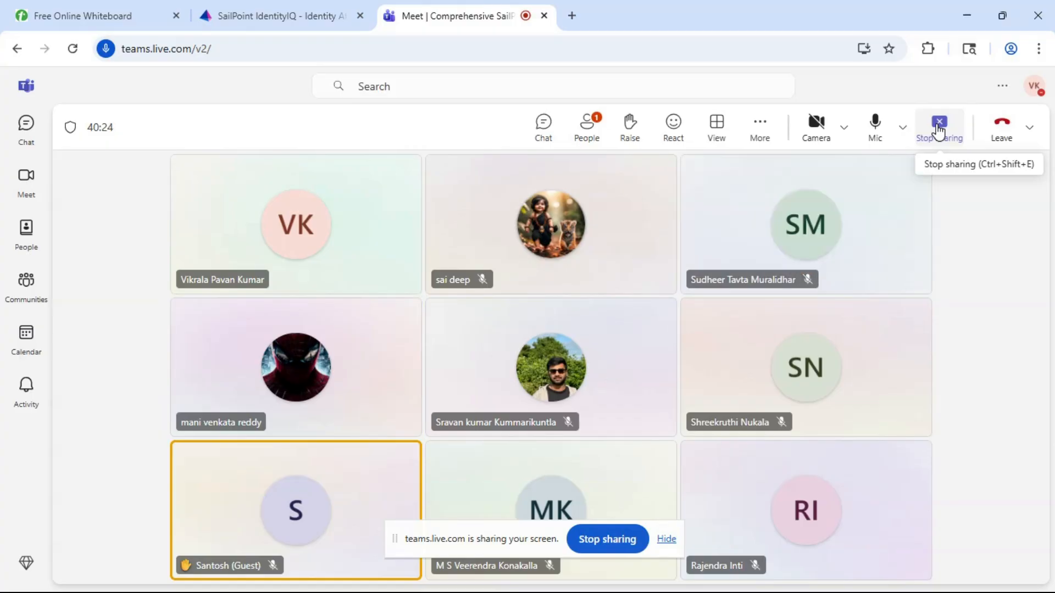
left_click(288, 11)
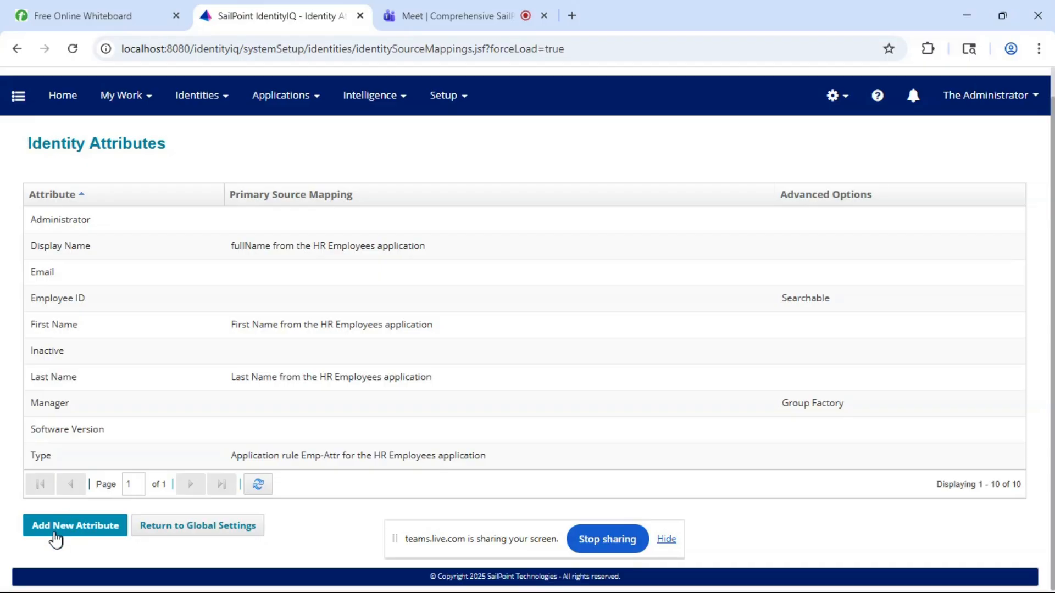
- Create a new identity attribute and set its attribute name to department
left_click(66, 528)
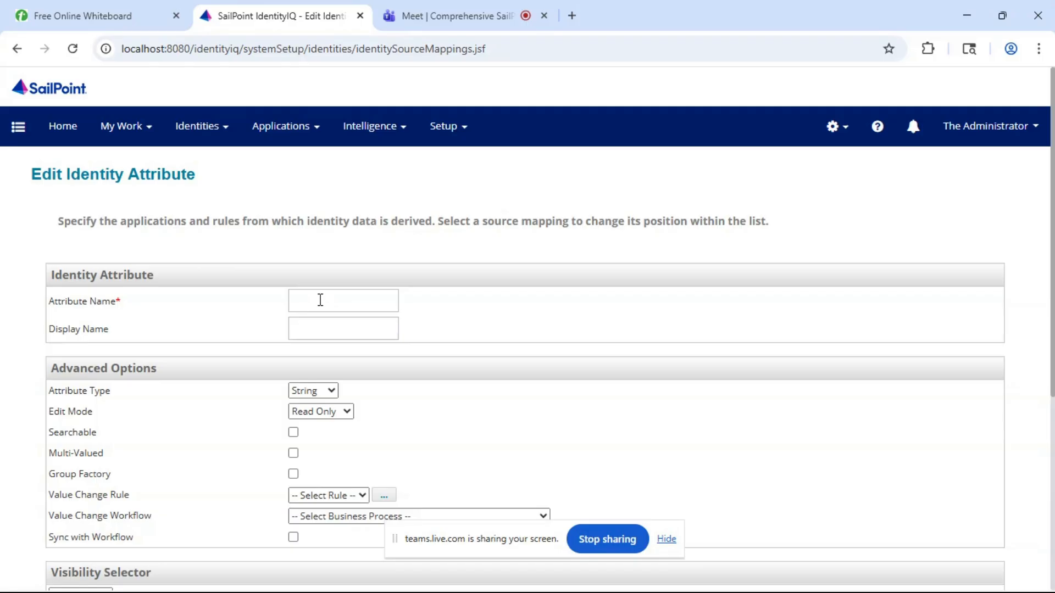
left_click(321, 300)
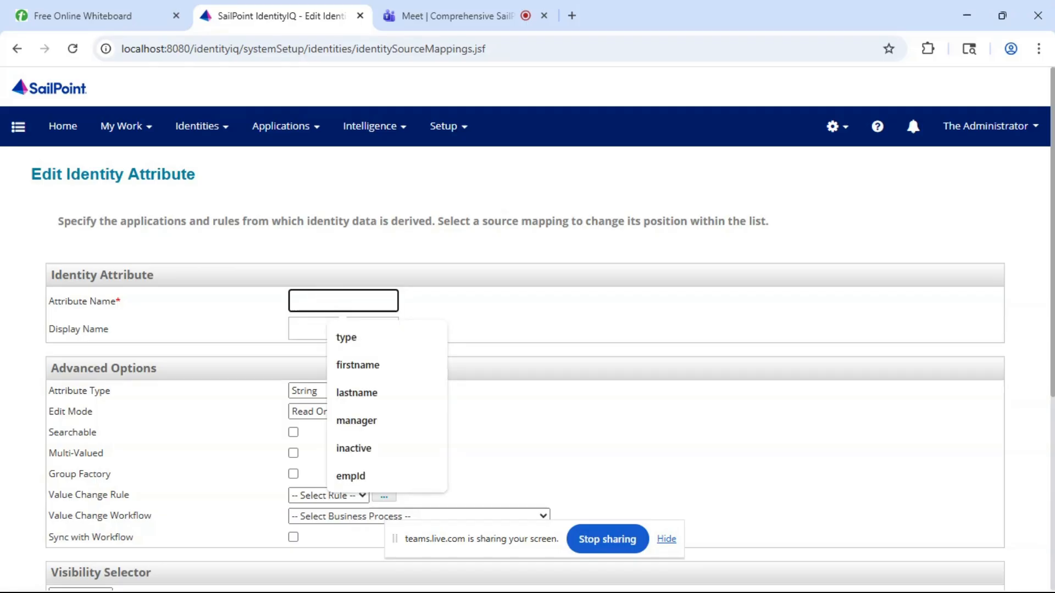
type("De")
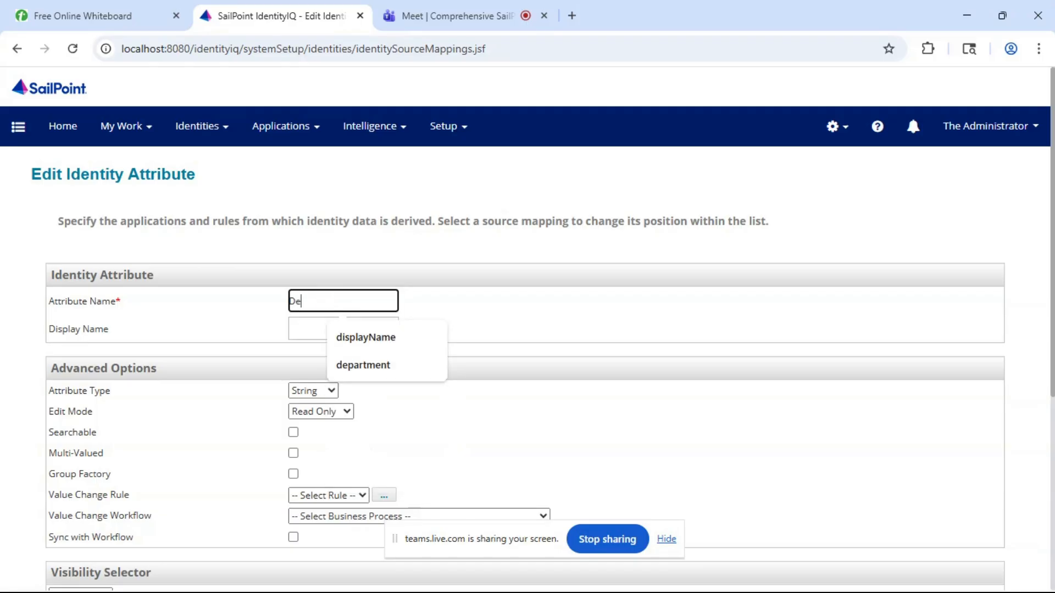
type("partment")
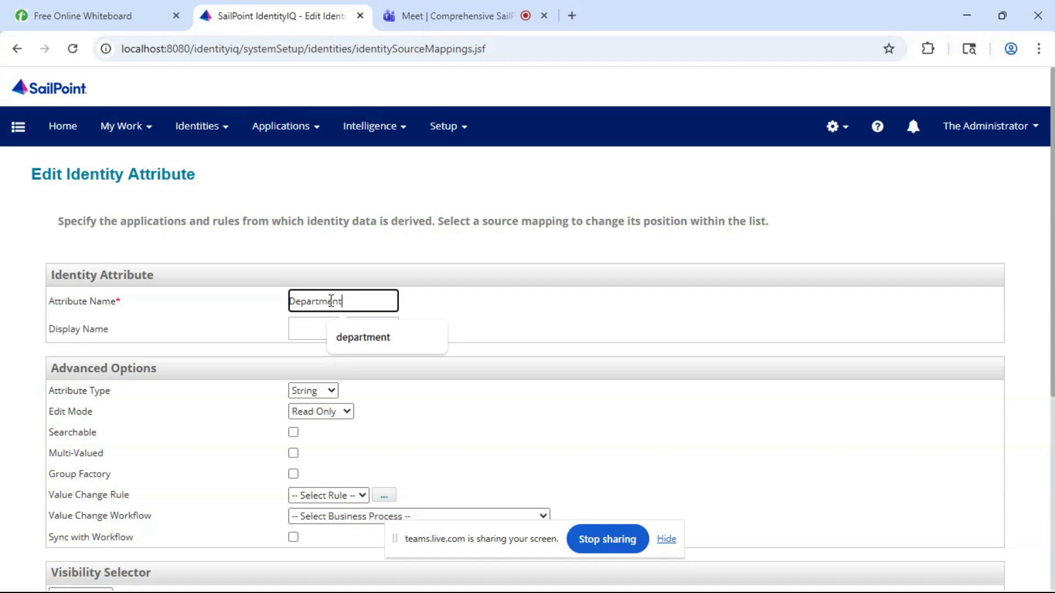
left_click(368, 337)
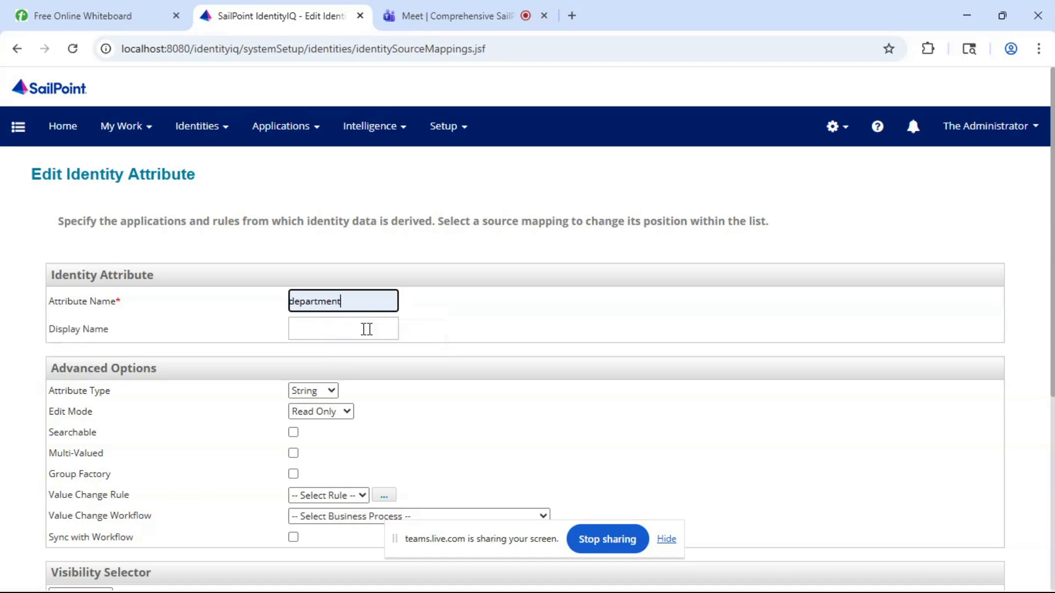
left_click(318, 330)
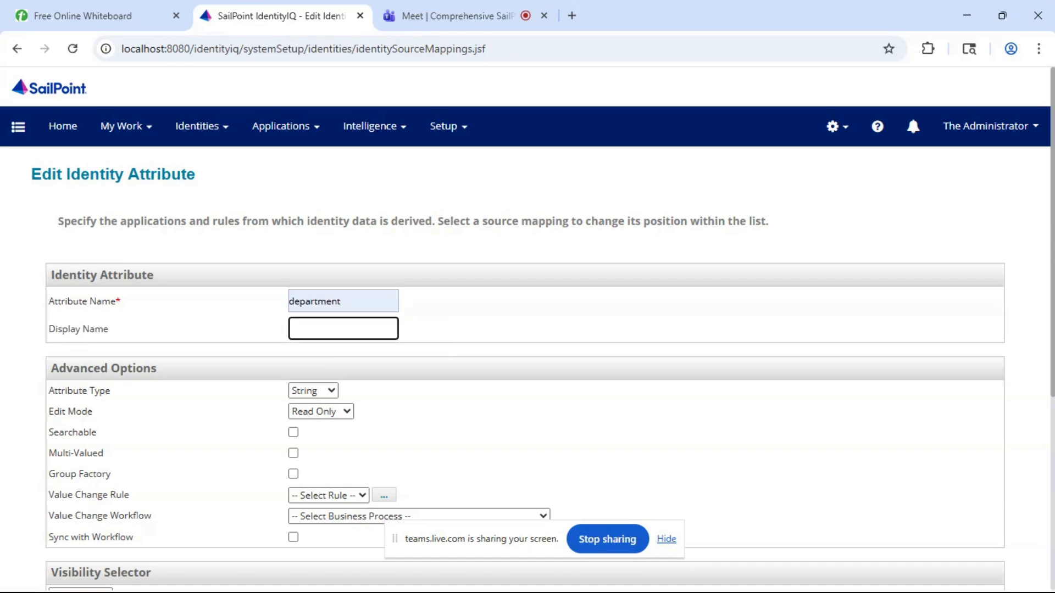
left_click(448, 310)
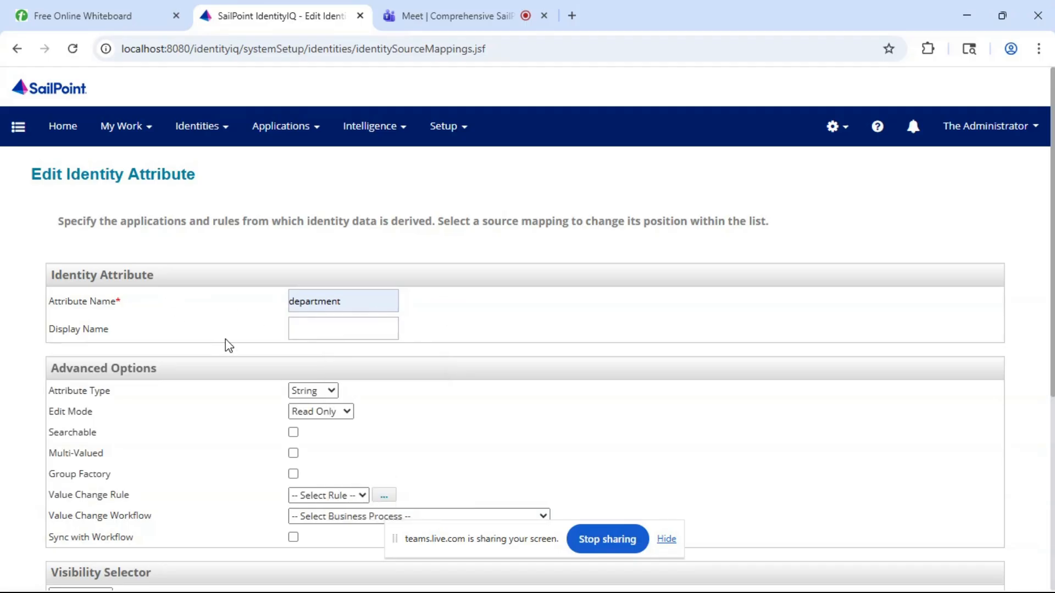
- Add a source mapping to the department identity attribute using the department attribute of the HR Employees application
scroll(229, 345, "down", 2)
scroll(228, 345, "down", 2)
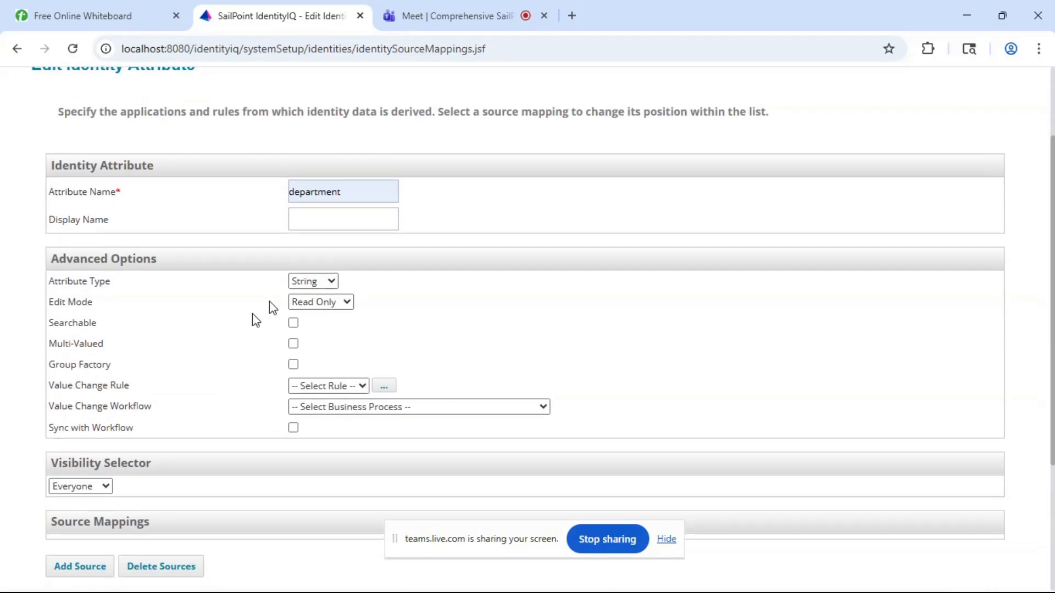
scroll(205, 348, "down", 2)
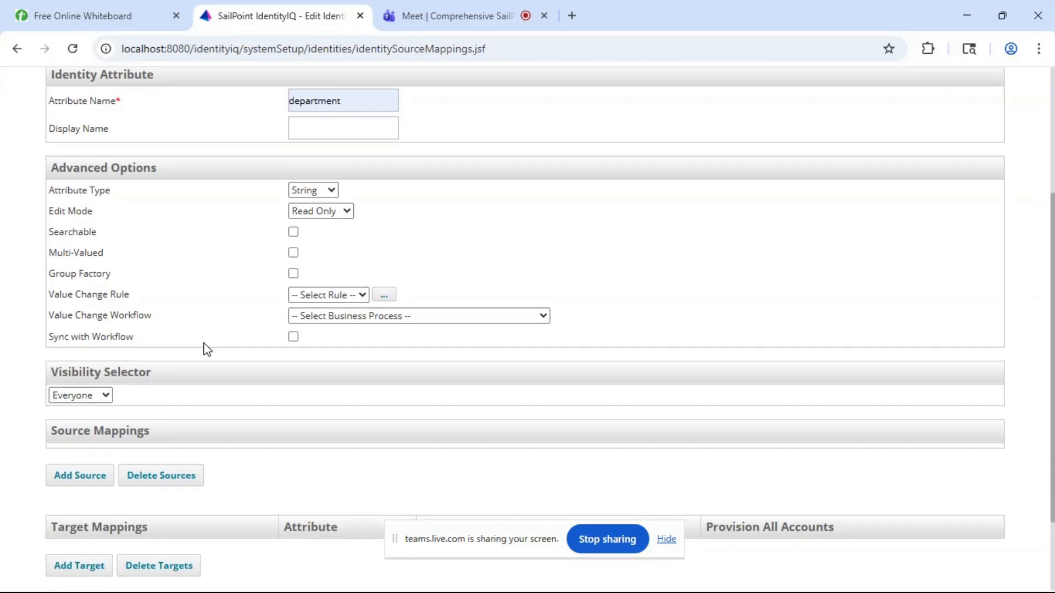
scroll(134, 367, "down", 2)
left_click(76, 406)
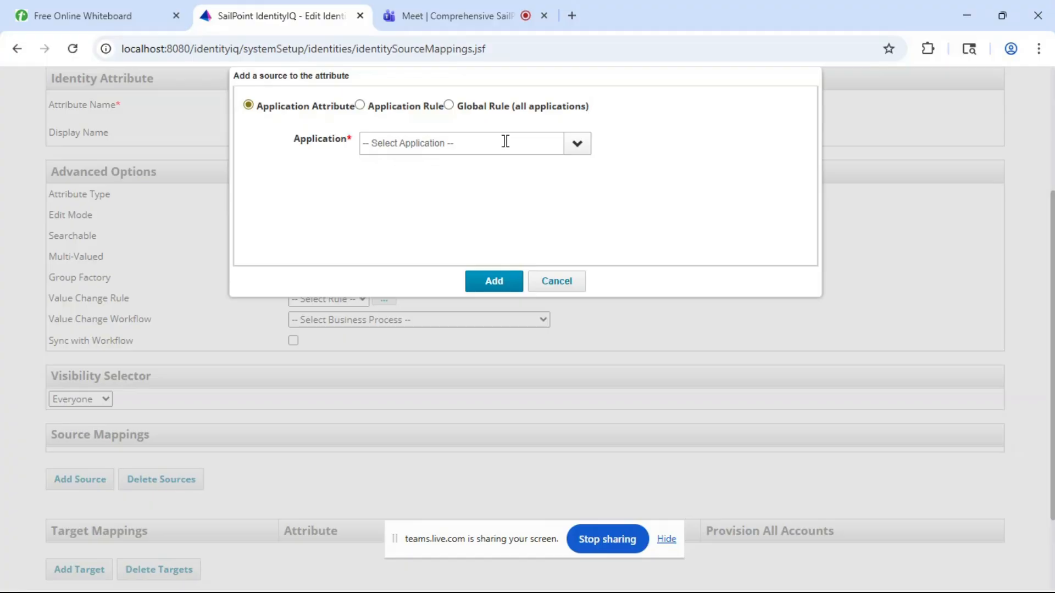
left_click(581, 143)
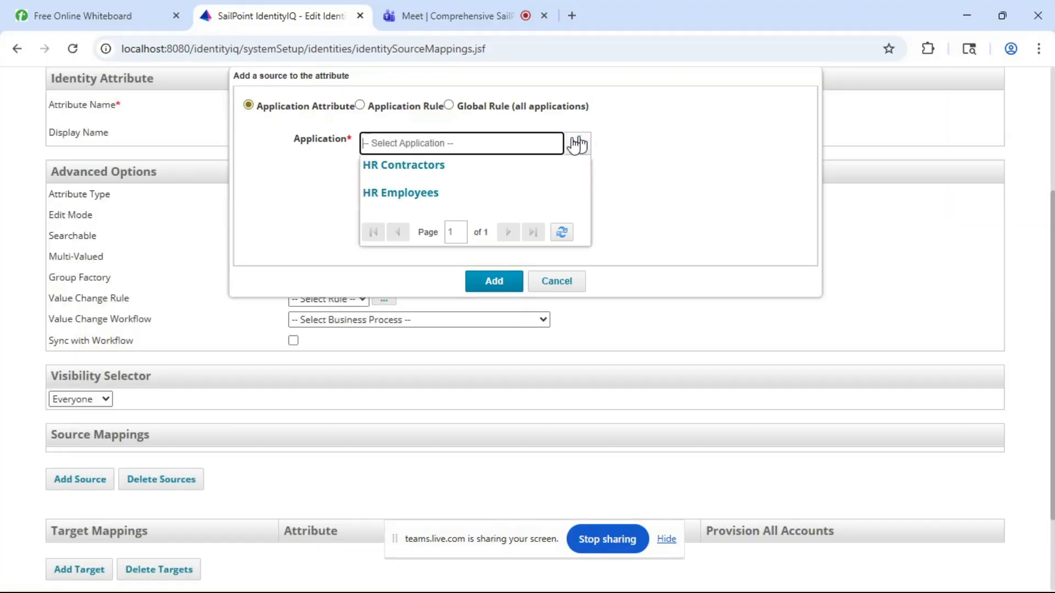
left_click(417, 195)
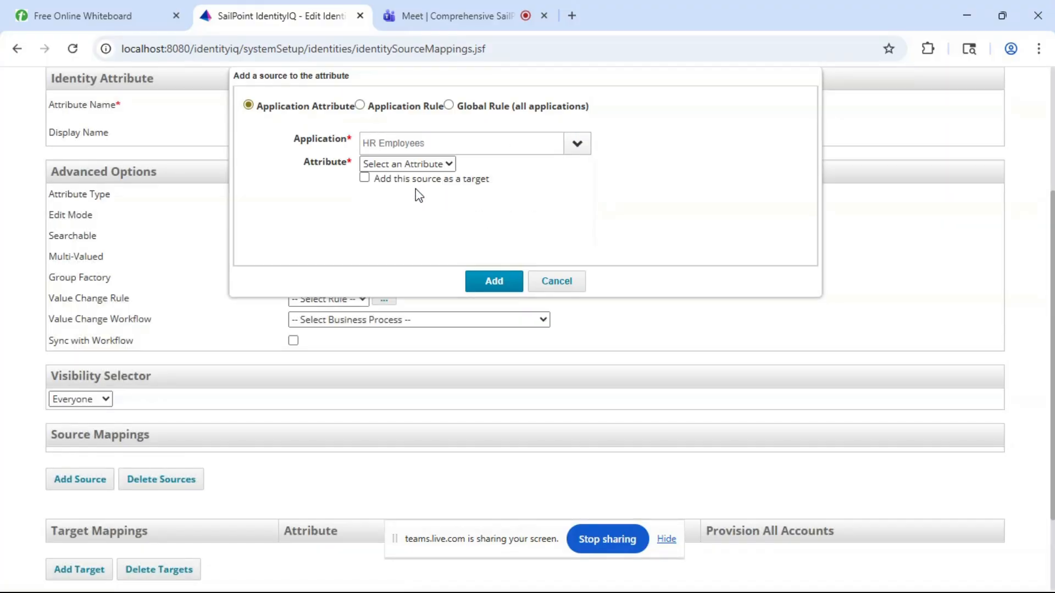
left_click(382, 165)
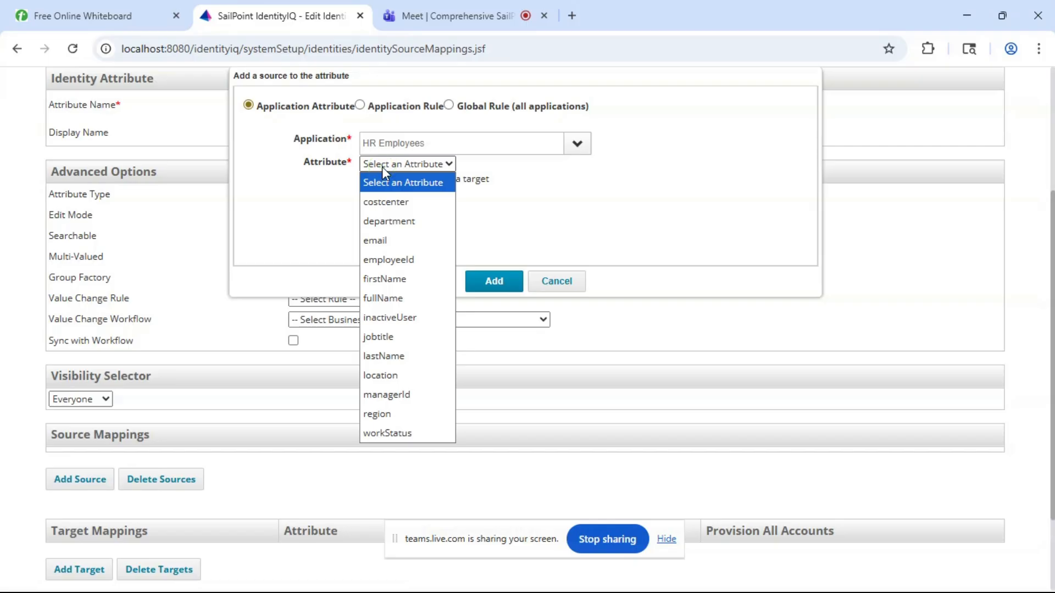
left_click(402, 219)
left_click(499, 283)
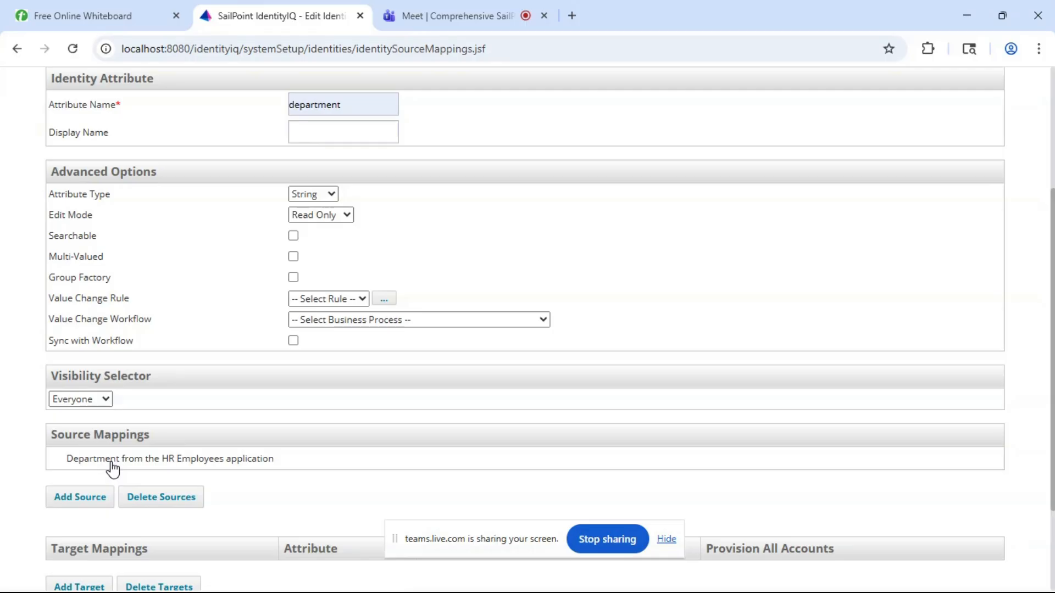
- Add a second source mapping for the identity attribute, using department from the HR Contractors application
left_click(91, 500)
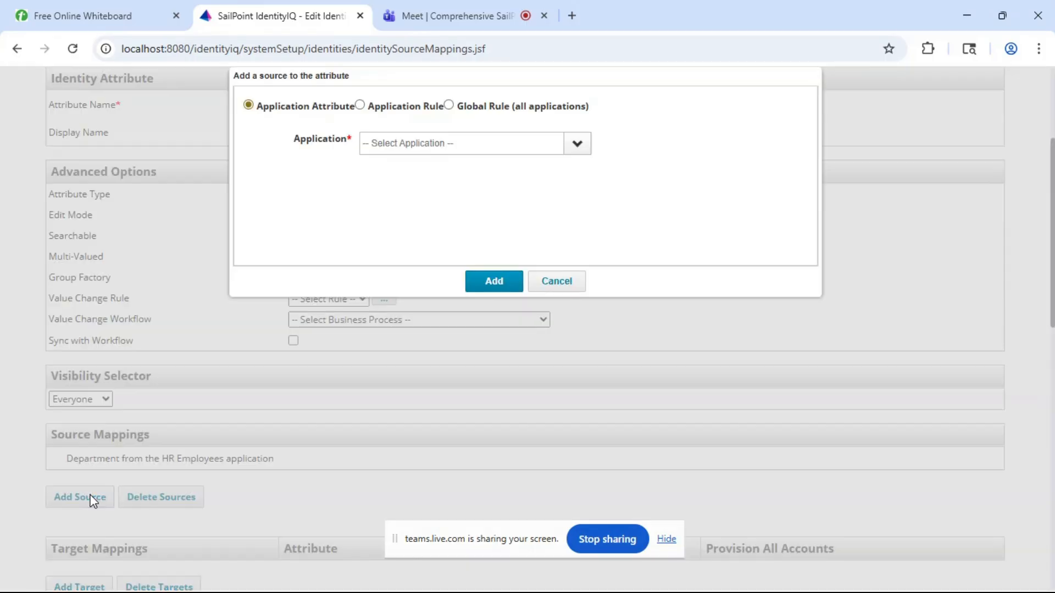
left_click(575, 142)
left_click(441, 168)
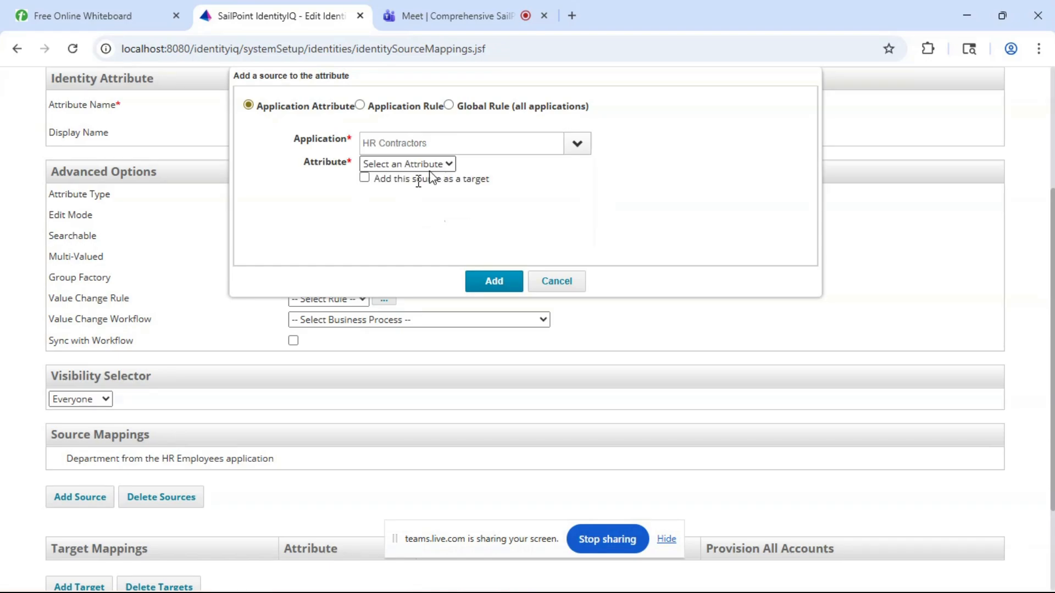
left_click(391, 162)
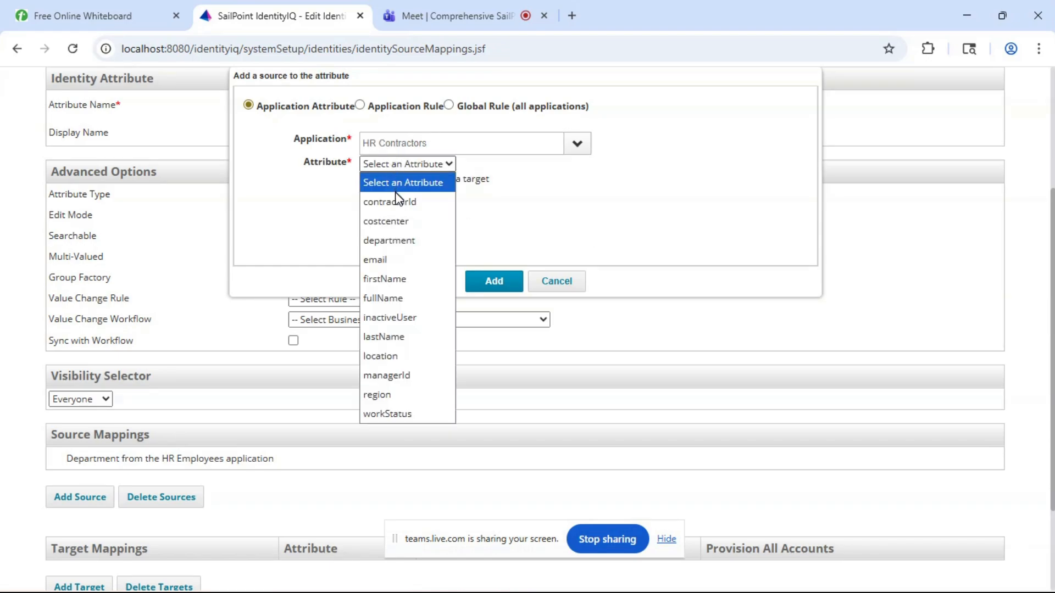
left_click(398, 241)
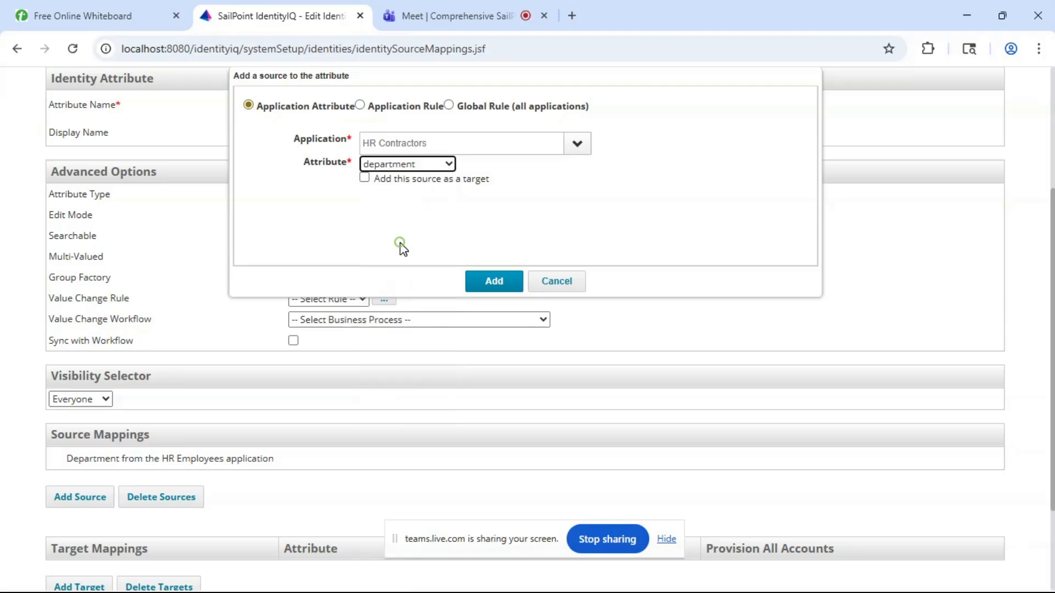
left_click(487, 282)
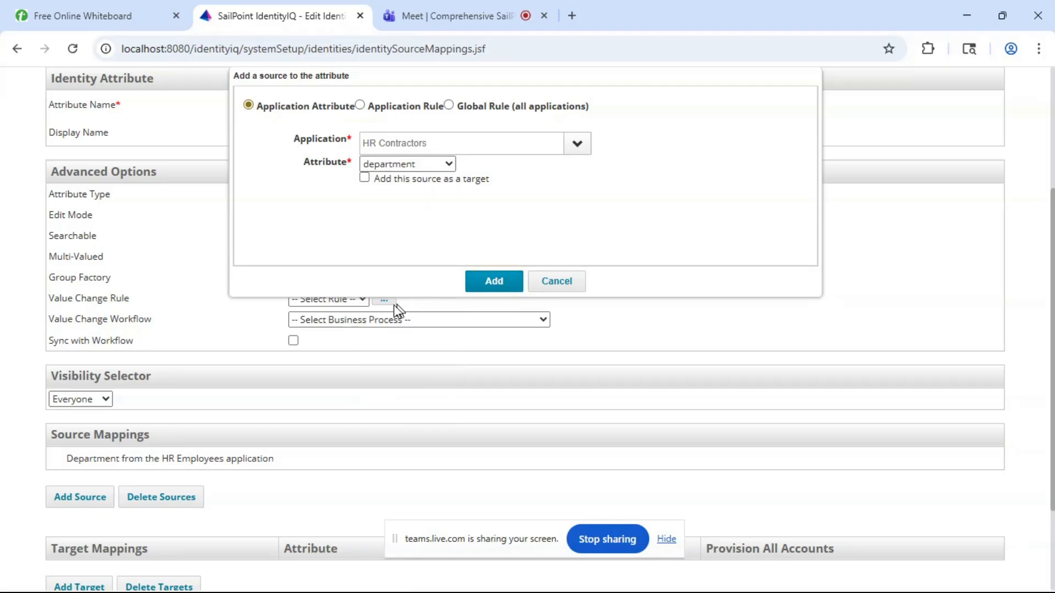
- Make the department identity attribute searchable in its advanced options
scroll(277, 342, "down", 3)
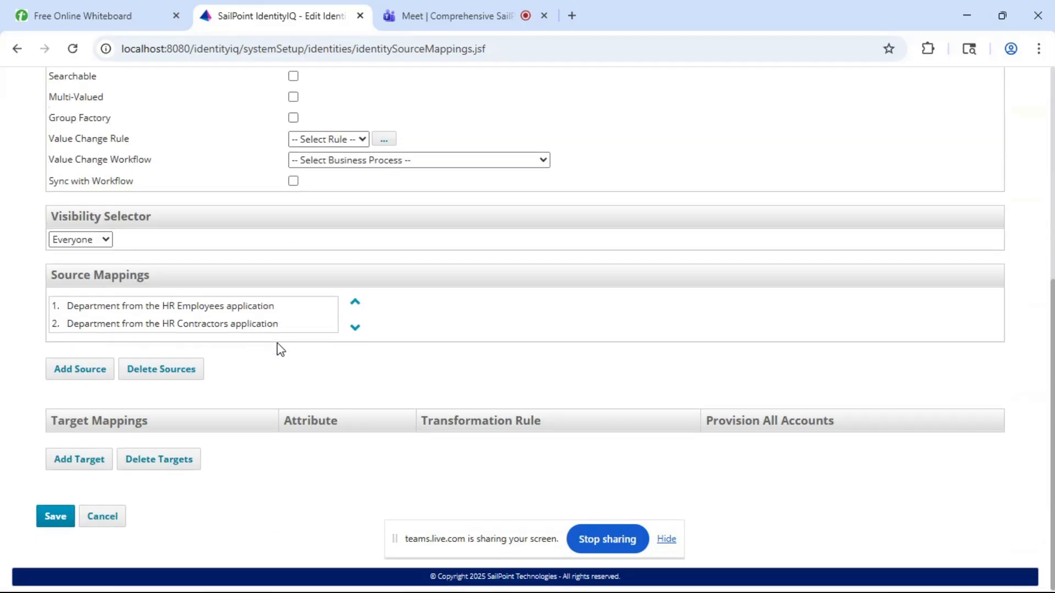
scroll(276, 343, "up", 2)
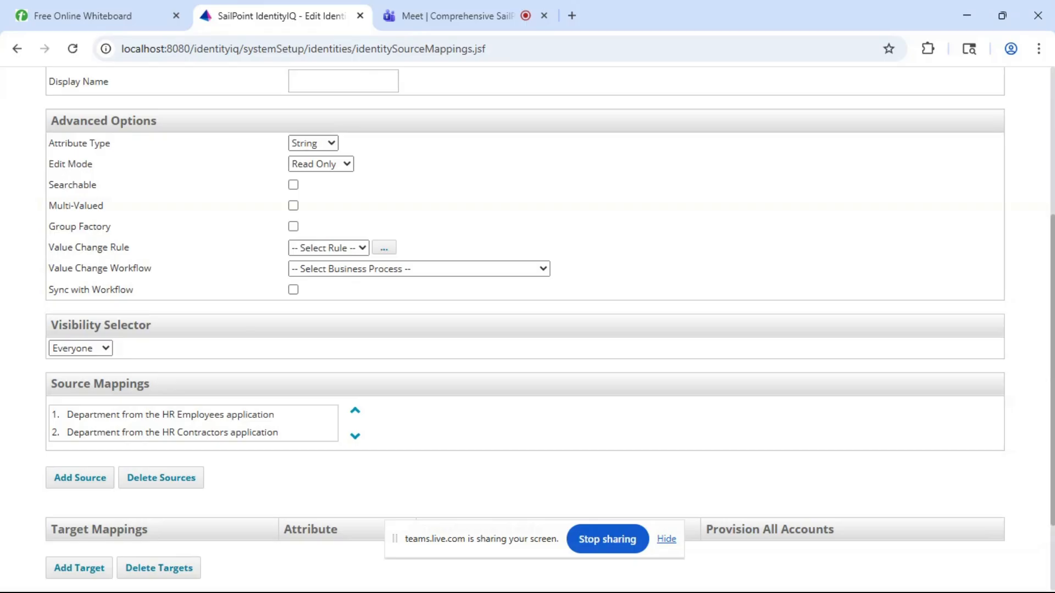
double_click(65, 185)
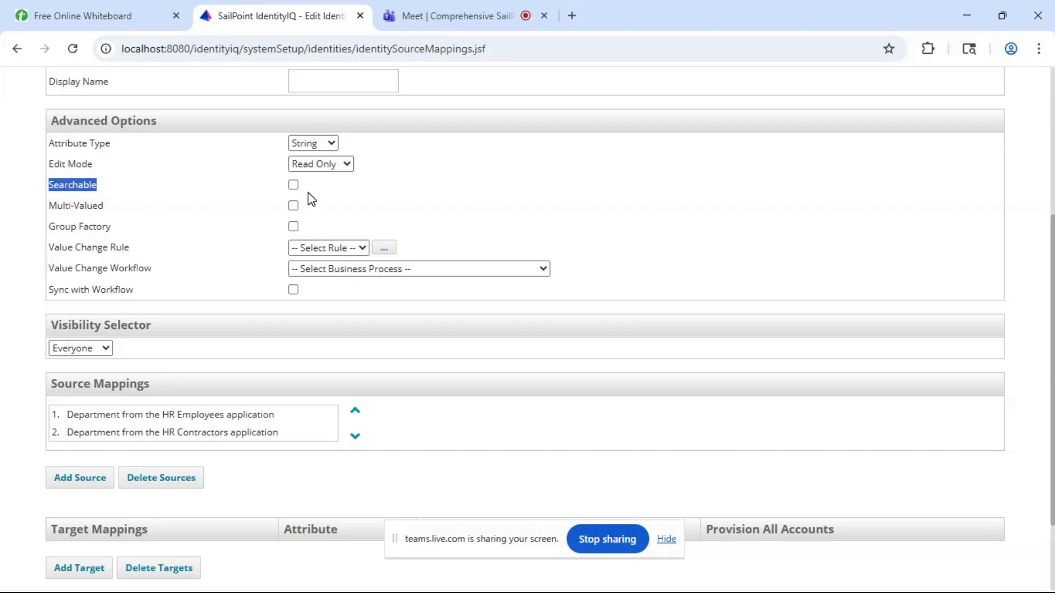
left_click(294, 185)
left_click(343, 192)
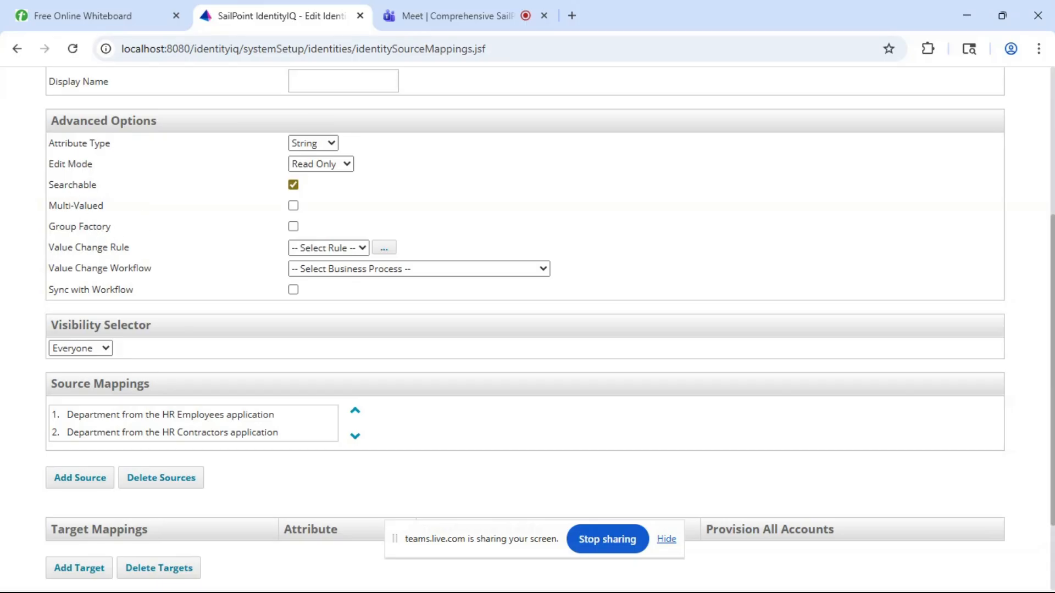
- Enable Group Factory for the department identity attribute and try to save it
left_click(294, 228)
scroll(362, 206, "up", 1)
scroll(362, 205, "down", 3)
scroll(362, 206, "up", 1)
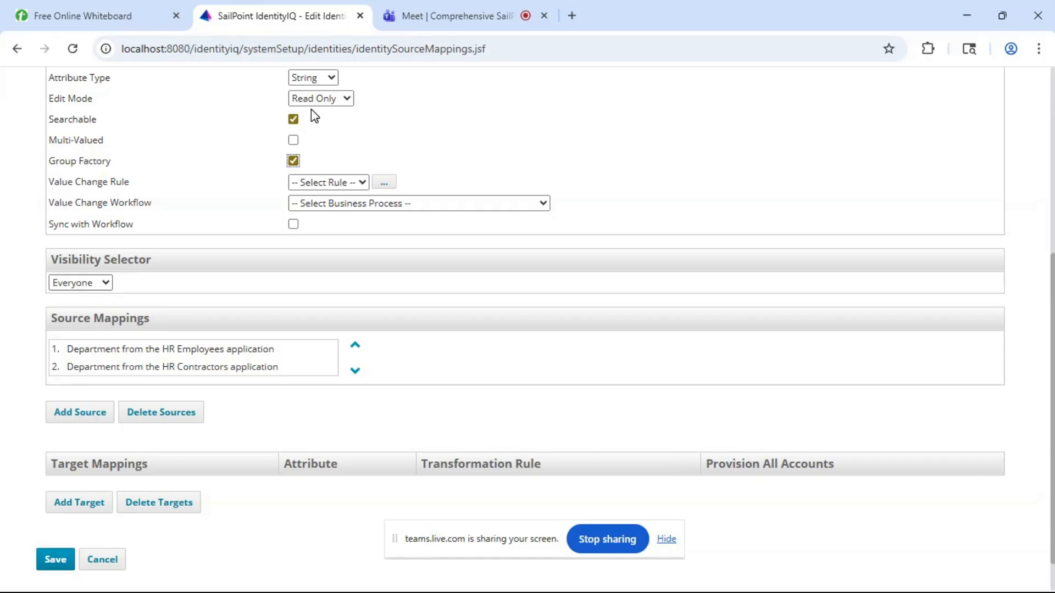
left_click(56, 560)
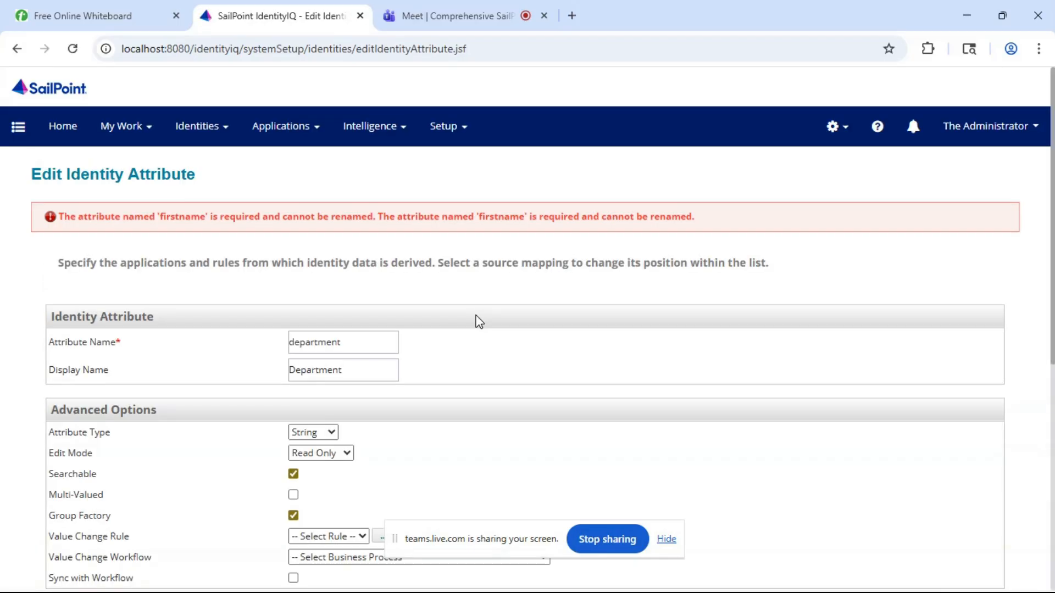
- Review the unsaved department attribute form and discard it, returning to the identity attributes list
scroll(479, 321, "down", 2)
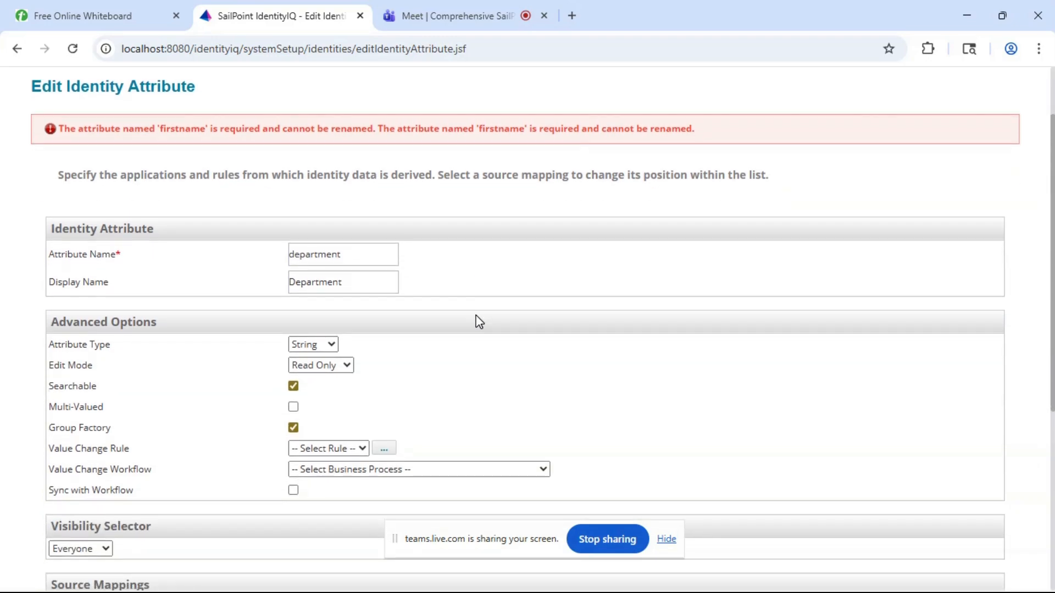
scroll(479, 322, "down", 1)
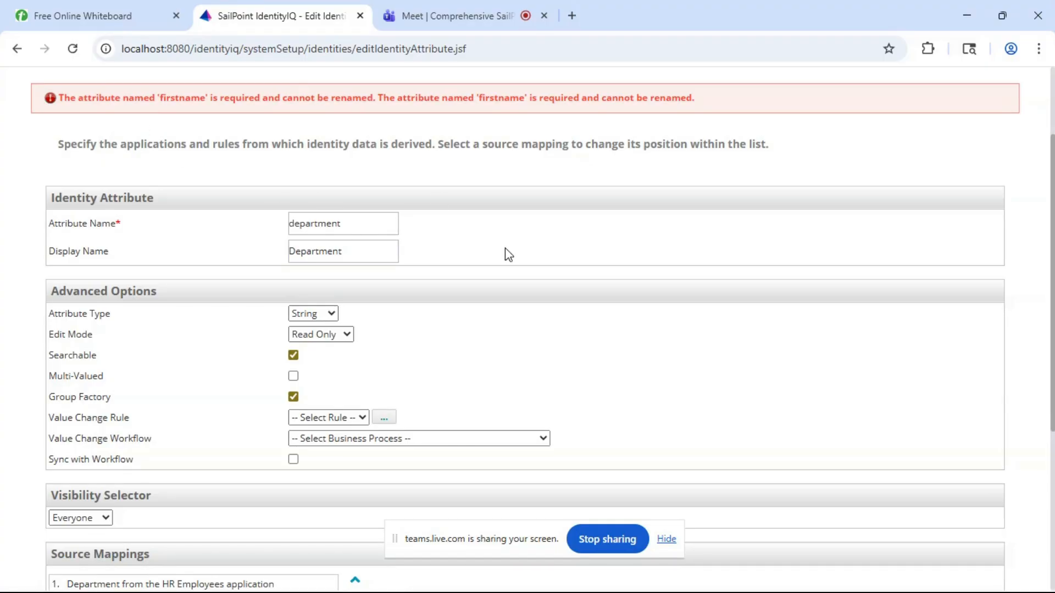
scroll(505, 249, "down", 1)
scroll(505, 248, "down", 4)
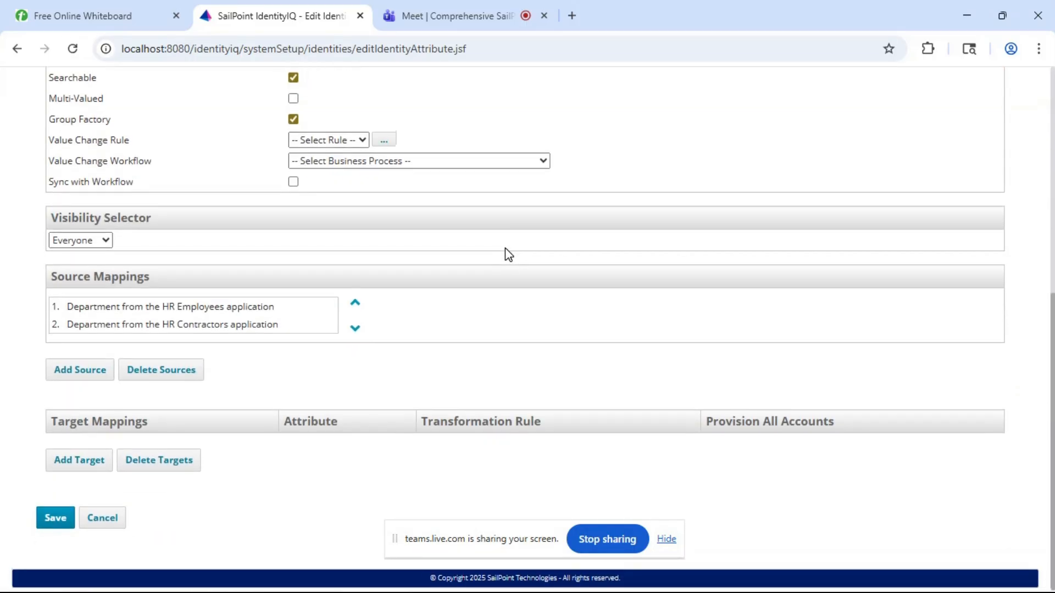
scroll(505, 249, "up", 2)
scroll(269, 385, "down", 2)
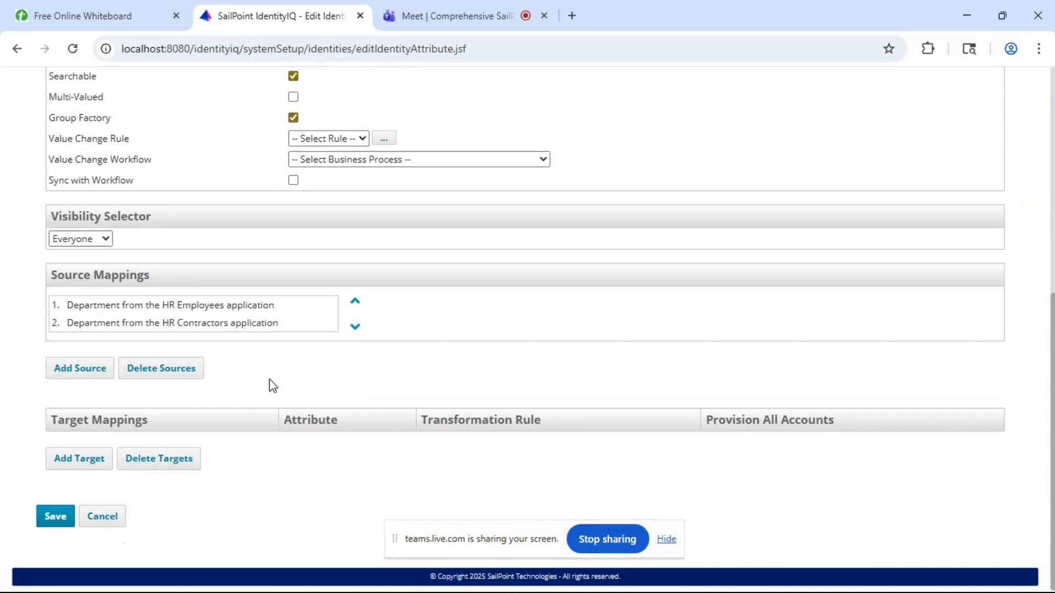
left_click(112, 518)
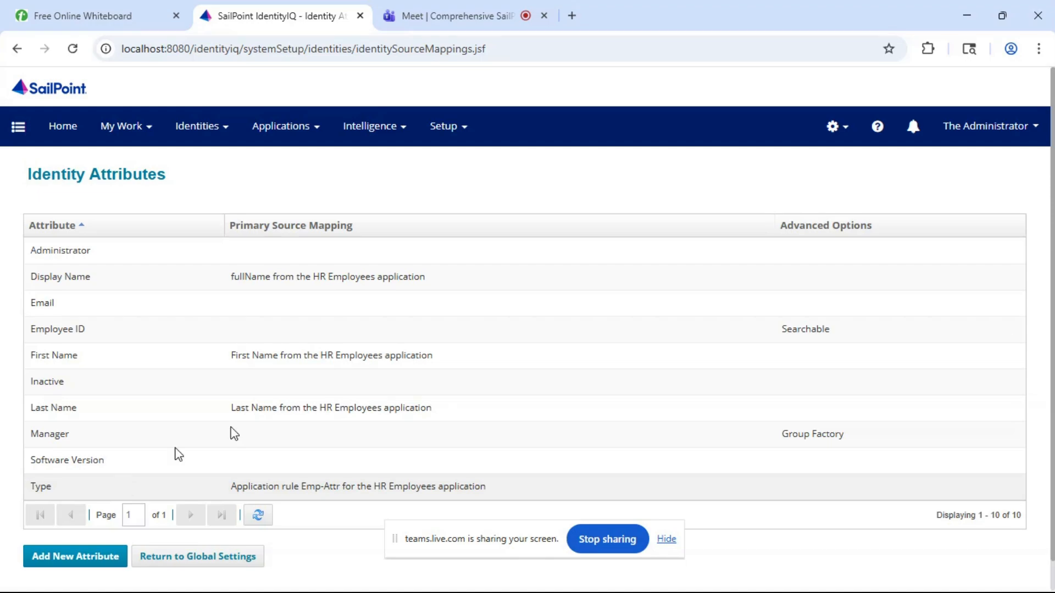
- Create a new identity attribute with the attribute name department
left_click(86, 566)
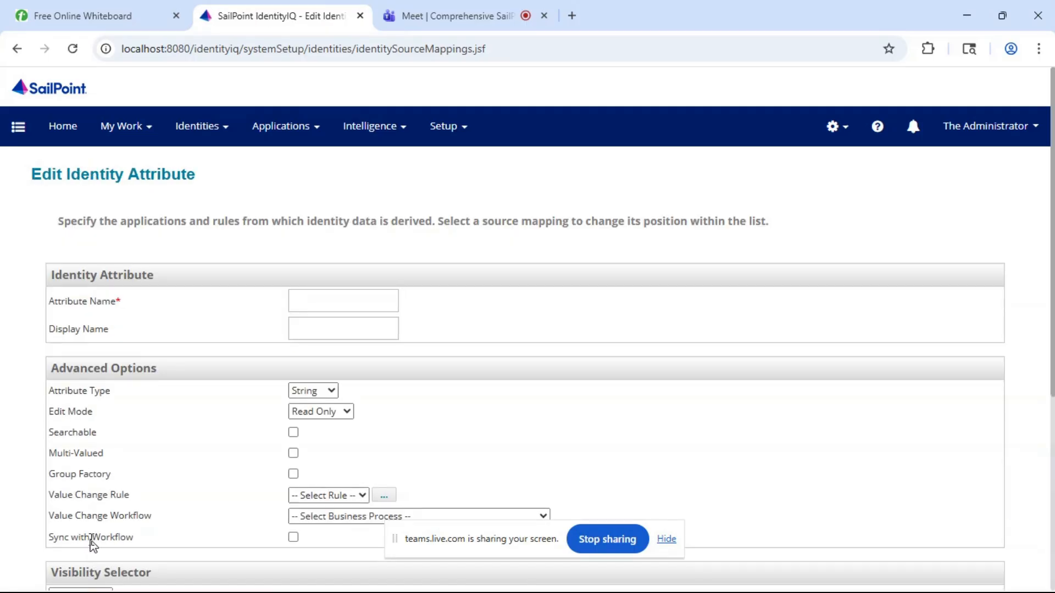
scroll(194, 300, "down", 1)
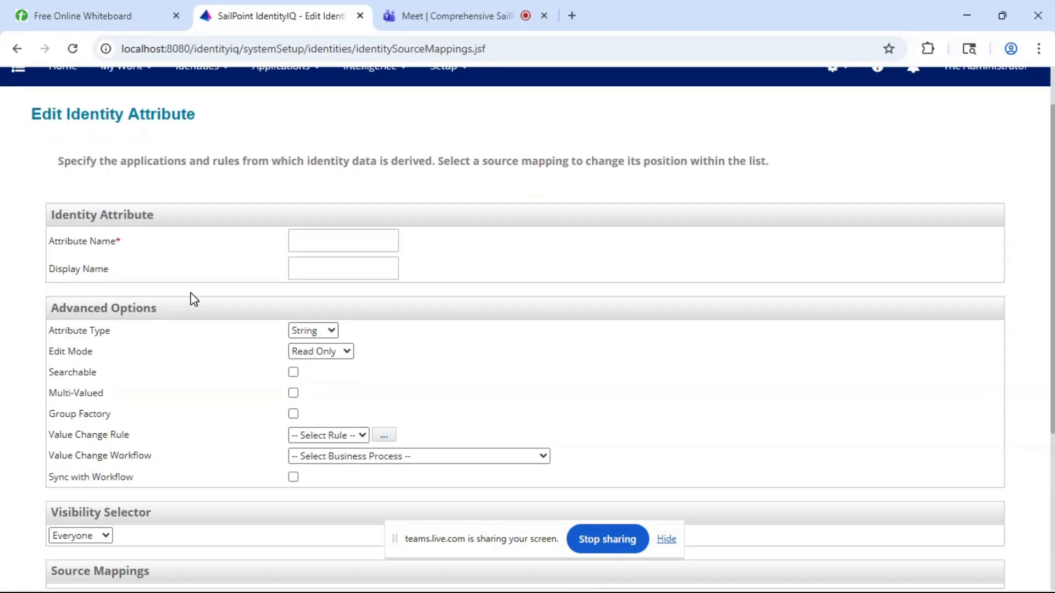
left_click(332, 239)
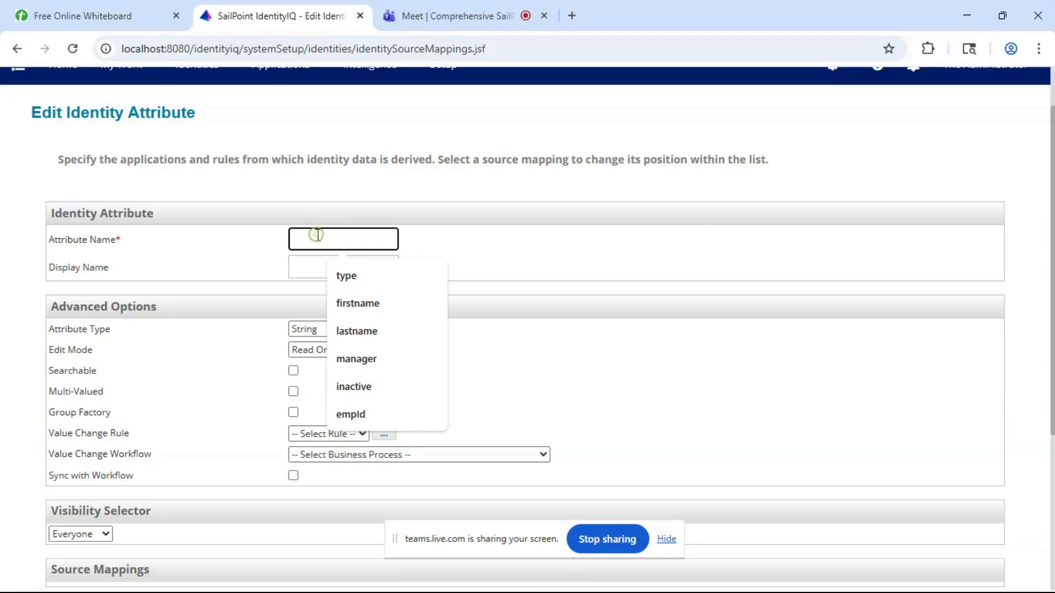
type("department")
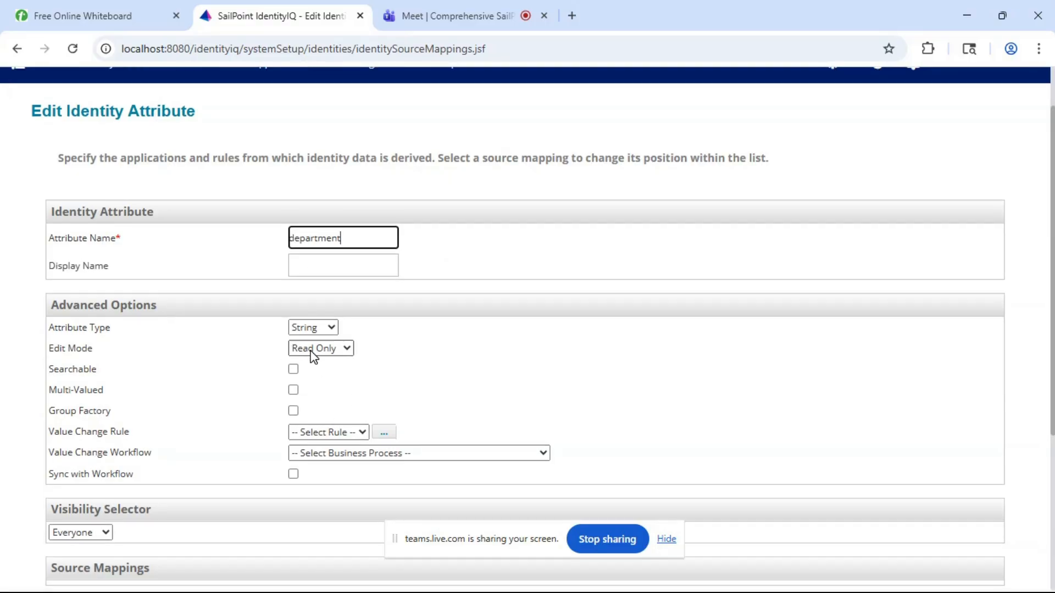
- Enable the Searchable and Group Factory options for the department identity attribute
scroll(310, 356, "down", 1)
left_click(294, 329)
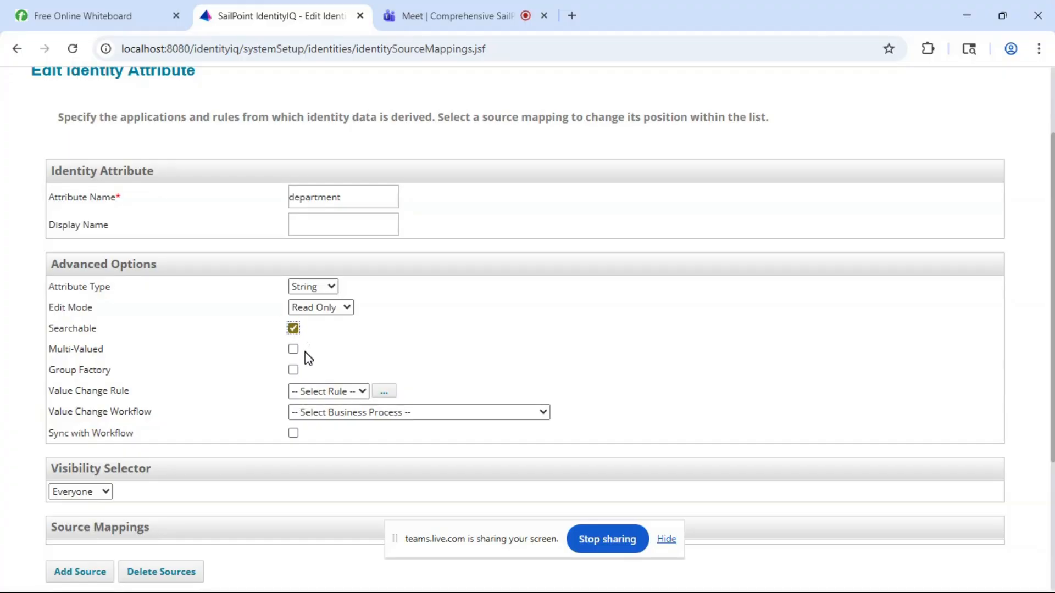
left_click(294, 371)
- Add a source mapping to the department identity attribute from the department attribute of the HR Employees application
scroll(297, 371, "down", 3)
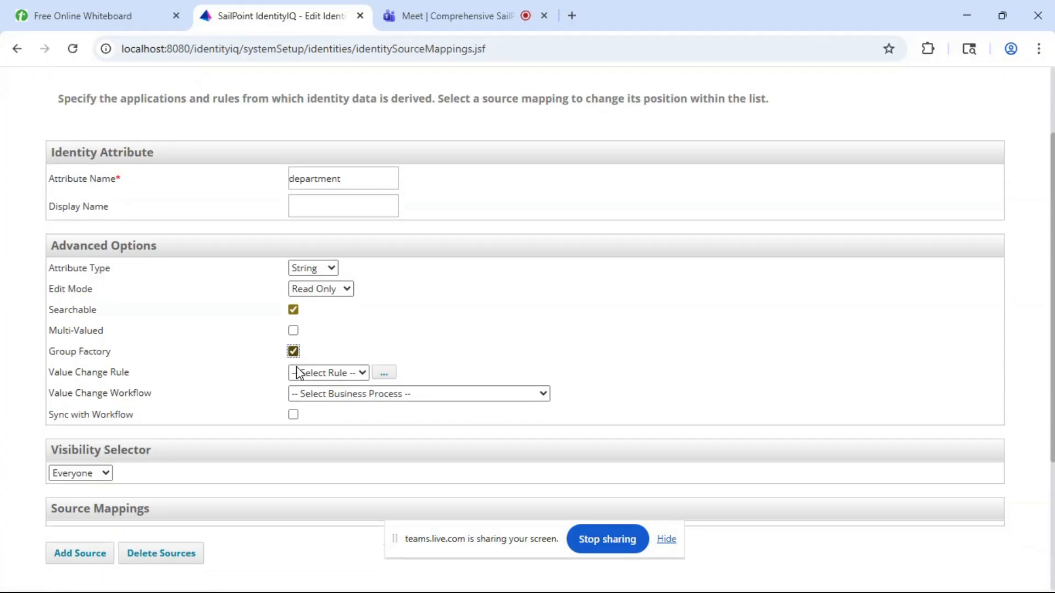
left_click(93, 413)
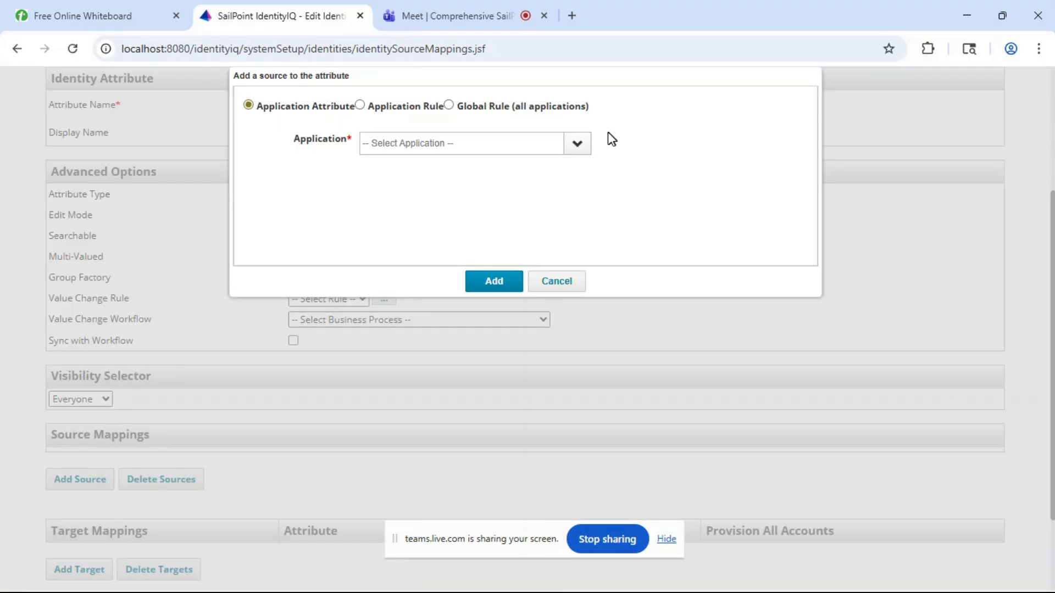
left_click(576, 144)
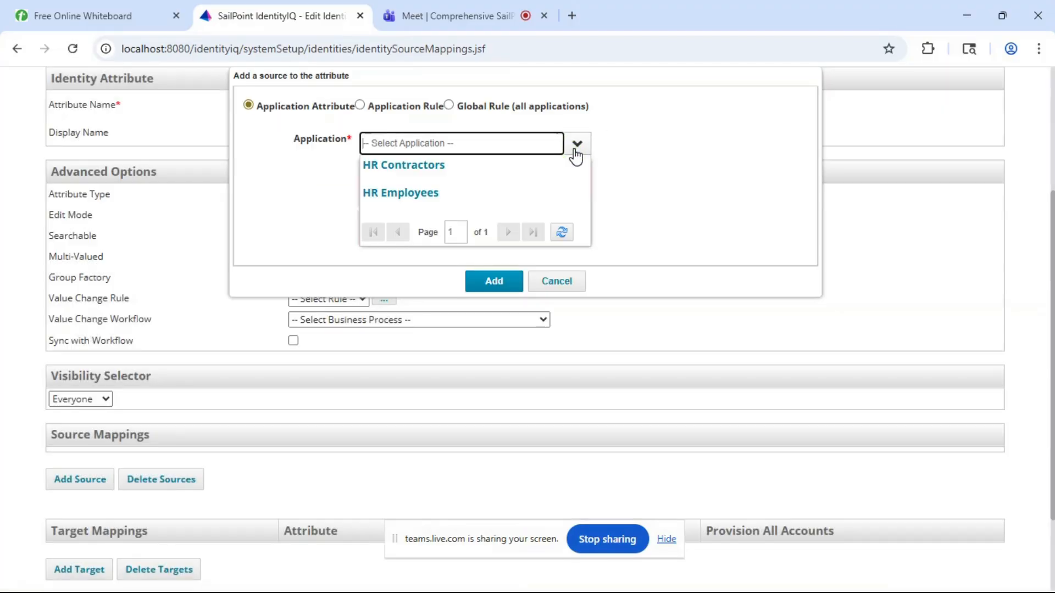
left_click(447, 199)
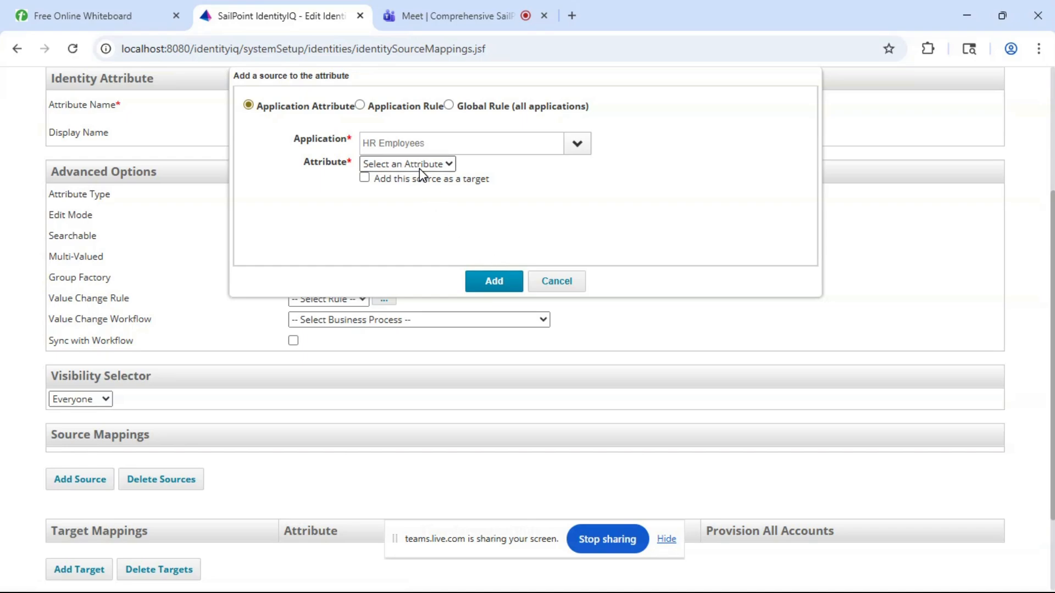
left_click(420, 164)
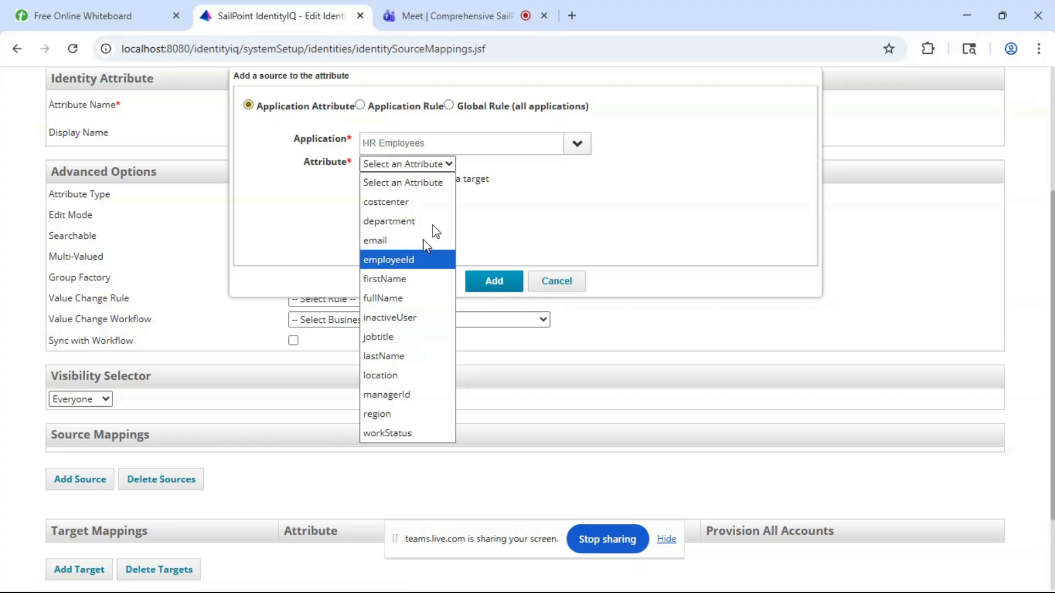
left_click(407, 220)
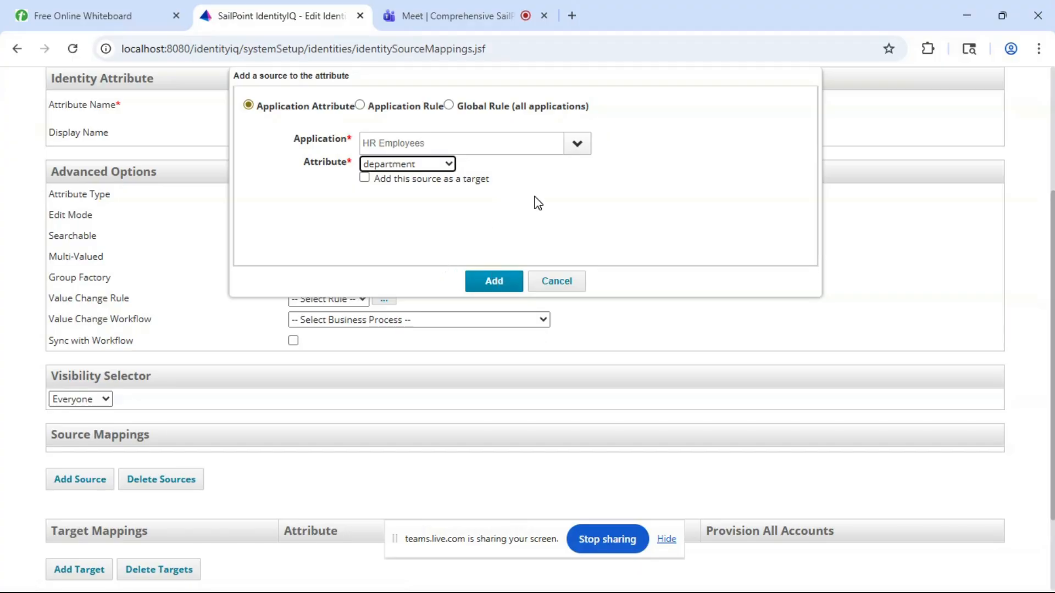
left_click(509, 289)
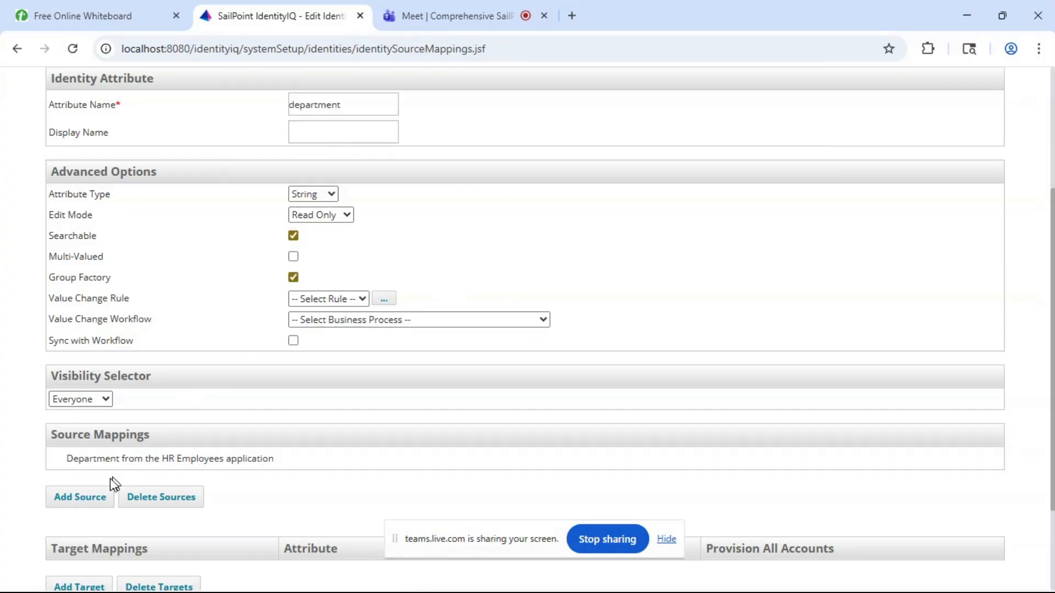
- Add a second source mapping to the department identity attribute, using department from the HR Contractors application
left_click(93, 498)
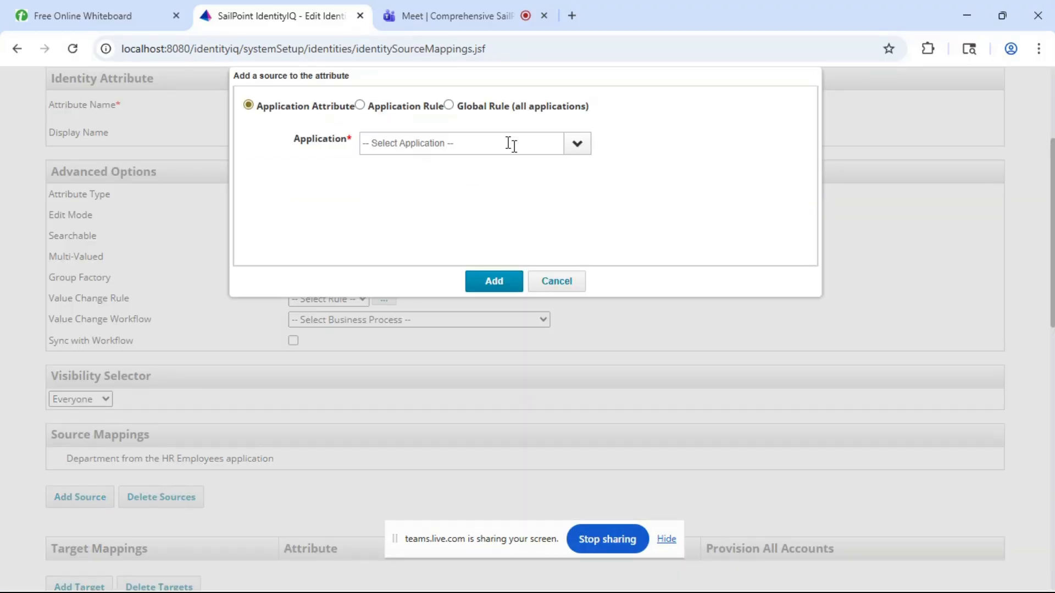
left_click(586, 147)
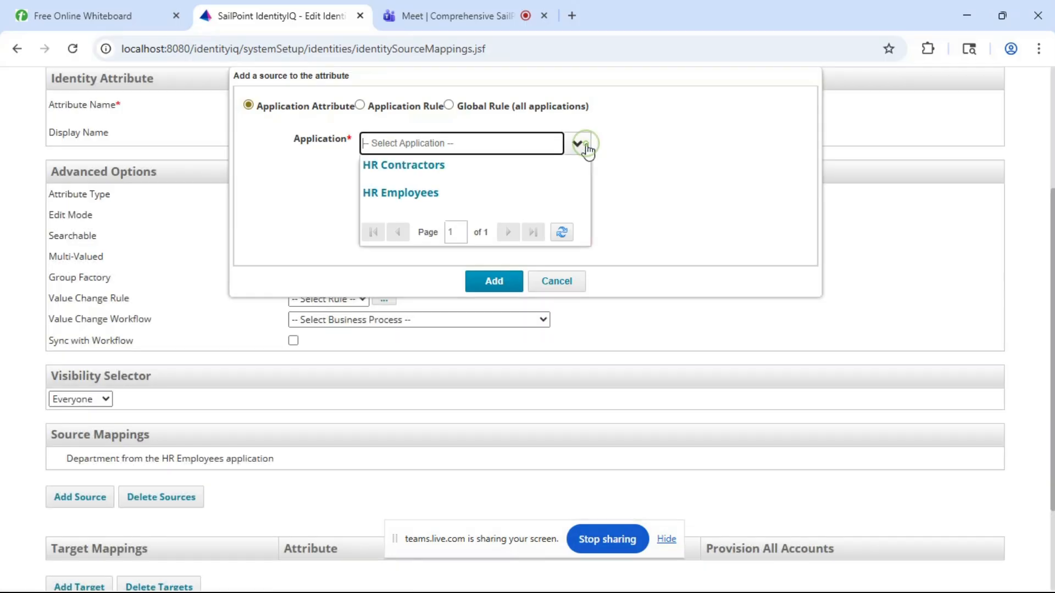
left_click(445, 176)
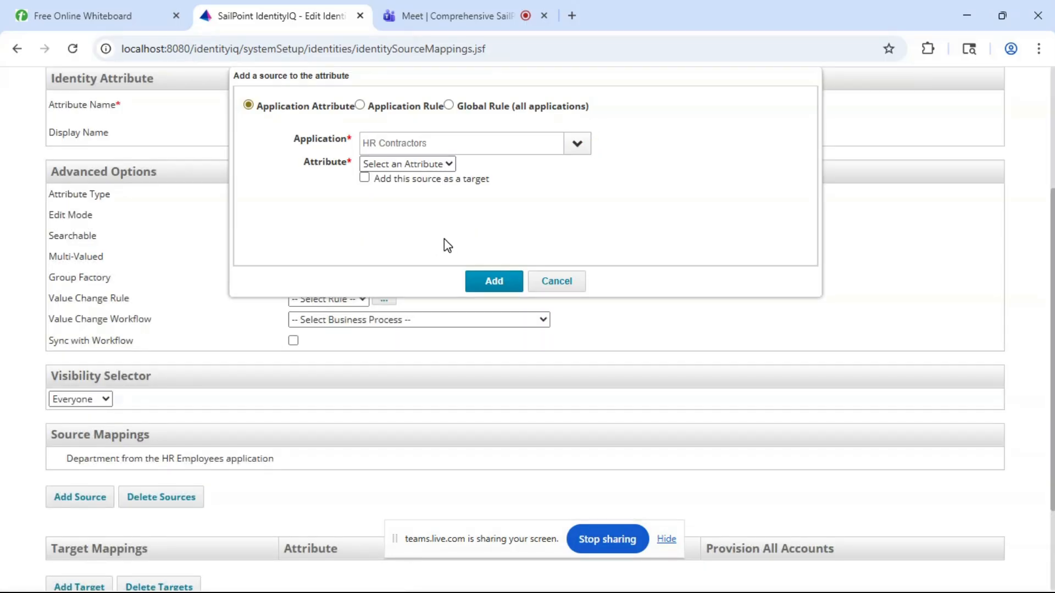
left_click(424, 165)
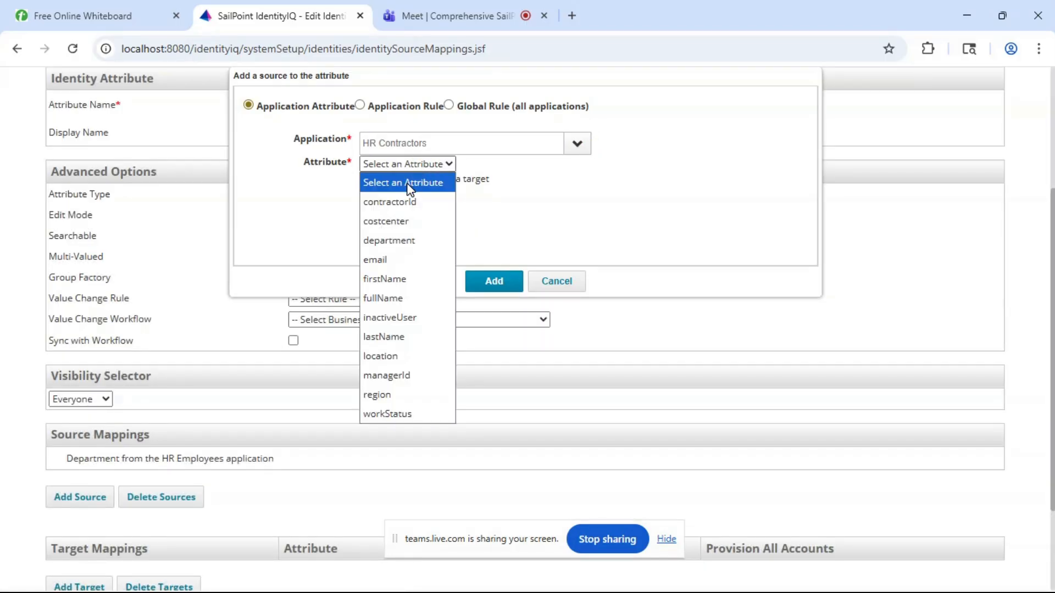
left_click(385, 239)
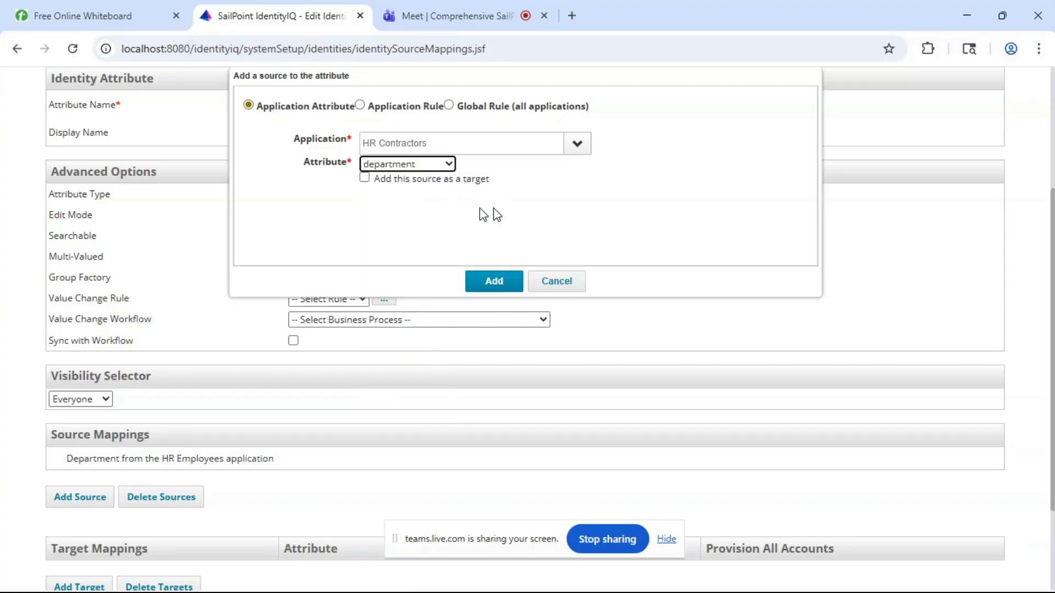
left_click(500, 283)
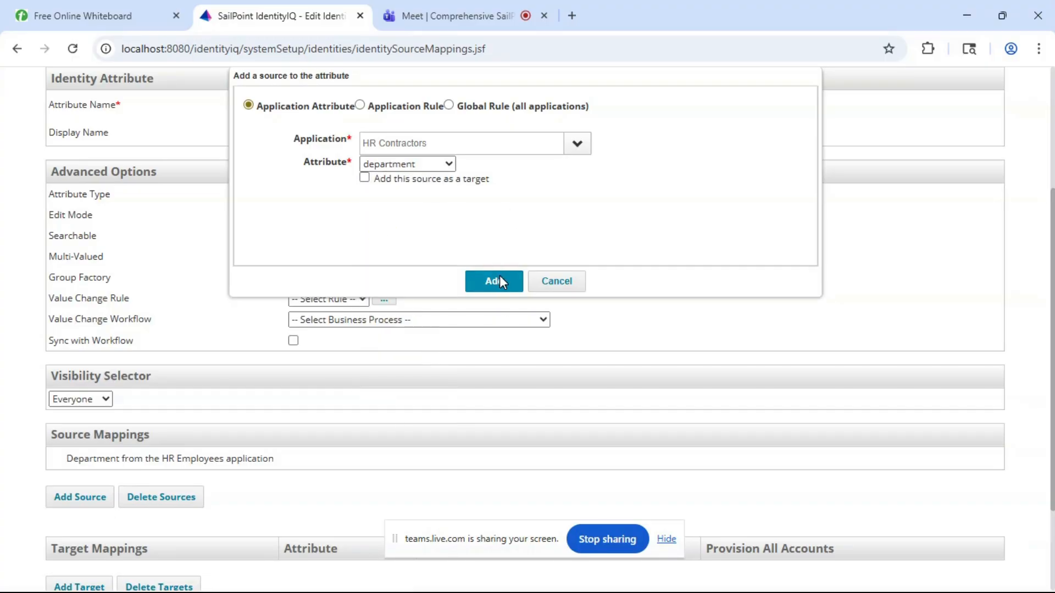
- Check the settings of the department identity attribute and save it
scroll(235, 366, "down", 3)
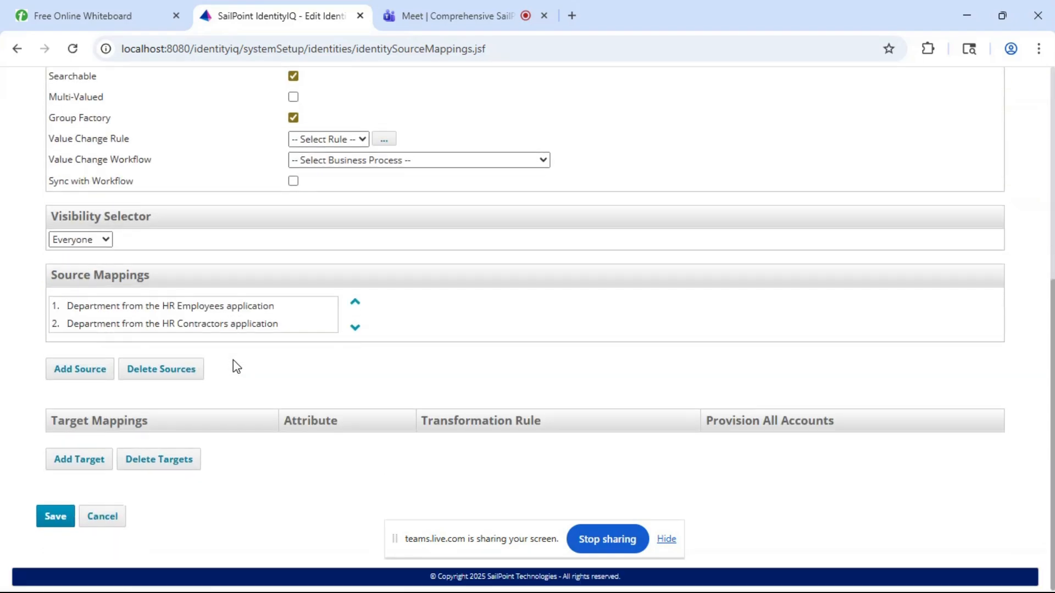
scroll(233, 360, "up", 6)
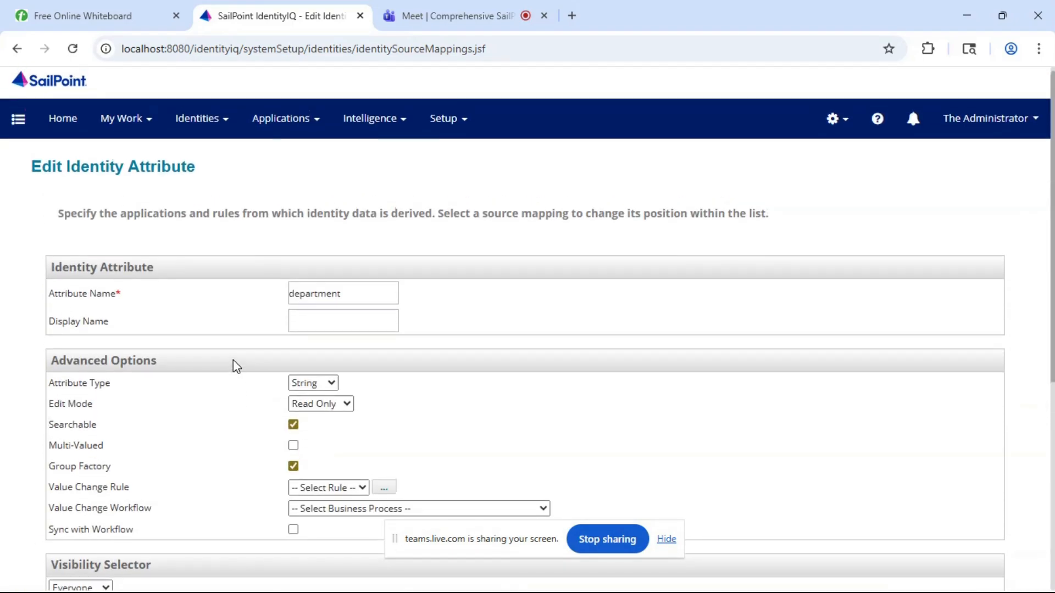
scroll(233, 360, "down", 6)
left_click(56, 516)
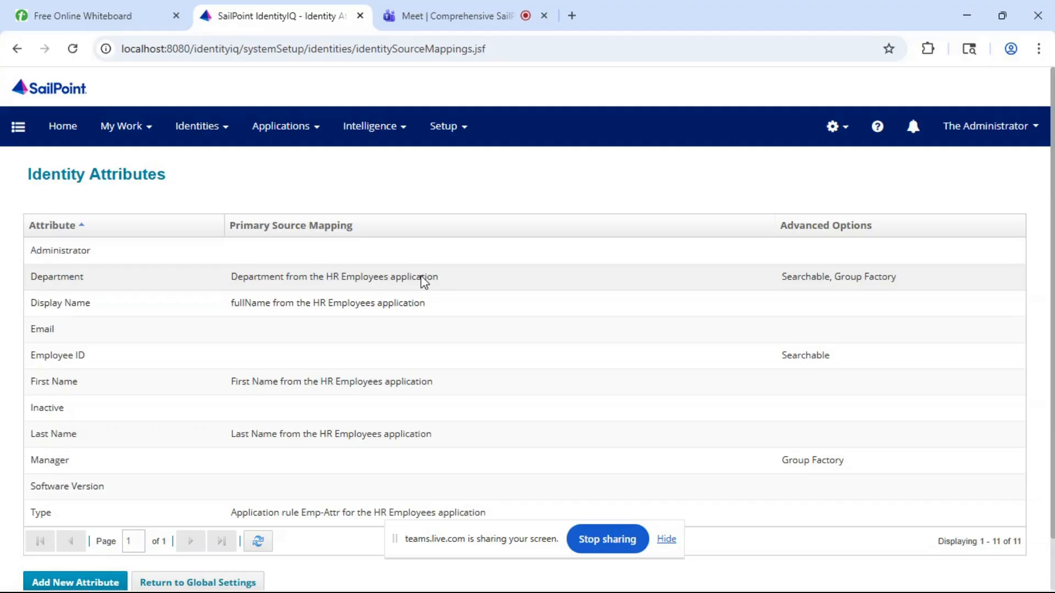
- Create a new identity attribute with the attribute name location and make it searchable
scroll(423, 281, "down", 1)
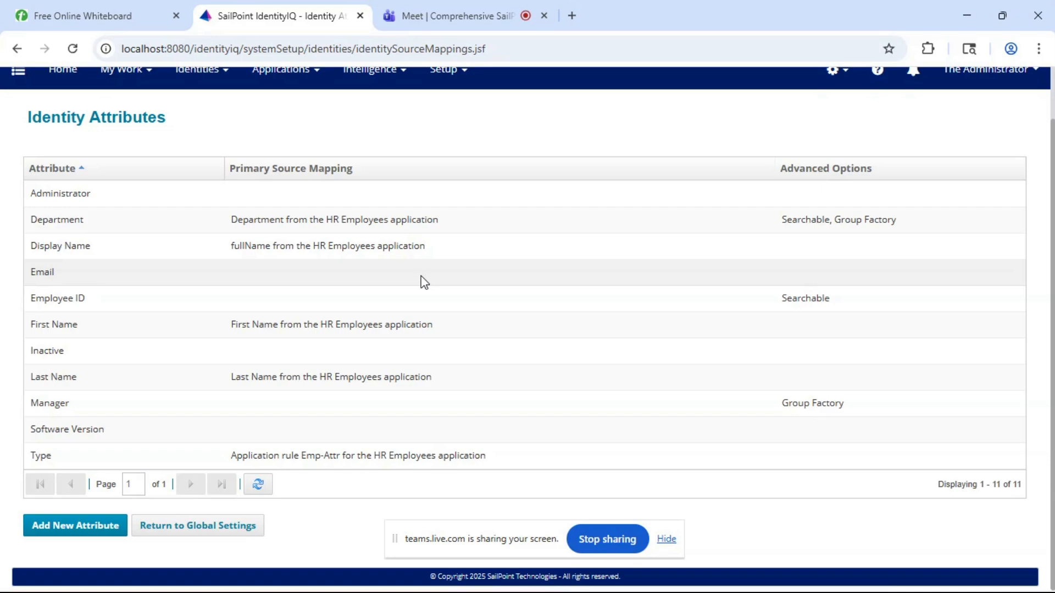
left_click(68, 525)
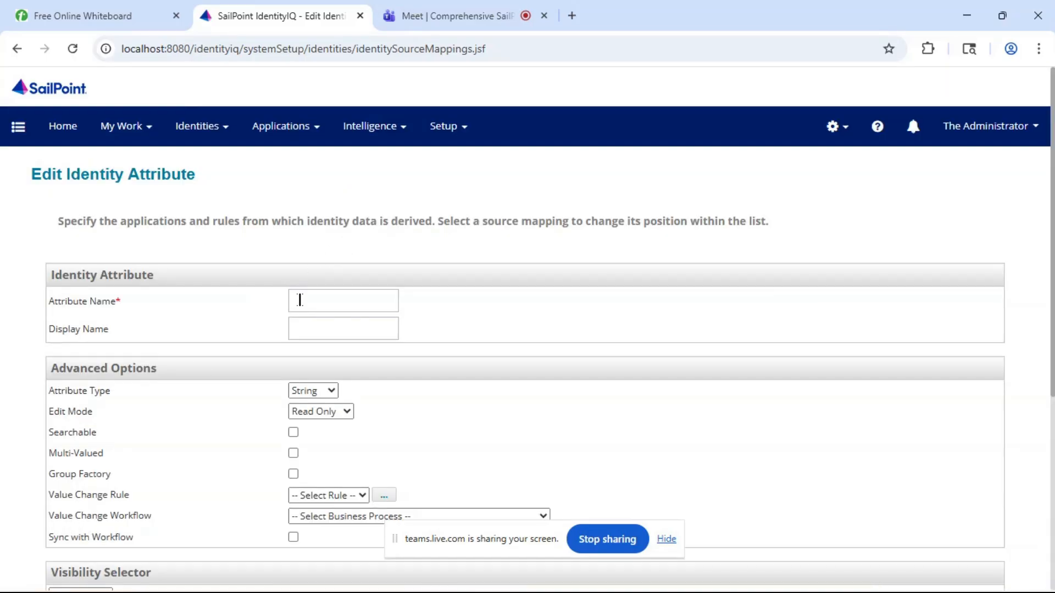
left_click(300, 300)
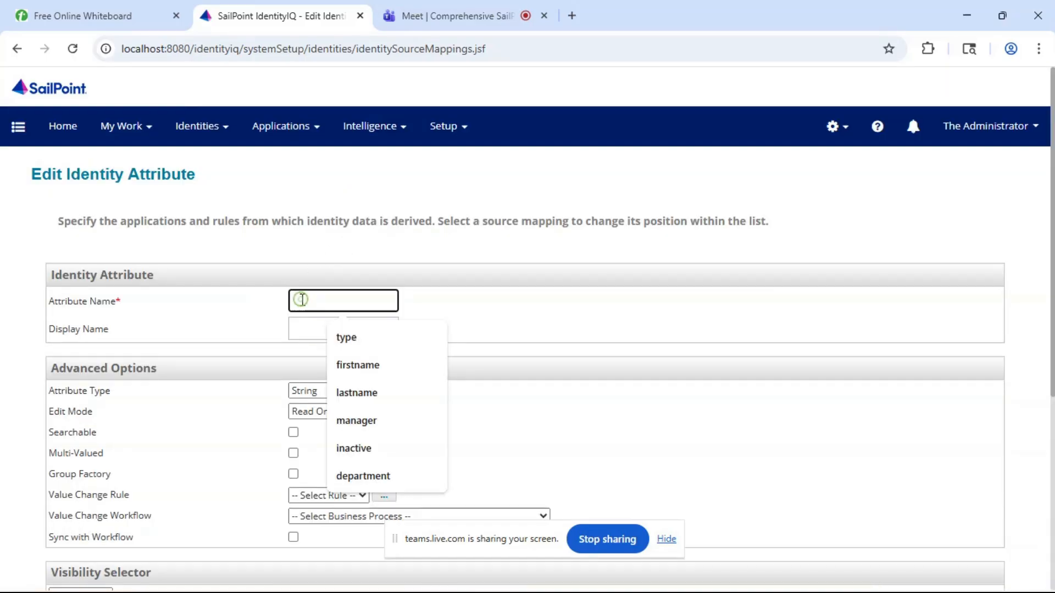
type("loca")
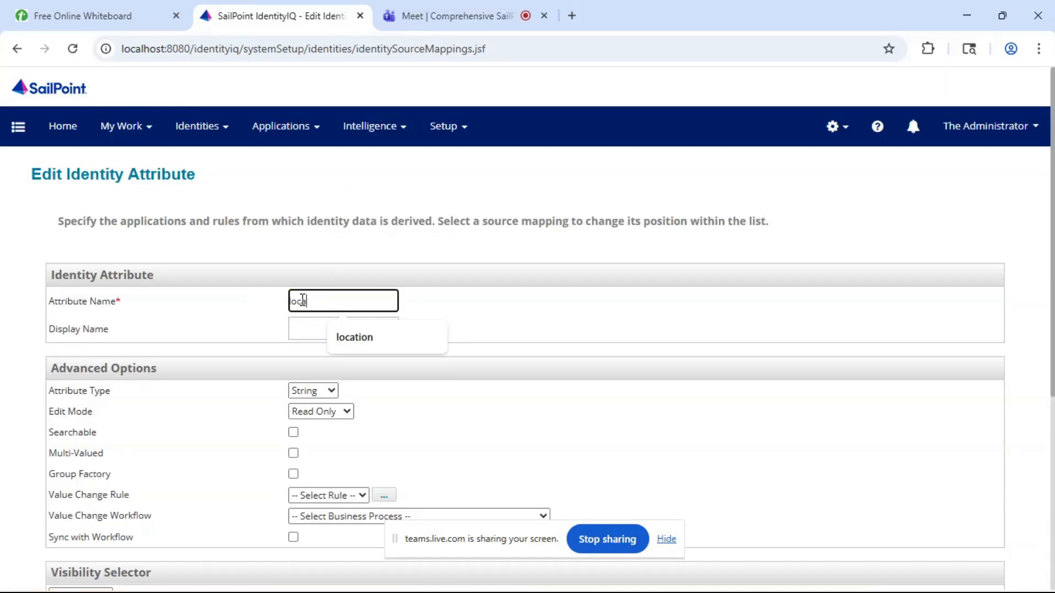
left_click(360, 337)
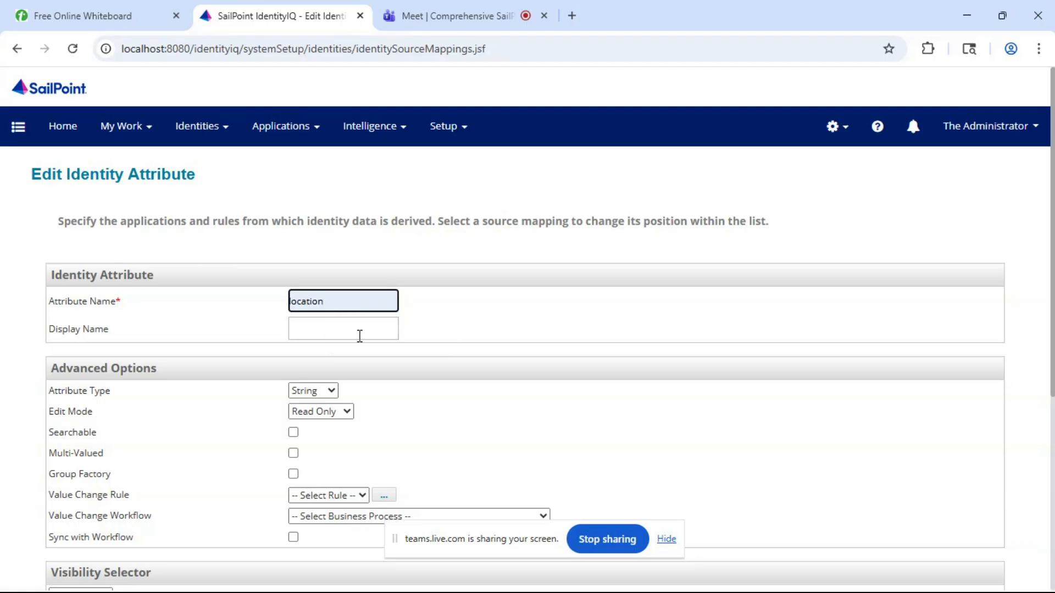
scroll(360, 336, "down", 2)
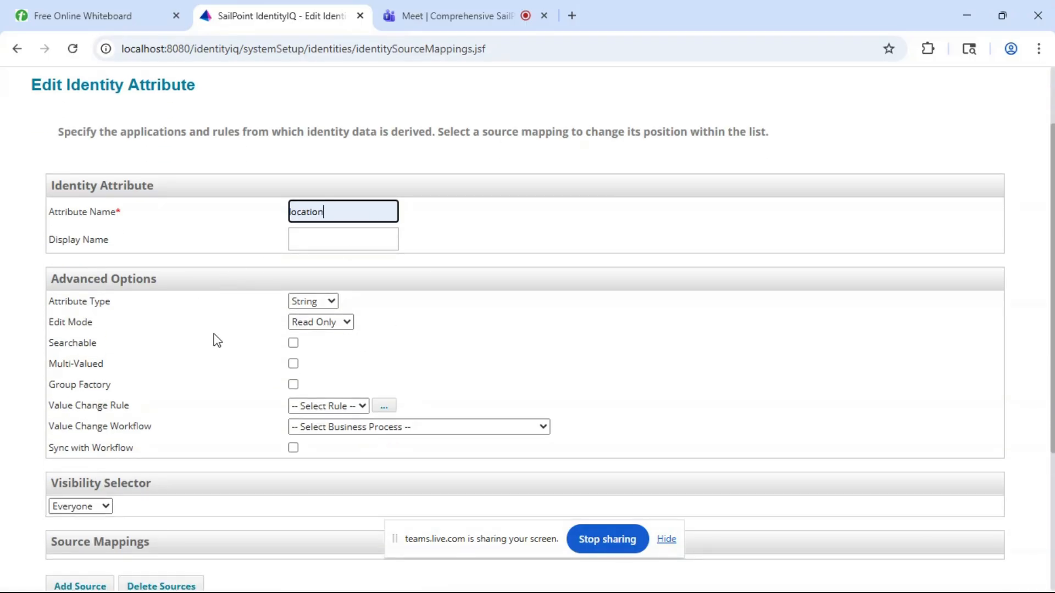
left_click(292, 343)
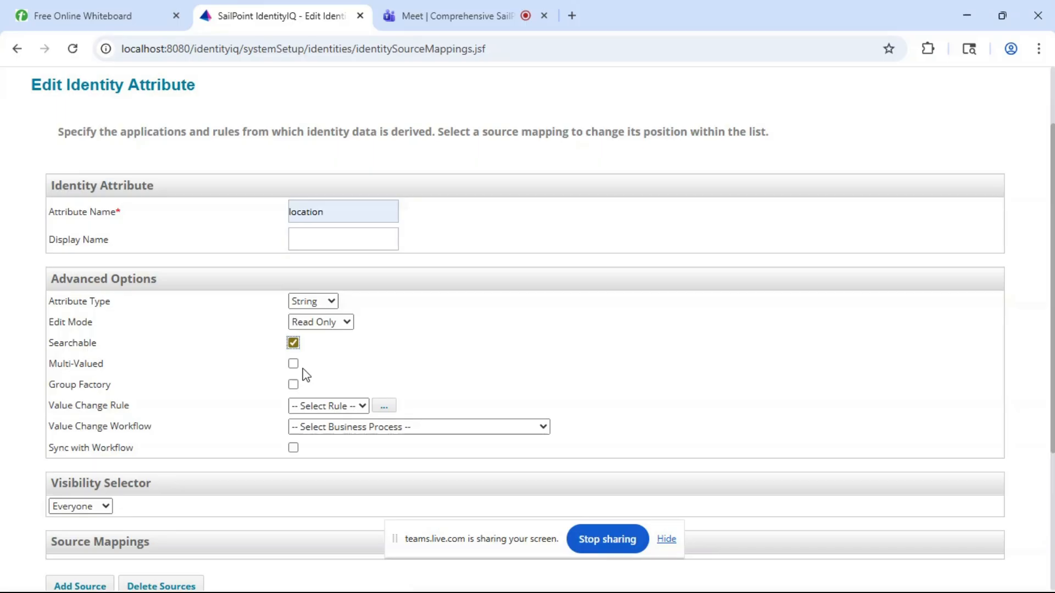
- Enable Group Factory for the location identity attribute and add a source mapping from the location attribute of the HR Employees application
left_click(293, 385)
scroll(371, 371, "down", 2)
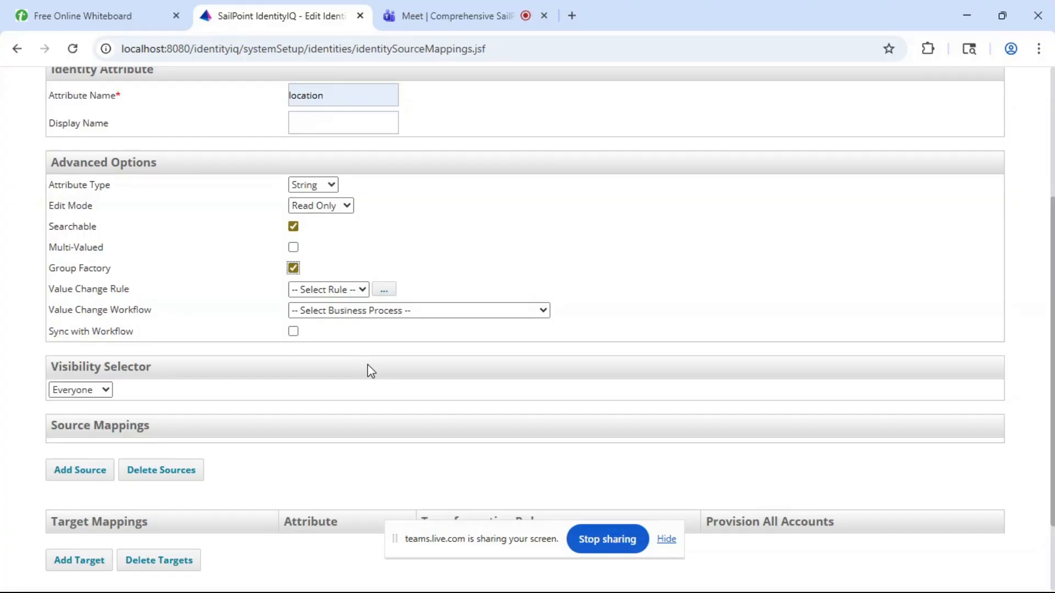
scroll(135, 358, "down", 2)
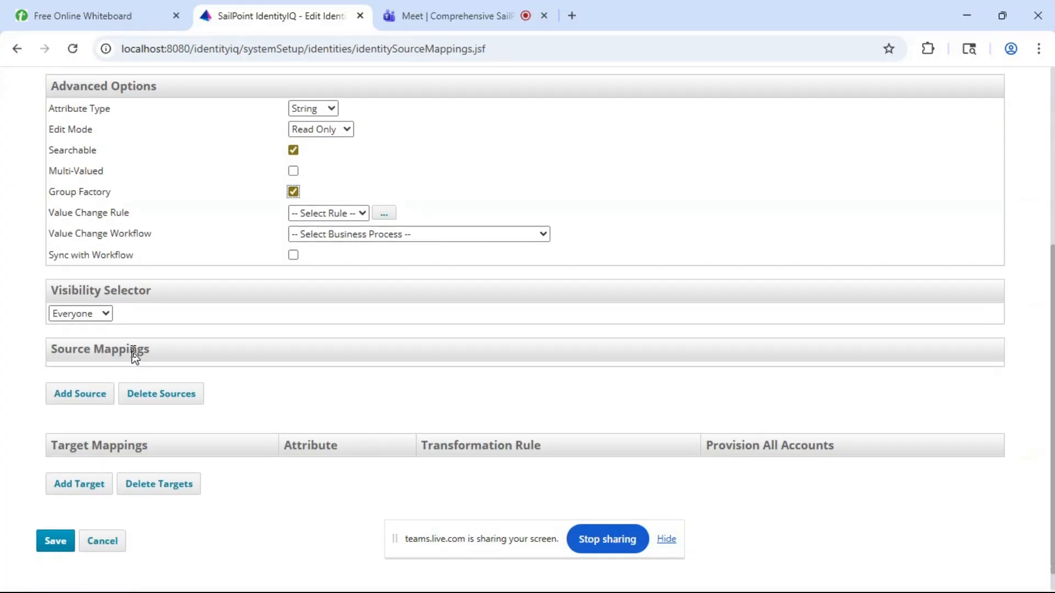
left_click(75, 391)
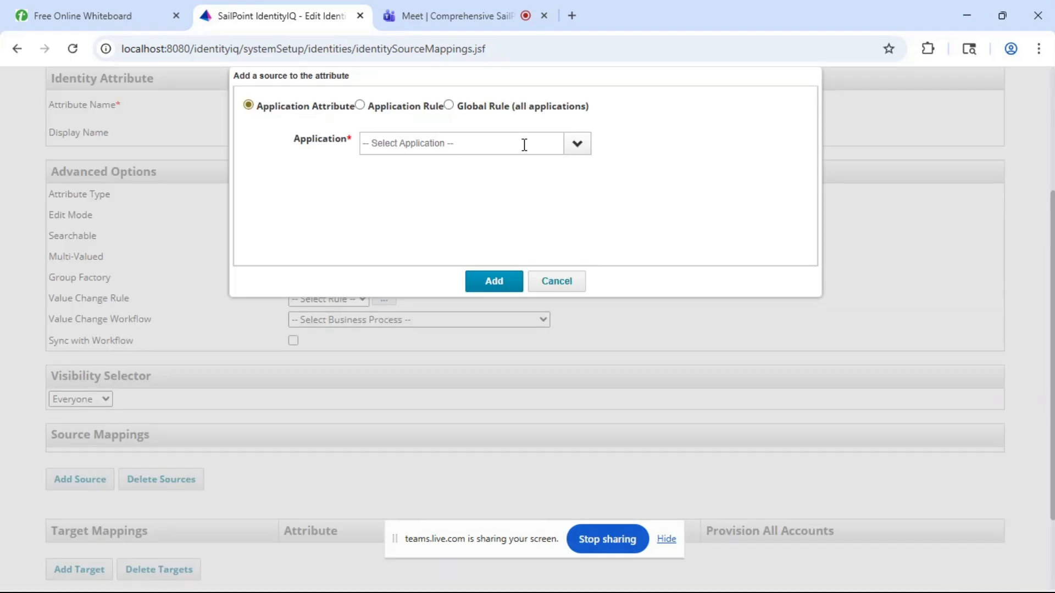
left_click(574, 147)
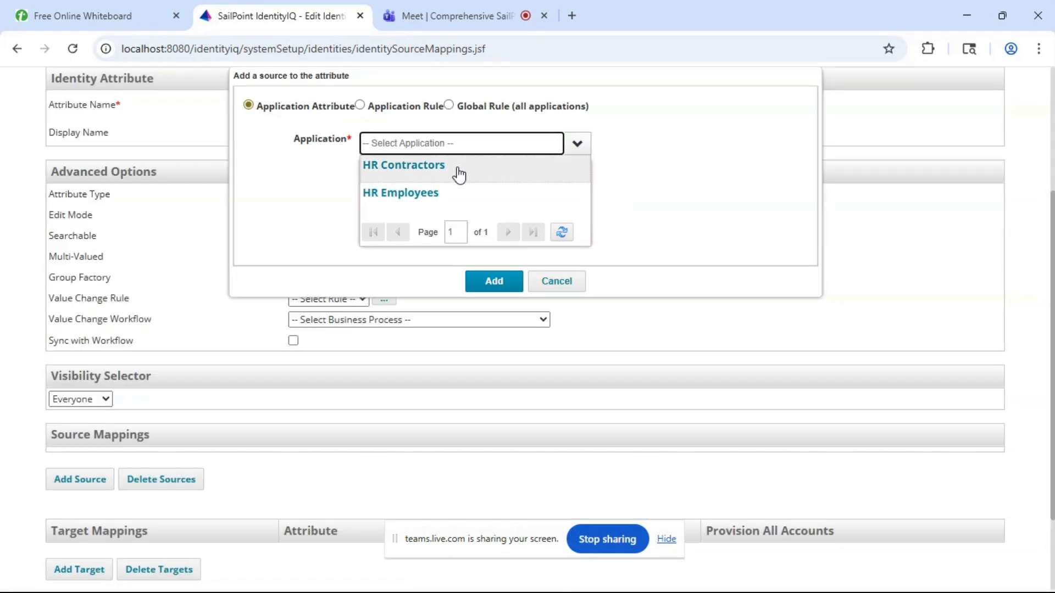
left_click(425, 197)
left_click(431, 164)
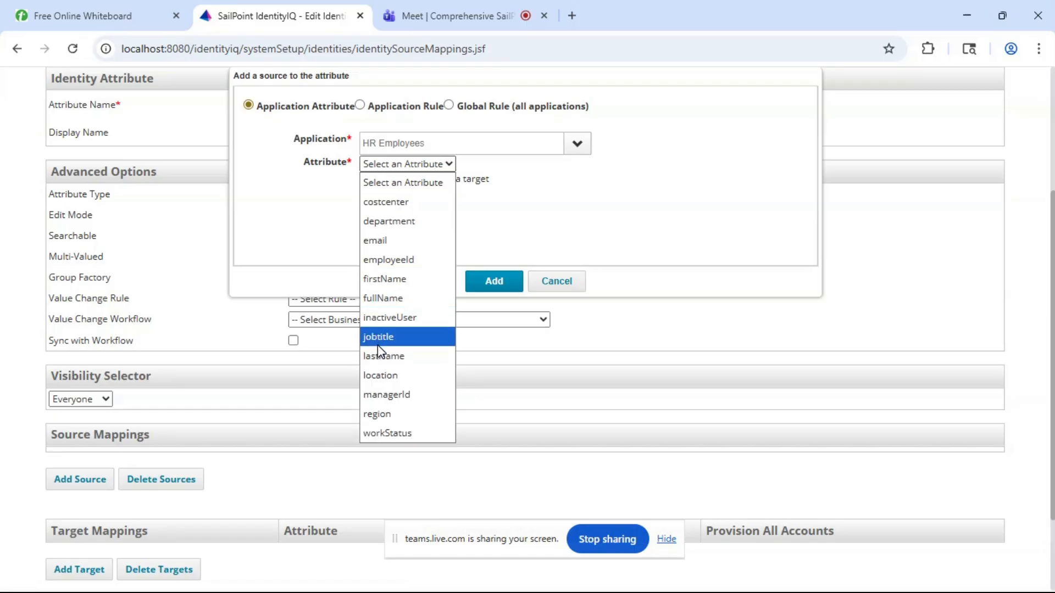
left_click(391, 375)
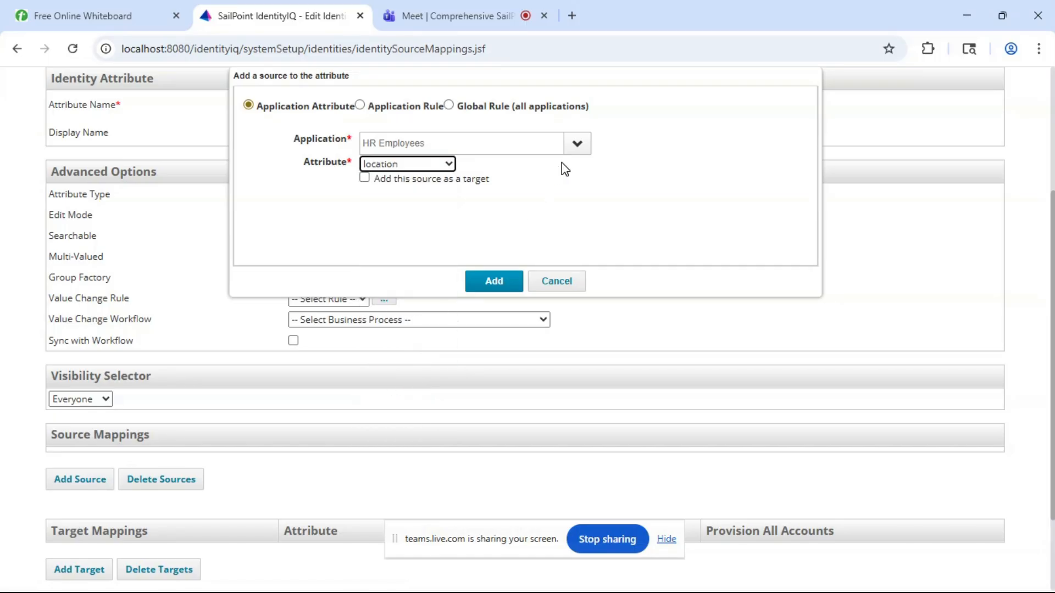
left_click(495, 286)
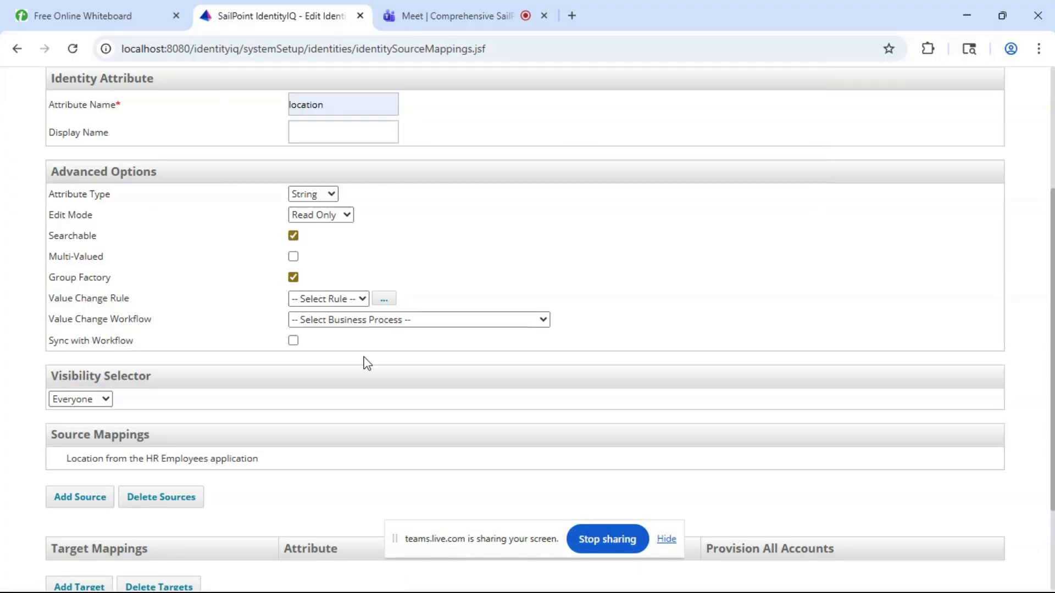
- Add a second source mapping to the location identity attribute, using location from the HR Contractors application
left_click(102, 497)
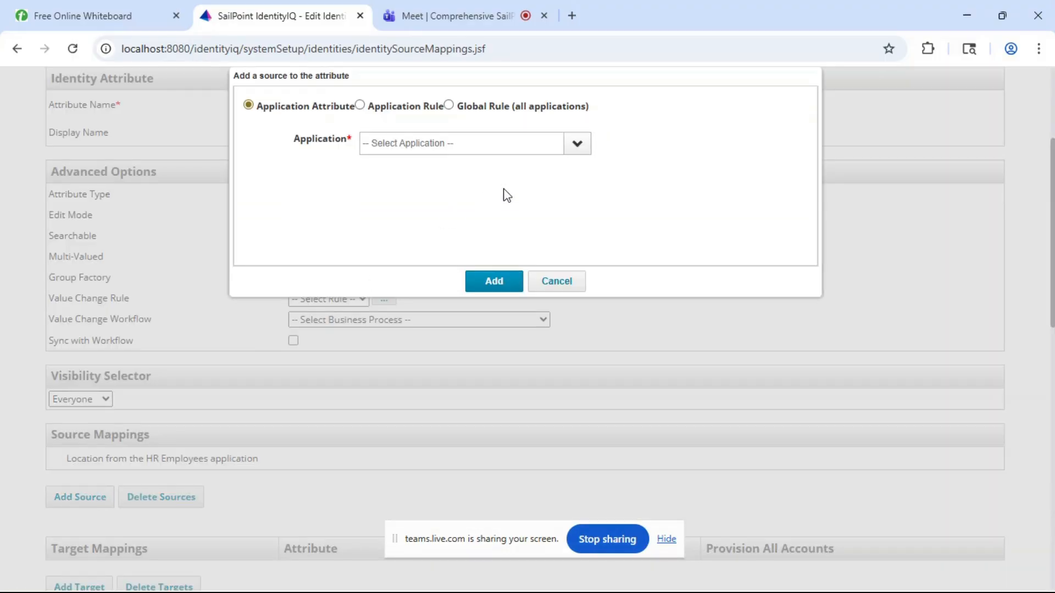
left_click(572, 145)
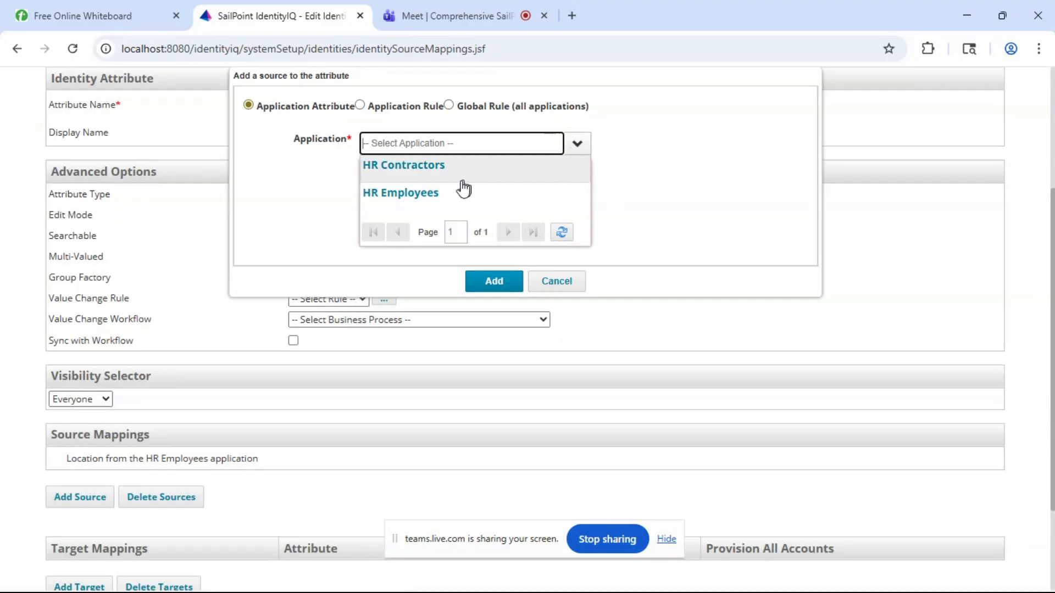
left_click(430, 165)
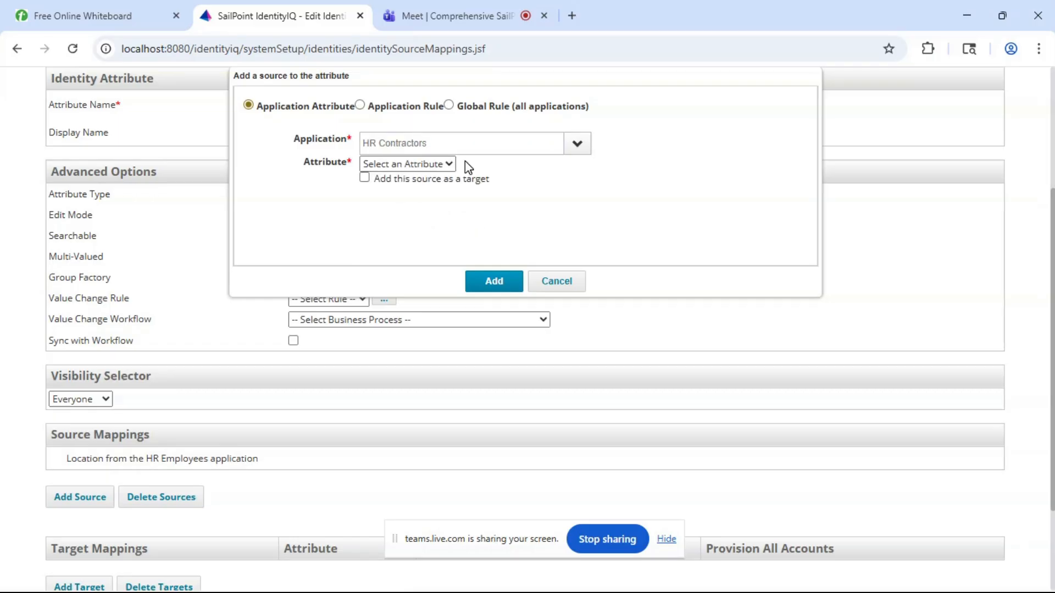
left_click(434, 165)
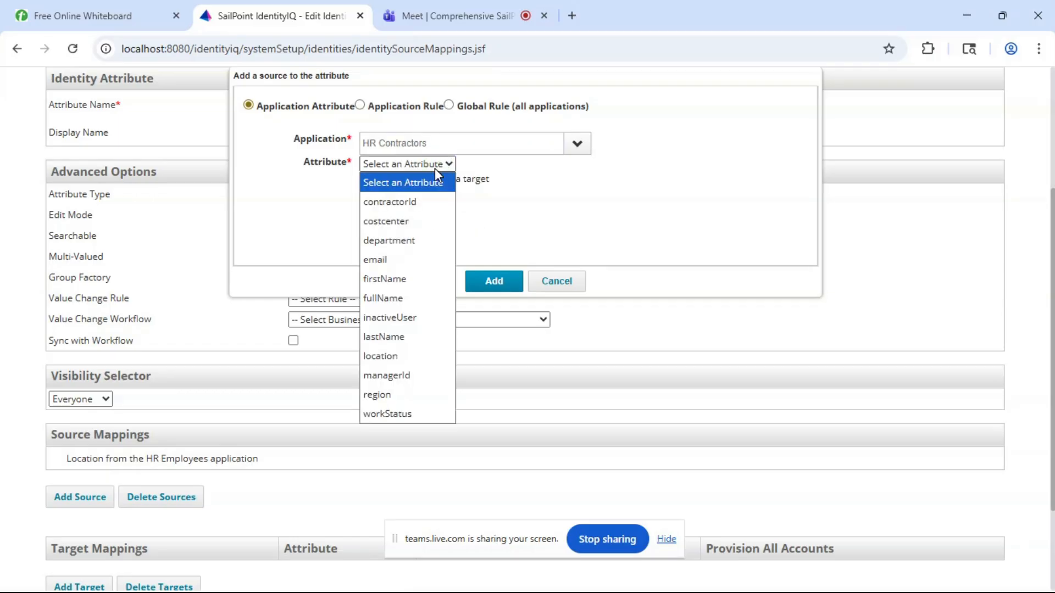
left_click(380, 357)
left_click(514, 282)
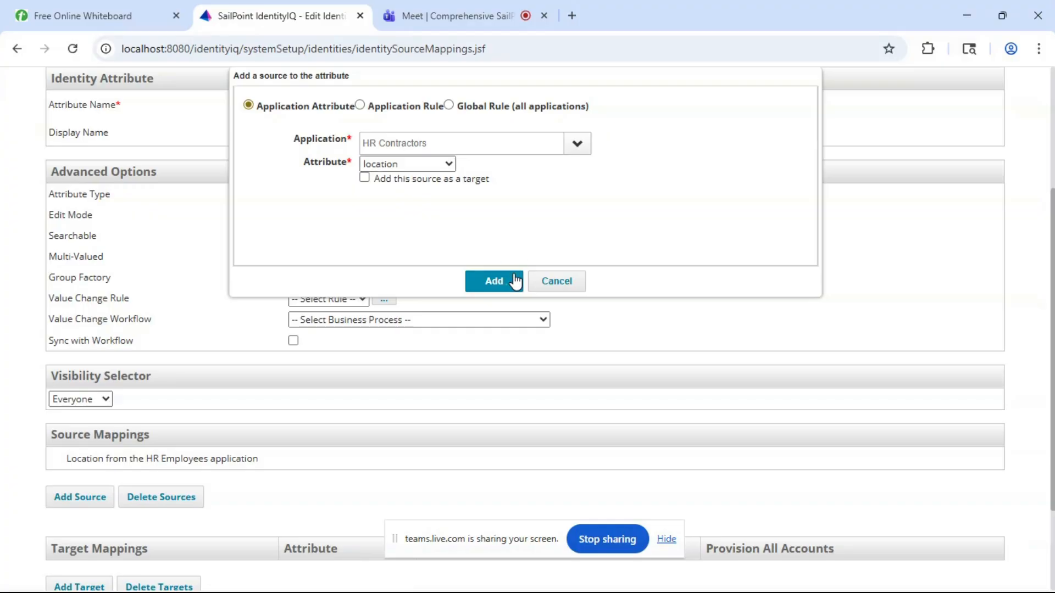
- Review the options and source mappings of the location identity attribute and save it
scroll(200, 455, "down", 3)
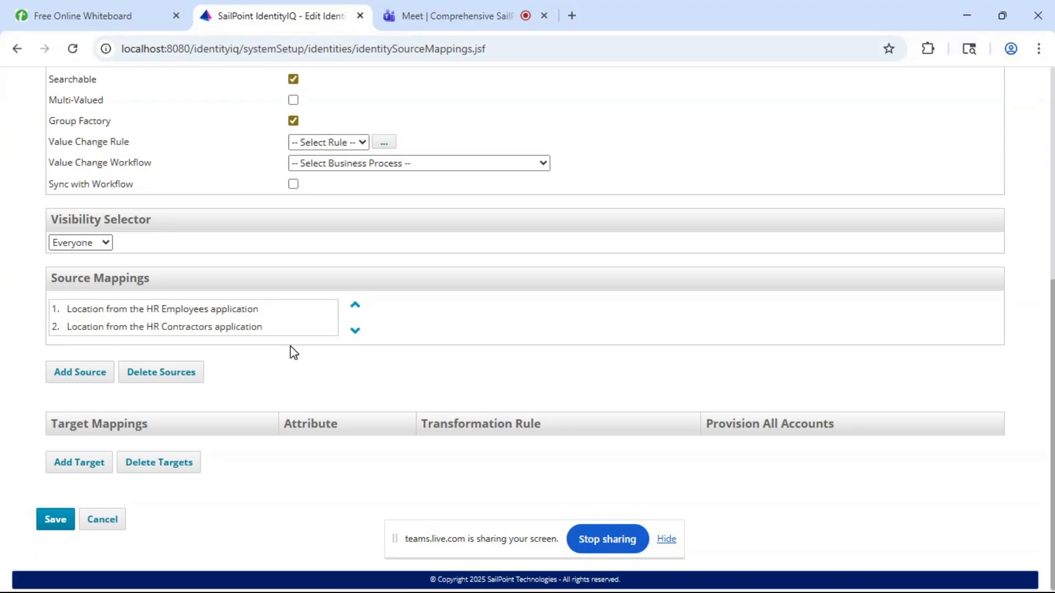
scroll(292, 351, "up", 3)
scroll(293, 352, "down", 3)
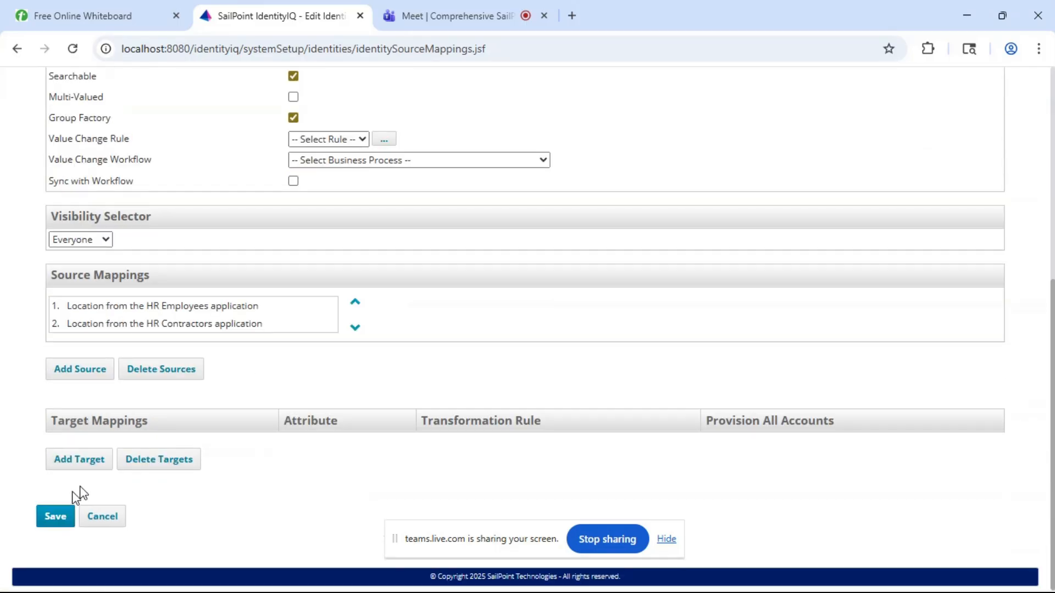
left_click(52, 519)
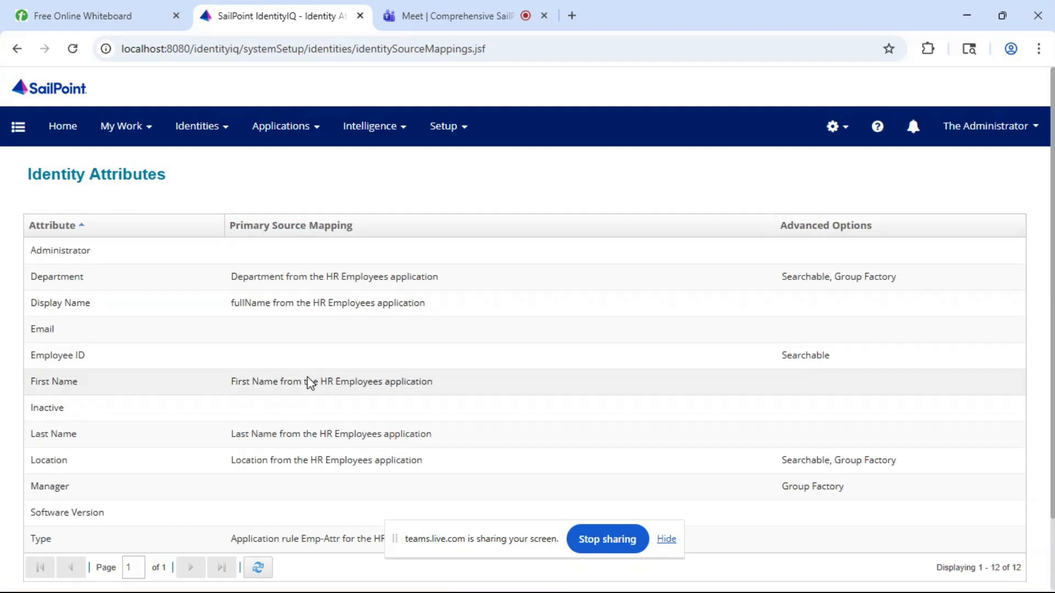
- Open the Employee ID identity attribute and add a source mapping from the employeeId attribute of the HR Employees application
scroll(308, 381, "down", 2)
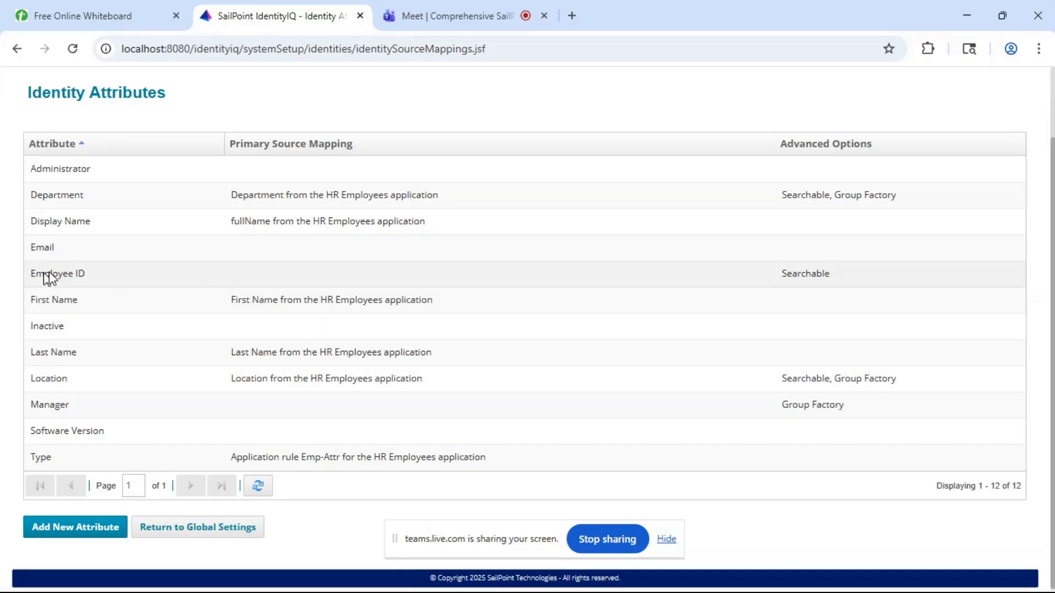
left_click(66, 273)
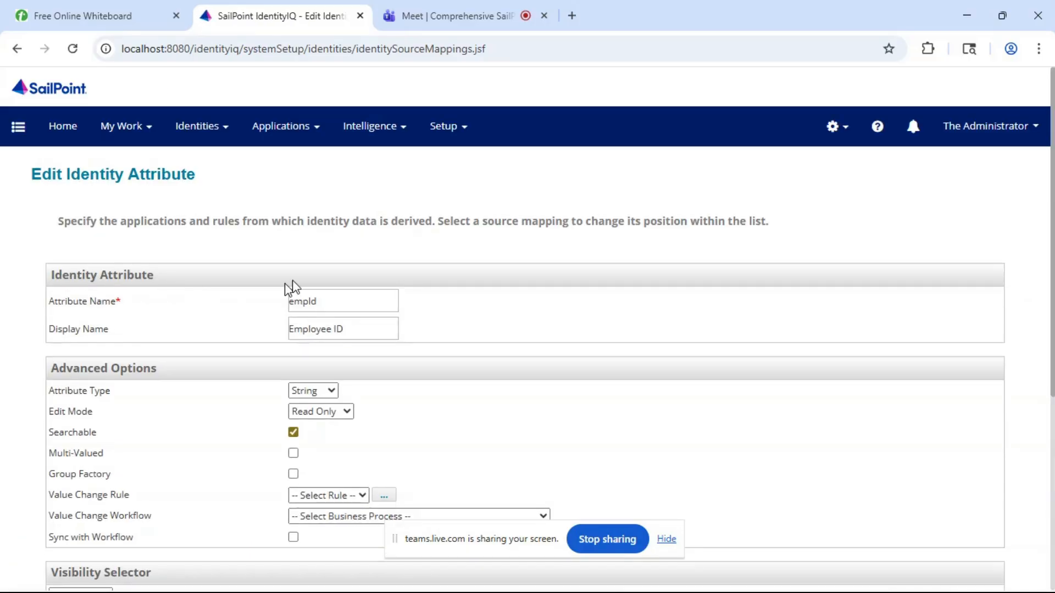
scroll(389, 371, "down", 2)
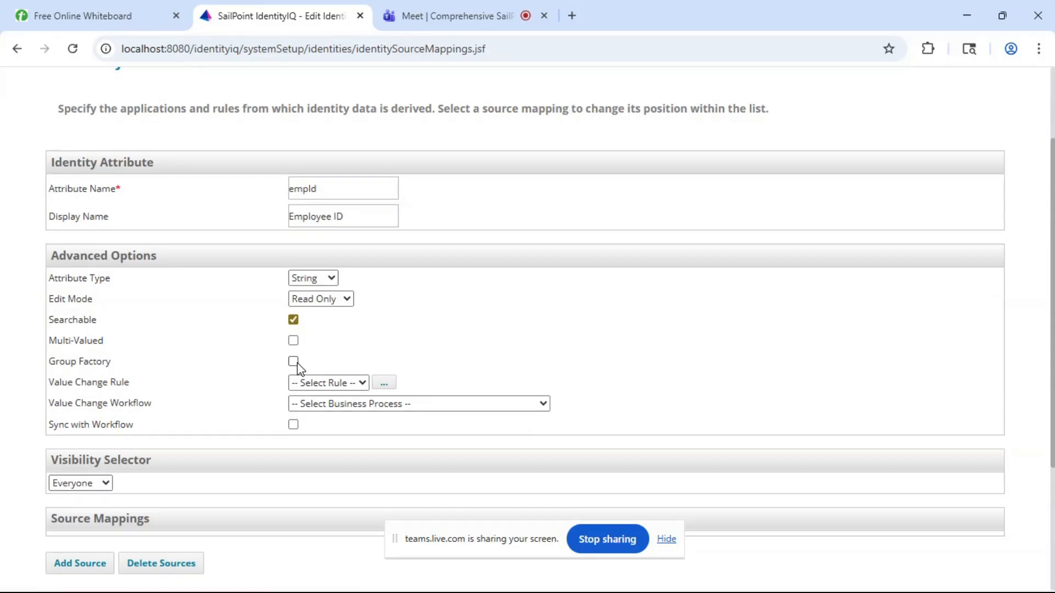
scroll(294, 355, "down", 2)
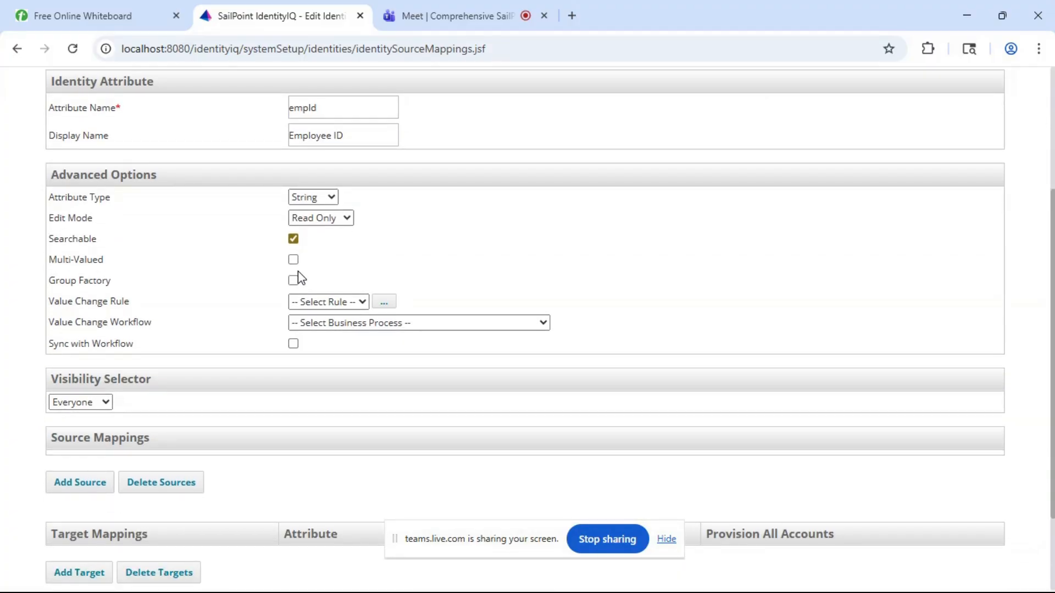
left_click(88, 482)
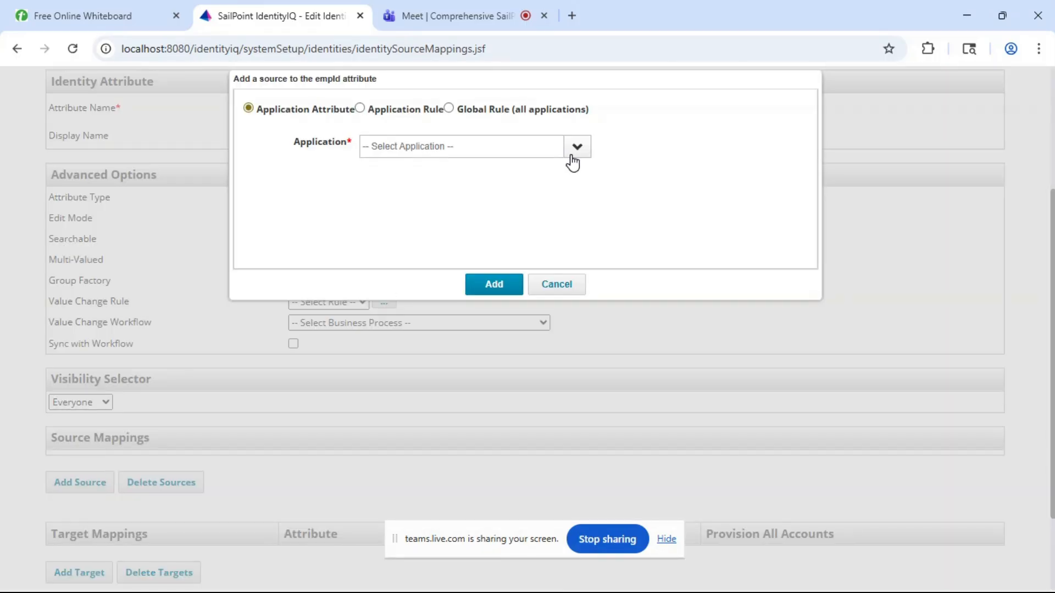
left_click(575, 158)
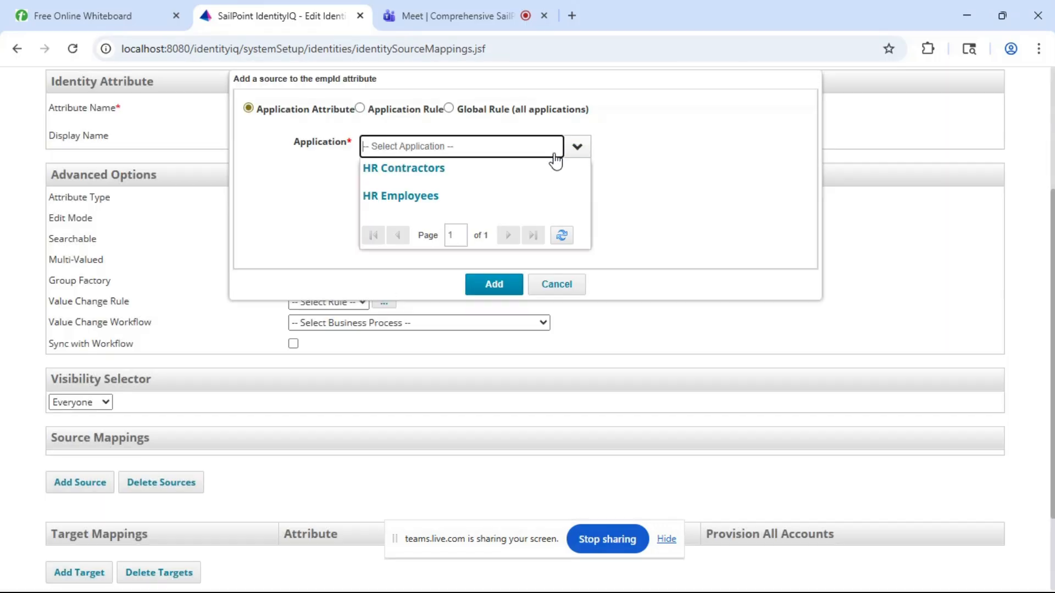
left_click(423, 199)
left_click(390, 166)
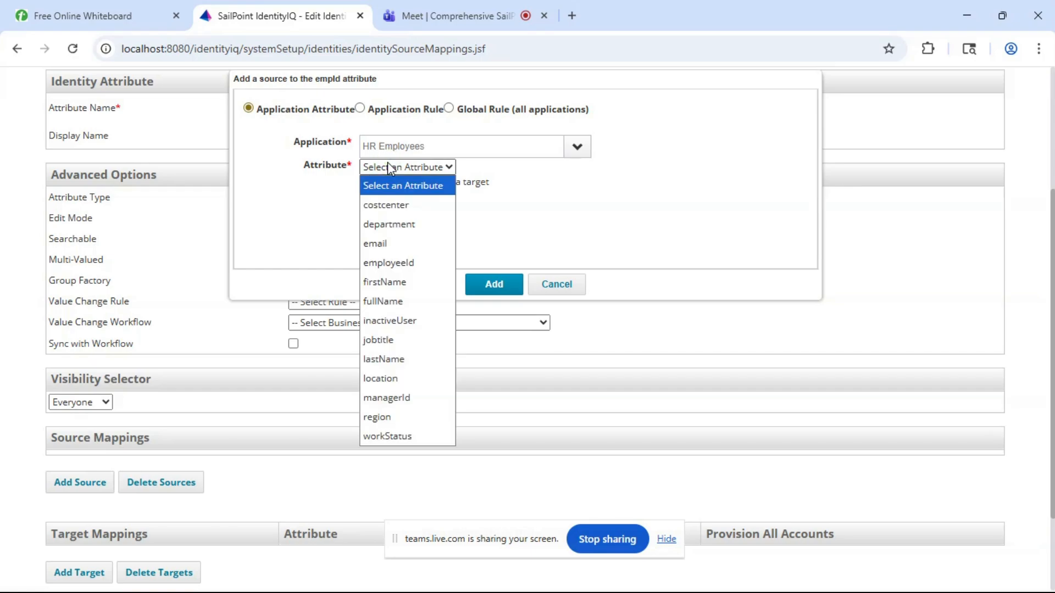
left_click(373, 263)
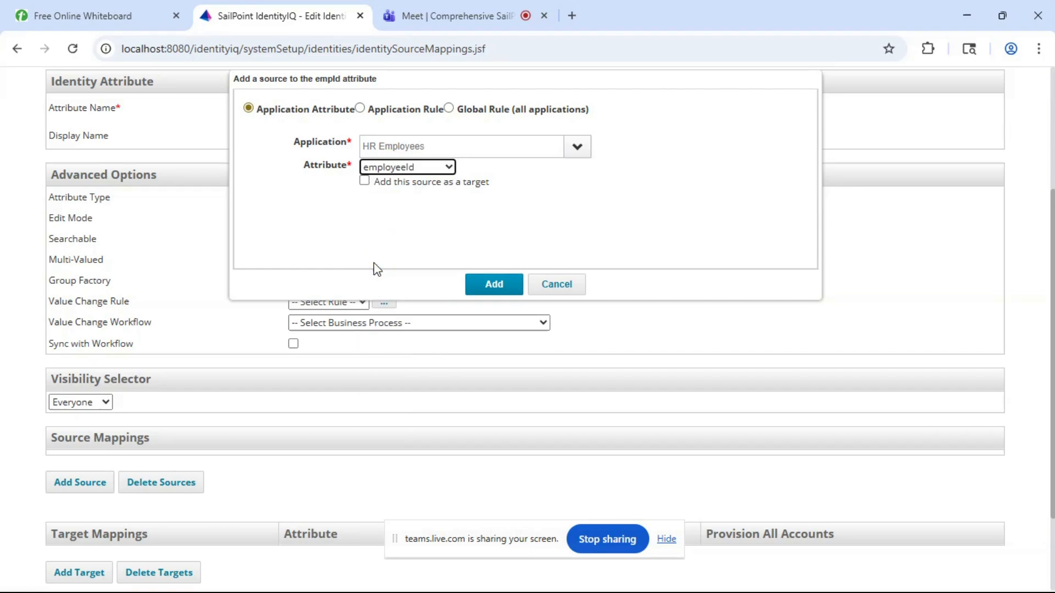
left_click(494, 284)
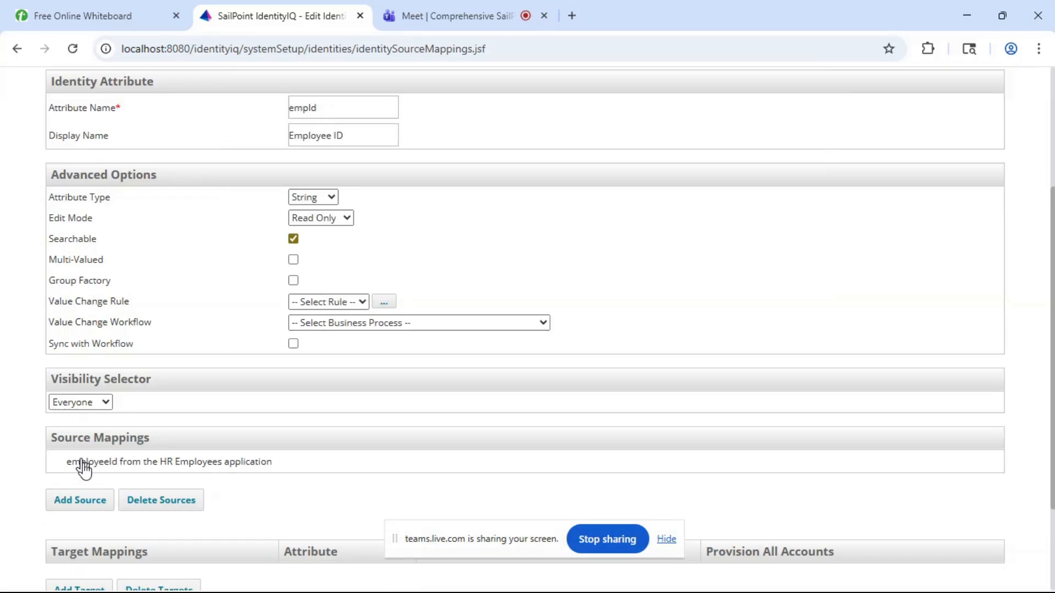
- Add a second source mapping to the Employee ID attribute, using contractorId from the HR Contractors application
left_click(77, 502)
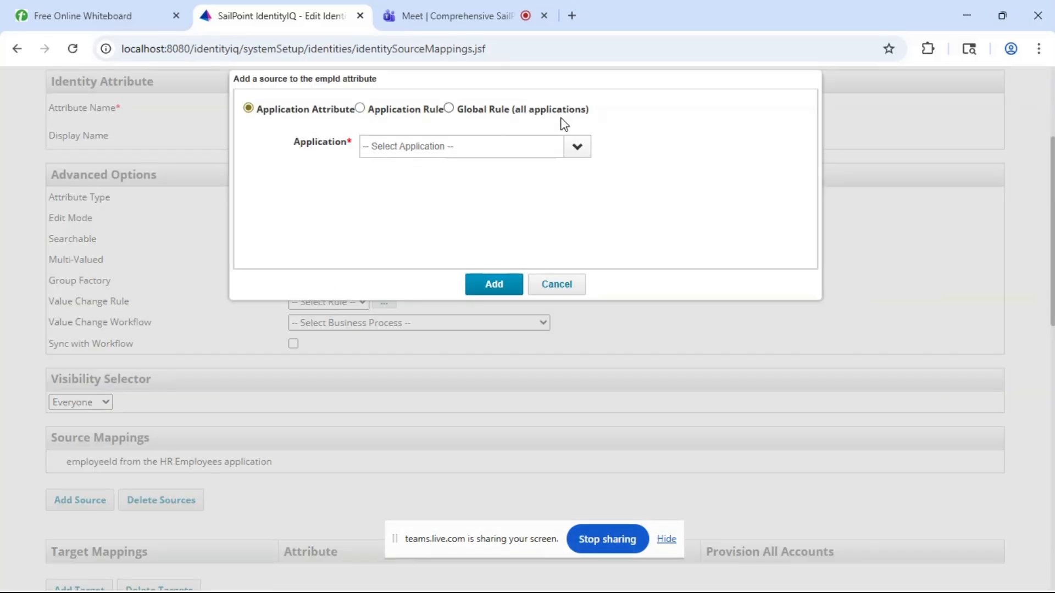
left_click(576, 146)
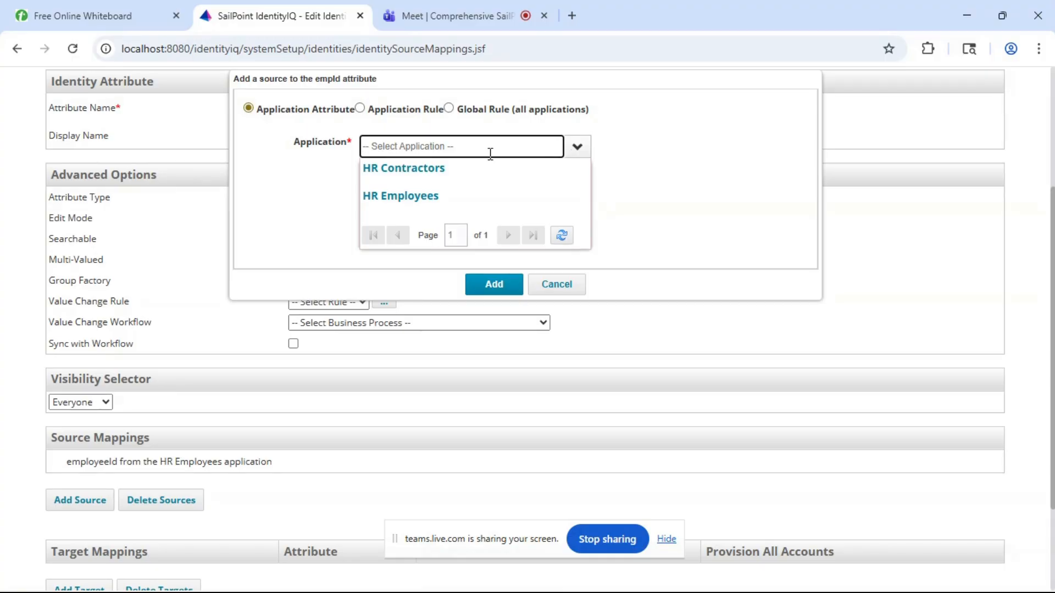
left_click(458, 168)
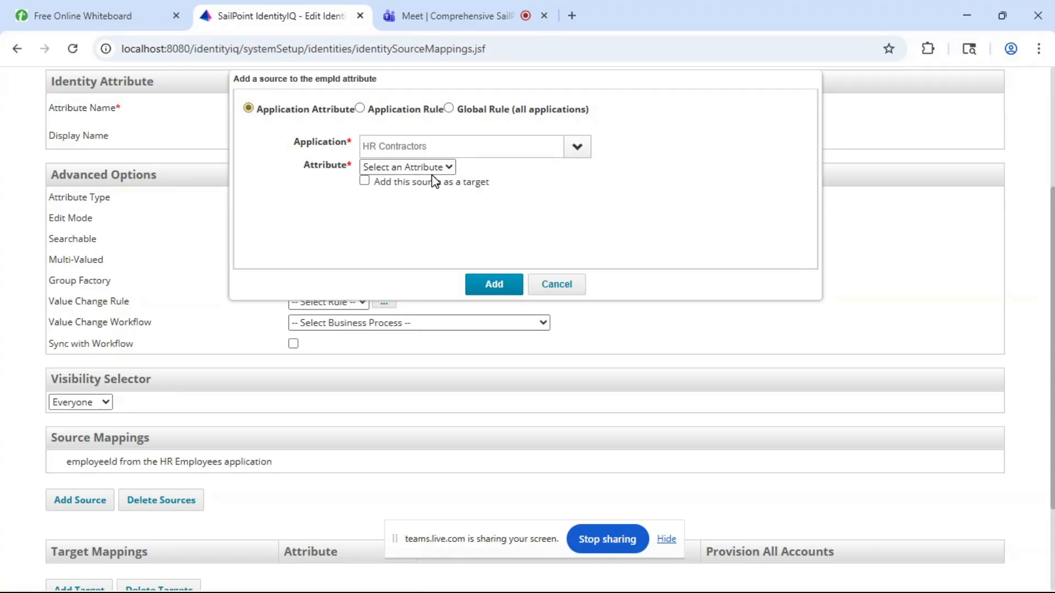
left_click(417, 168)
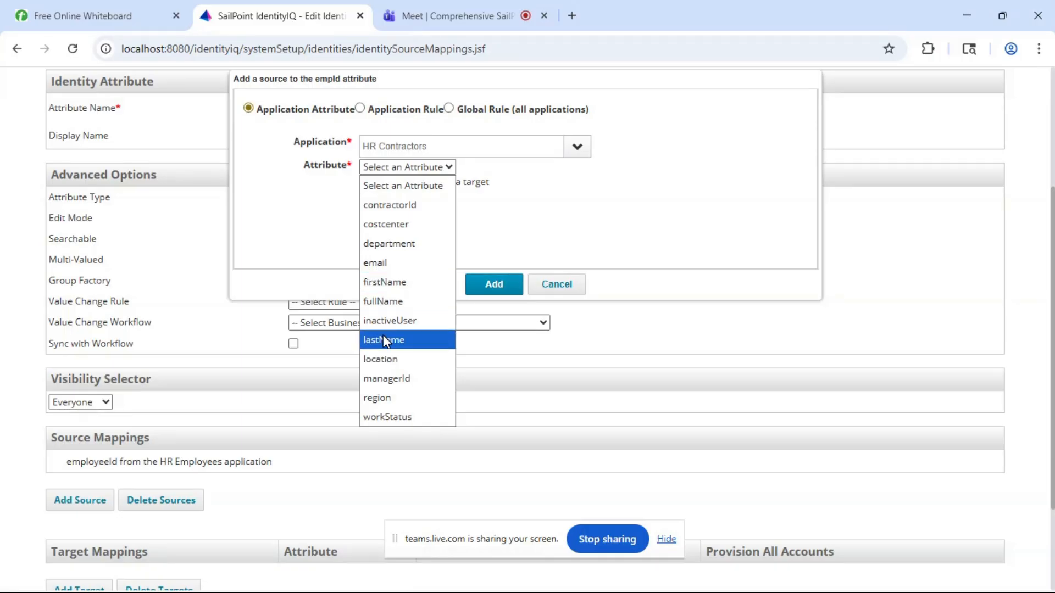
left_click(409, 205)
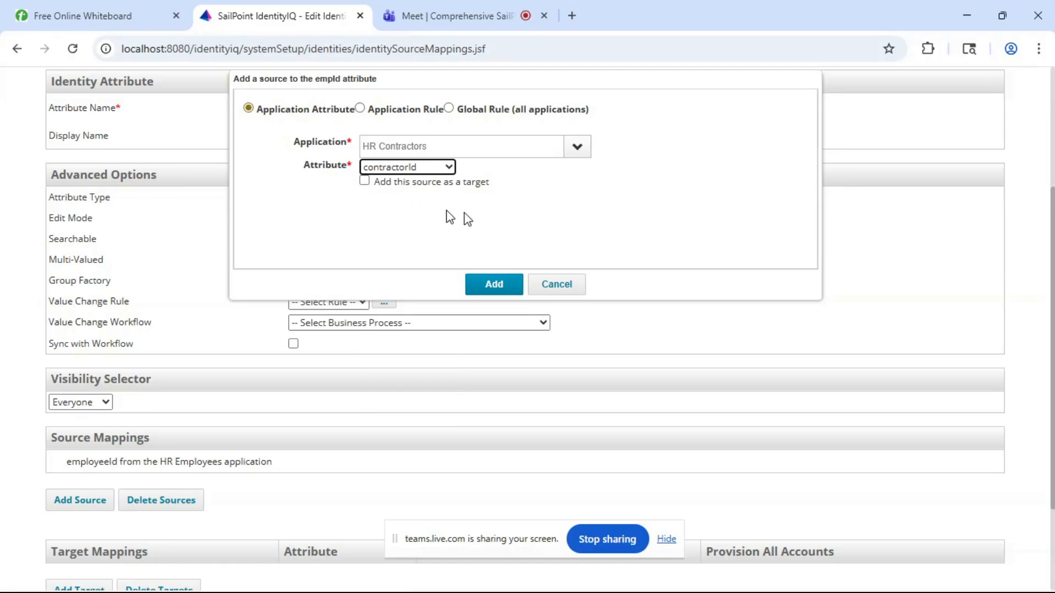
left_click(510, 294)
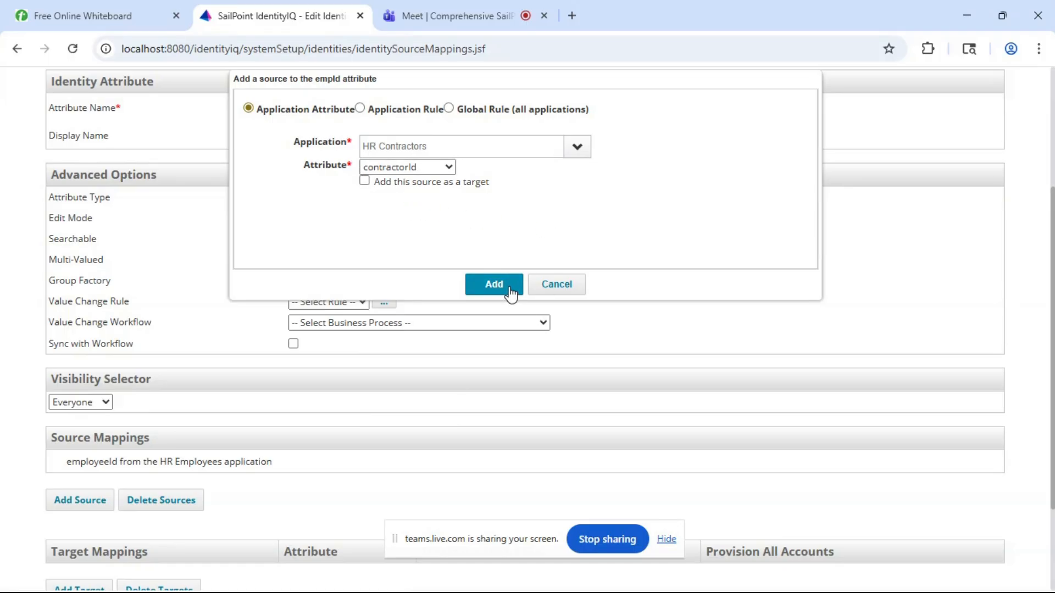
- Save the Employee ID identity attribute and look over the primary source mappings in the identity attributes list
scroll(450, 217, "up", 1)
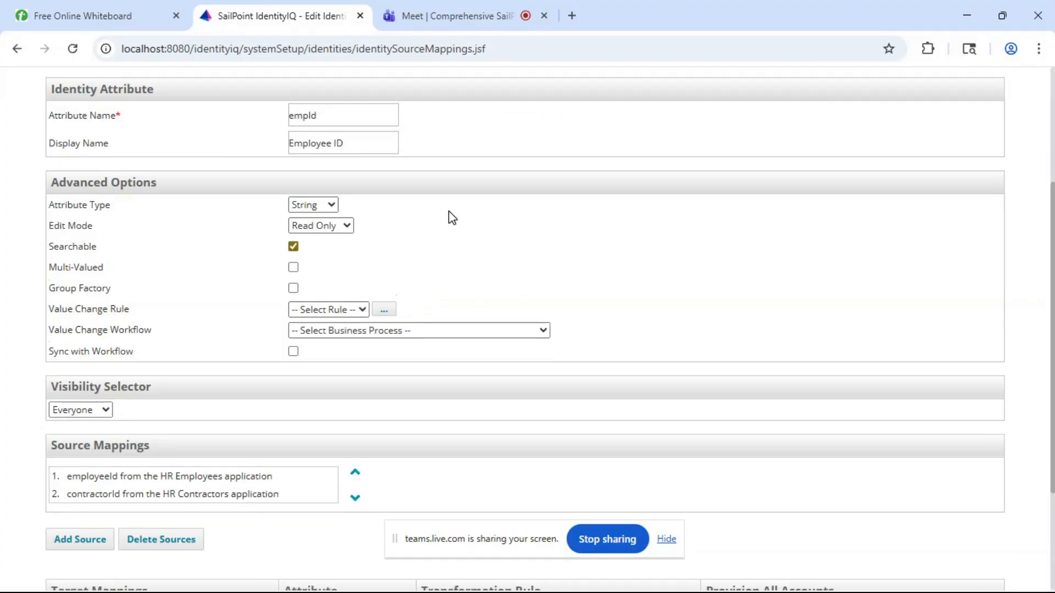
scroll(451, 217, "down", 4)
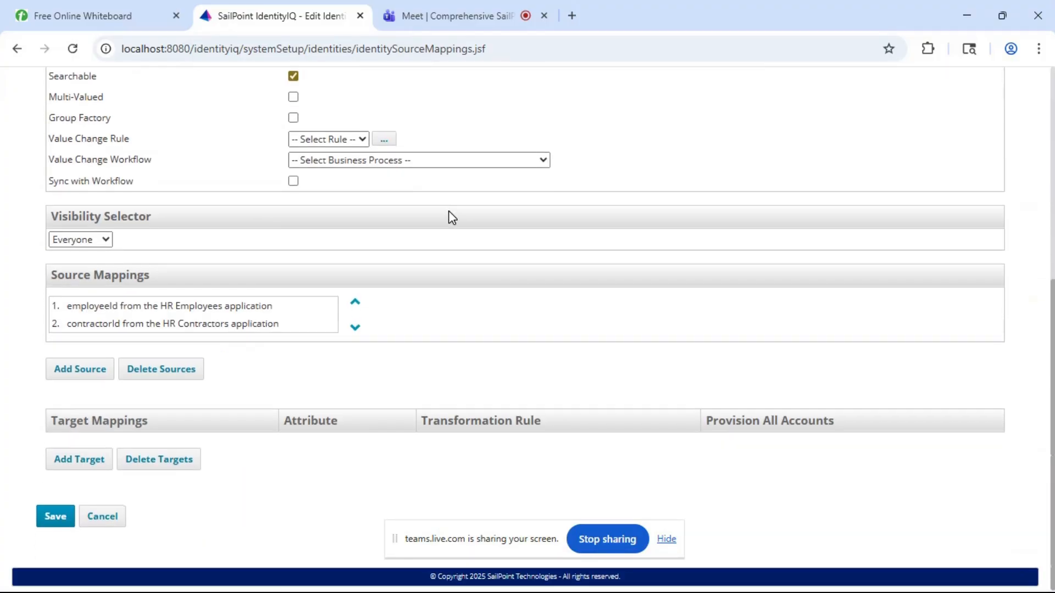
left_click(55, 527)
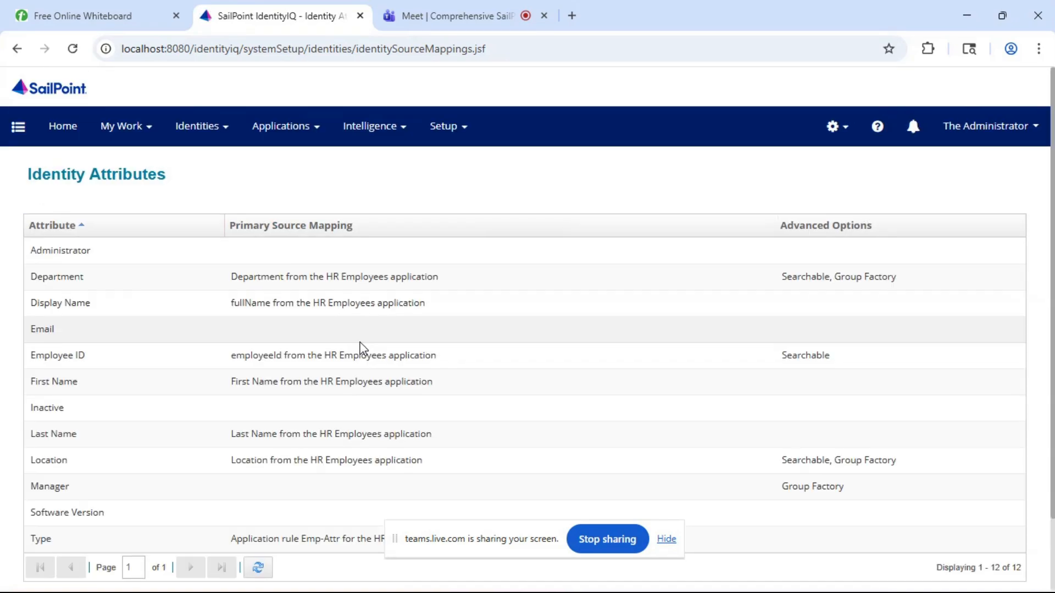
scroll(362, 347, "down", 2)
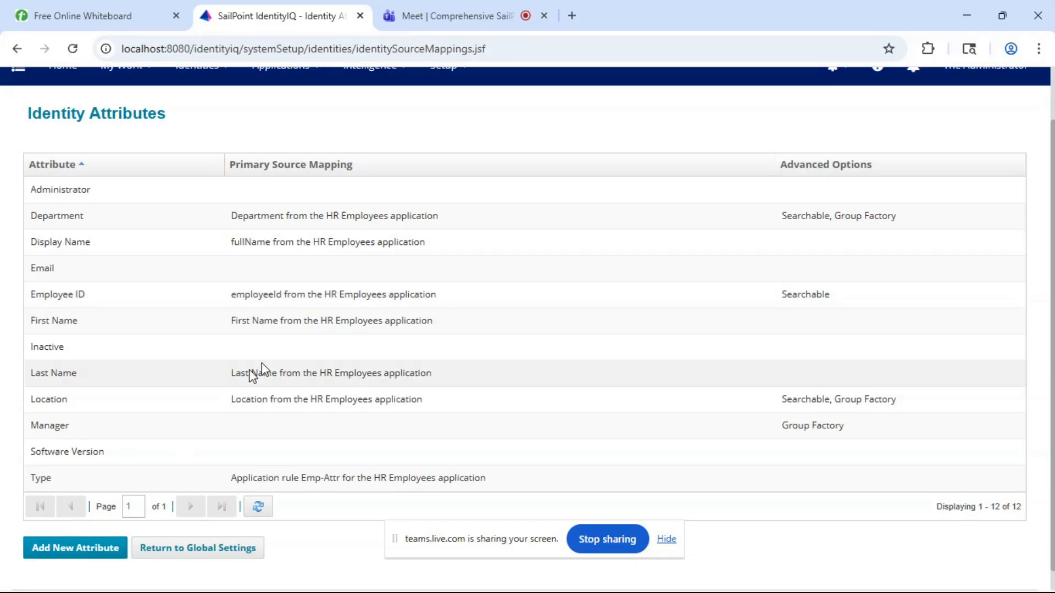
scroll(419, 319, "down", 1)
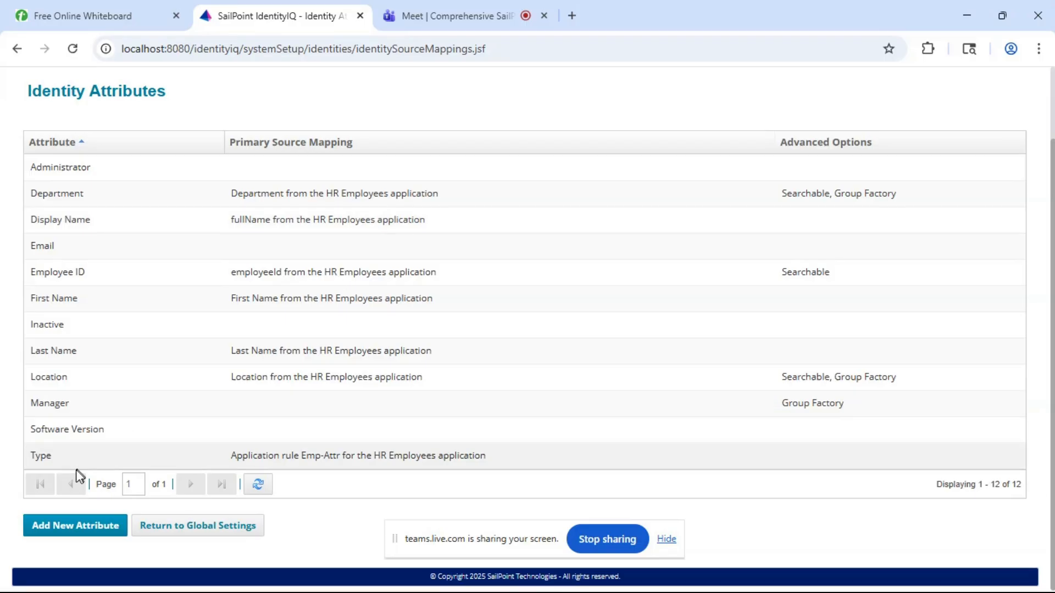
- Start a new identity attribute and check the column headings of the IndiAuthEmployees workbook in Excel
left_click(65, 527)
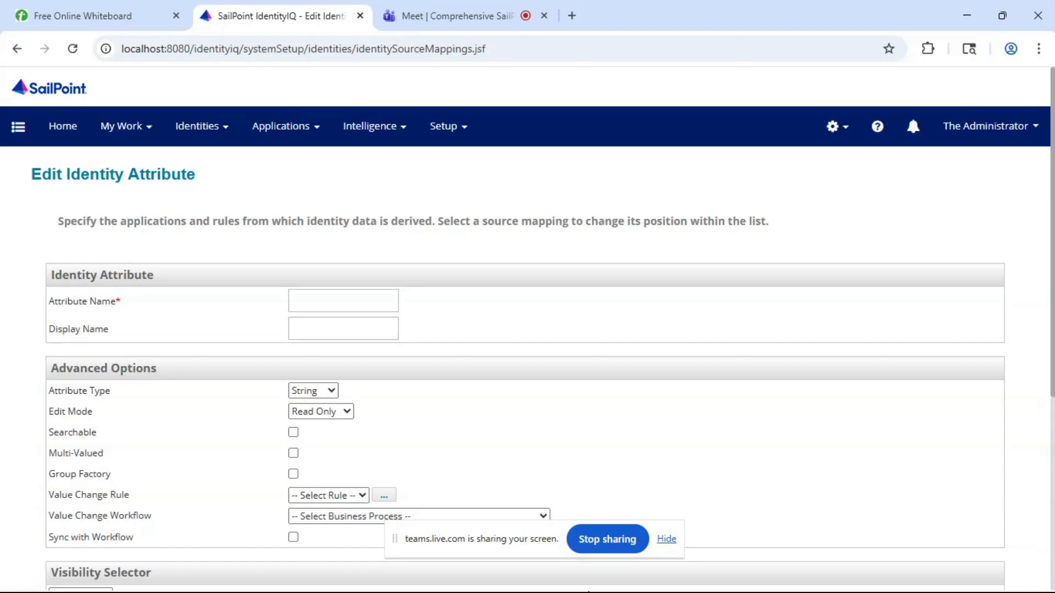
key("alt+Tab")
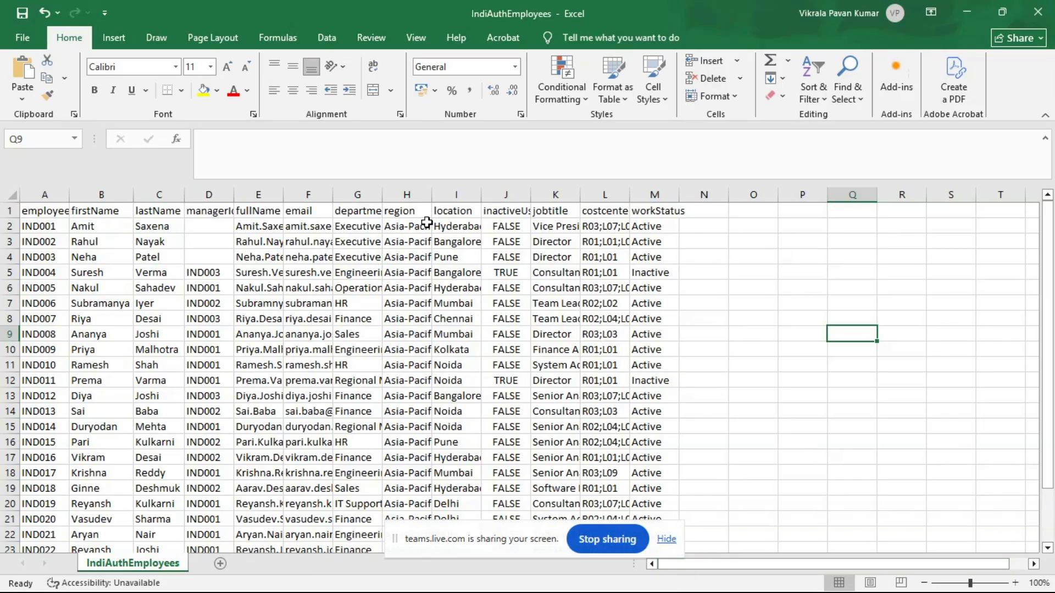
left_click(967, 12)
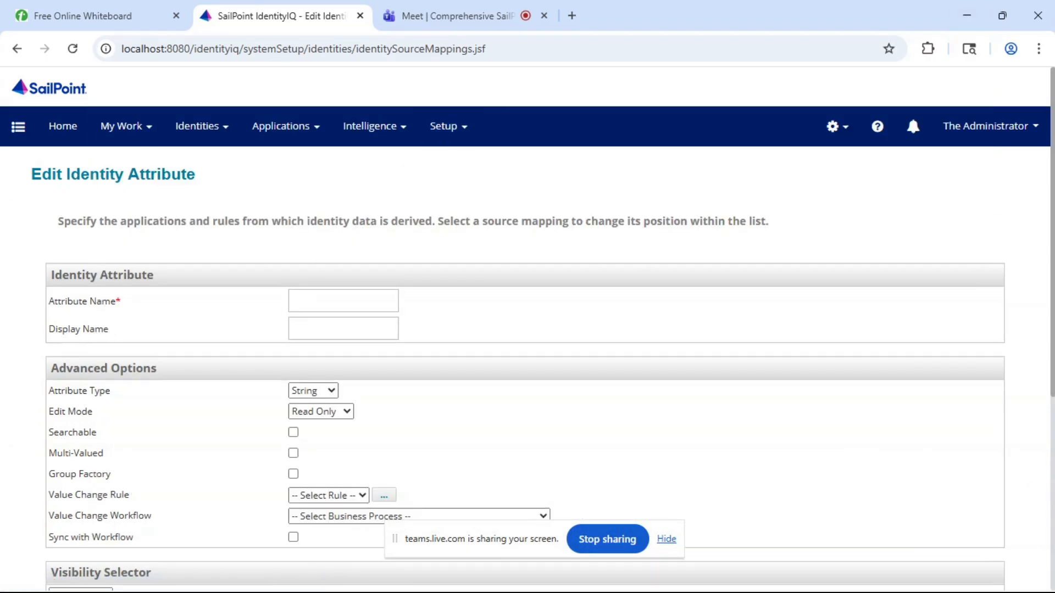
- Name the new identity attribute region and enable its Searchable and Group Factory options
left_click(306, 305)
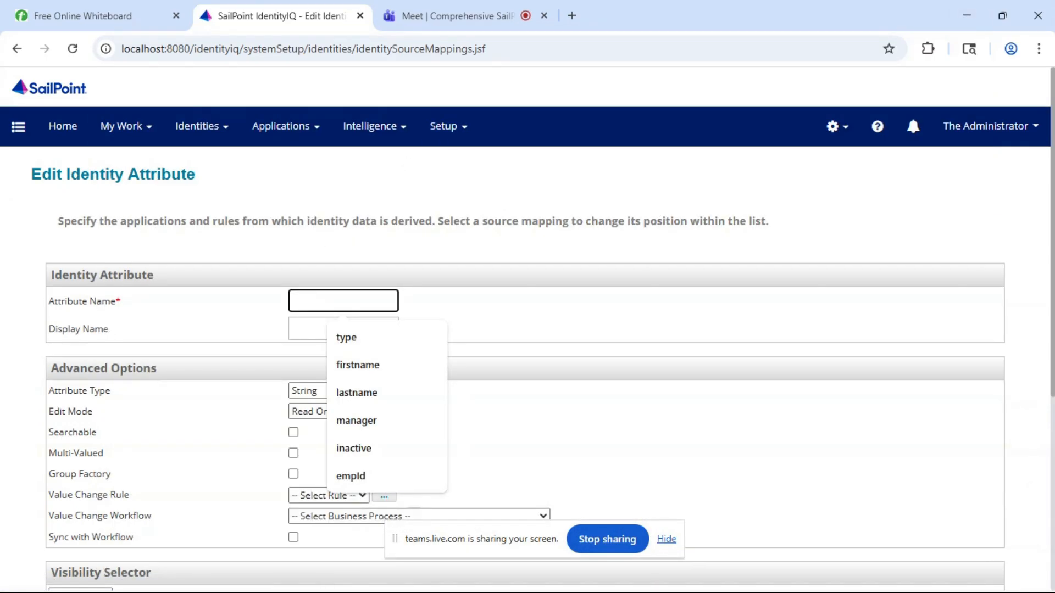
type("region")
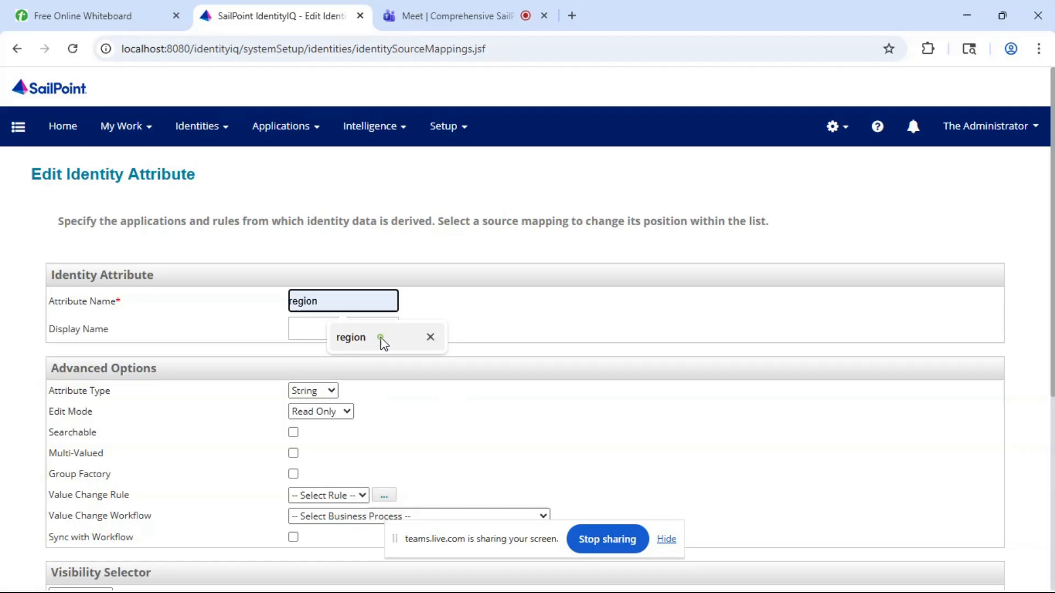
left_click(380, 342)
scroll(379, 341, "down", 1)
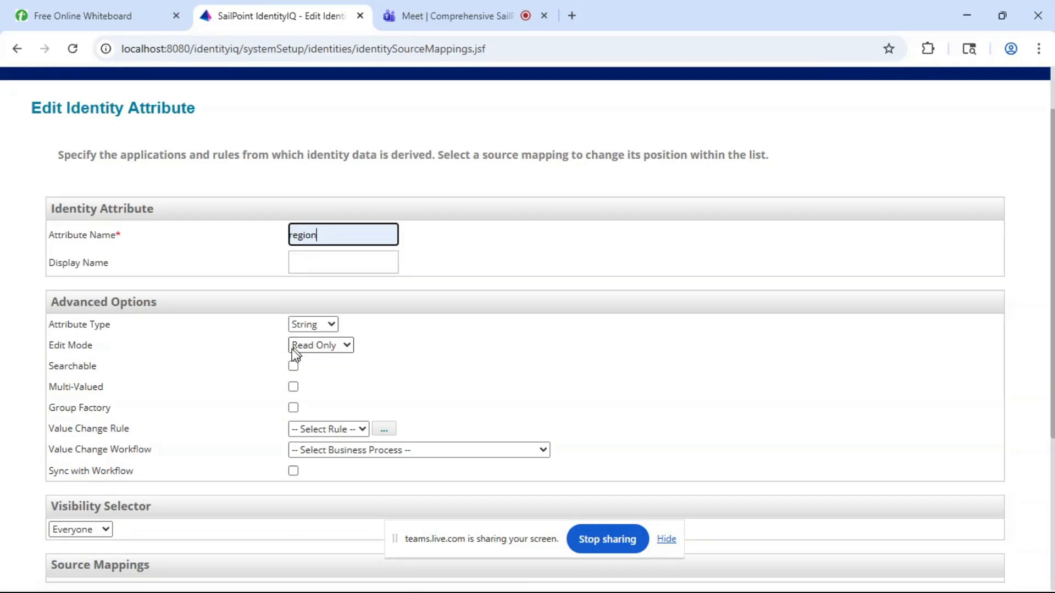
left_click(294, 367)
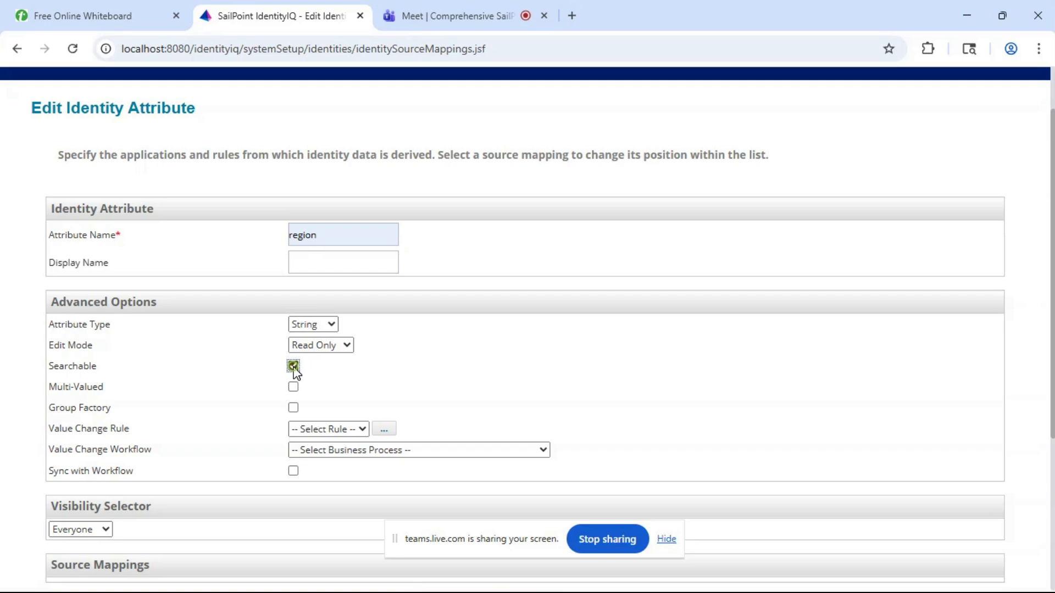
left_click(293, 407)
- Add a source mapping to the region attribute from the region attribute of the HR Employees application
scroll(294, 411, "down", 2)
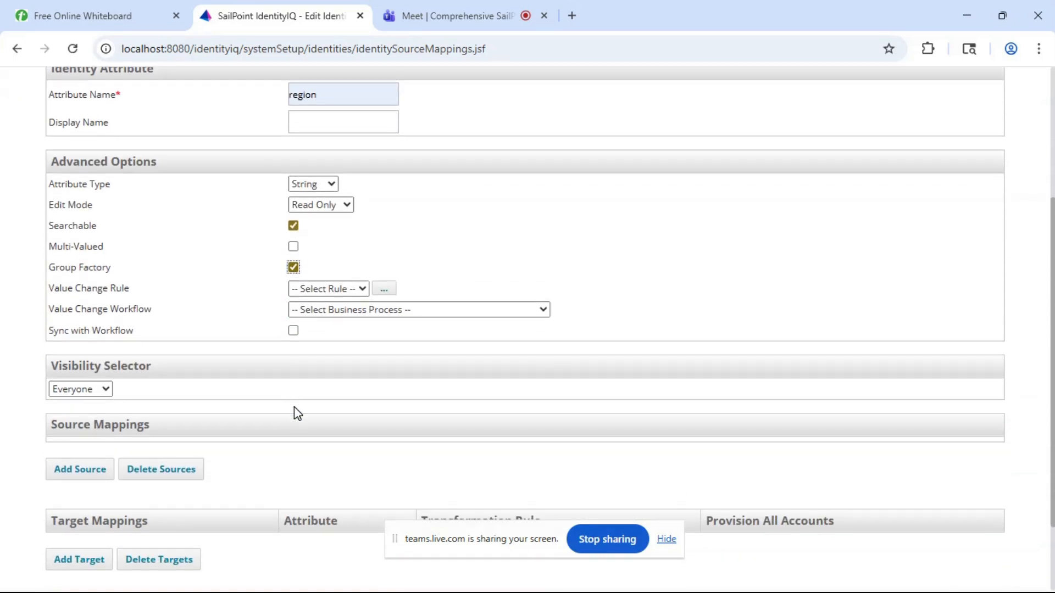
left_click(90, 475)
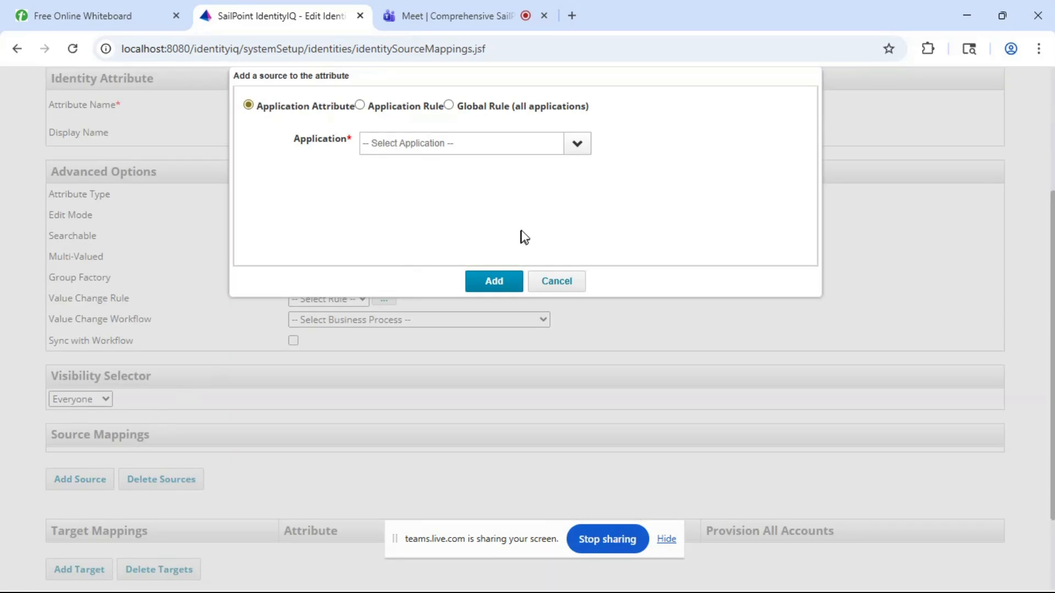
left_click(577, 158)
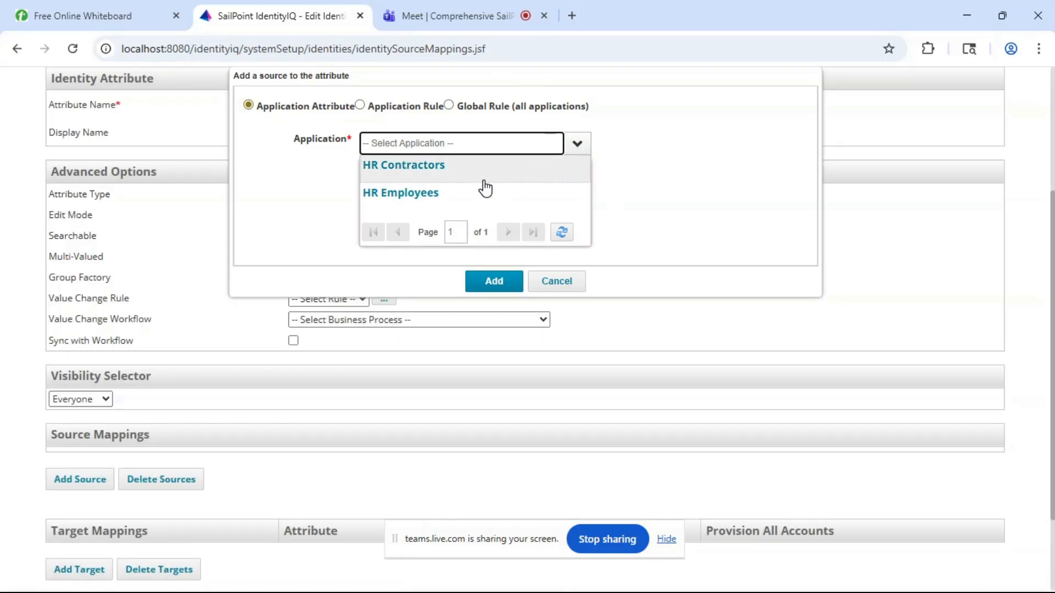
left_click(460, 195)
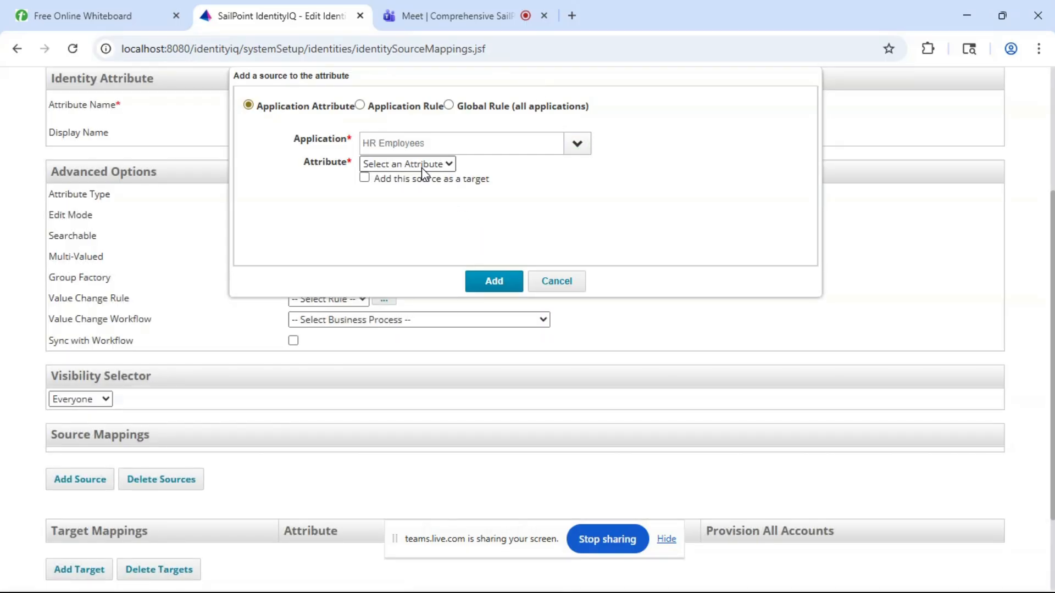
left_click(421, 166)
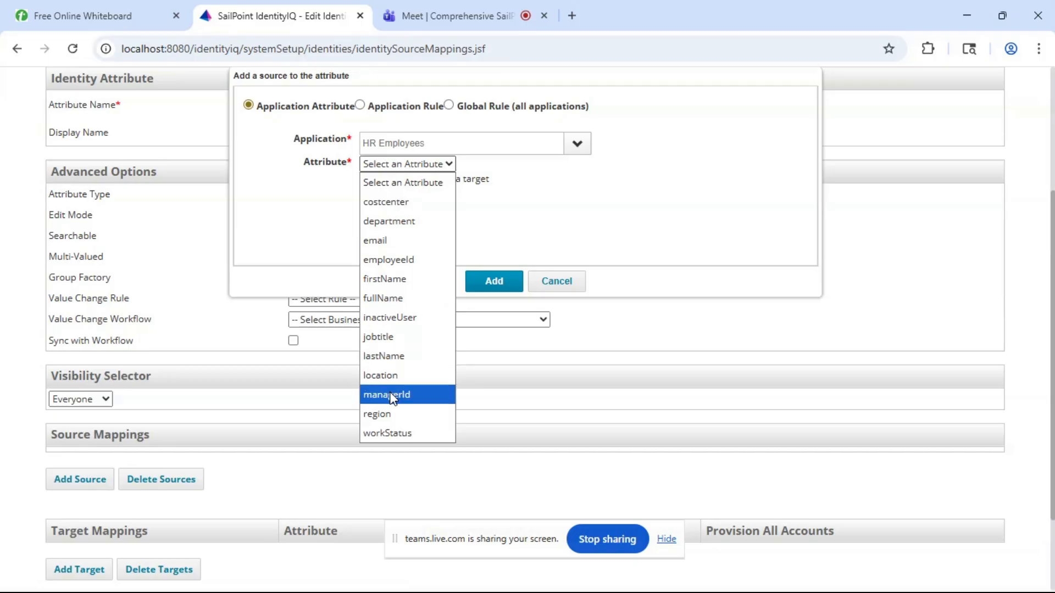
left_click(384, 415)
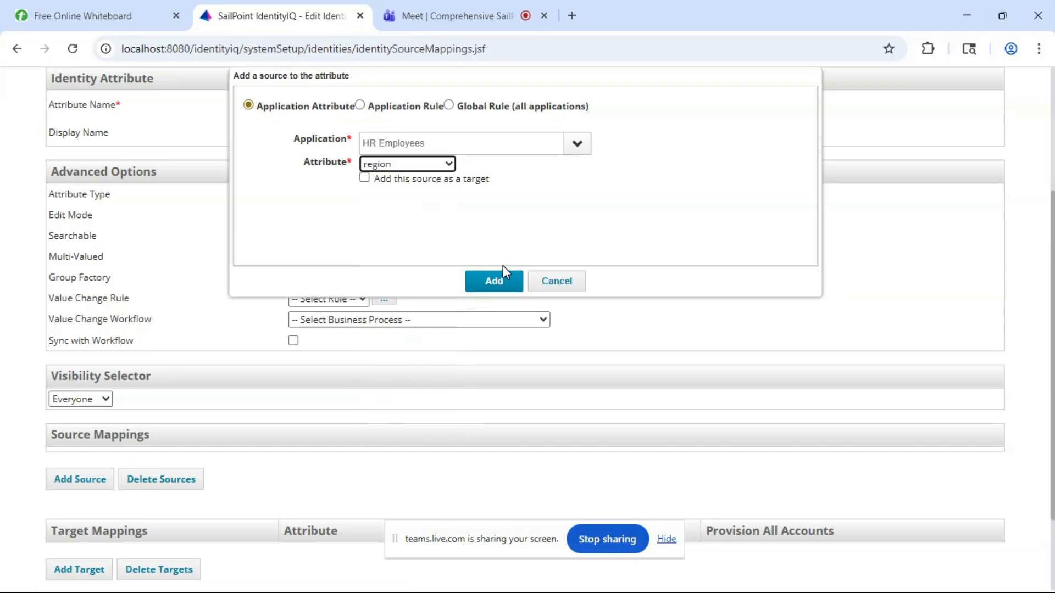
left_click(485, 286)
- Add a second source mapping to the region attribute, using region from the HR Contractors application
scroll(235, 388, "down", 3)
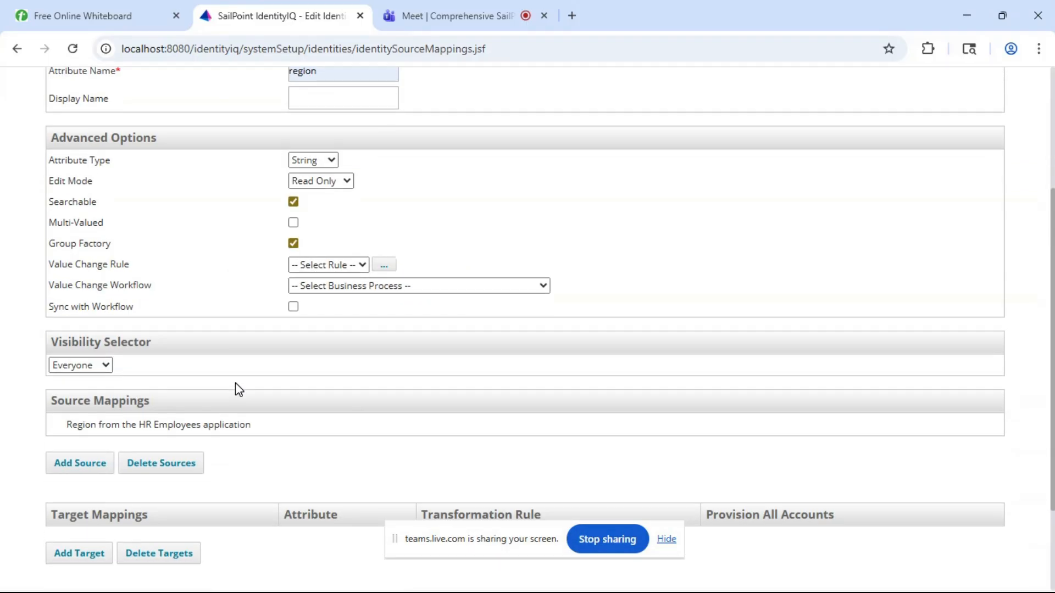
left_click(80, 369)
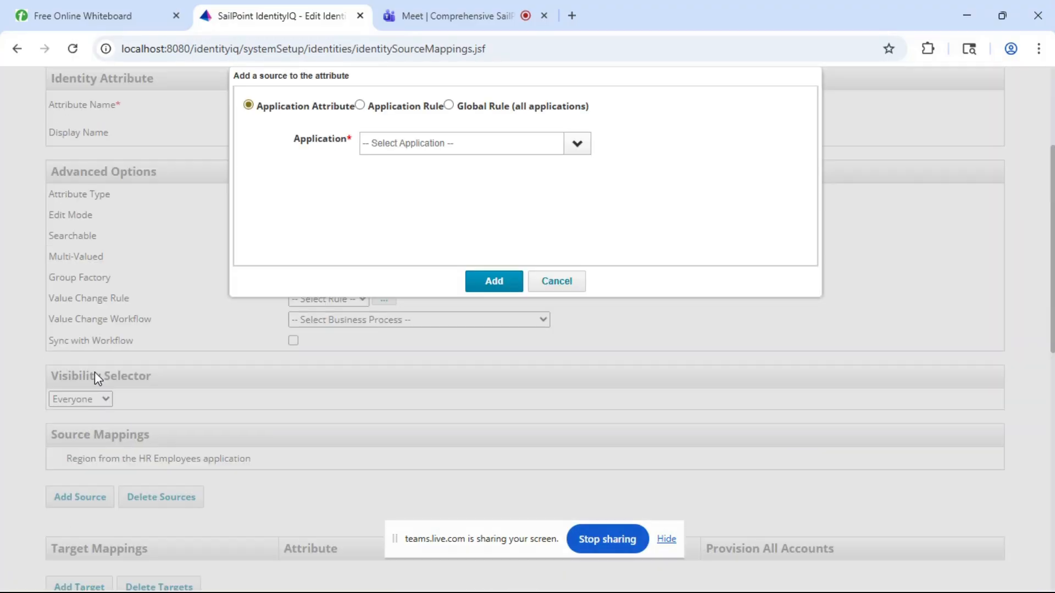
left_click(575, 144)
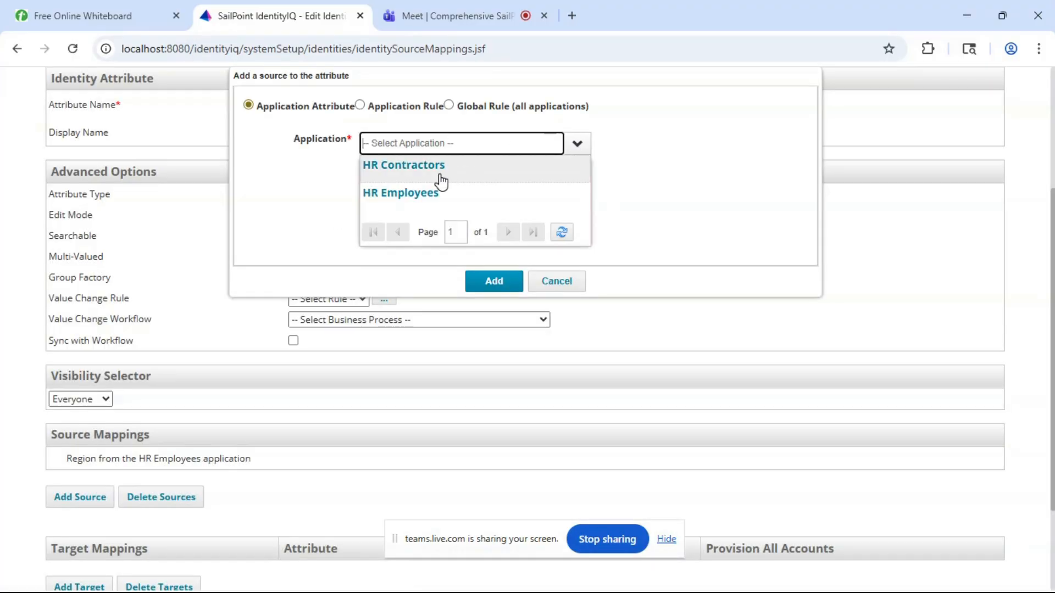
left_click(433, 166)
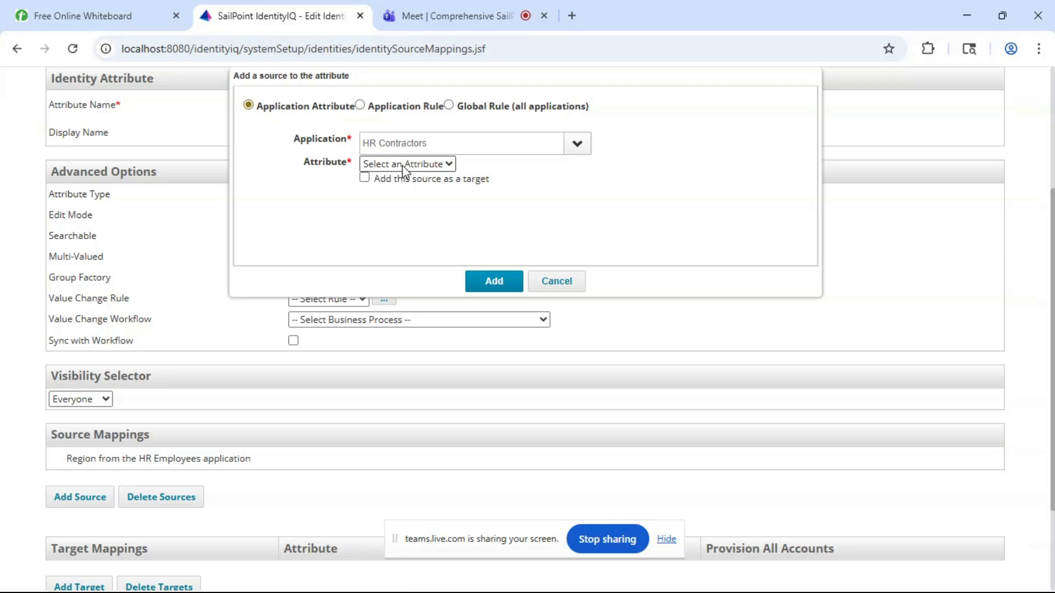
left_click(403, 165)
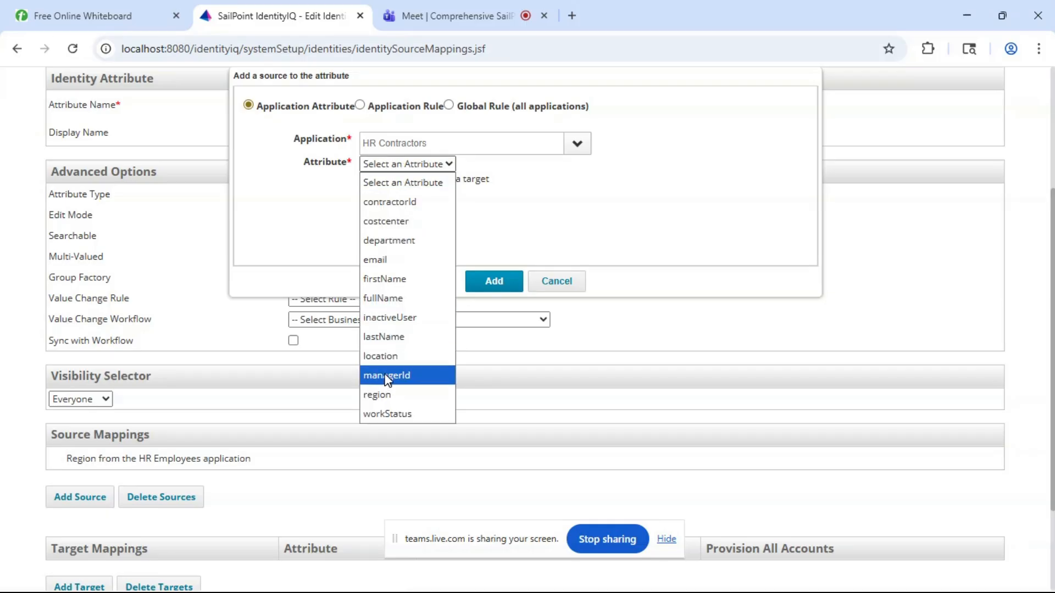
left_click(380, 394)
left_click(502, 286)
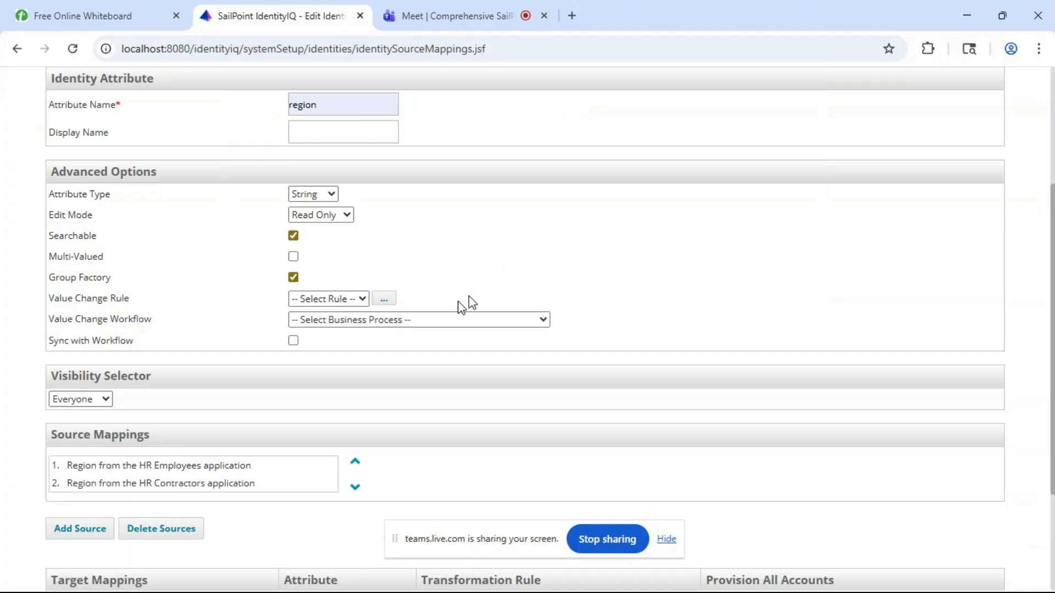
- Review the options and both source mappings of the region identity attribute and save it
scroll(182, 421, "down", 3)
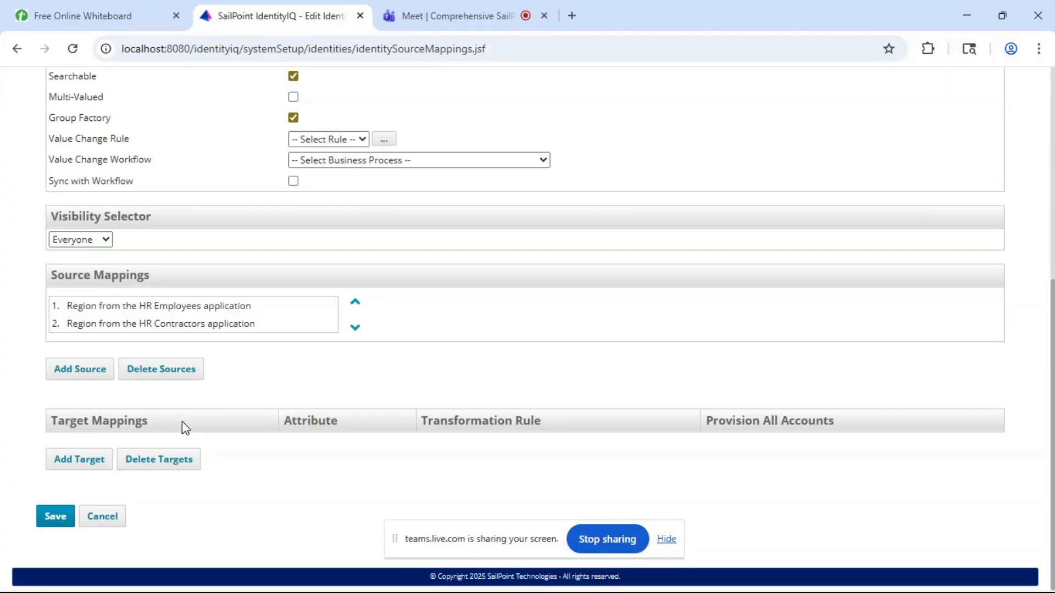
scroll(182, 421, "up", 7)
scroll(183, 421, "down", 4)
scroll(182, 421, "down", 3)
left_click(46, 517)
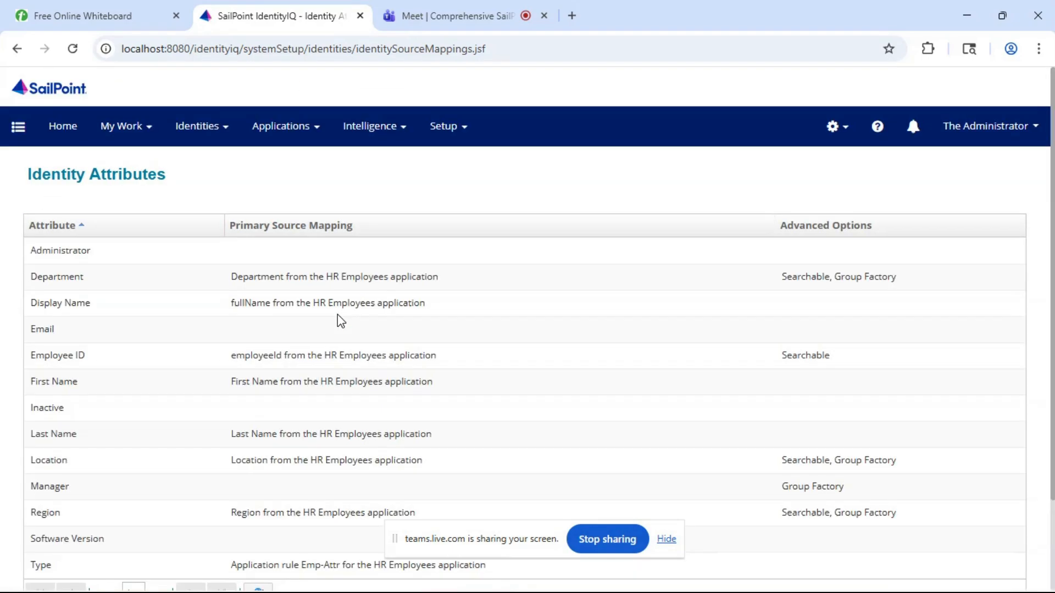
- Create a new identity attribute named costcenter and enable its Searchable and Group Factory options
scroll(198, 379, "down", 2)
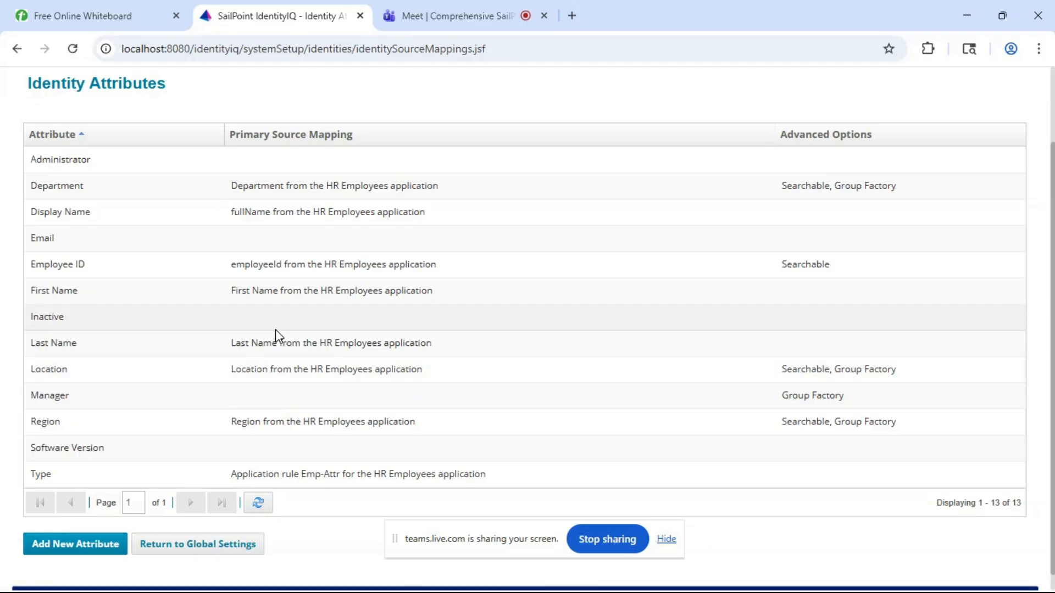
left_click(64, 552)
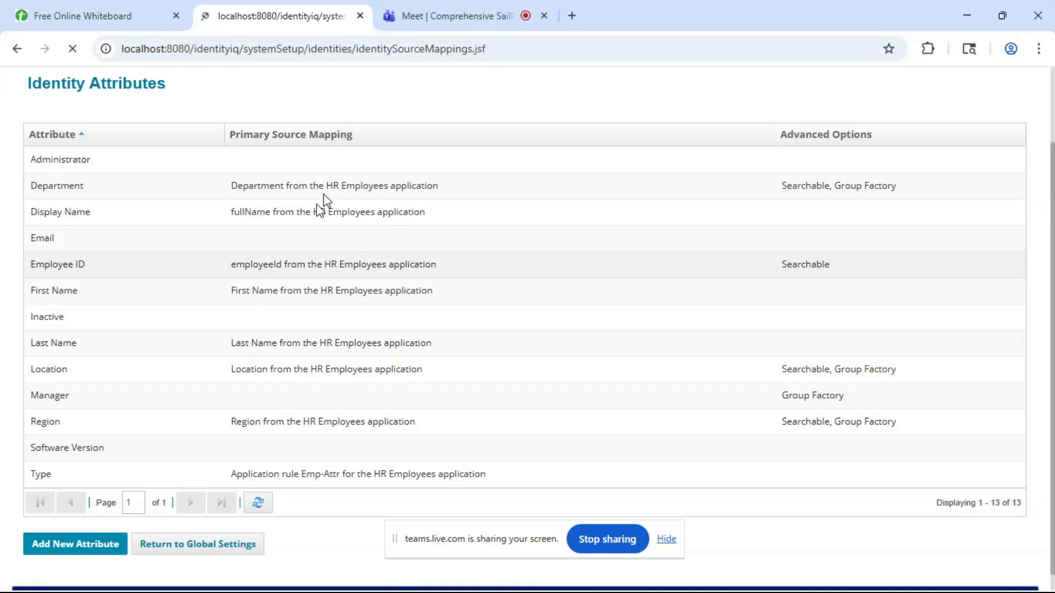
left_click(336, 300)
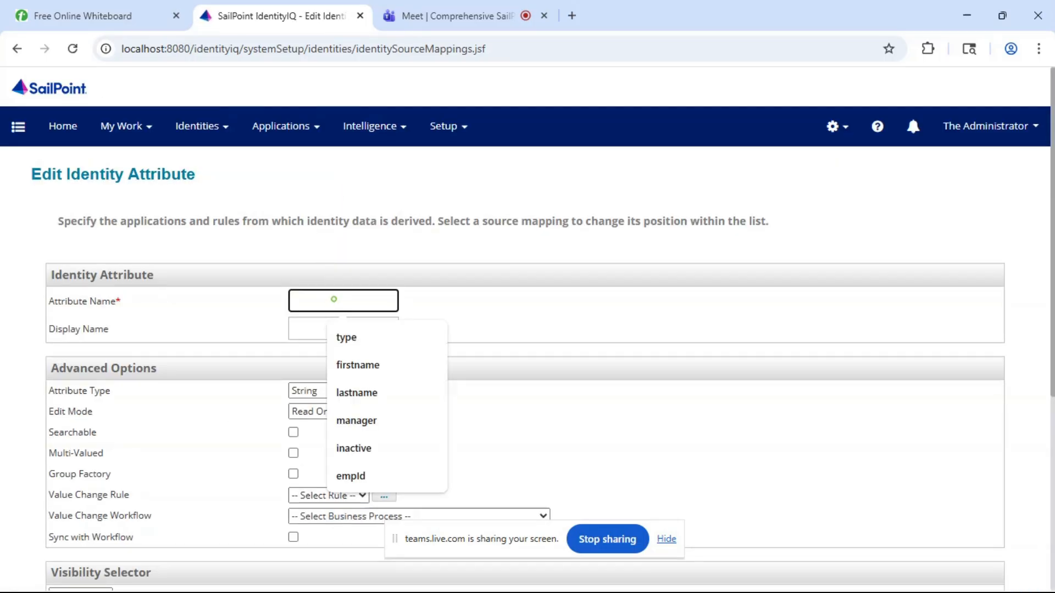
type("costcenter")
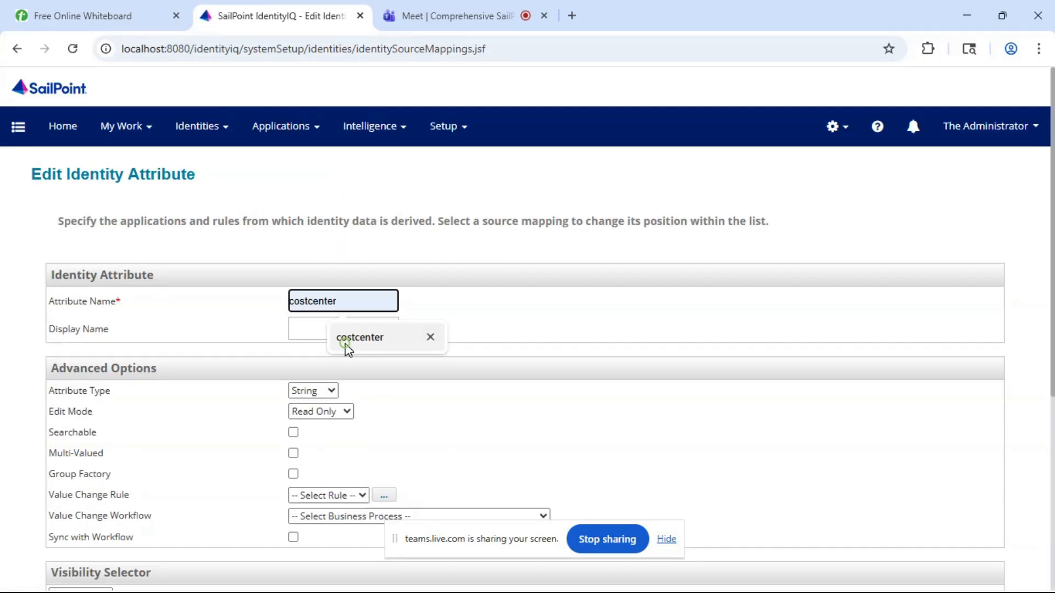
left_click(346, 346)
scroll(344, 348, "down", 2)
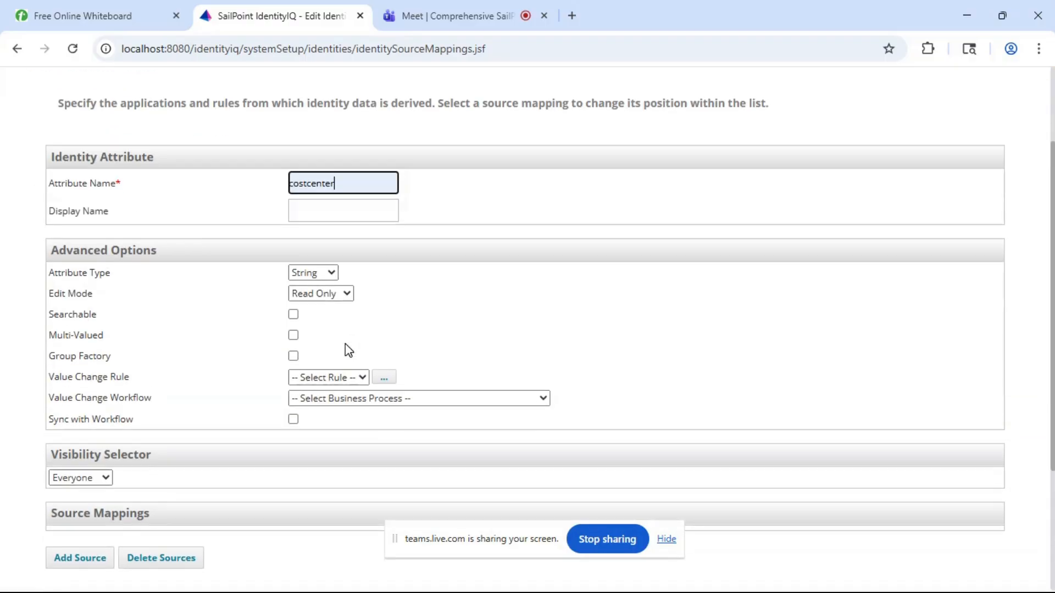
left_click(297, 315)
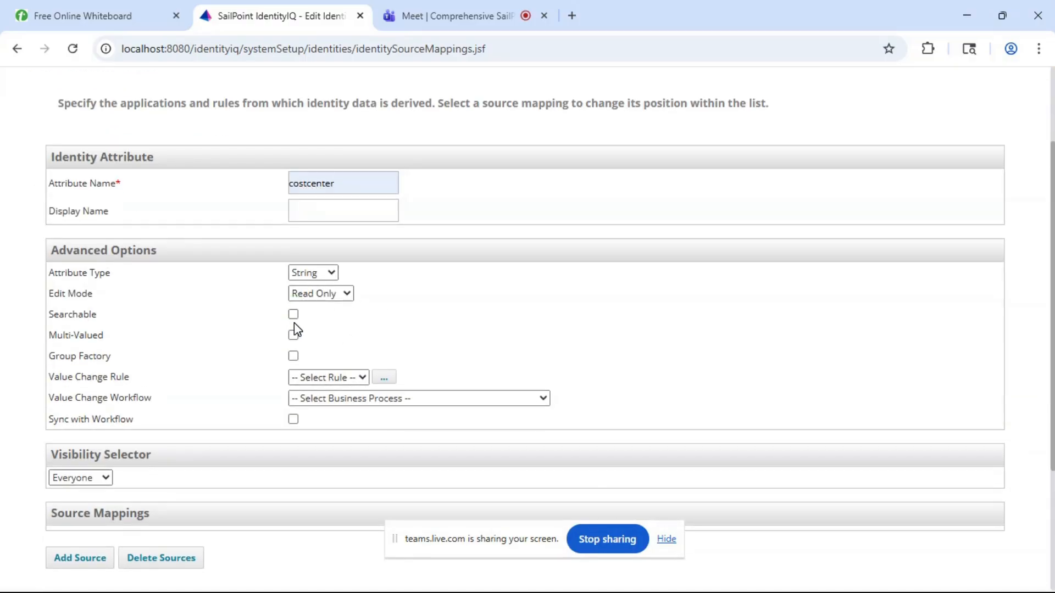
left_click(293, 316)
scroll(404, 304, "down", 1)
left_click(294, 295)
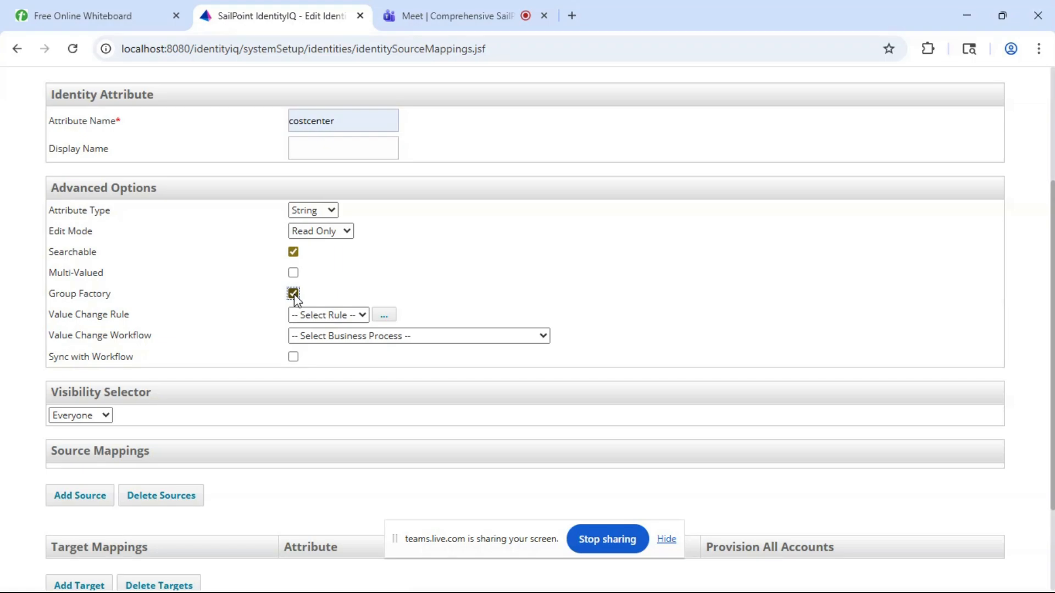
- Add a source mapping to the costcenter attribute from the costcenter attribute of the HR Employees application
scroll(294, 297, "down", 2)
left_click(85, 415)
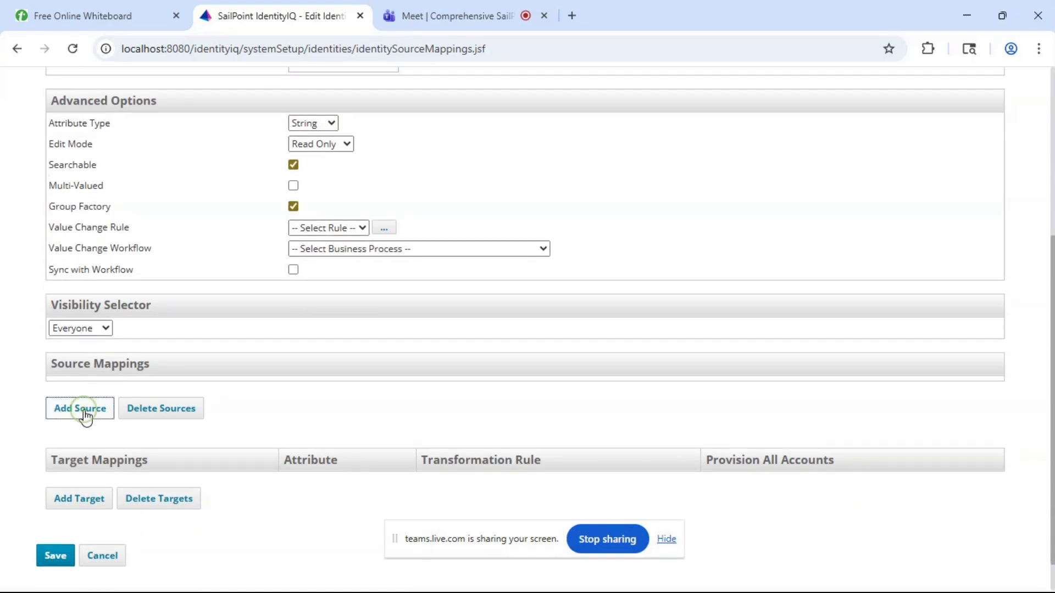
left_click(580, 146)
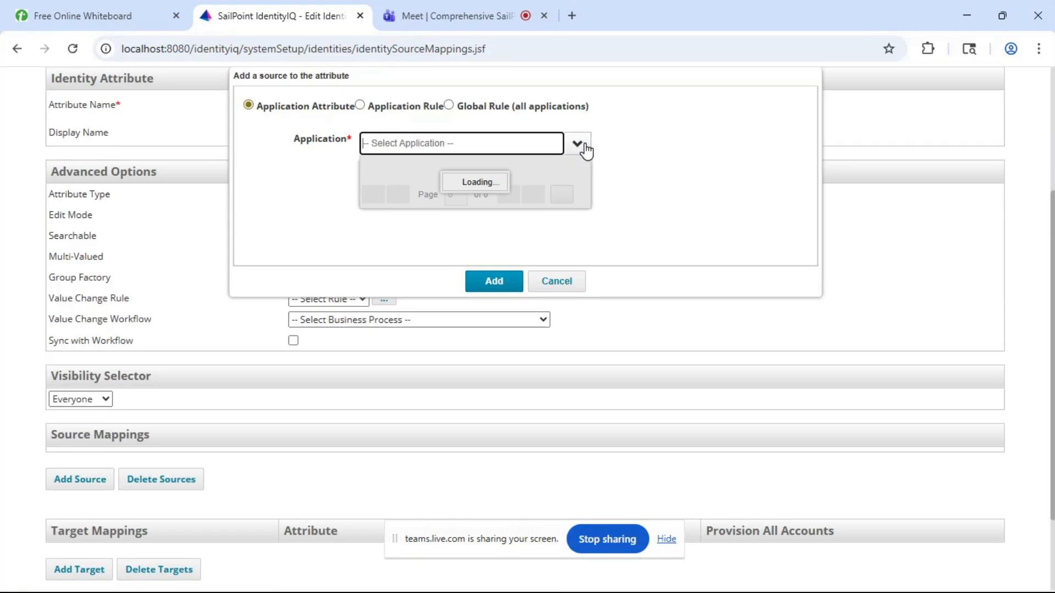
left_click(416, 194)
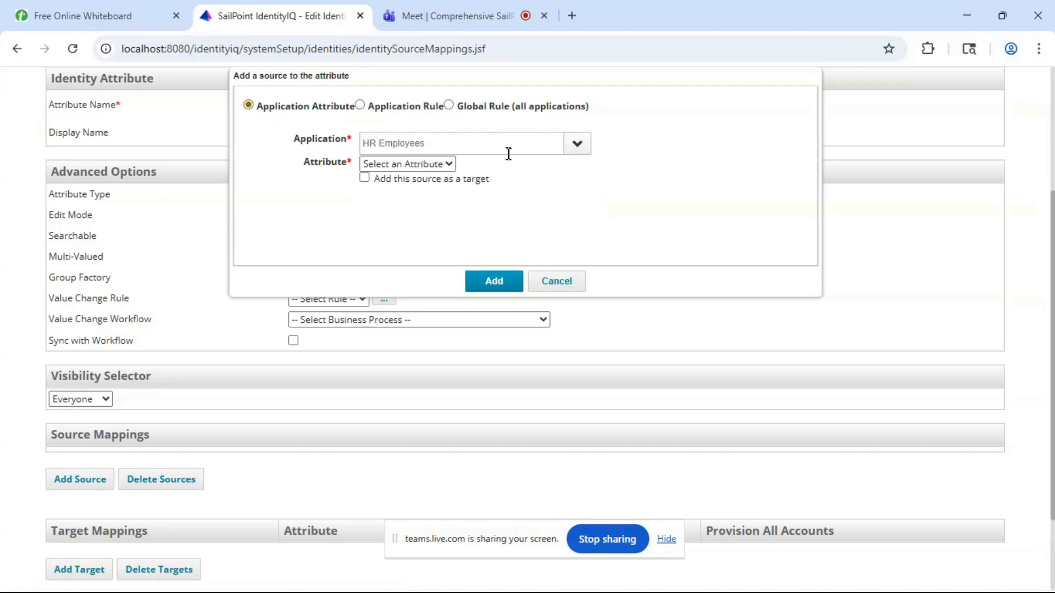
left_click(423, 168)
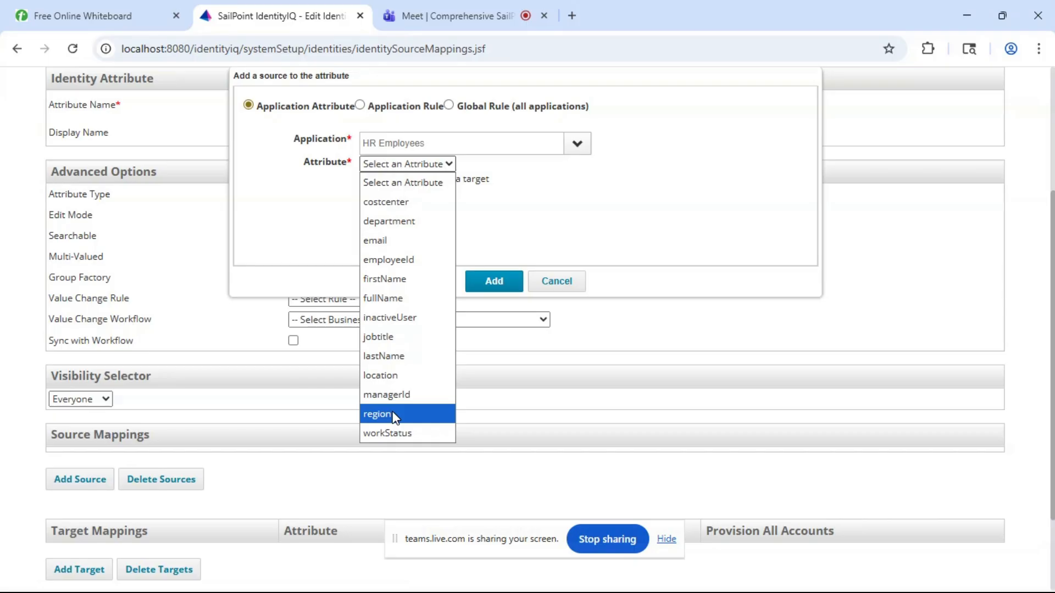
left_click(423, 203)
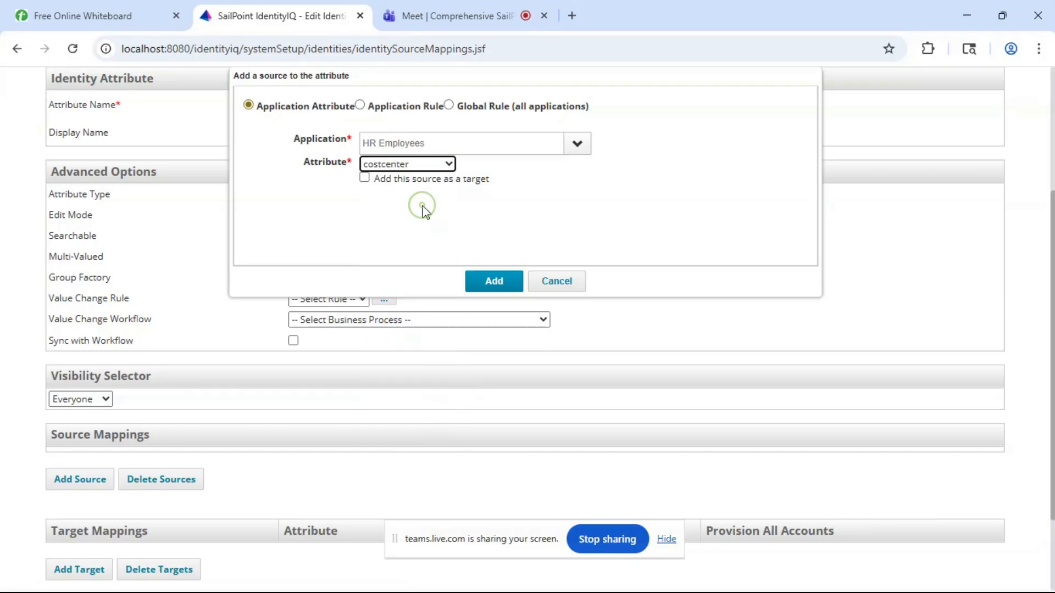
left_click(496, 288)
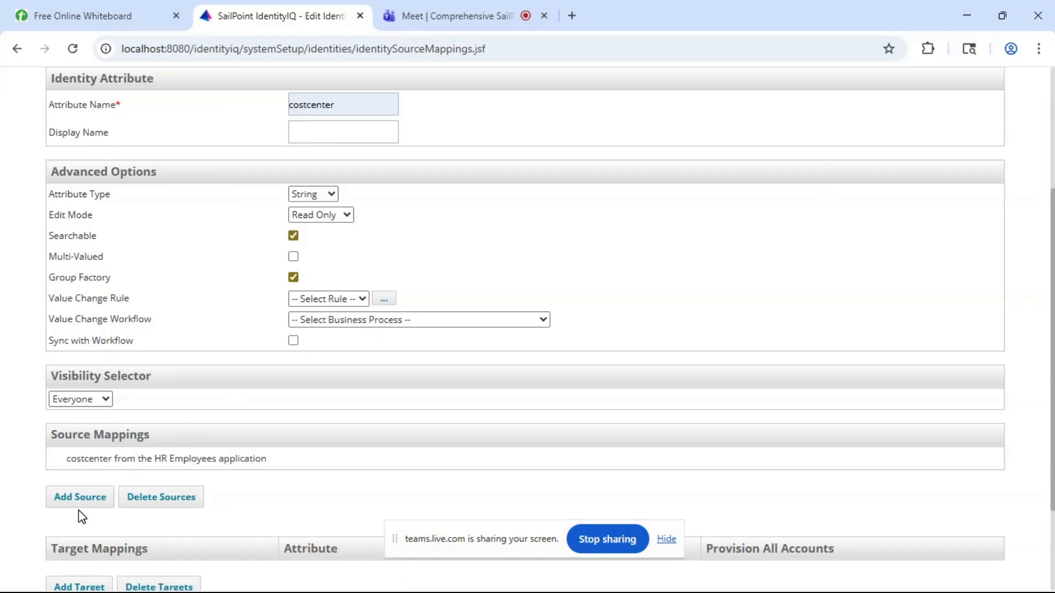
- Add a second source mapping to the costcenter attribute from costcenter of the HR Contractors application and save the attribute
left_click(84, 497)
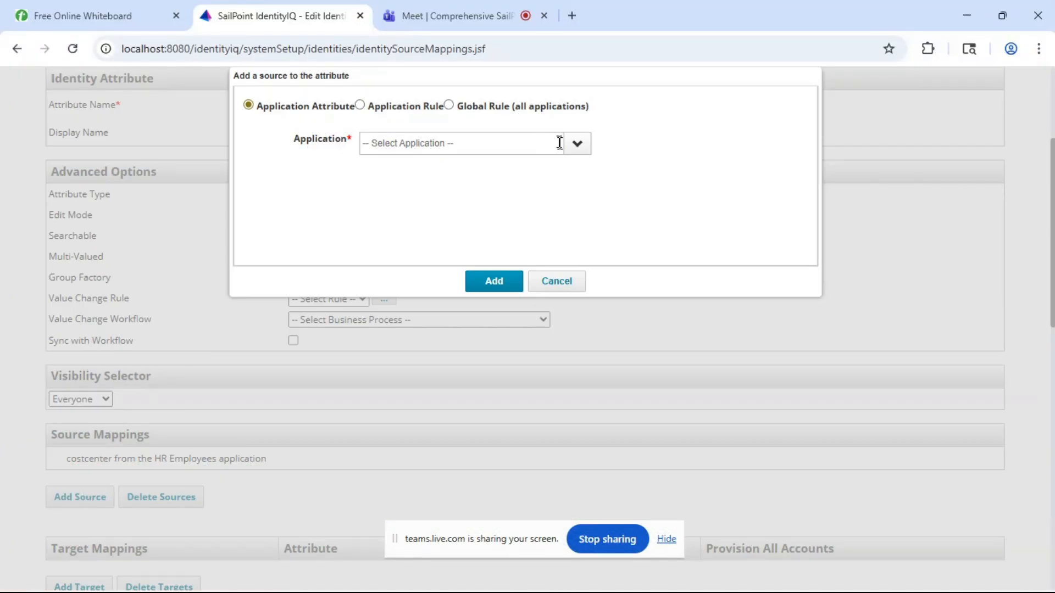
left_click(577, 153)
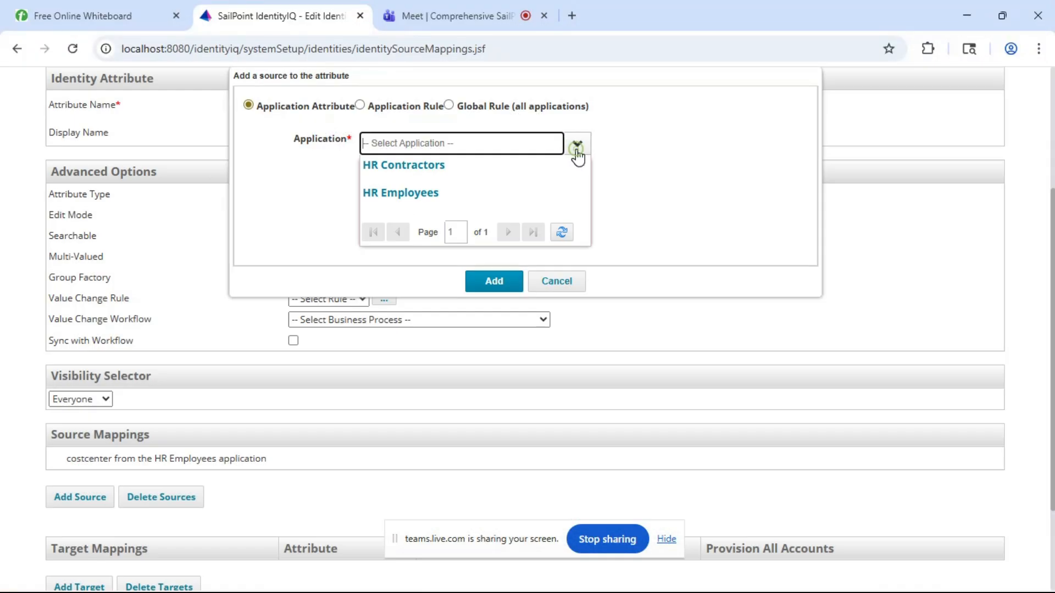
left_click(471, 166)
left_click(392, 165)
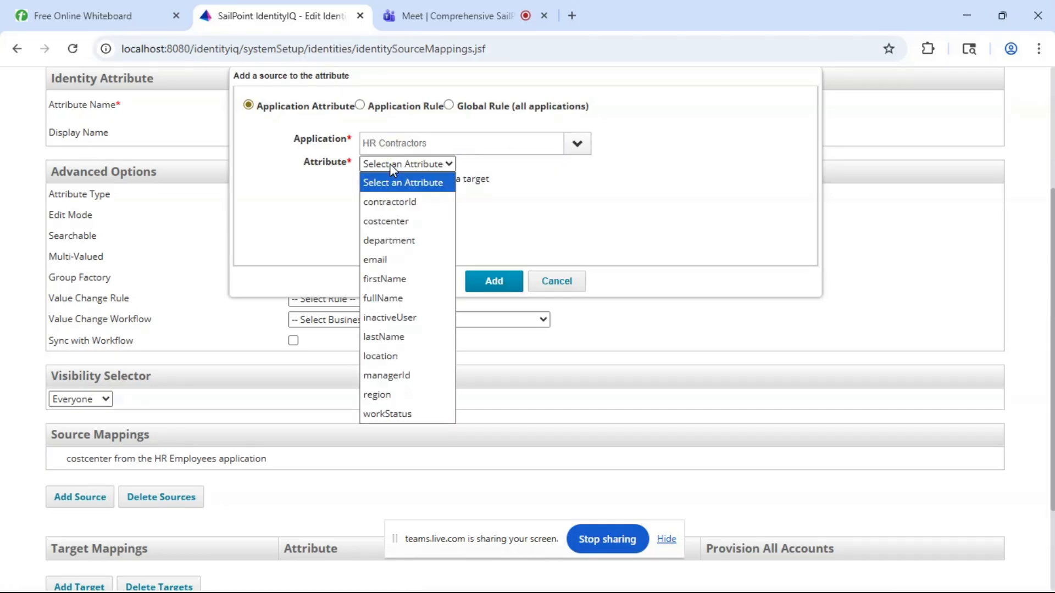
left_click(390, 222)
left_click(498, 281)
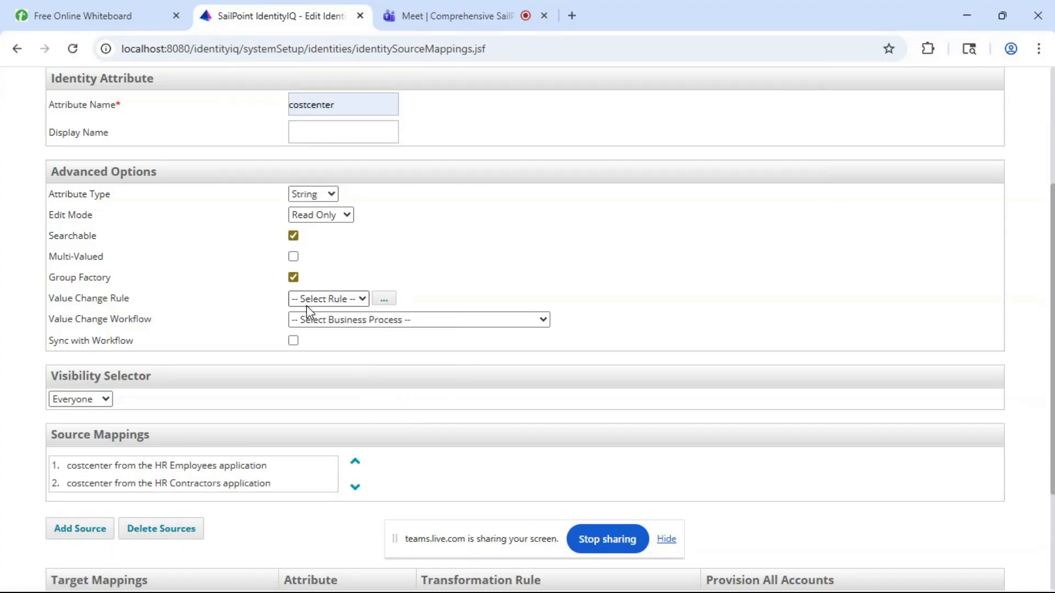
scroll(107, 517, "down", 3)
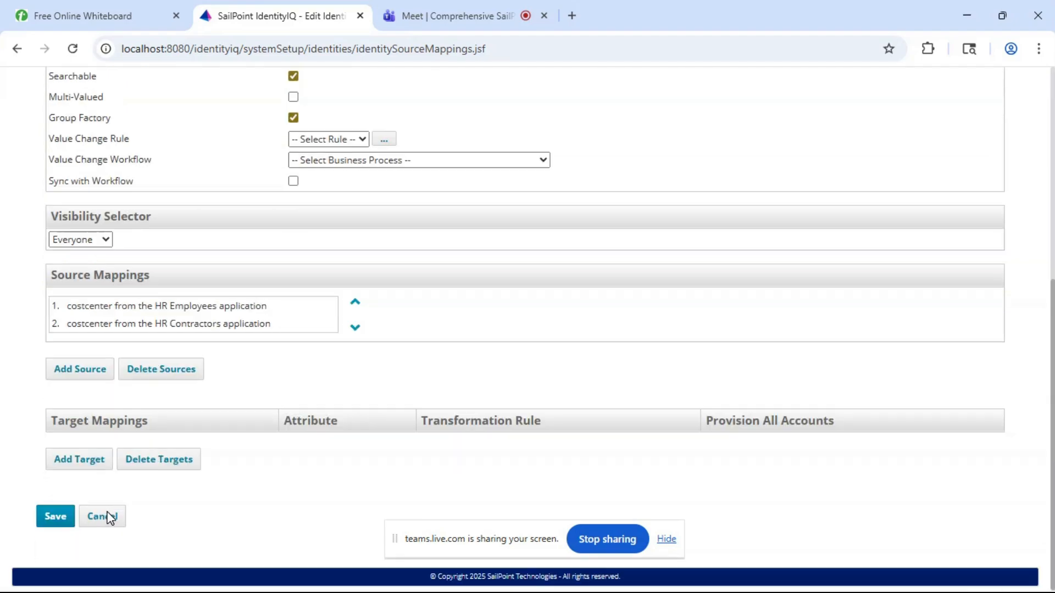
left_click(53, 522)
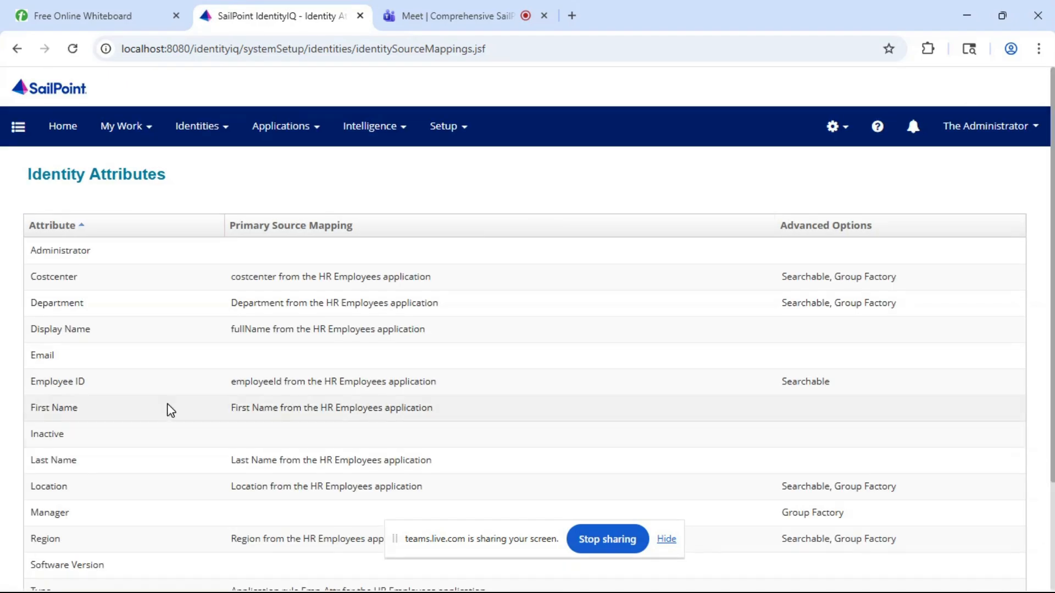
- Examine the options and source mappings of the Email identity attribute and leave it without saving
scroll(114, 309, "down", 2)
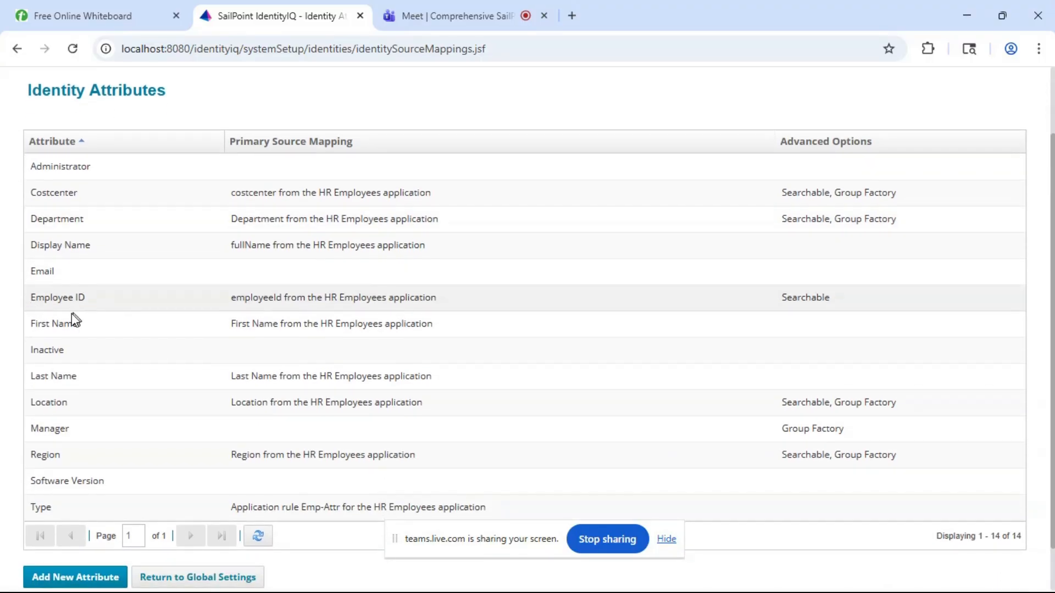
left_click(82, 271)
scroll(83, 271, "down", 1)
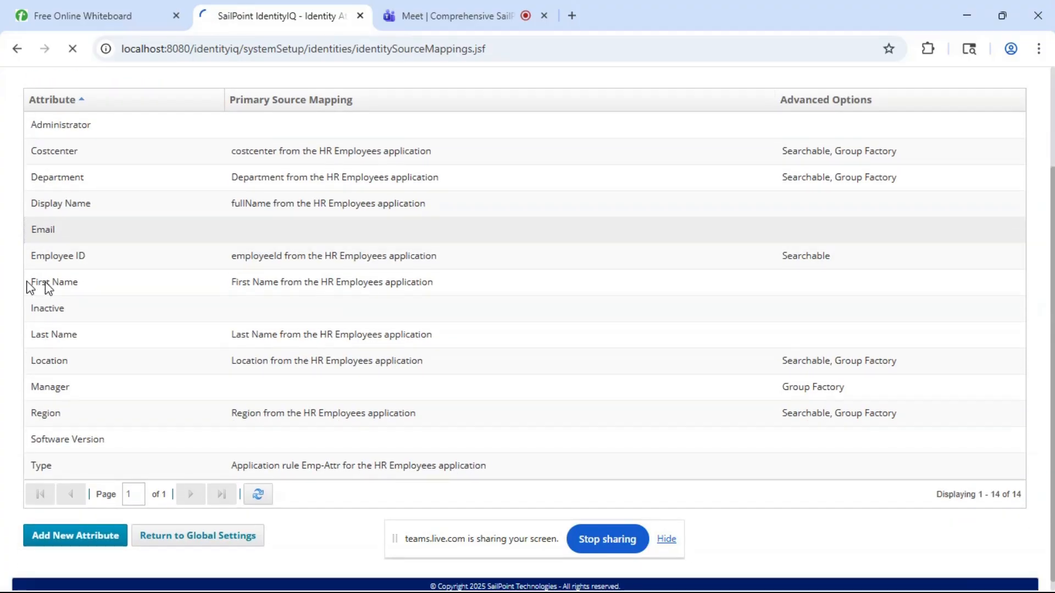
scroll(85, 284, "down", 3)
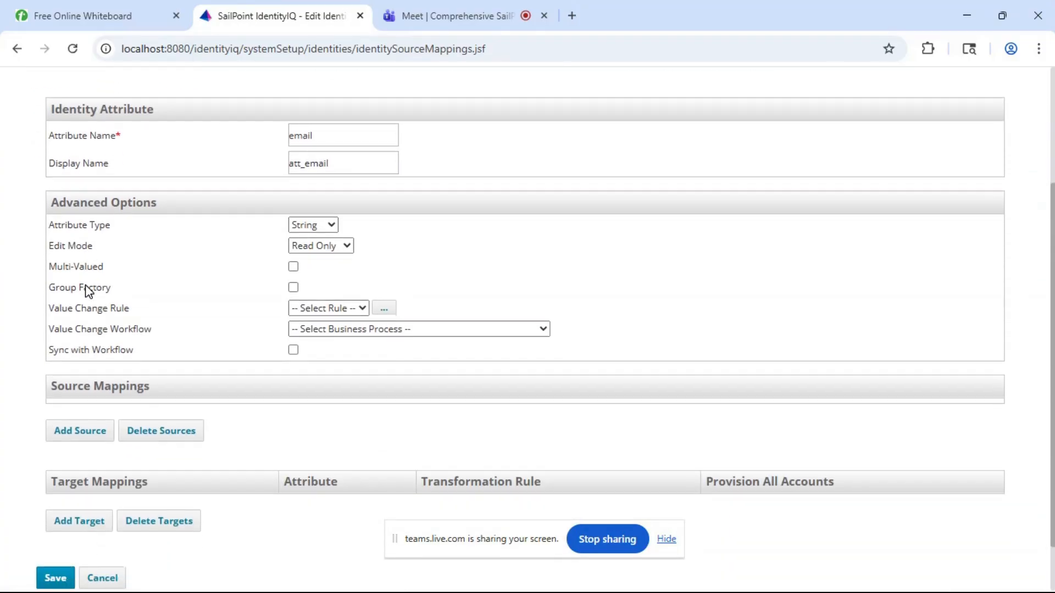
scroll(77, 340, "down", 2)
left_click(101, 519)
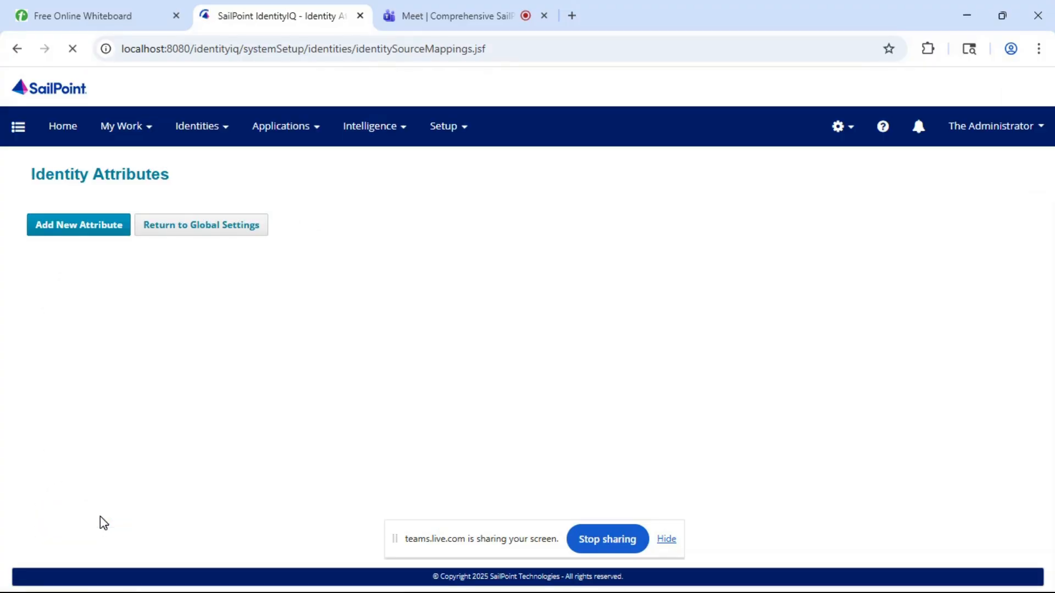
- Create a new identity attribute named jobtitle and enable its Searchable and Group Factory options
scroll(204, 396, "down", 2)
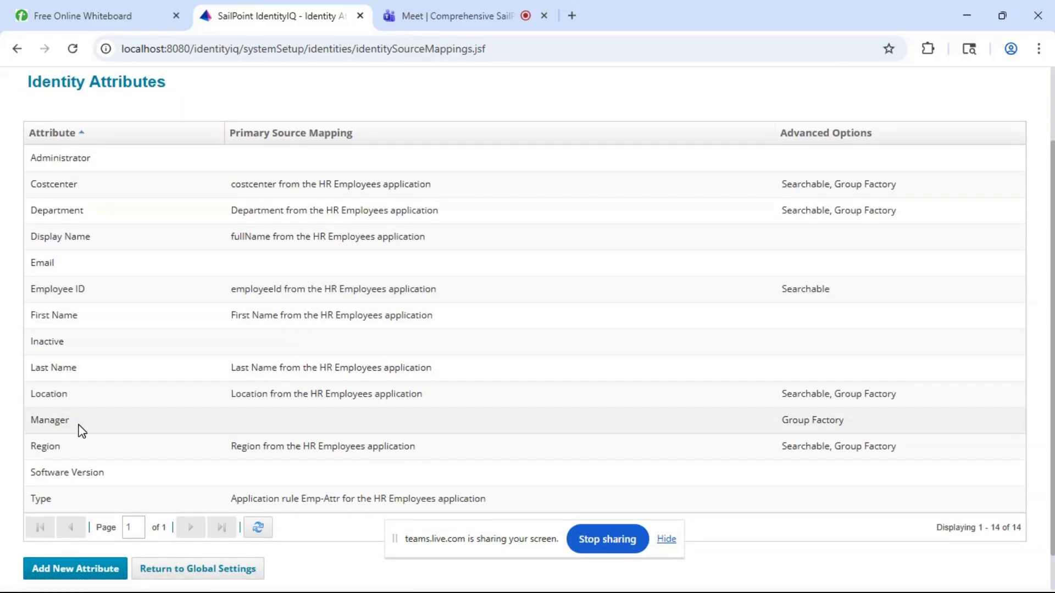
scroll(88, 456, "down", 1)
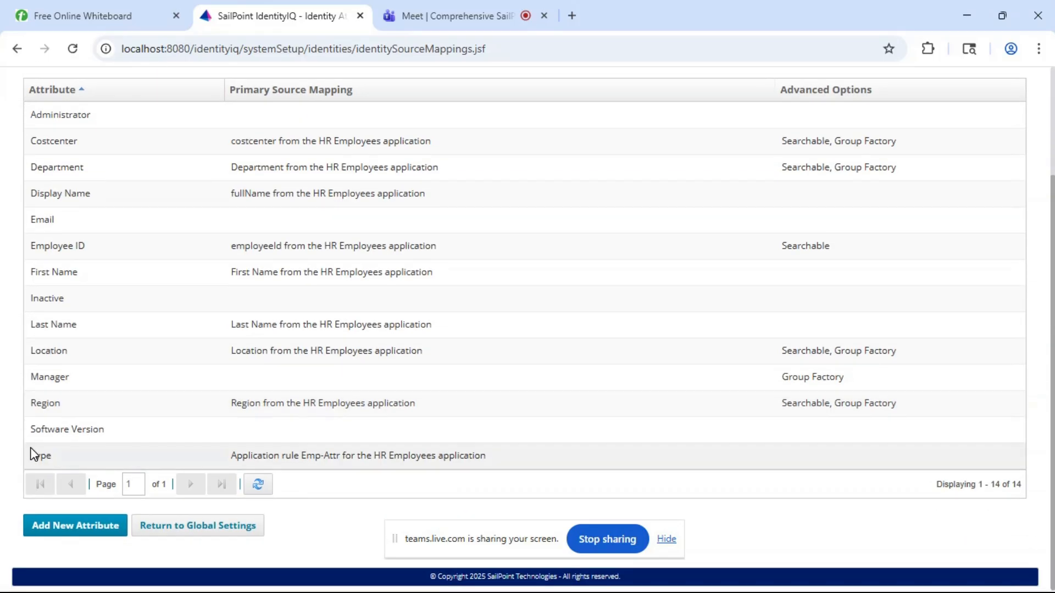
left_click(68, 529)
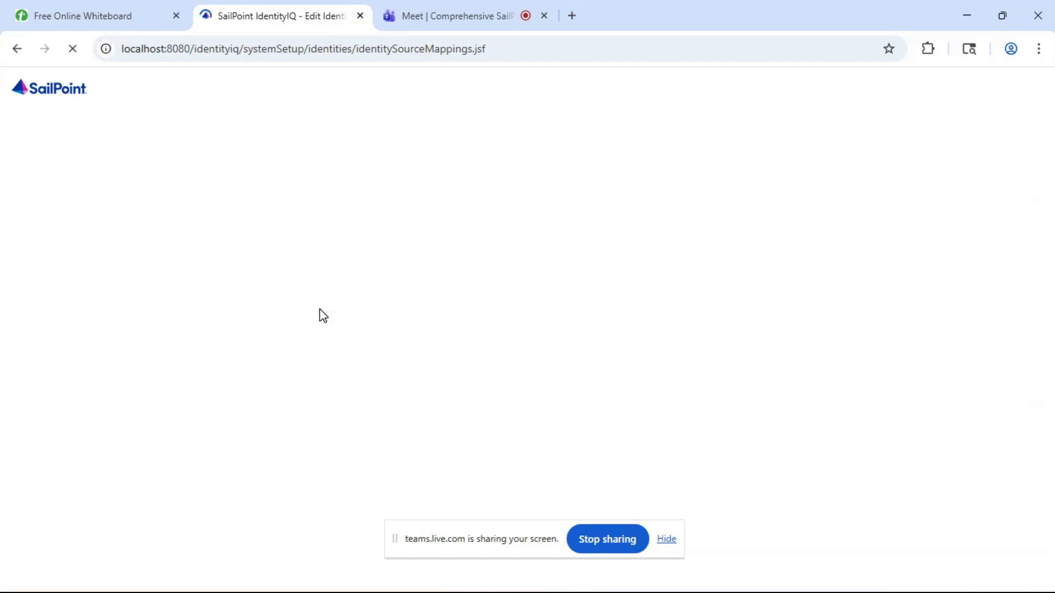
left_click(310, 298)
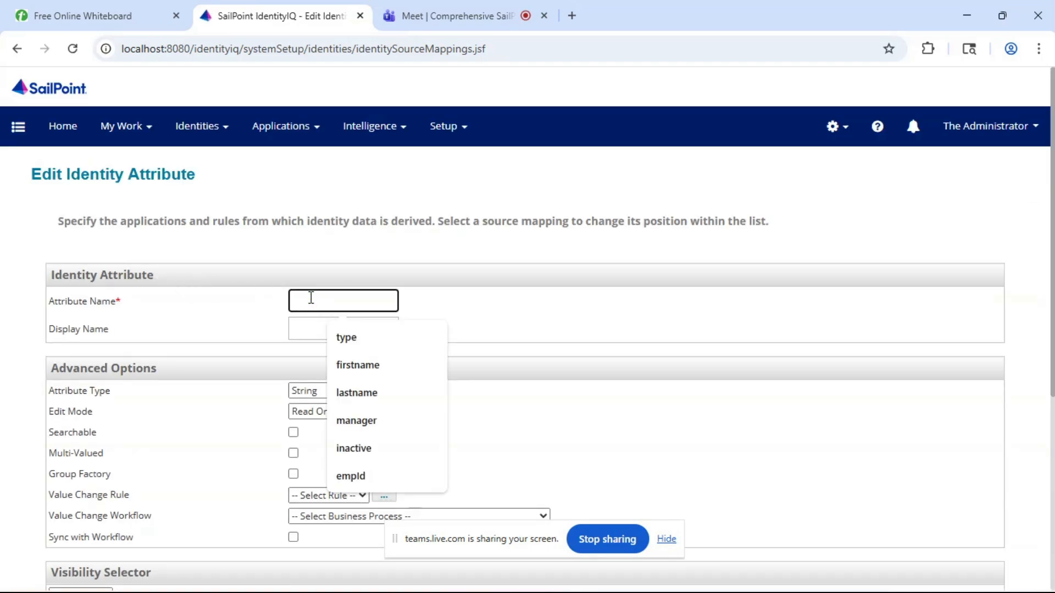
type("jobtitle")
left_click(343, 337)
scroll(342, 337, "down", 2)
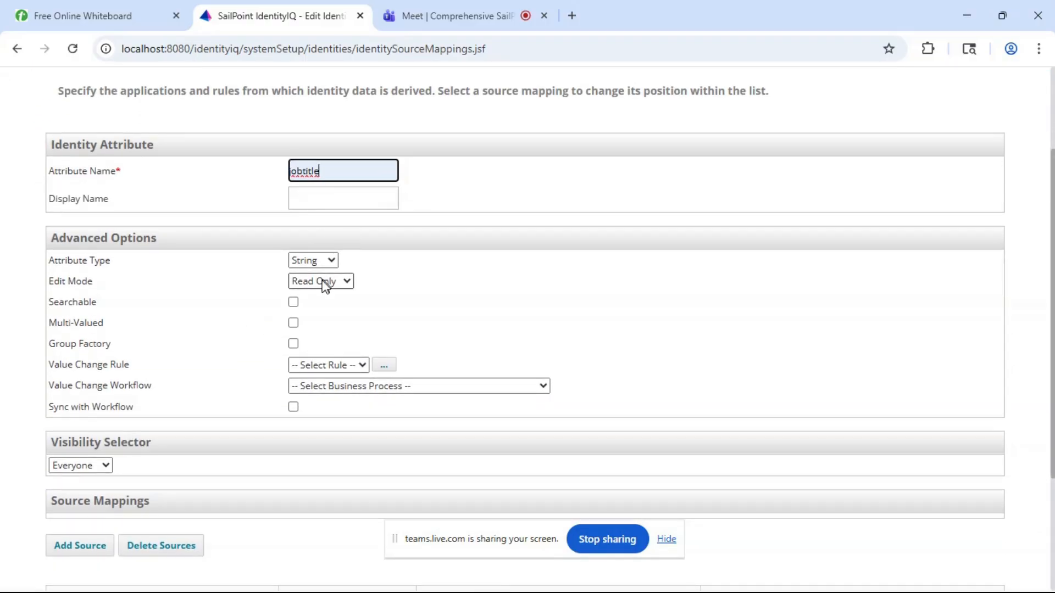
left_click(295, 303)
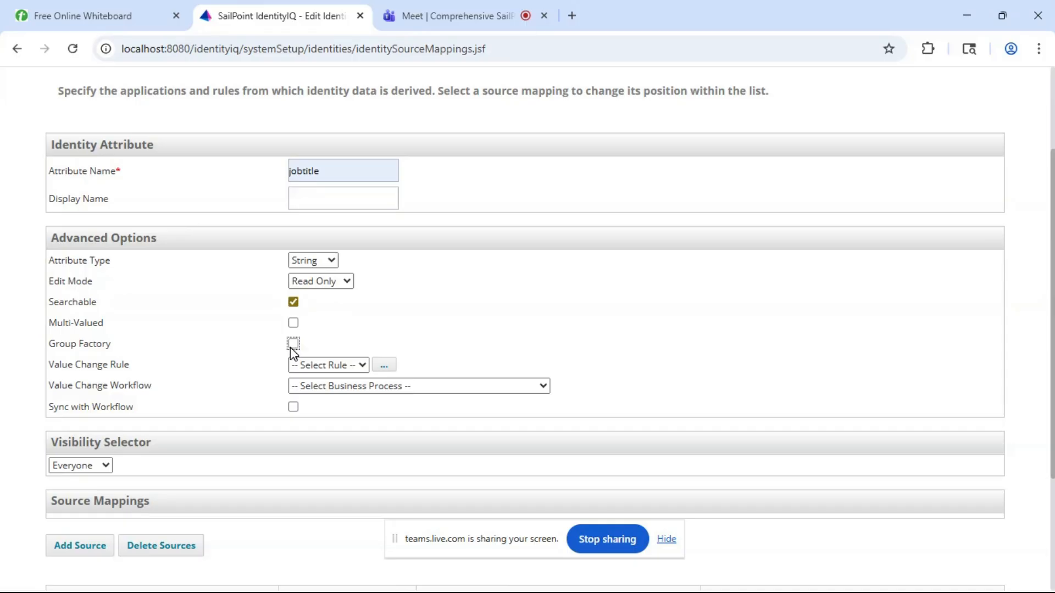
scroll(293, 351, "down", 3)
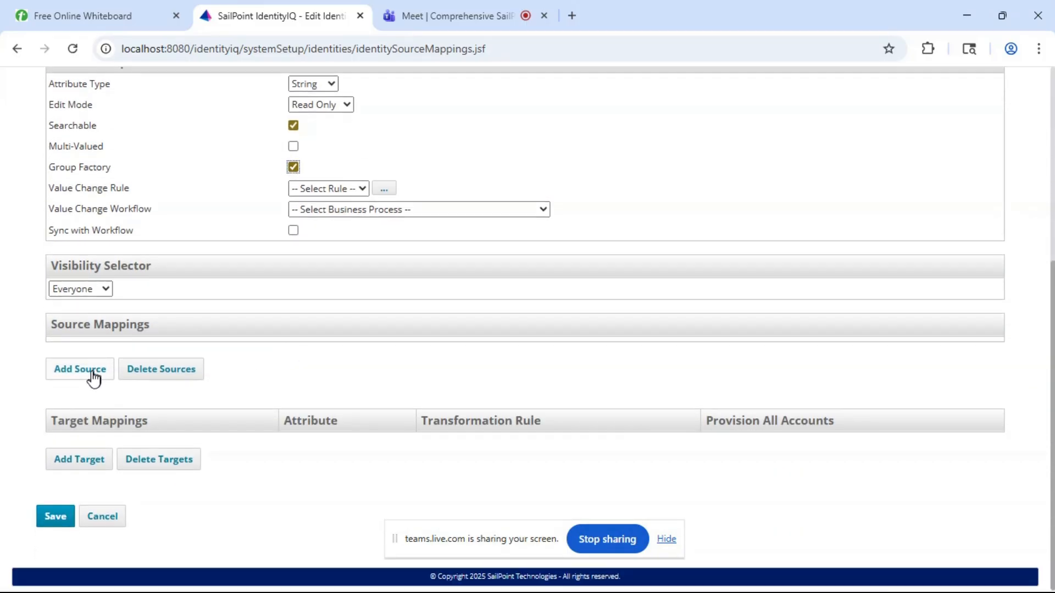
- Add a source mapping to the jobtitle attribute from the jobtitle attribute of the HR Employees application
left_click(86, 375)
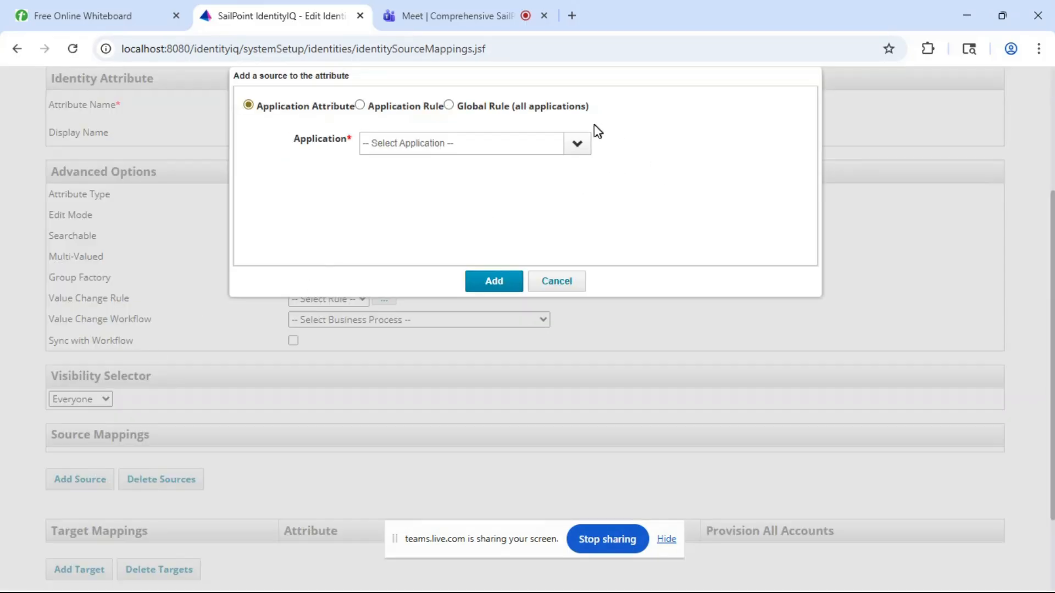
left_click(583, 143)
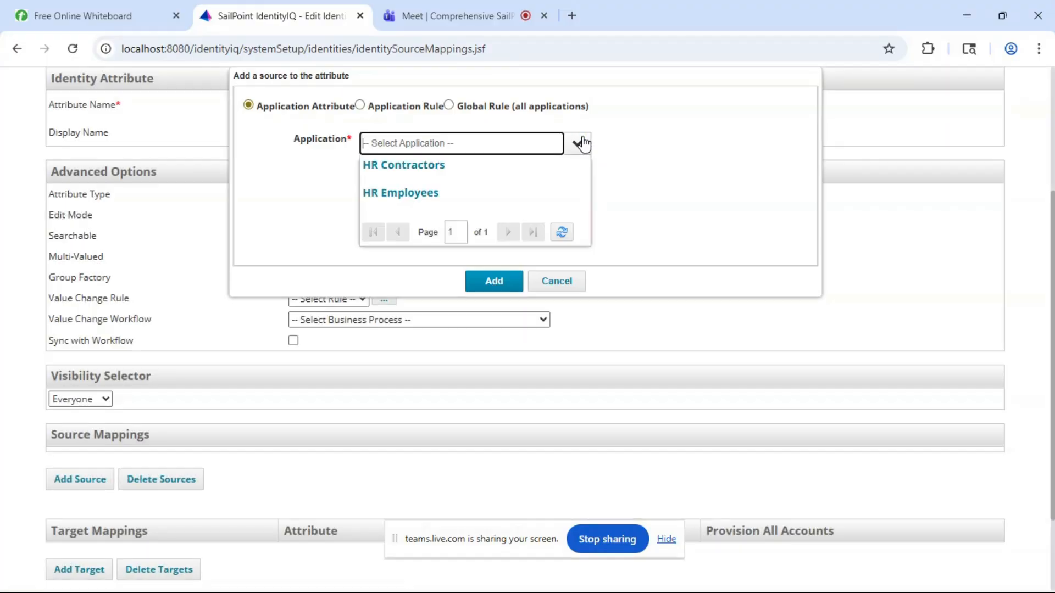
left_click(406, 198)
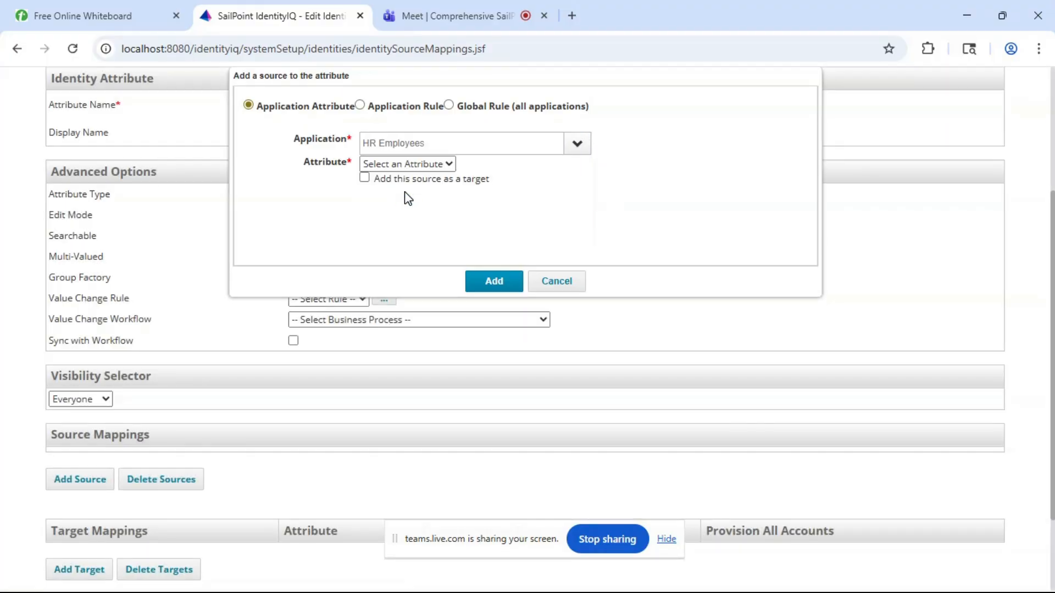
left_click(430, 164)
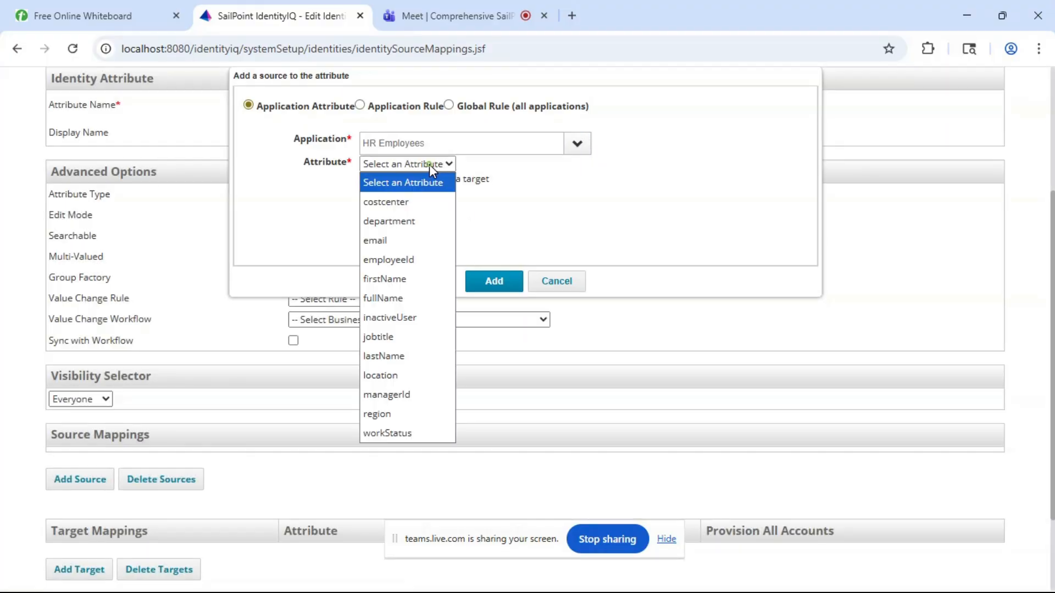
left_click(395, 336)
left_click(493, 283)
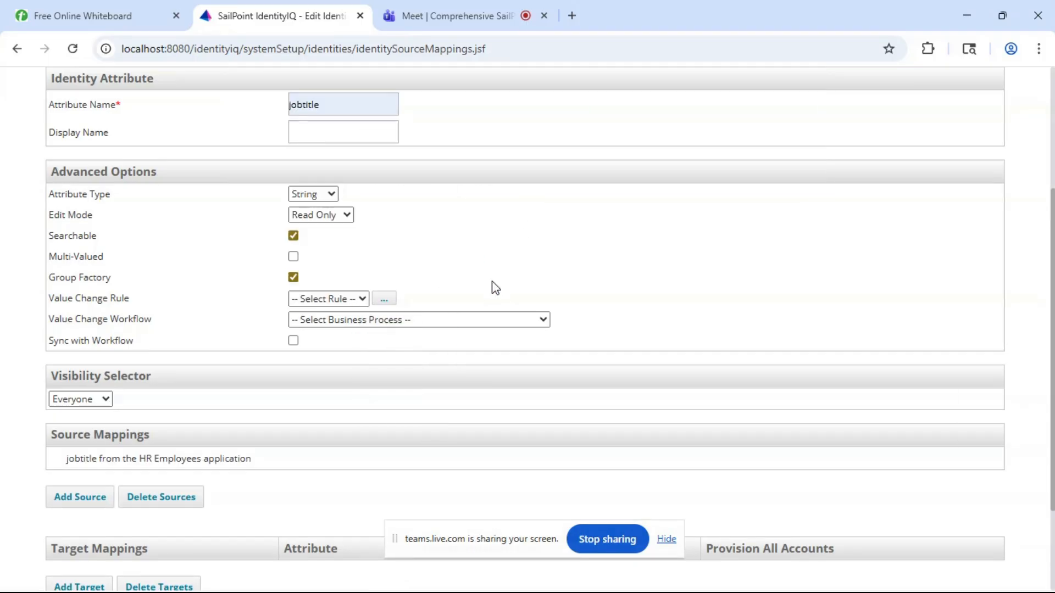
scroll(261, 471, "down", 2)
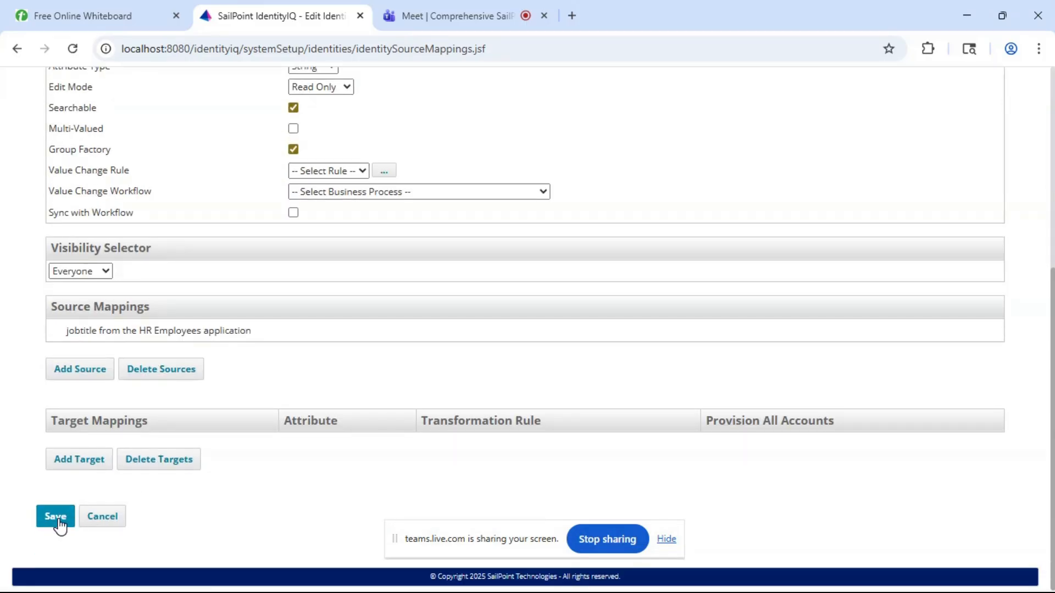
left_click(92, 369)
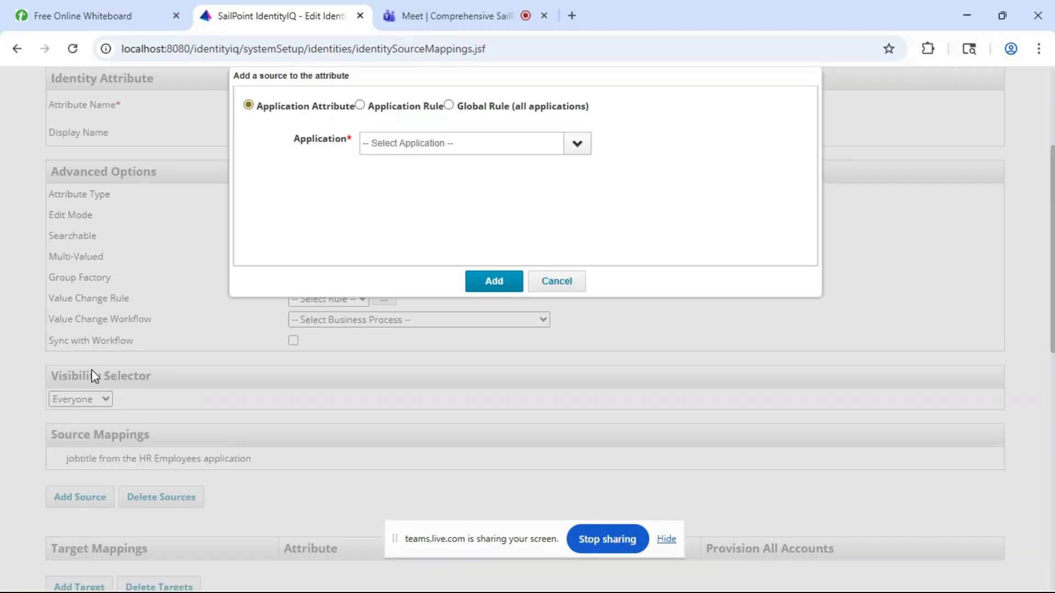
left_click(576, 145)
left_click(459, 171)
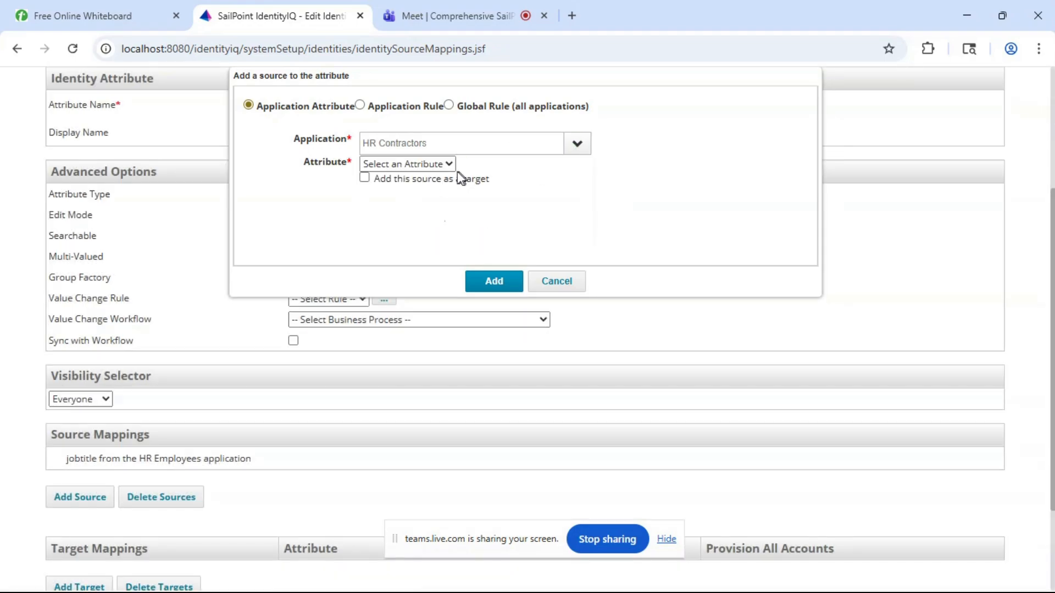
left_click(438, 165)
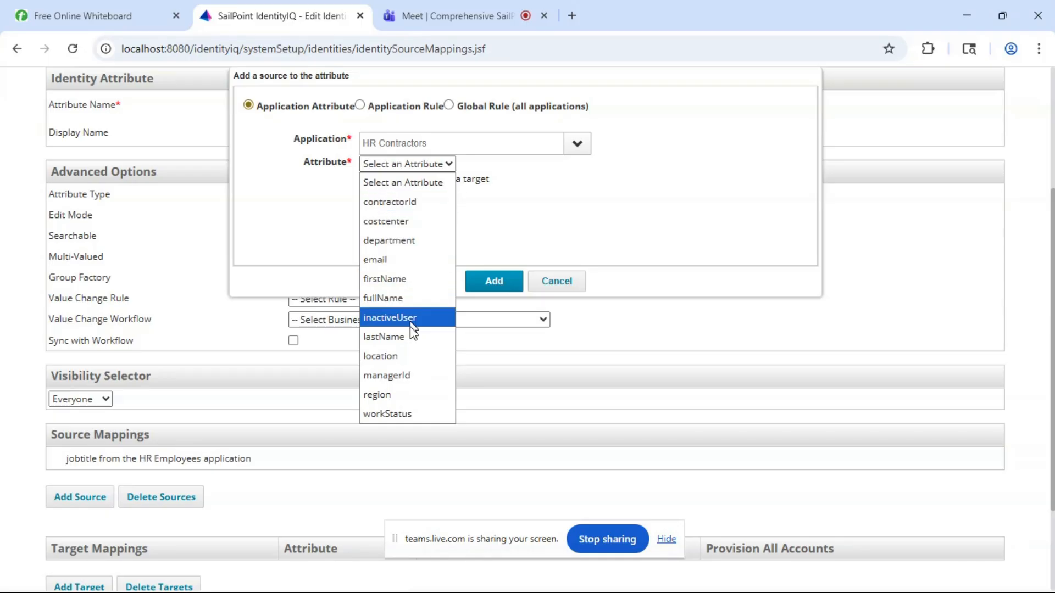
left_click(558, 282)
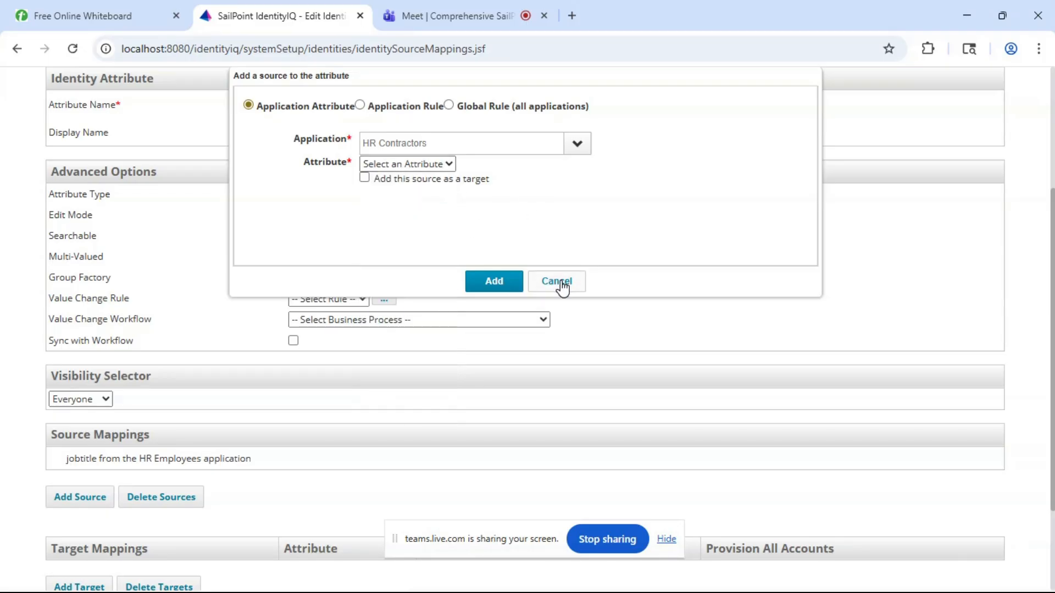
left_click(558, 283)
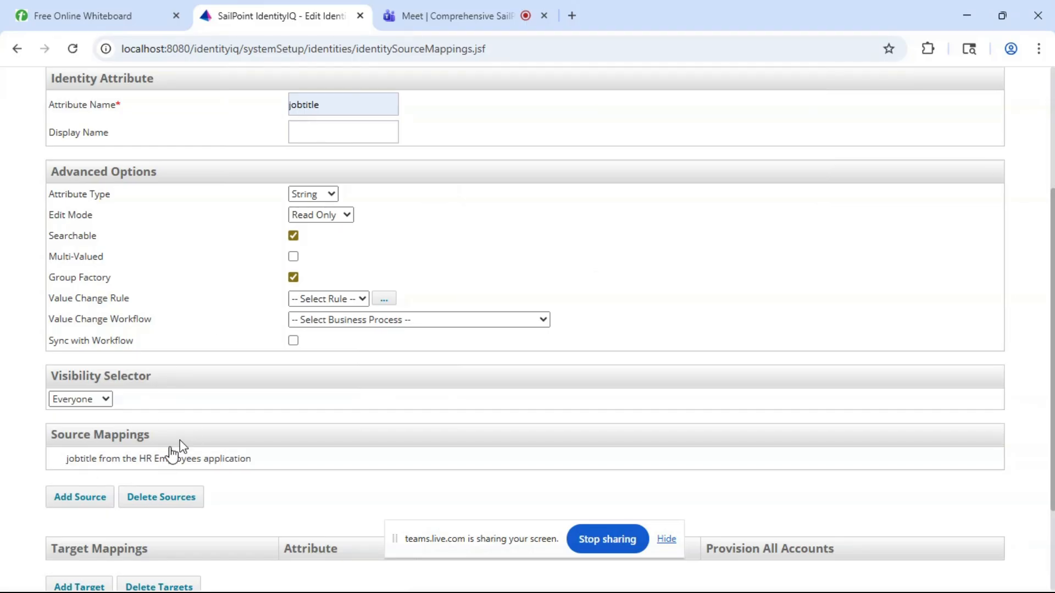
- Save the jobtitle identity attribute with its single HR Employees source mapping
scroll(203, 436, "down", 3)
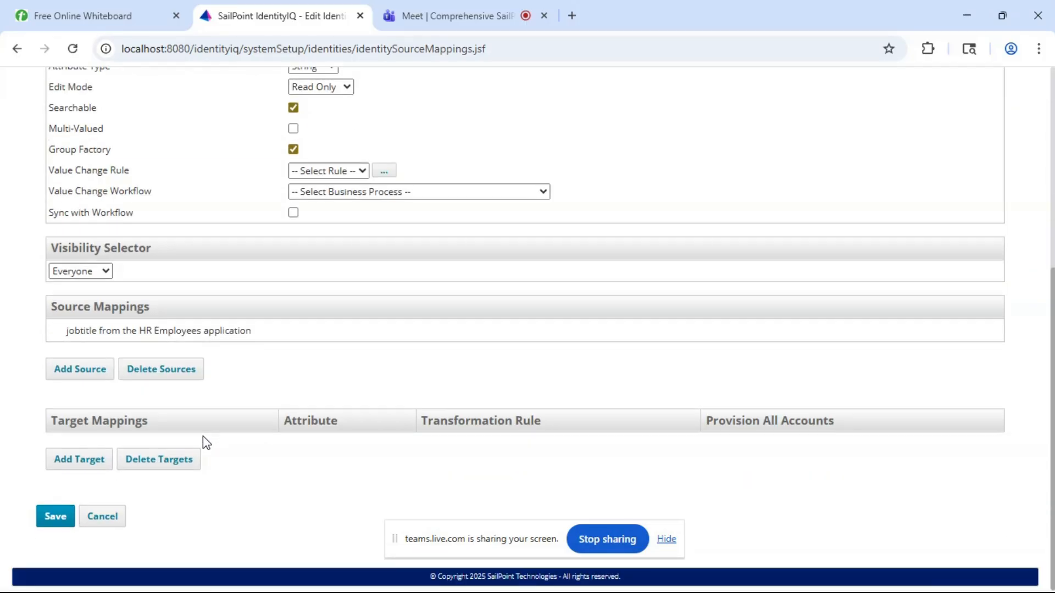
left_click(61, 519)
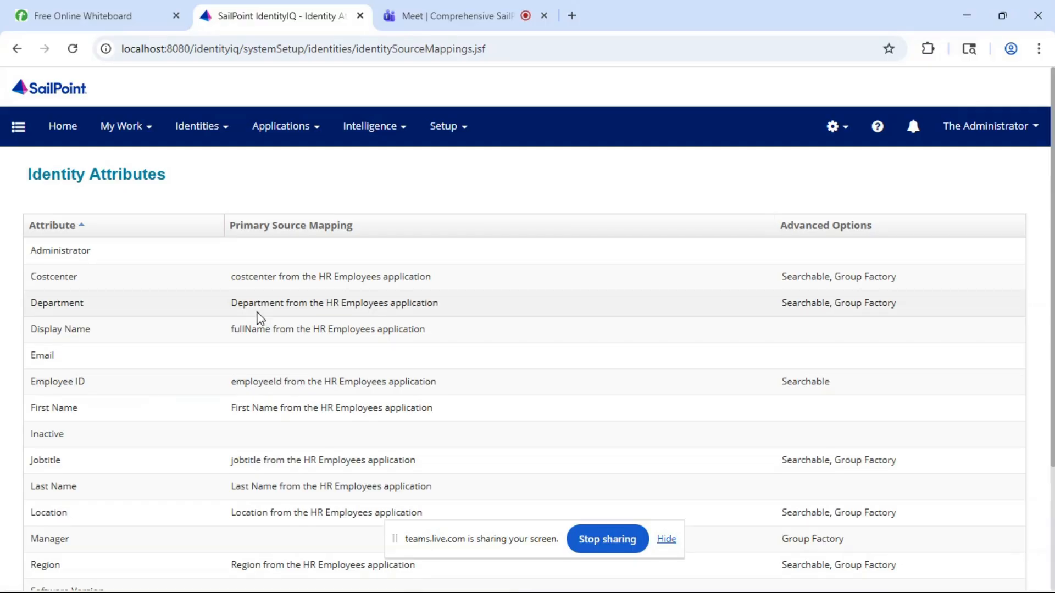
scroll(258, 317, "down", 3)
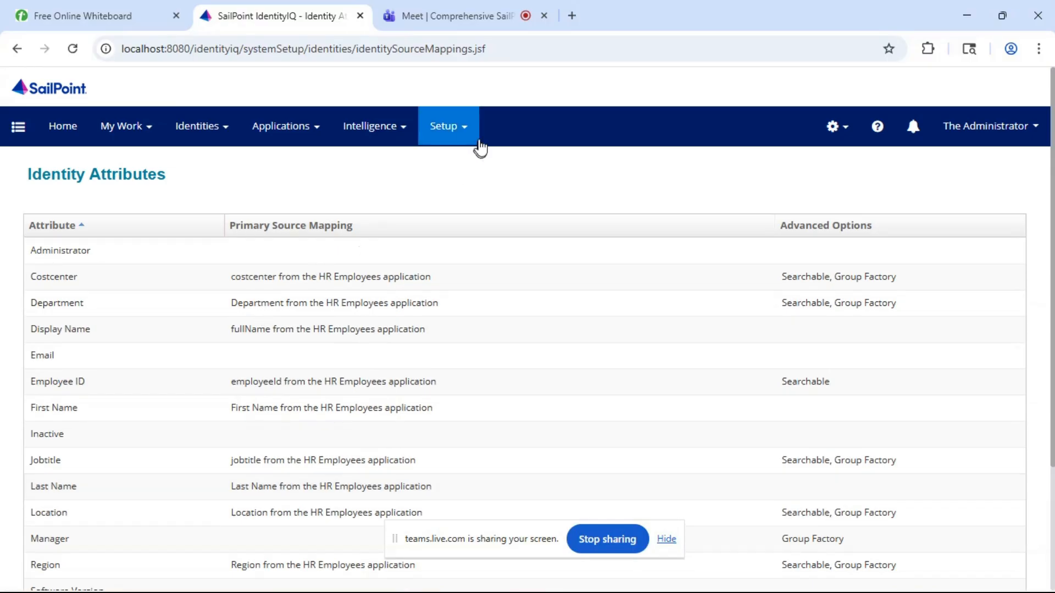
- Go to the Tasks page and execute the Refresh Identity Cube task in the background
left_click(454, 132)
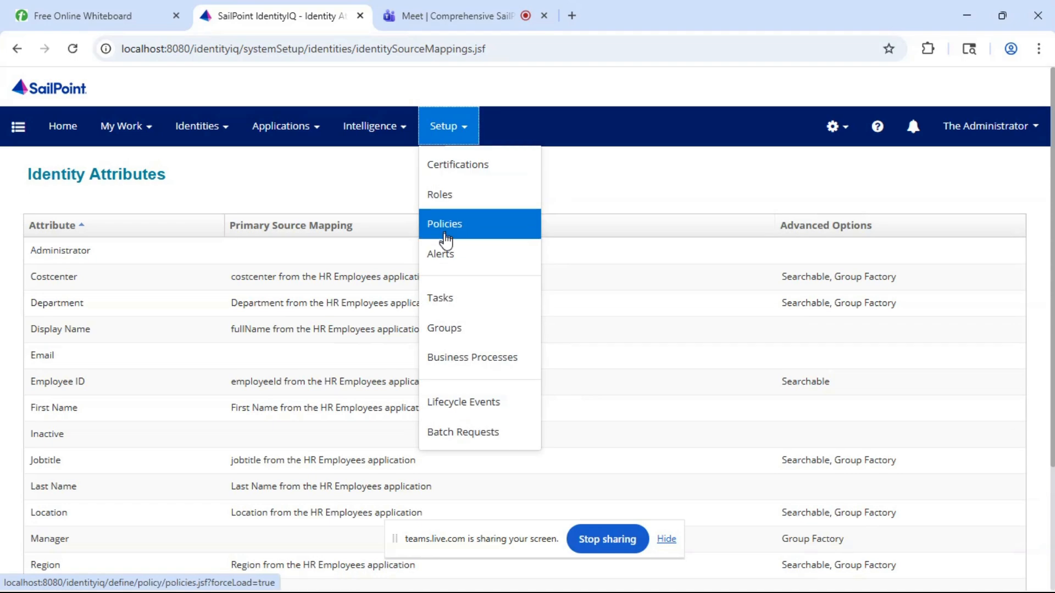
left_click(438, 297)
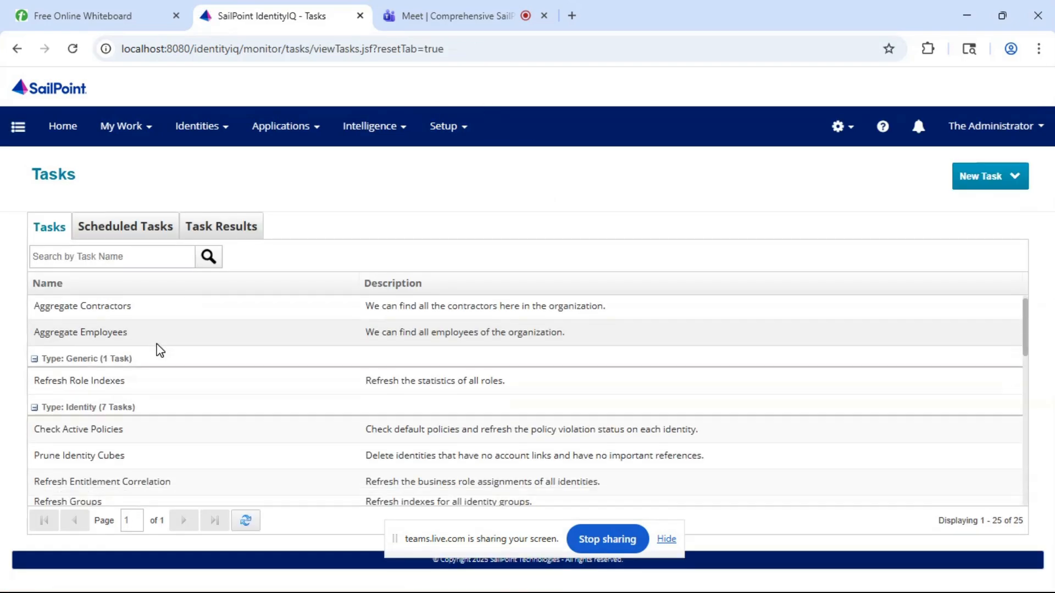
scroll(158, 350, "down", 3)
scroll(105, 404, "down", 1)
right_click(92, 433)
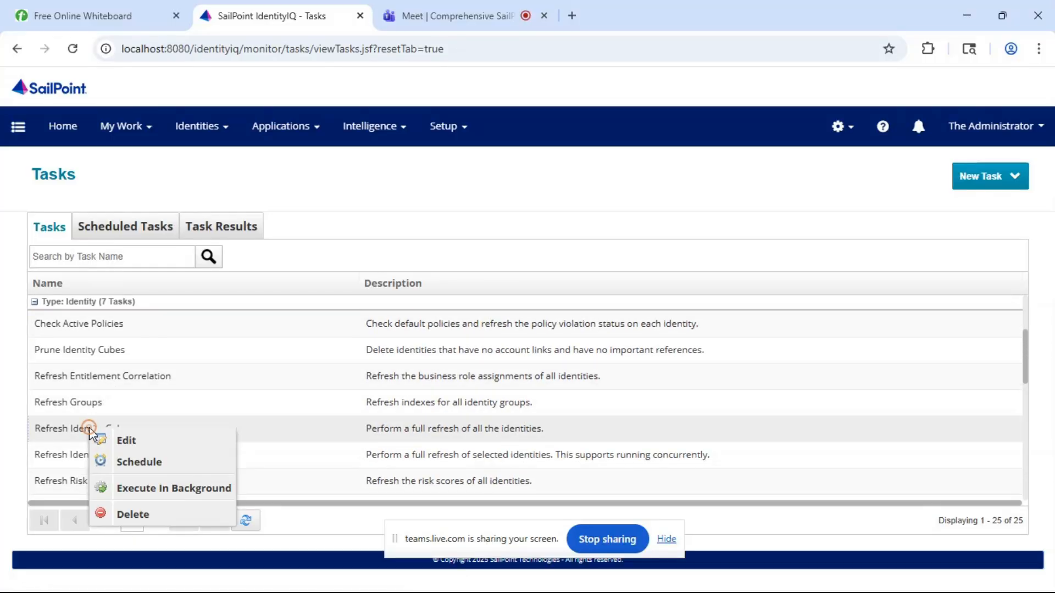
left_click(143, 491)
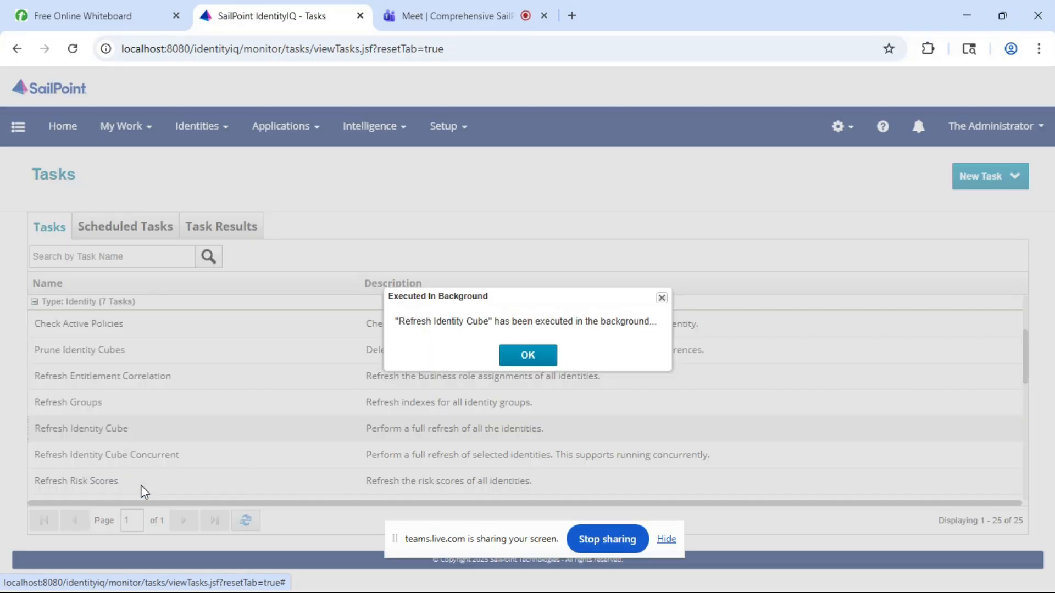
- Dismiss the background execution notice, refresh the task results list, and open the Refresh Identity Cube result details
left_click(536, 359)
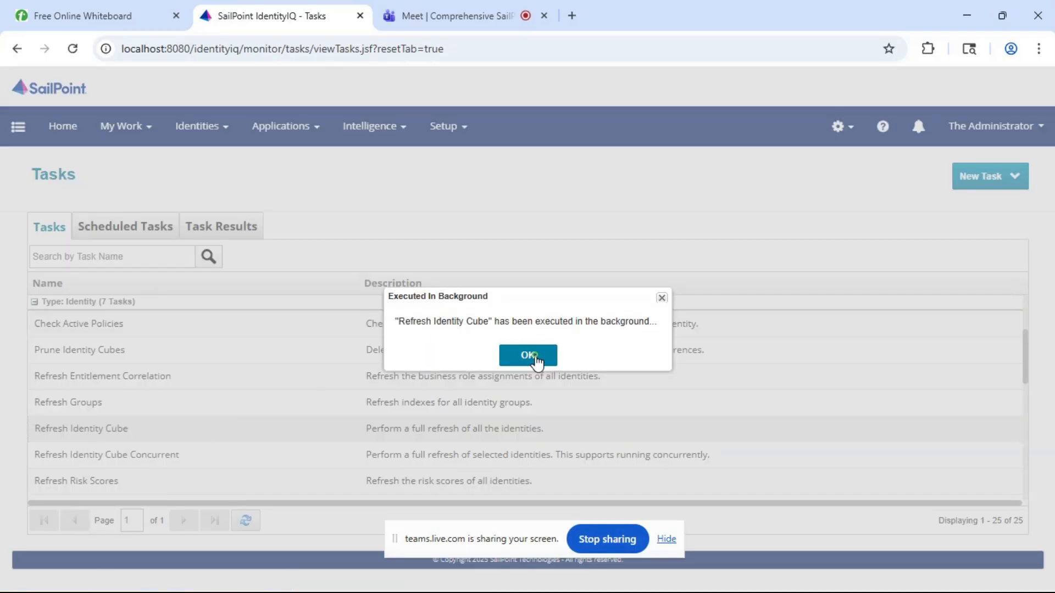
left_click(236, 225)
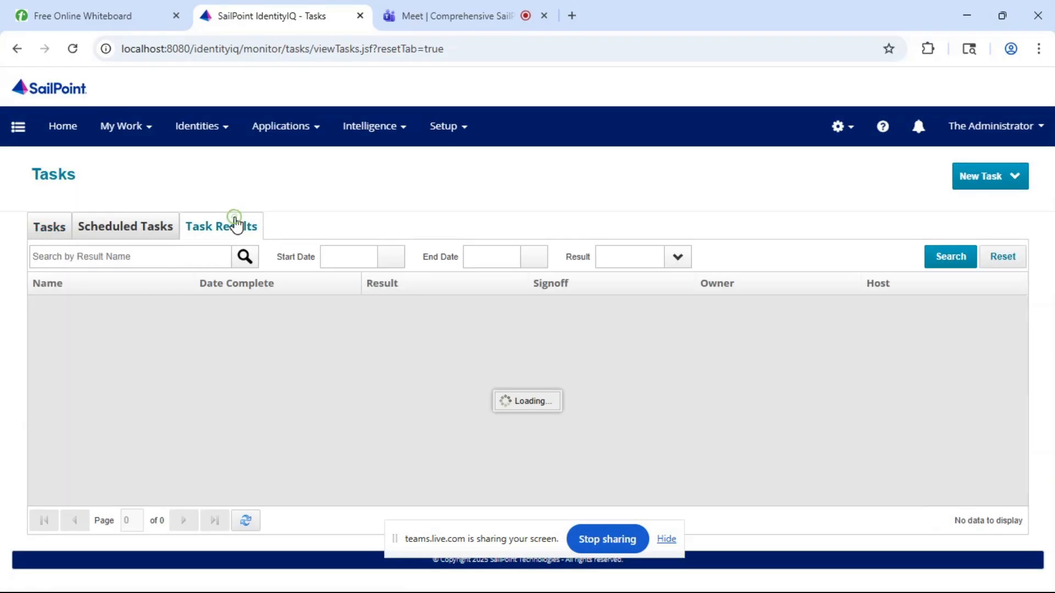
left_click(245, 521)
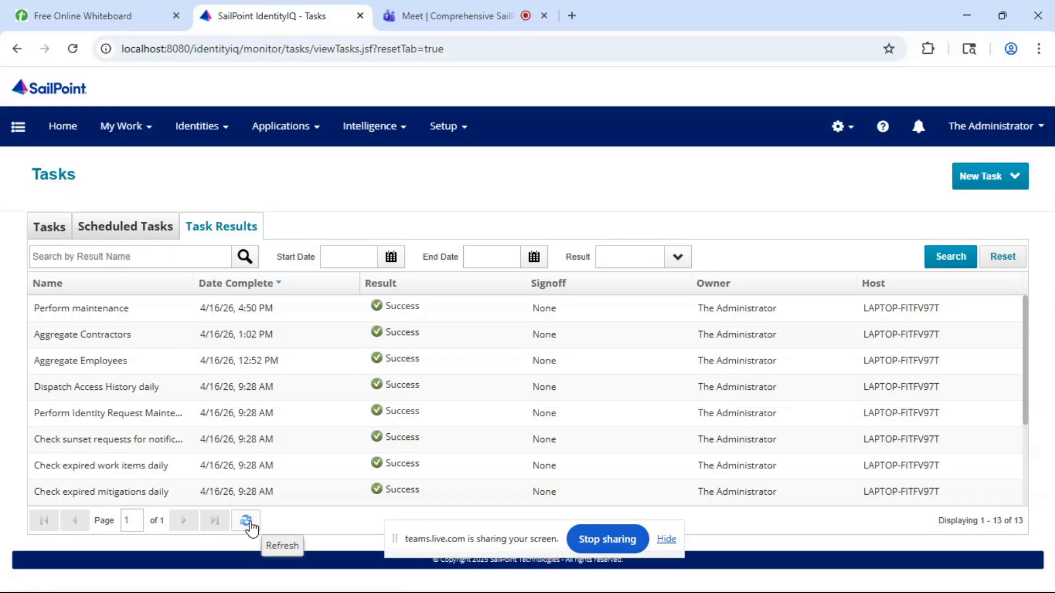
left_click(247, 522)
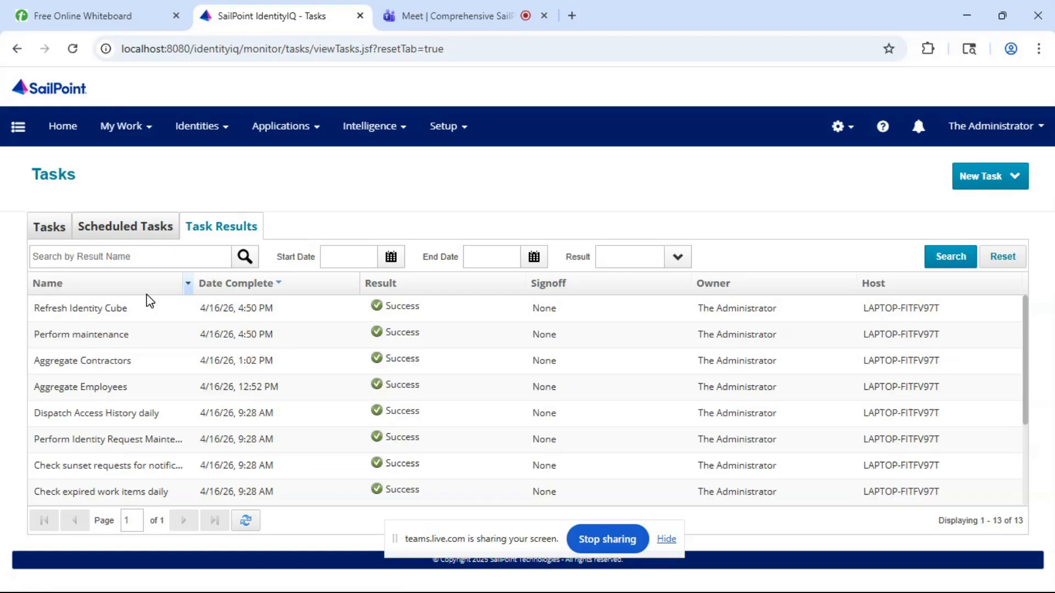
left_click(141, 309)
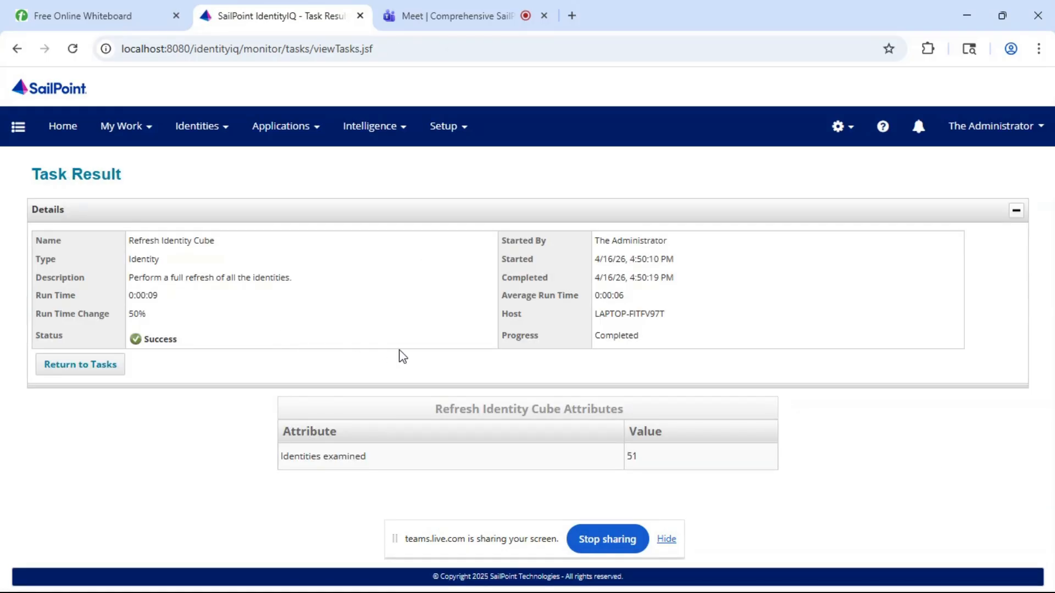
- Open the second-listed identity, a contractor, from the Identity Warehouse and review its attributes
left_click(210, 126)
left_click(208, 165)
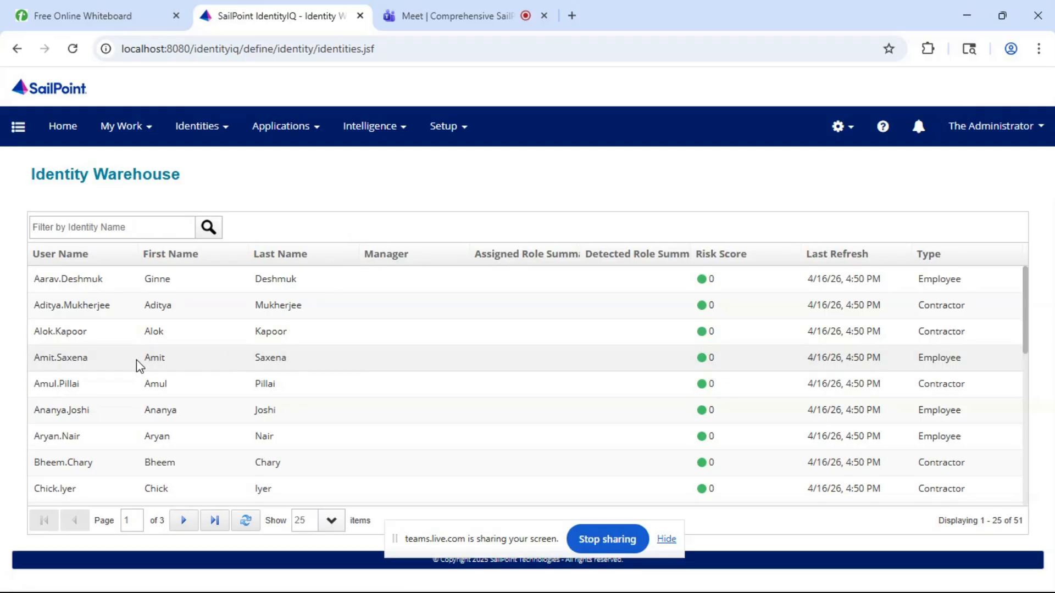
left_click(95, 317)
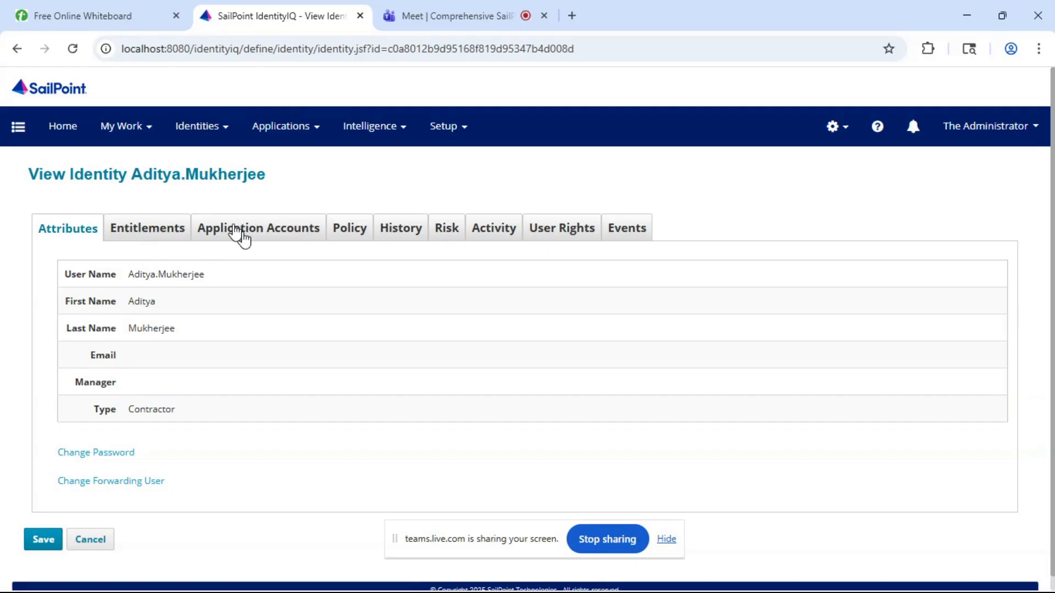
scroll(226, 385, "down", 1)
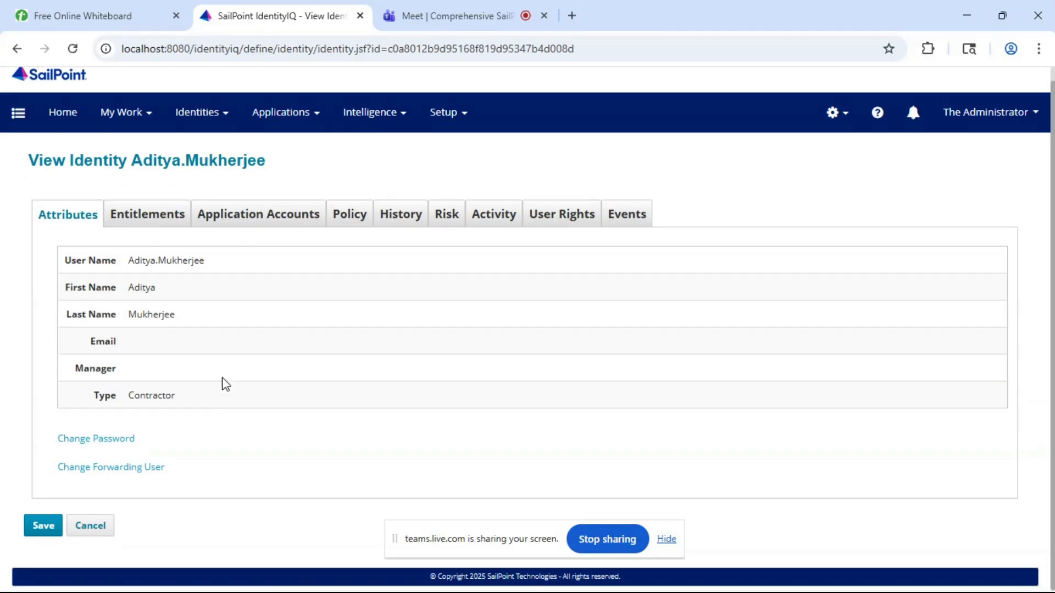
scroll(225, 384, "up", 1)
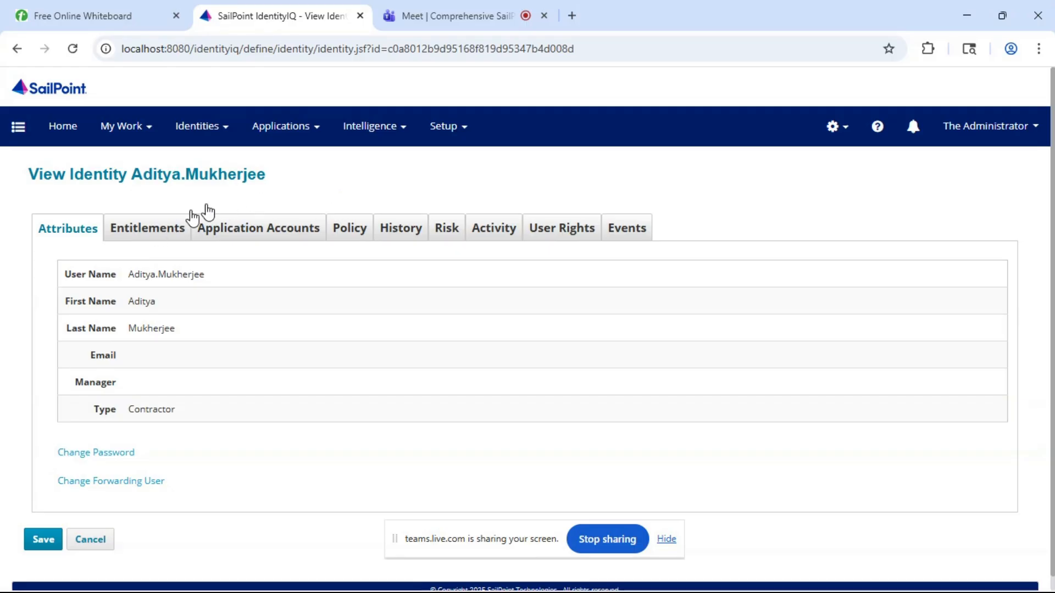
left_click(438, 138)
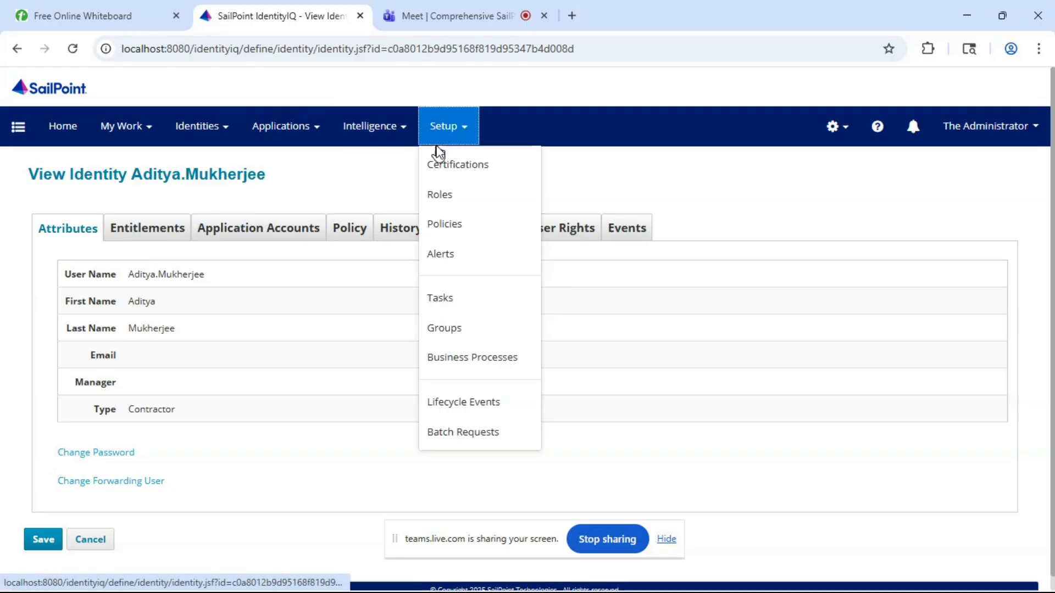
scroll(306, 188, "down", 1)
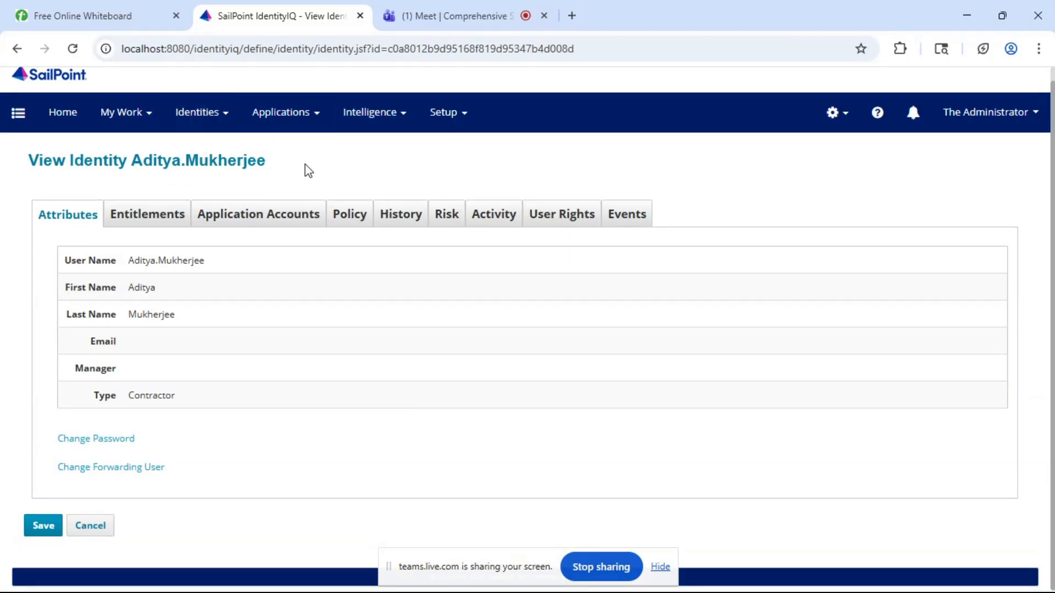
scroll(202, 314, "up", 1)
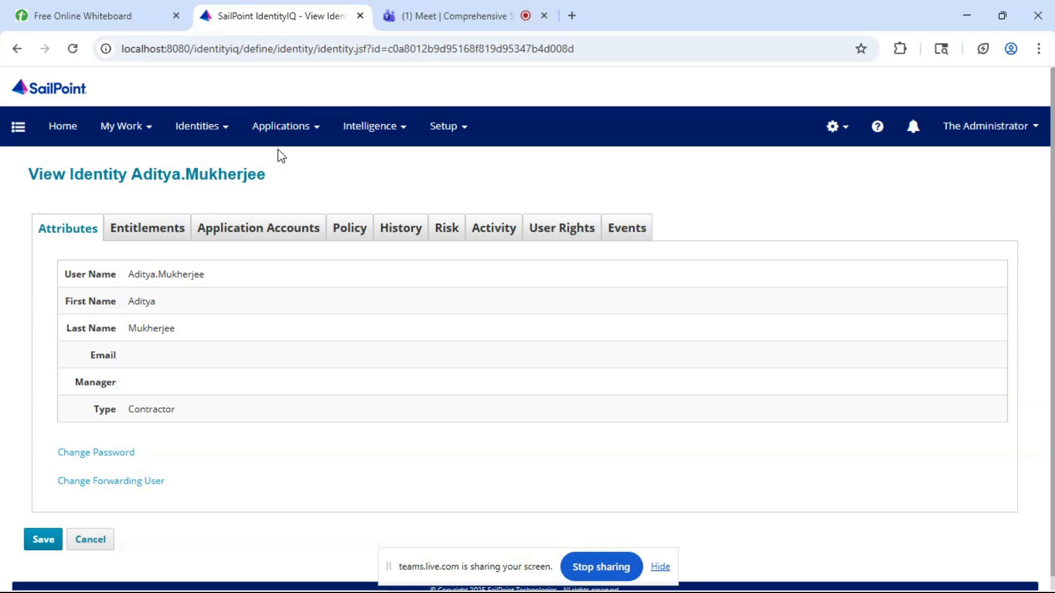
- Leave the identity's details and open the Rapid Setup page for applications
left_click(299, 145)
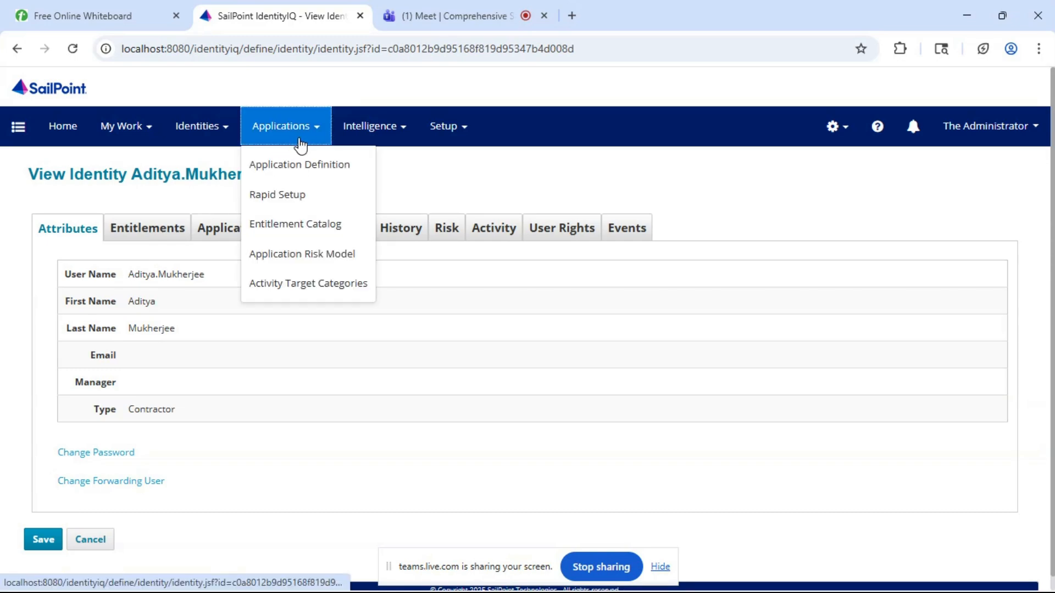
left_click(228, 132)
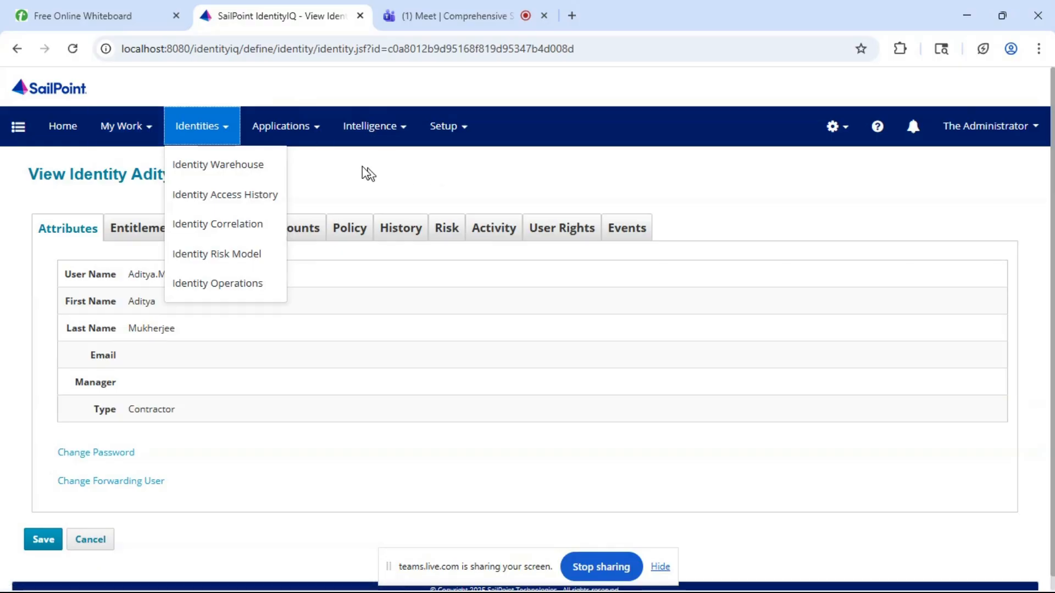
left_click(299, 137)
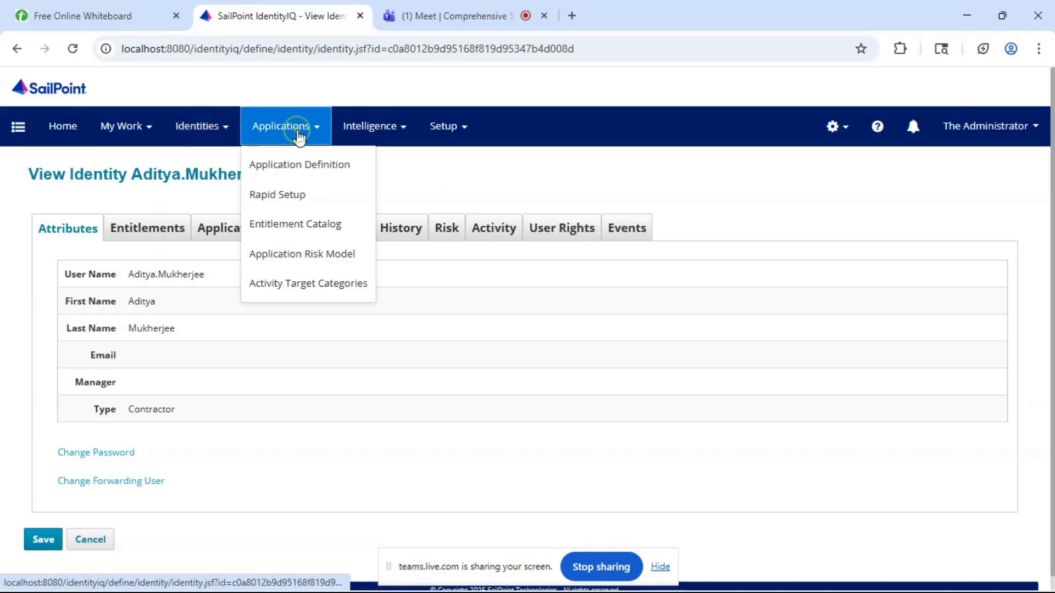
left_click(297, 198)
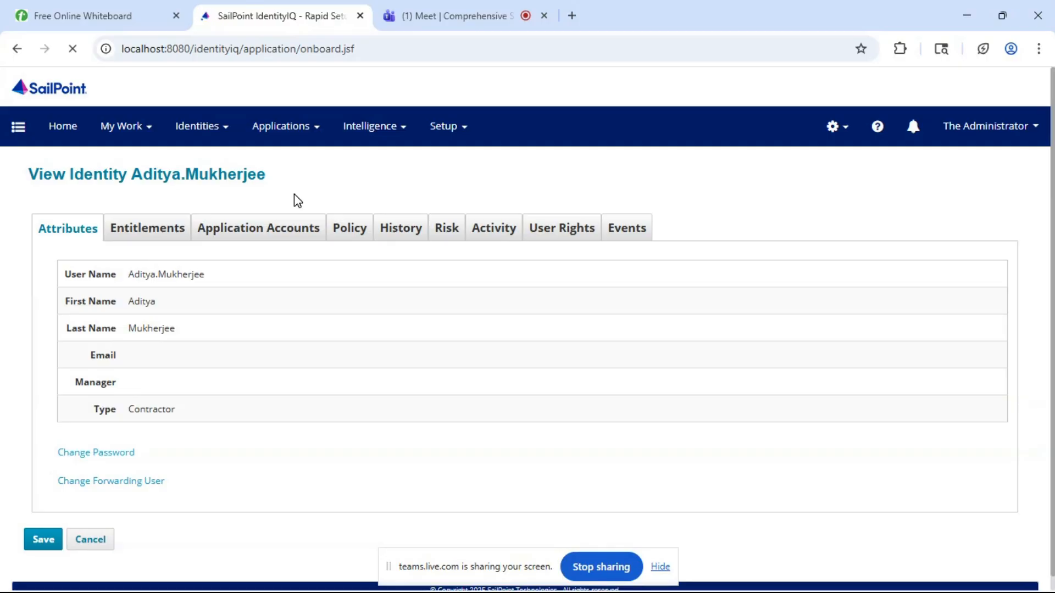